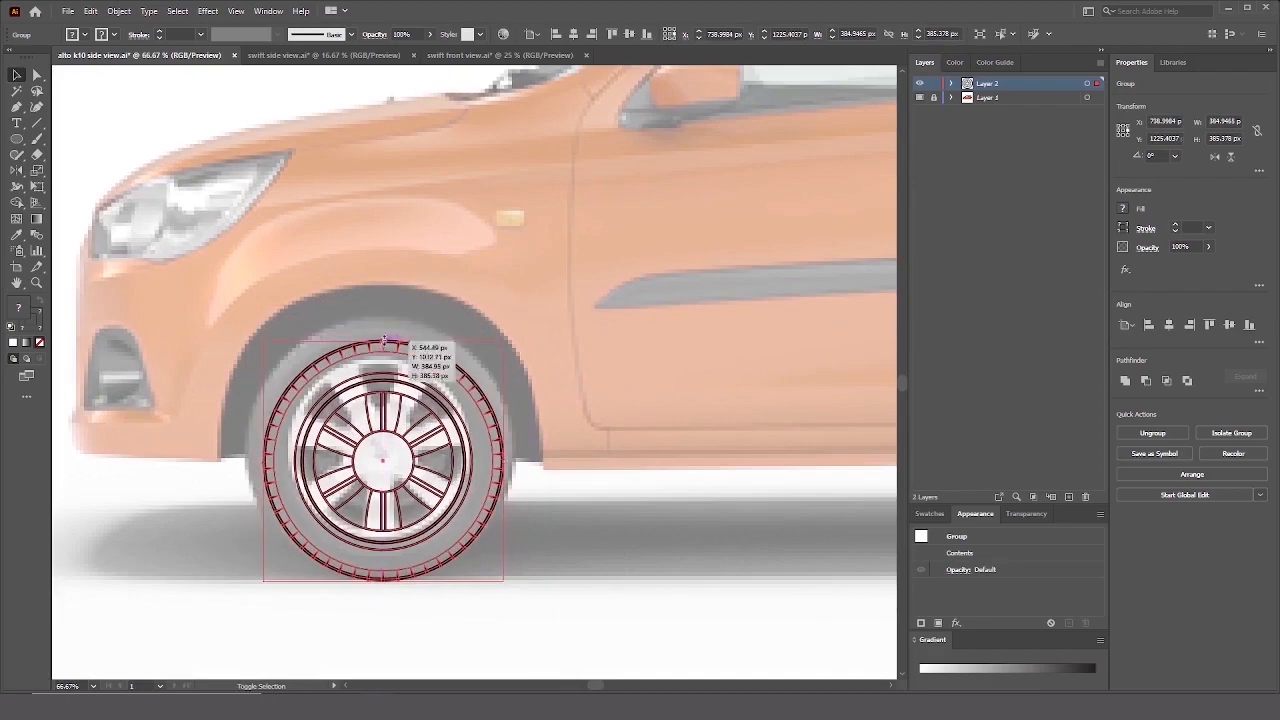
# Enlarge the wheel artwork to match the front tyre in the reference photo.
pyautogui.click(656, 424)
pyautogui.scroll(-1, 650, 422)
pyautogui.moveTo(500, 390); pyautogui.dragTo(337, 447)
pyautogui.keyDown('ctrl'); pyautogui.click(322, 410); pyautogui.keyUp('ctrl')
pyautogui.scroll(3, 382, 548)
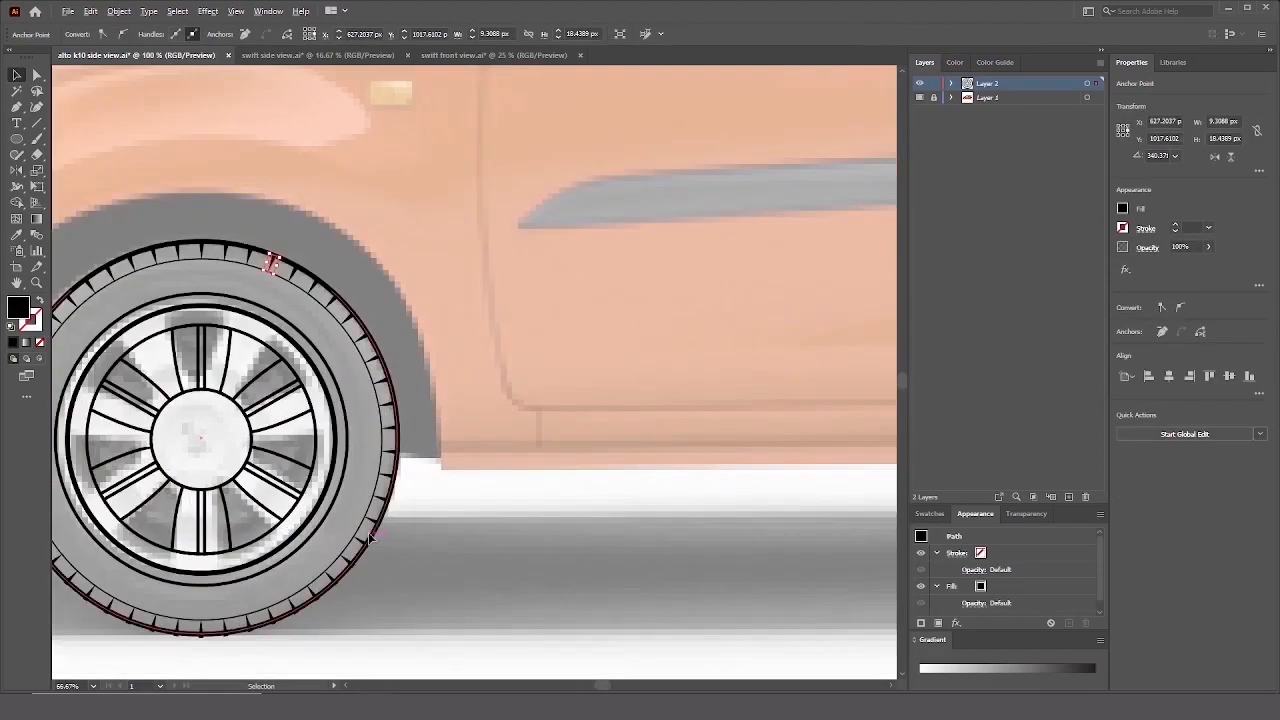
pyautogui.click(402, 518)
pyautogui.click(391, 498)
pyautogui.click(1176, 225)
pyautogui.click(619, 433)
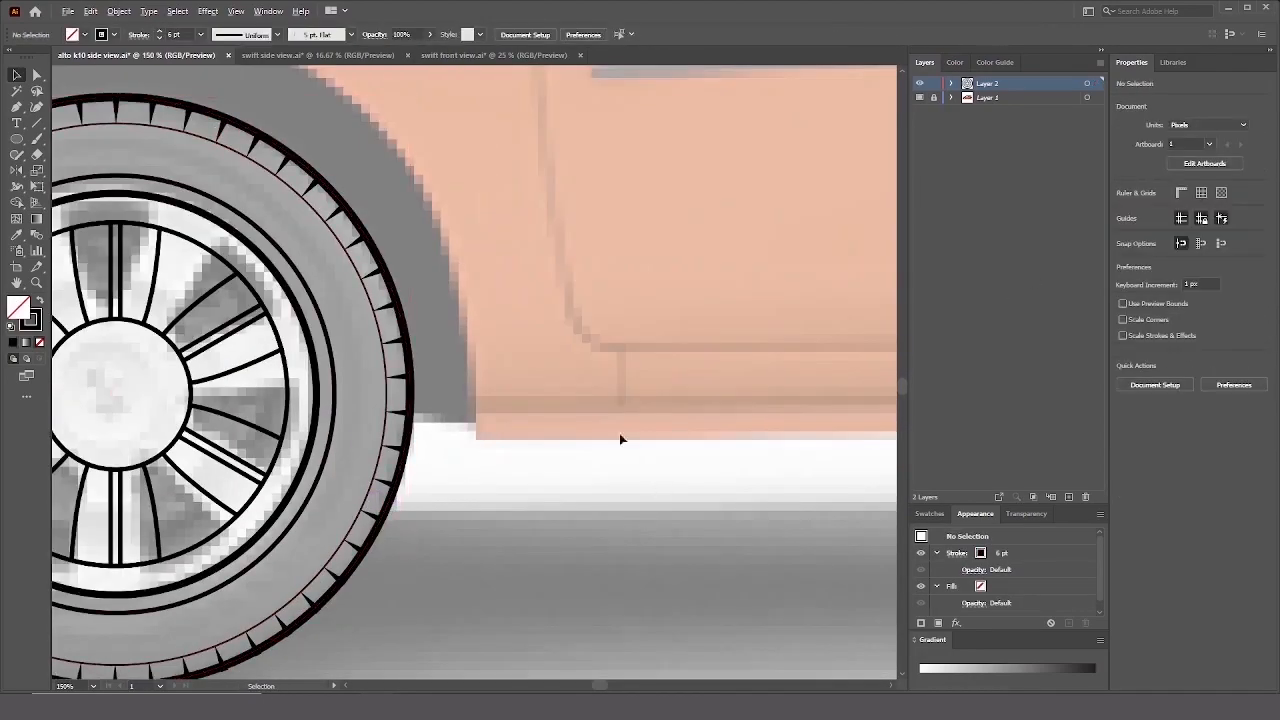
# Duplicate the finished front wheel artwork and align the copy with the rear tyre.
pyautogui.scroll(-2, 484, 368)
pyautogui.scroll(-2, 437, 342)
pyautogui.moveTo(437, 342); pyautogui.dragTo(303, 416)
pyautogui.click(247, 373)
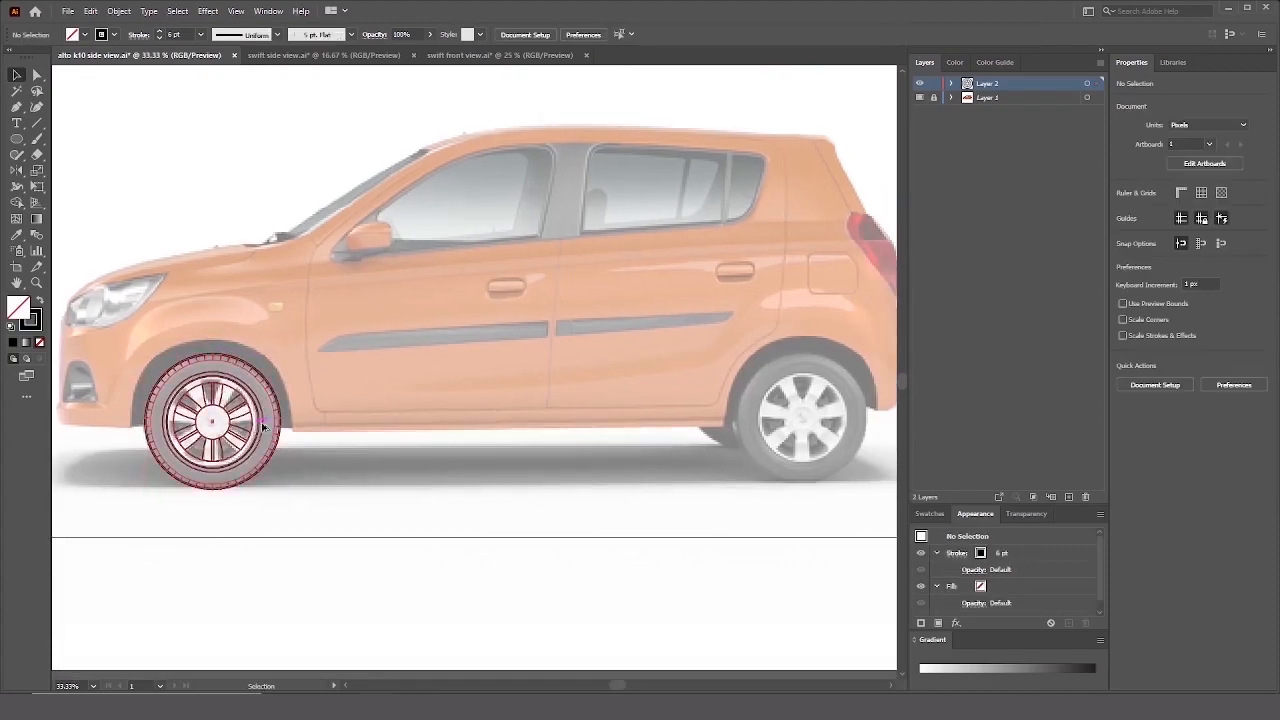
pyautogui.moveTo(246, 470); pyautogui.dragTo(785, 513)
pyautogui.click(818, 502)
pyautogui.scroll(1, 816, 500)
pyautogui.click(727, 520)
pyautogui.click(746, 560)
pyautogui.scroll(-1, 748, 506)
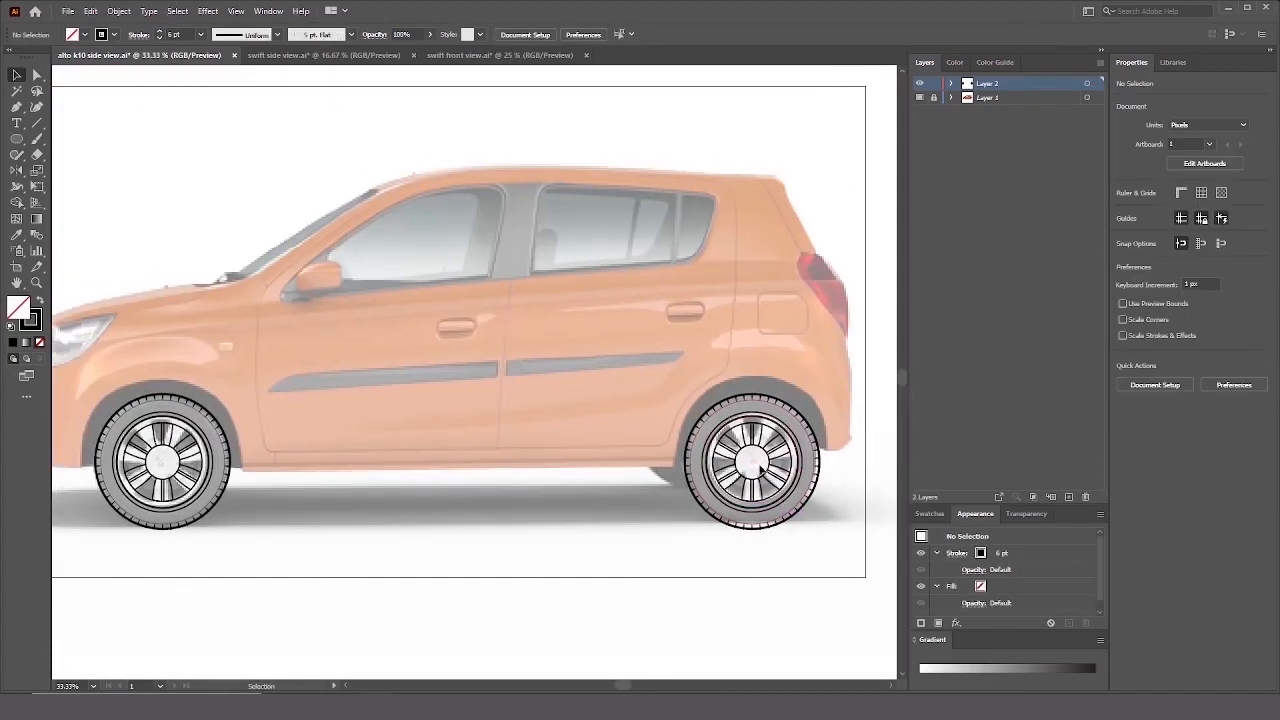
# Start a Pen tool path at the front wheel with no fill and a 5 pt black stroke.
pyautogui.click(755, 427)
pyautogui.click(722, 374)
pyautogui.scroll(-1, 490, 298)
pyautogui.press('p')
pyautogui.scroll(2, 144, 417)
pyautogui.scroll(2, 164, 440)
pyautogui.moveTo(171, 448); pyautogui.dragTo(397, 513)
pyautogui.click(413, 525)
pyautogui.click(1175, 231)
# Trace the front bumper's lower edge from the front wheel to the nose and switch to Outline view.
pyautogui.moveTo(530, 463); pyautogui.dragTo(569, 514)
pyautogui.moveTo(612, 478); pyautogui.dragTo(474, 432)
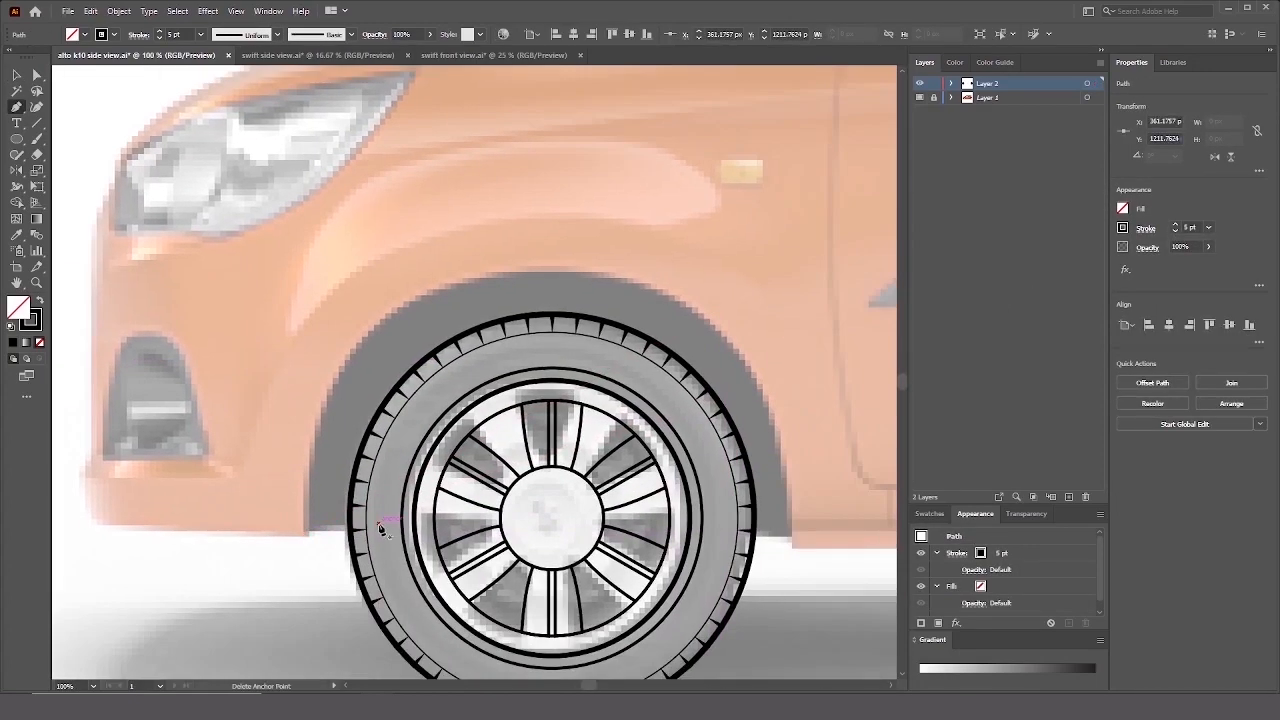
pyautogui.click(307, 533)
pyautogui.moveTo(290, 515); pyautogui.dragTo(429, 566)
pyautogui.moveTo(234, 569); pyautogui.dragTo(228, 560)
pyautogui.hotkey('ctrl', 'y')
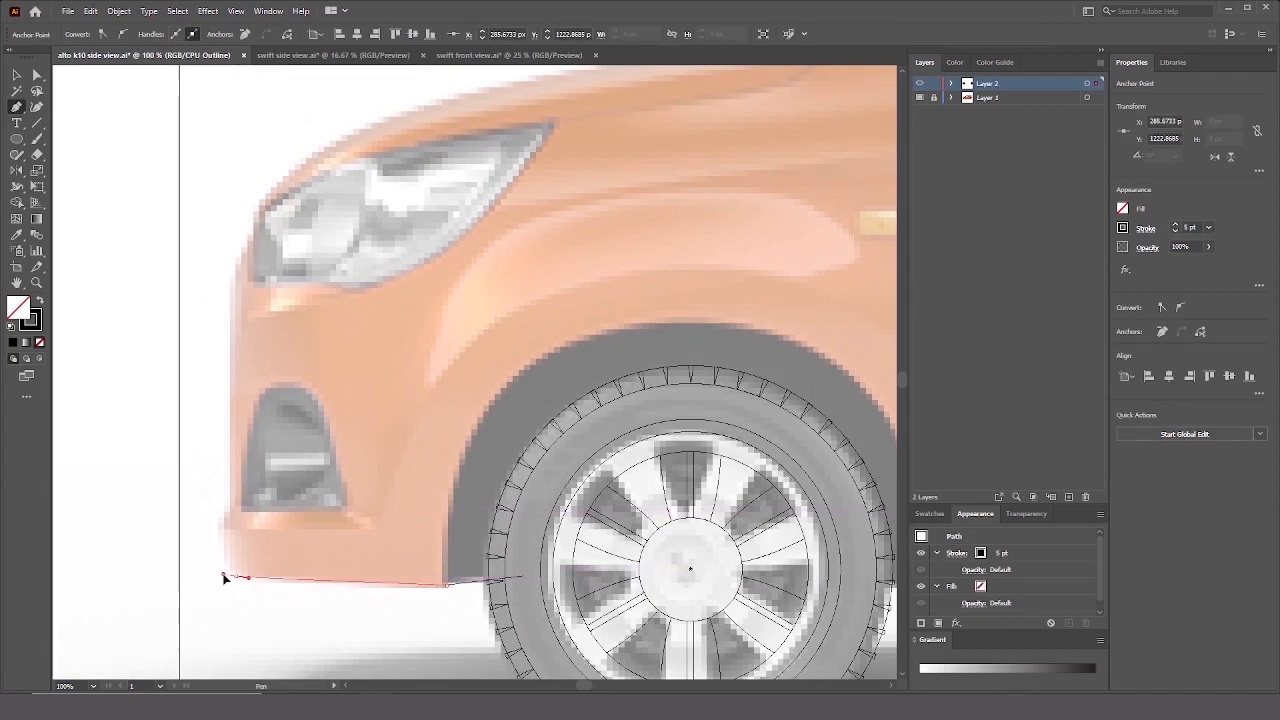
# Continue the body outline up the front bumper, past the headlight and along the bonnet with curved segments.
pyautogui.moveTo(240, 430); pyautogui.dragTo(273, 542)
pyautogui.moveTo(268, 385); pyautogui.dragTo(273, 364)
pyautogui.click(284, 346)
pyautogui.moveTo(290, 297); pyautogui.dragTo(276, 426)
pyautogui.moveTo(337, 397); pyautogui.dragTo(361, 377)
pyautogui.moveTo(361, 377); pyautogui.dragTo(257, 387)
pyautogui.moveTo(694, 287); pyautogui.dragTo(402, 323)
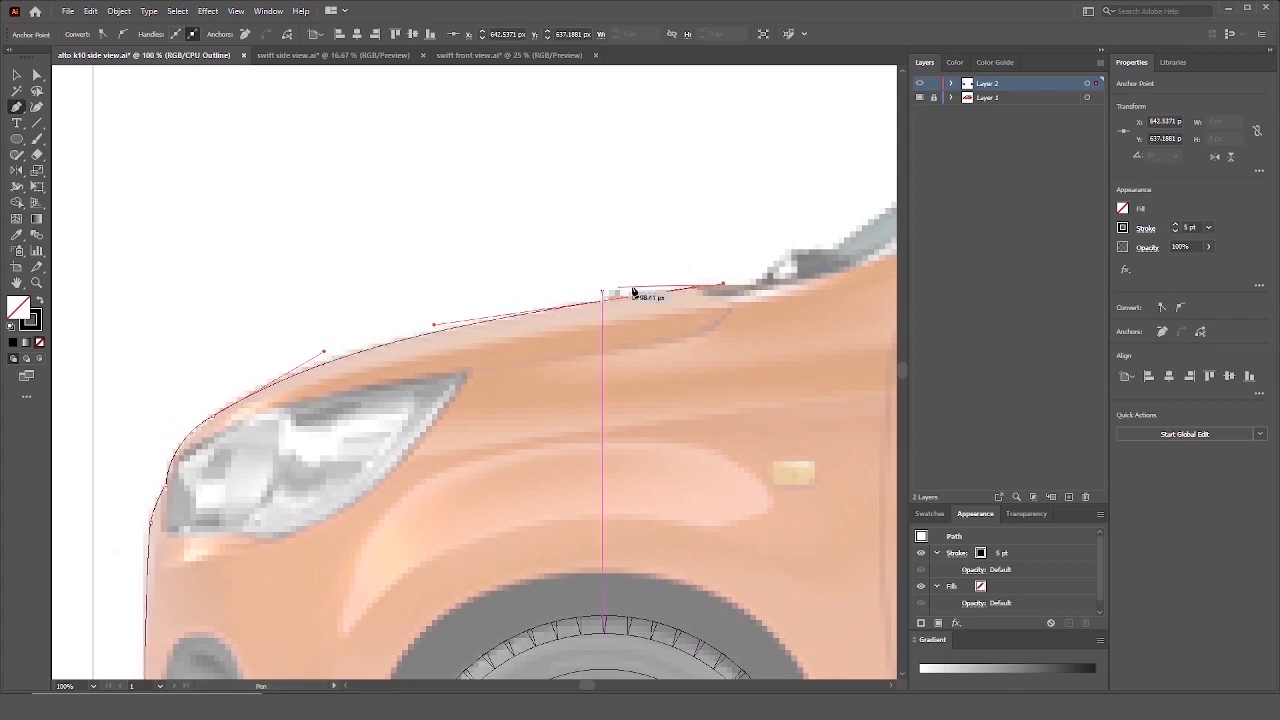
# Continue the body outline through the dip at the windshield base, up the pillar edge and onto the roof's front.
pyautogui.scroll(-2, 616, 309)
pyautogui.moveTo(632, 292); pyautogui.dragTo(567, 375)
pyautogui.moveTo(586, 372); pyautogui.dragTo(543, 398)
pyautogui.moveTo(602, 393); pyautogui.dragTo(609, 391)
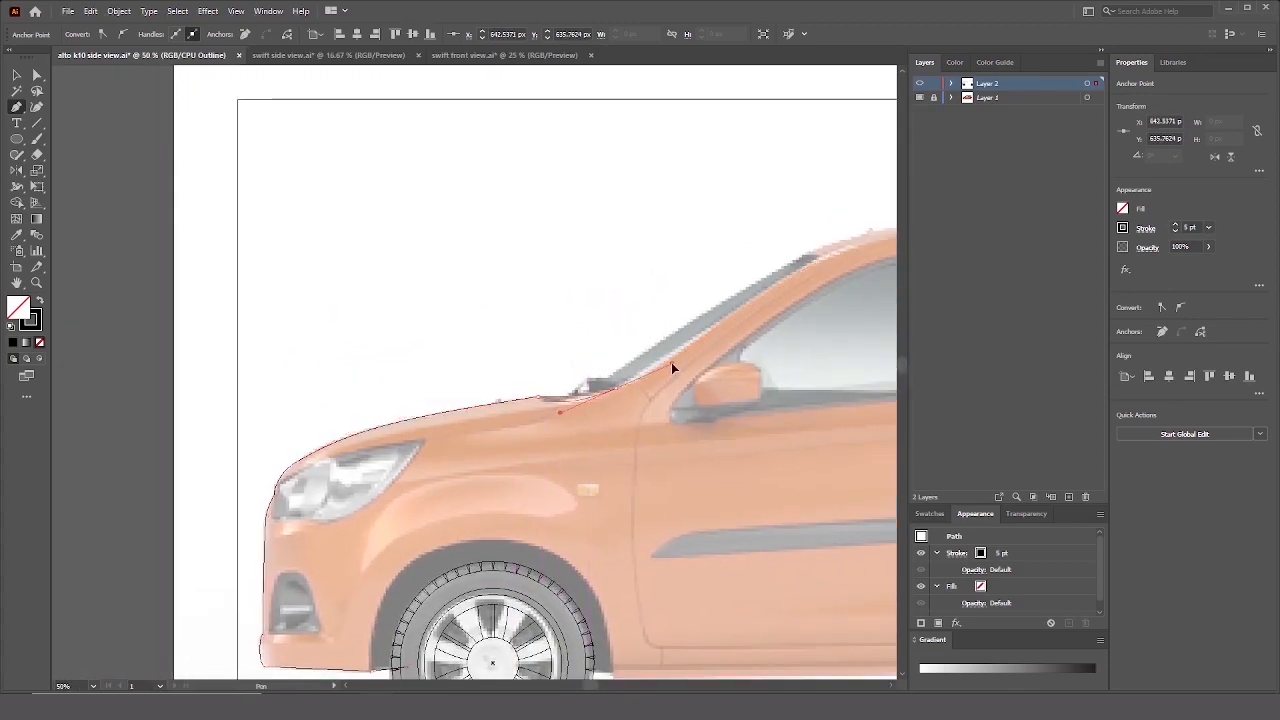
pyautogui.moveTo(823, 258); pyautogui.dragTo(873, 230)
pyautogui.moveTo(873, 230); pyautogui.dragTo(746, 279)
pyautogui.moveTo(643, 334); pyautogui.dragTo(580, 373)
pyautogui.moveTo(682, 309); pyautogui.dragTo(540, 364)
pyautogui.moveTo(634, 335); pyautogui.dragTo(554, 358)
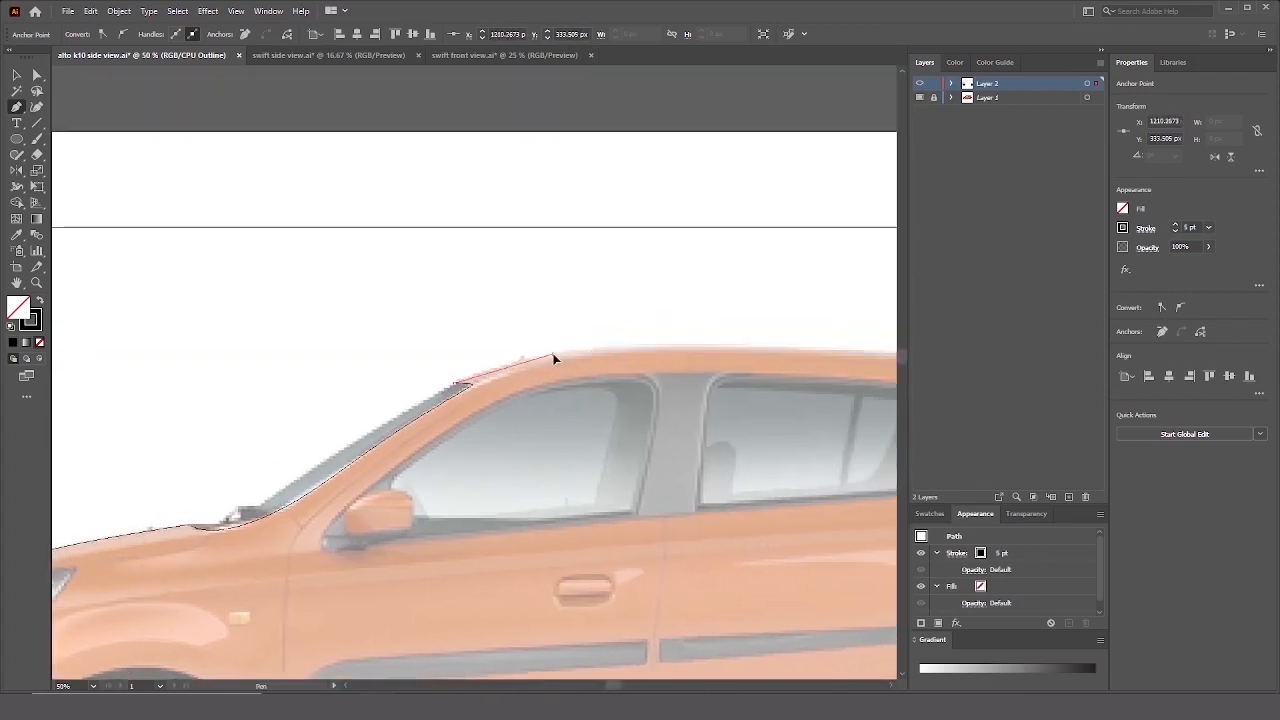
# Continue the body outline along the roof and round the rear upper corner.
pyautogui.hotkey('ctrl', '-')
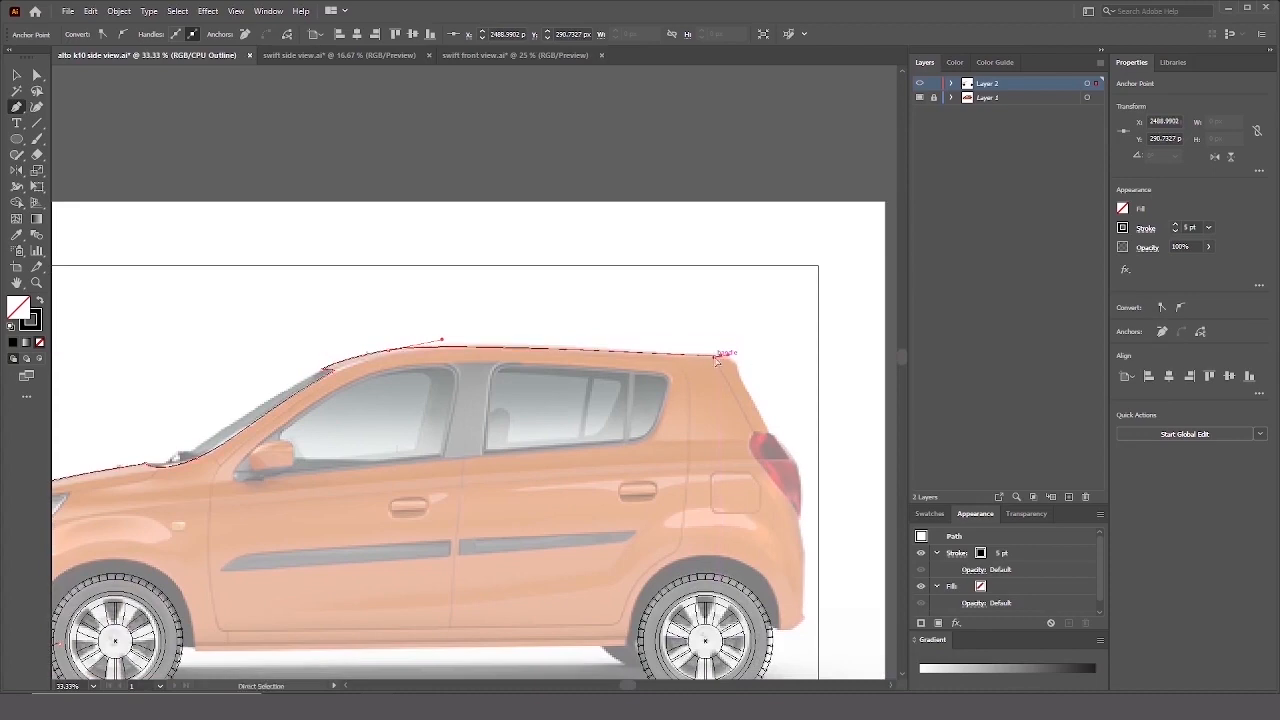
pyautogui.hotkey('ctrl', '+')
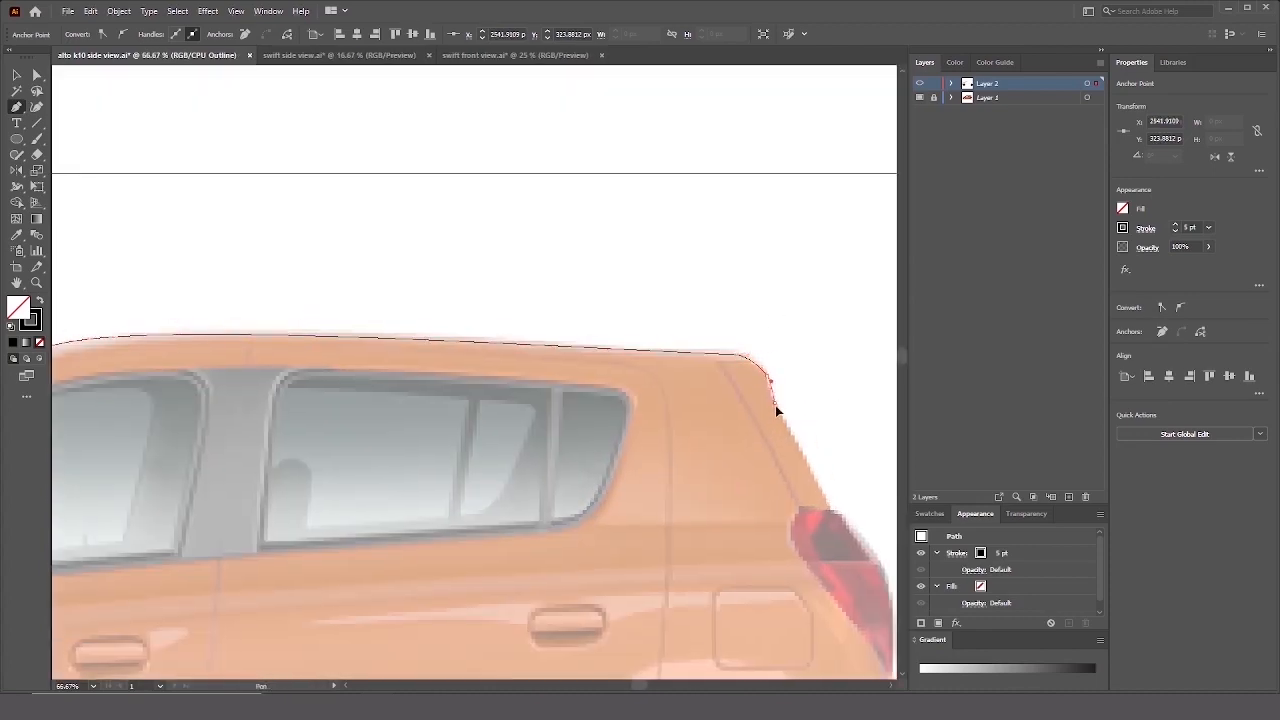
pyautogui.click(777, 408)
# Continue the body outline down past the tail light to the rear bumper's lower corner.
pyautogui.scroll(-2, 760, 410)
pyautogui.hscroll(2, 752, 410)
pyautogui.scroll(-8, 715, 350)
pyautogui.hscroll(3, 715, 350)
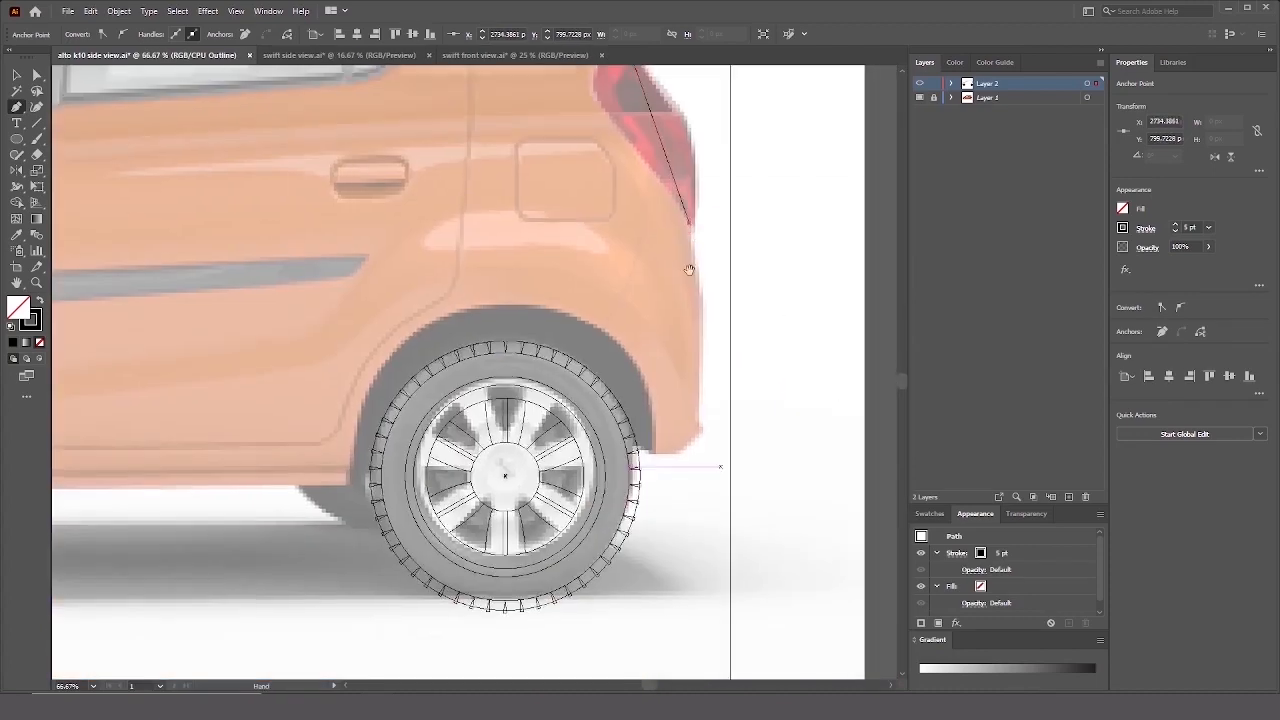
pyautogui.click(692, 262)
pyautogui.scroll(4, 721, 366)
pyautogui.click(731, 444)
pyautogui.scroll(-2, 731, 444)
pyautogui.click(729, 472)
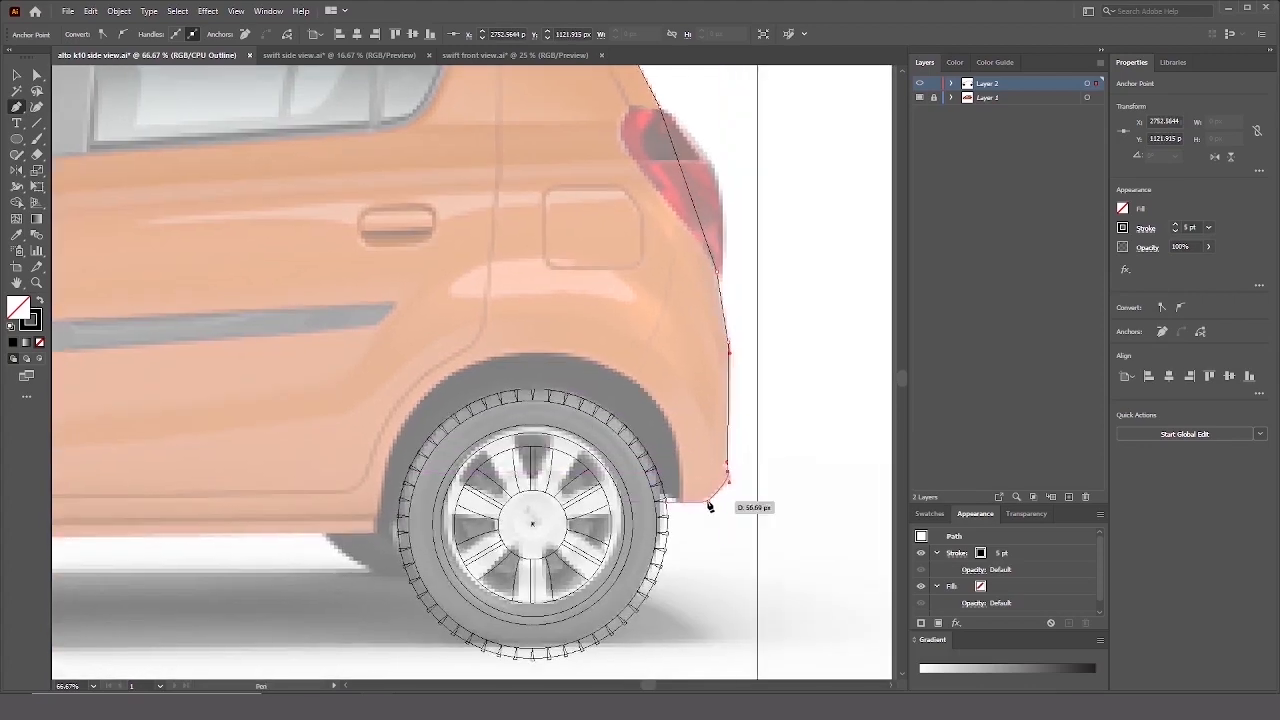
# Continue the body outline under the rear bumper and across the rear wheel to the back end of the sill.
pyautogui.hscroll(-1, 729, 519)
pyautogui.scroll(-2, 702, 519)
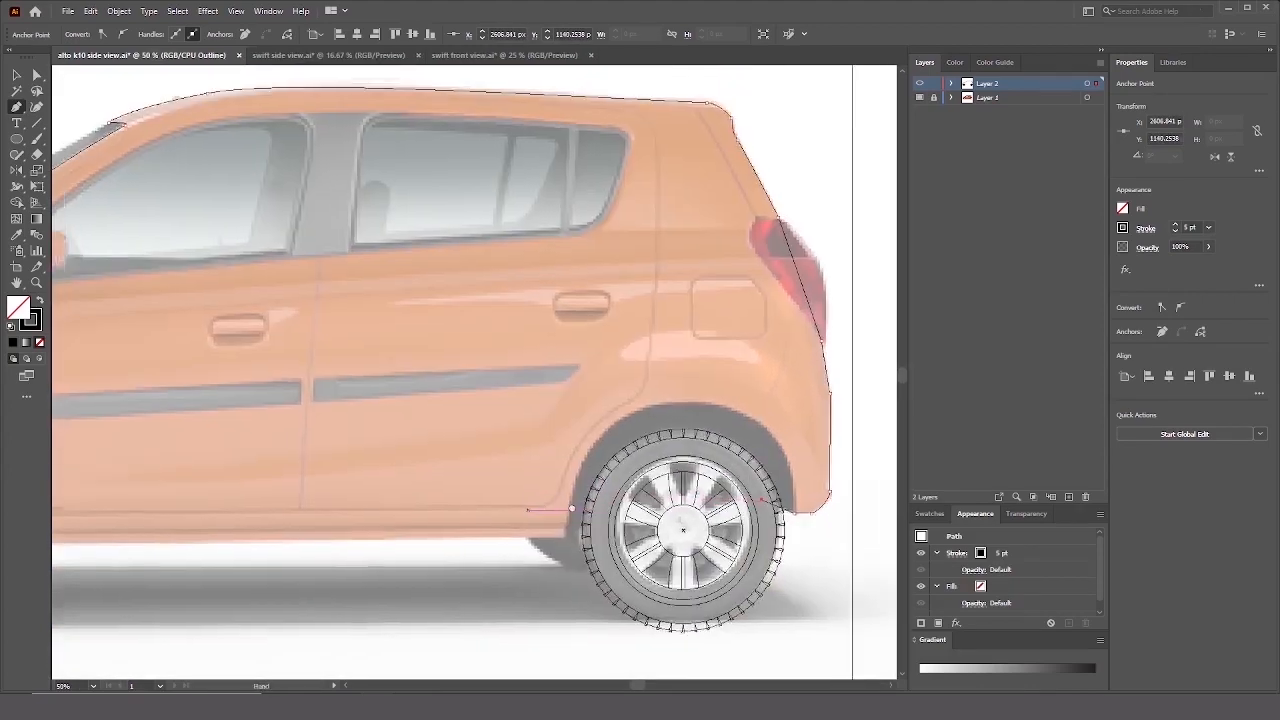
pyautogui.hscroll(2, 650, 519)
pyautogui.hscroll(-5, 582, 516)
pyautogui.scroll(-1, 582, 516)
pyautogui.click(722, 506)
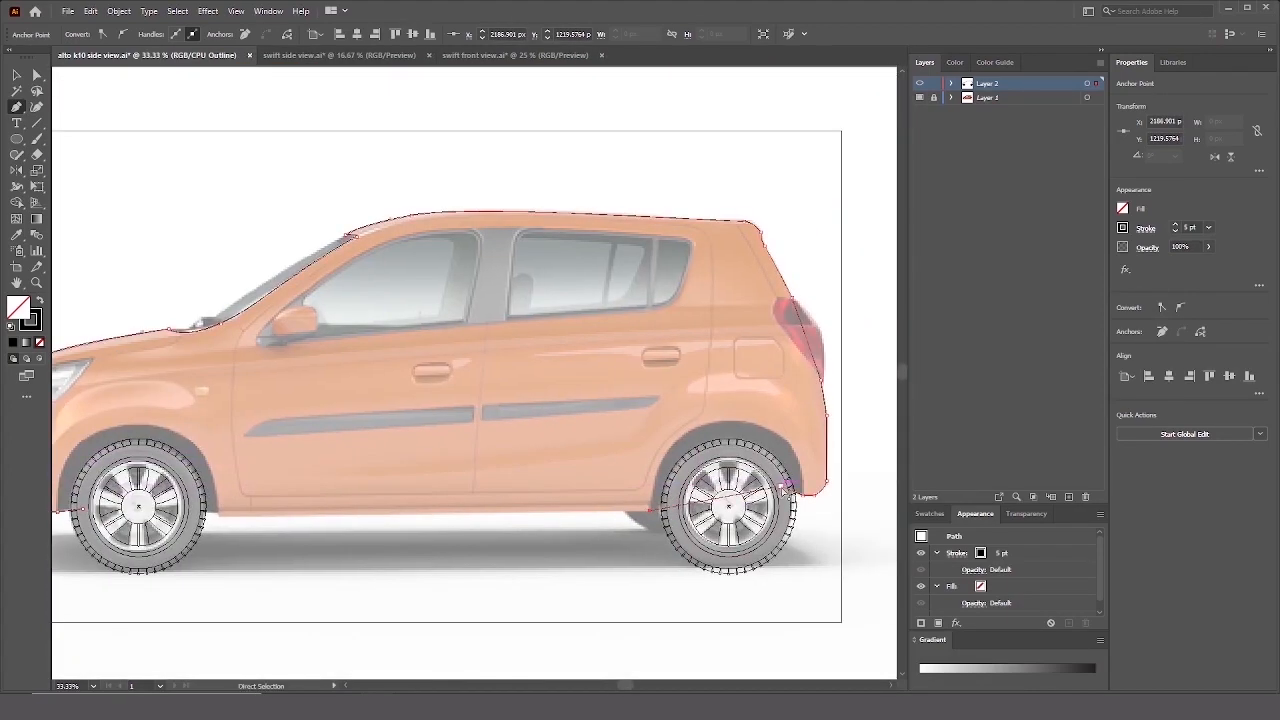
# Trace the sill's lower edge from the rear wheel forward to the front wheel arch.
pyautogui.moveTo(612, 523); pyautogui.dragTo(672, 538)
pyautogui.scroll(3, 284, 530)
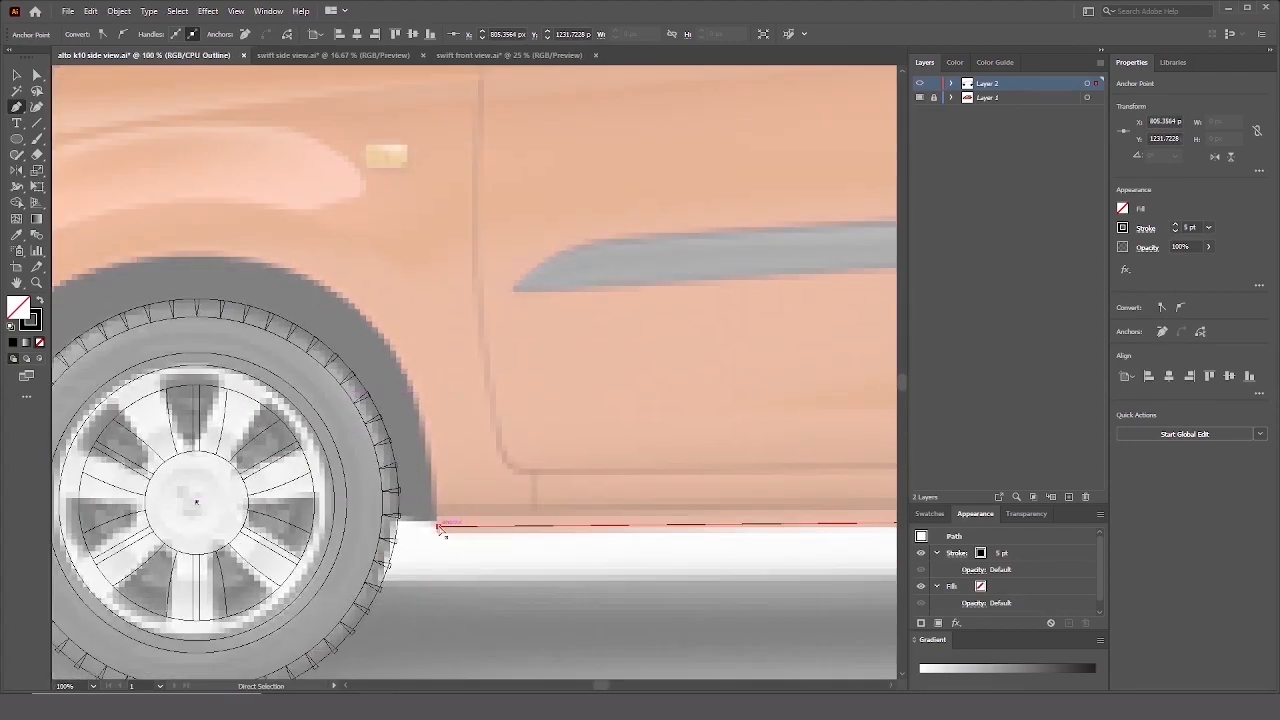
pyautogui.moveTo(532, 420); pyautogui.dragTo(621, 433)
# Close the body outline over the front wheel with rough segments around its arch.
pyautogui.scroll(-2, 621, 433)
pyautogui.scroll(1, 314, 334)
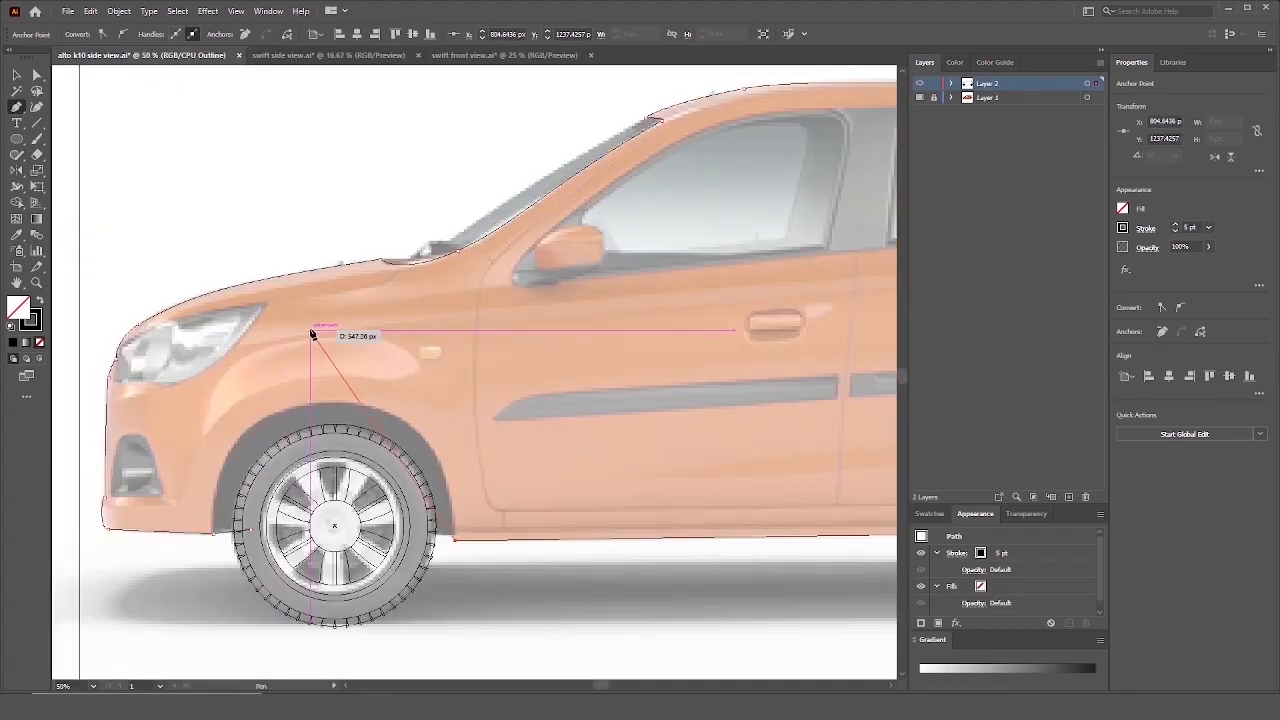
pyautogui.hscroll(-3, 451, 449)
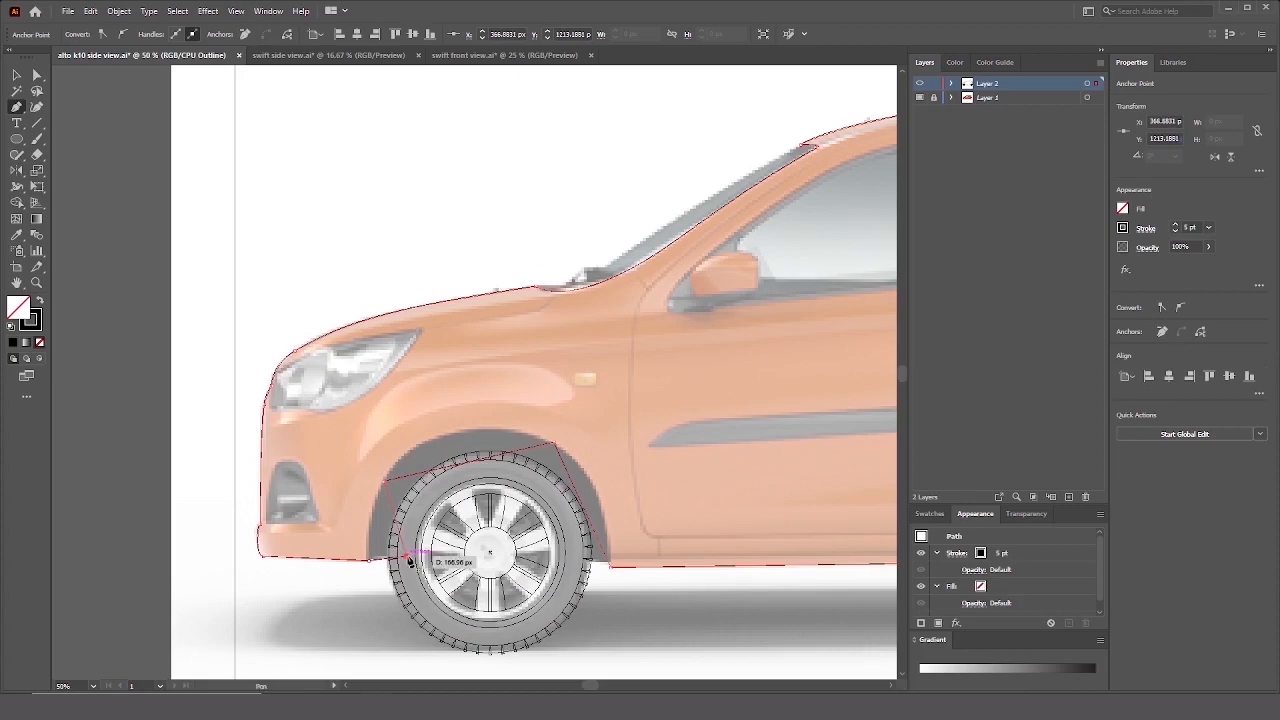
pyautogui.hscroll(5, 683, 461)
# Add and adjust anchor points and curve handles so the outline follows the rear wheel arch.
pyautogui.click(533, 427)
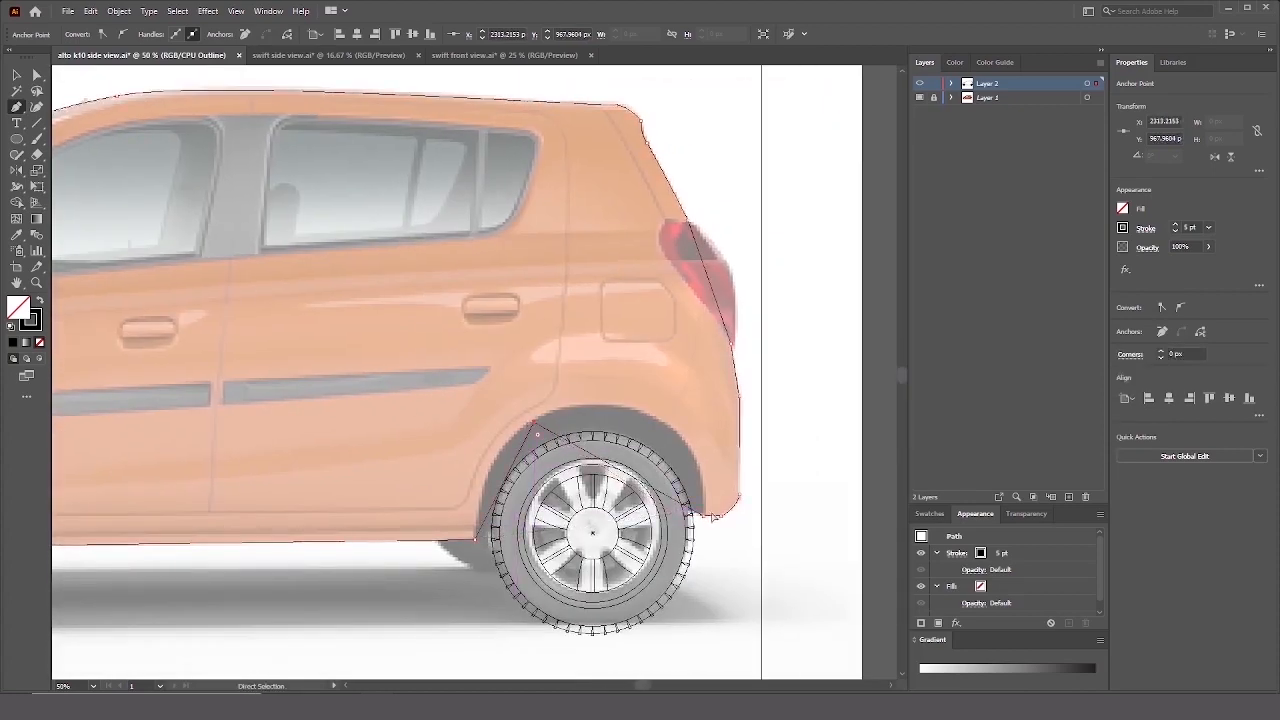
pyautogui.moveTo(693, 428); pyautogui.dragTo(710, 431)
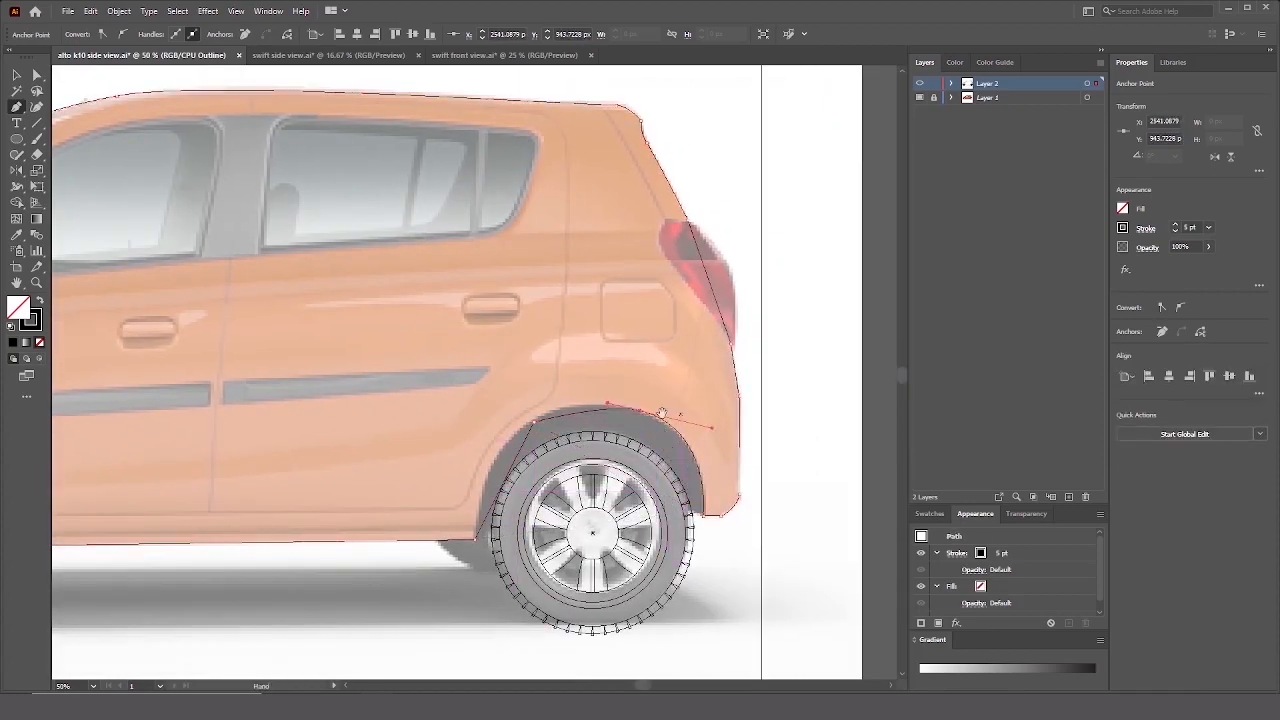
pyautogui.hscroll(-2, 607, 397)
pyautogui.scroll(1, 607, 397)
pyautogui.keyDown('ctrl'); pyautogui.click(556, 452); pyautogui.keyUp('ctrl')
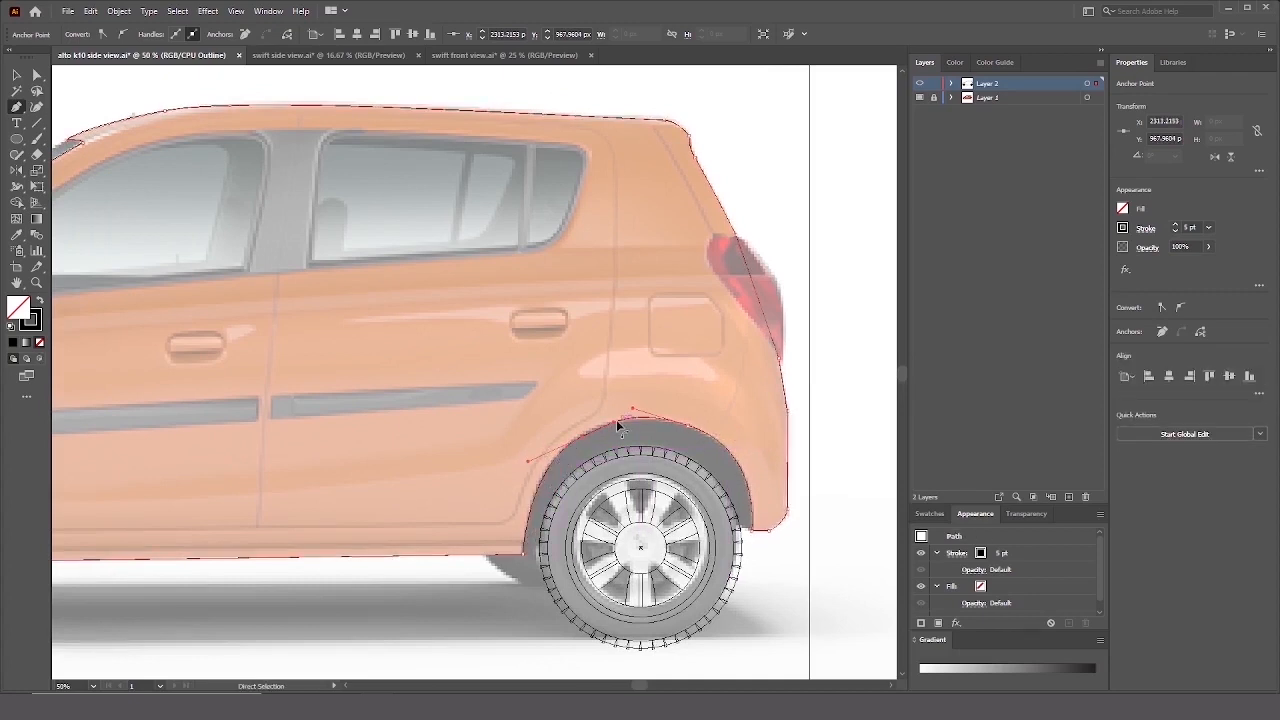
pyautogui.moveTo(593, 423); pyautogui.dragTo(573, 453)
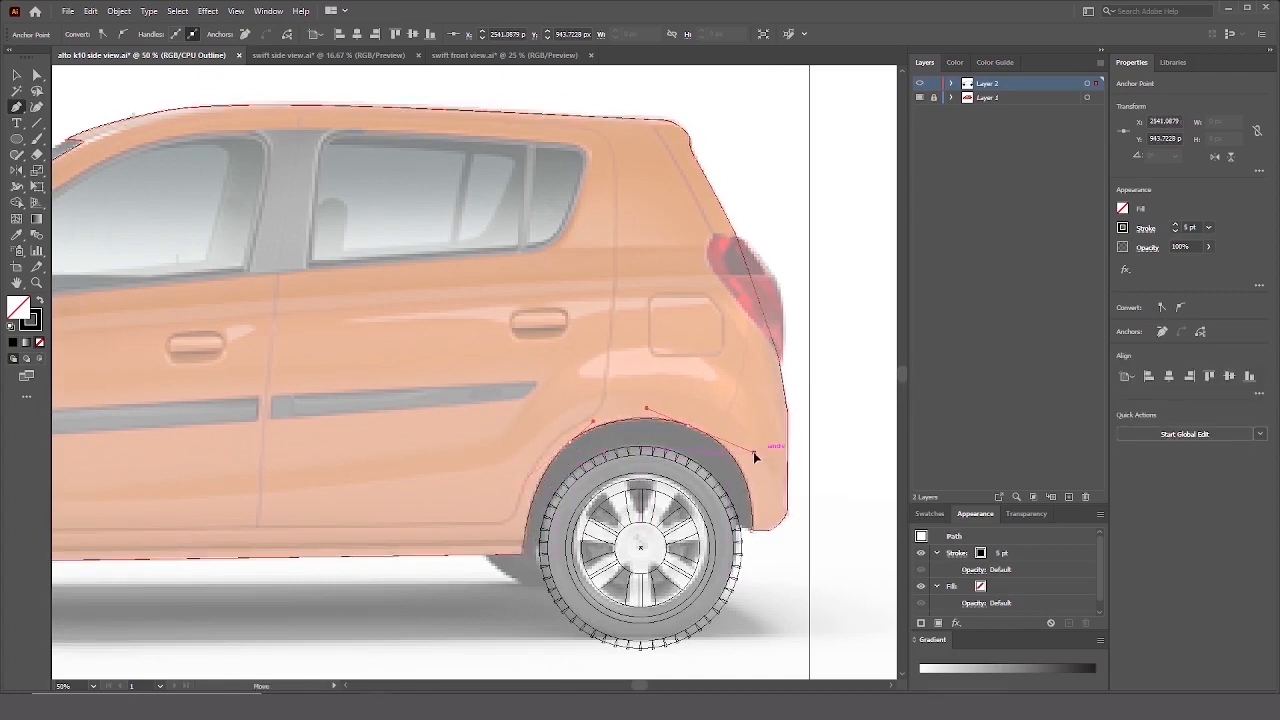
pyautogui.moveTo(690, 425); pyautogui.dragTo(688, 428)
pyautogui.keyDown('ctrl'); pyautogui.click(688, 385); pyautogui.keyUp('ctrl')
# Adjust the anchor points and curve handles so the outline follows the front wheel arch.
pyautogui.scroll(-1, 690, 365)
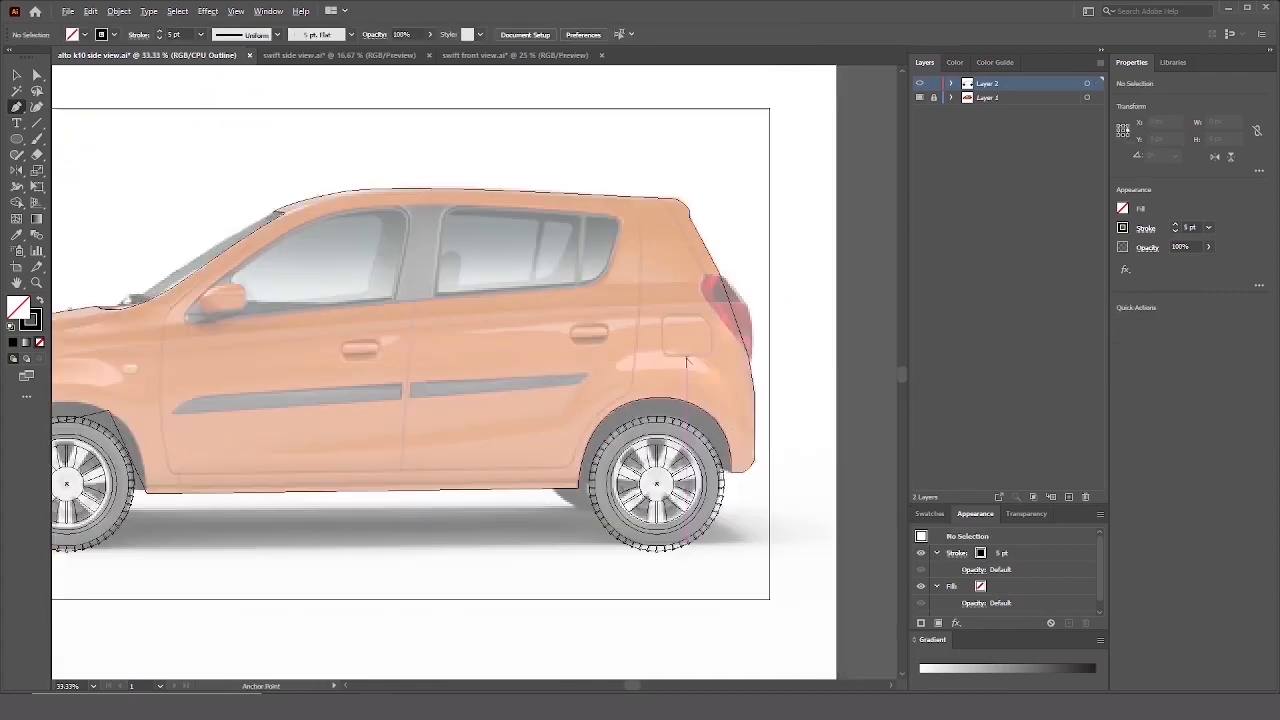
pyautogui.hscroll(-4, 560, 400)
pyautogui.moveTo(390, 450); pyautogui.dragTo(438, 480)
pyautogui.scroll(2, 424, 466)
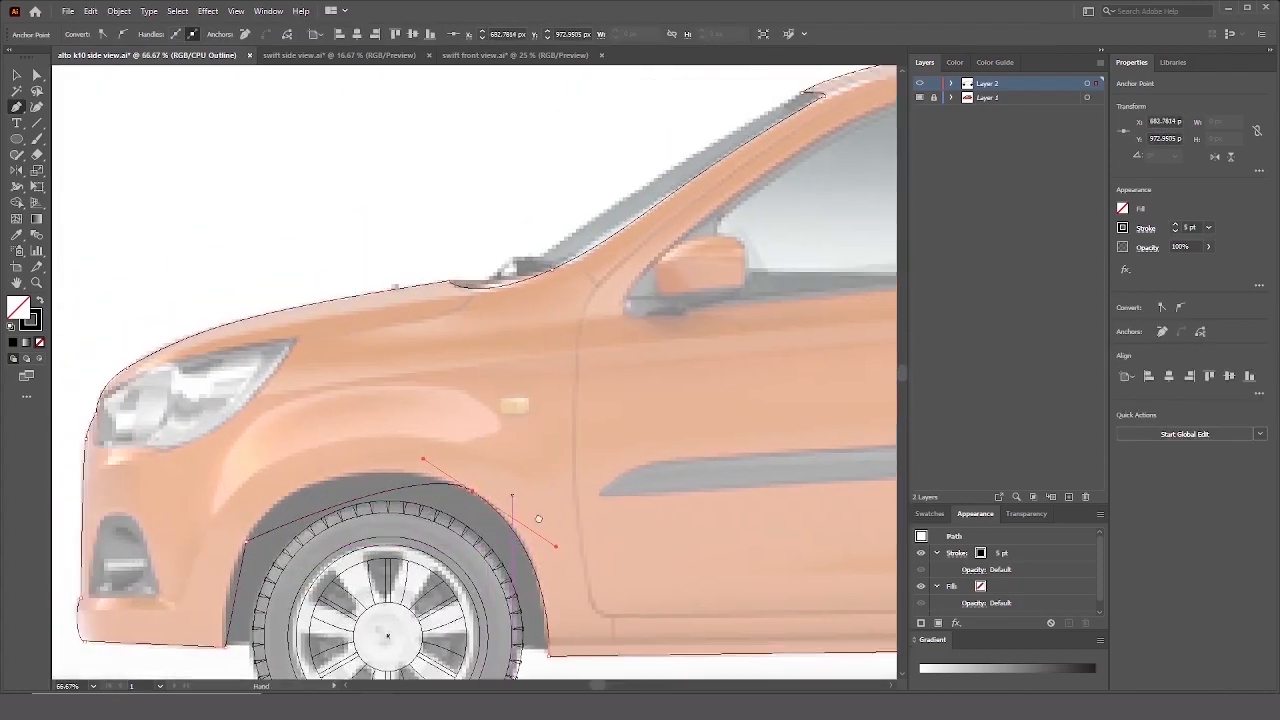
pyautogui.scroll(1, 400, 450)
pyautogui.hscroll(-2, 400, 450)
pyautogui.click(248, 588)
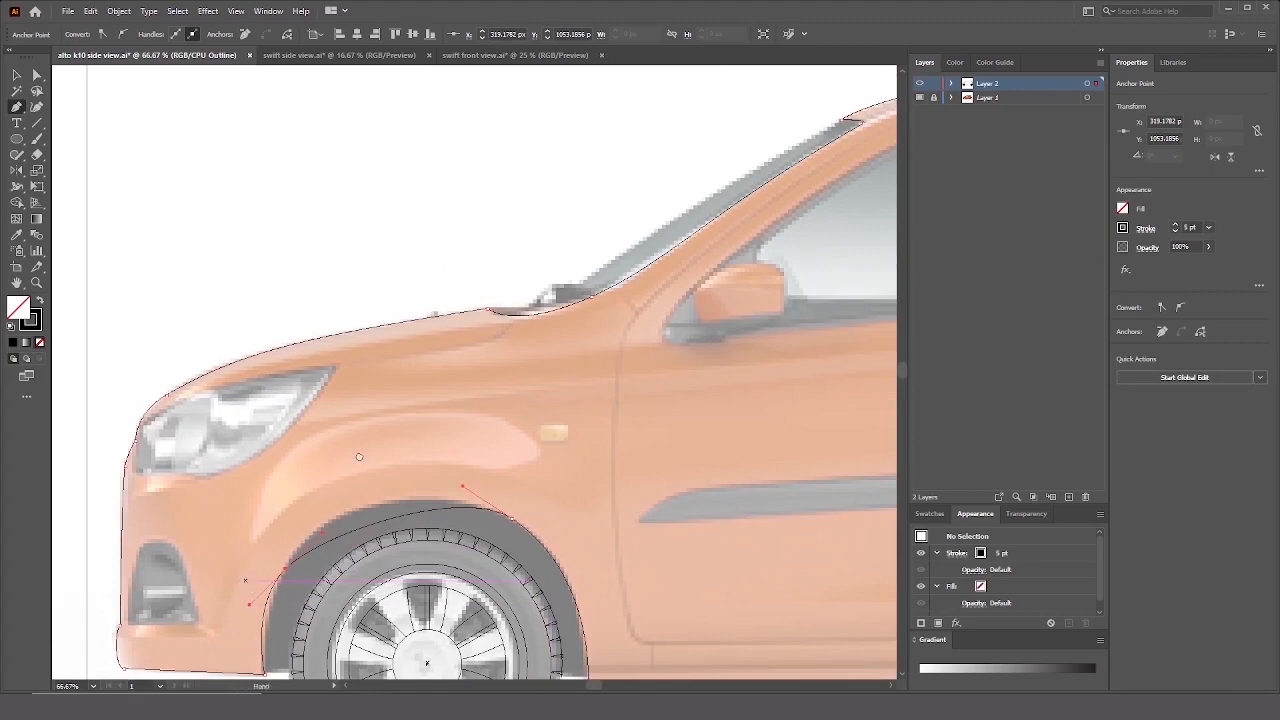
pyautogui.moveTo(359, 457); pyautogui.dragTo(383, 402)
pyautogui.click(355, 447)
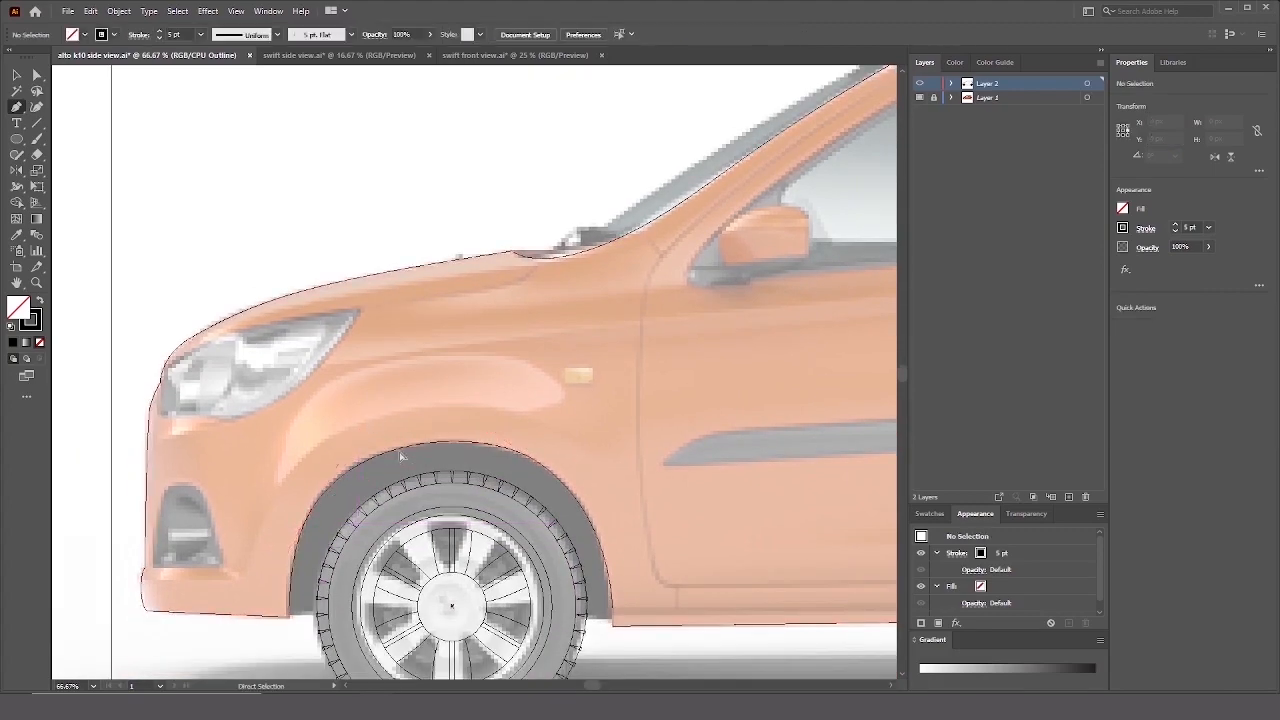
# Check the traced body outline in Preview, hide and restore the reference photo layer, and return to Outline view.
pyautogui.click(456, 390)
pyautogui.scroll(-2, 456, 390)
pyautogui.hscroll(5, 456, 390)
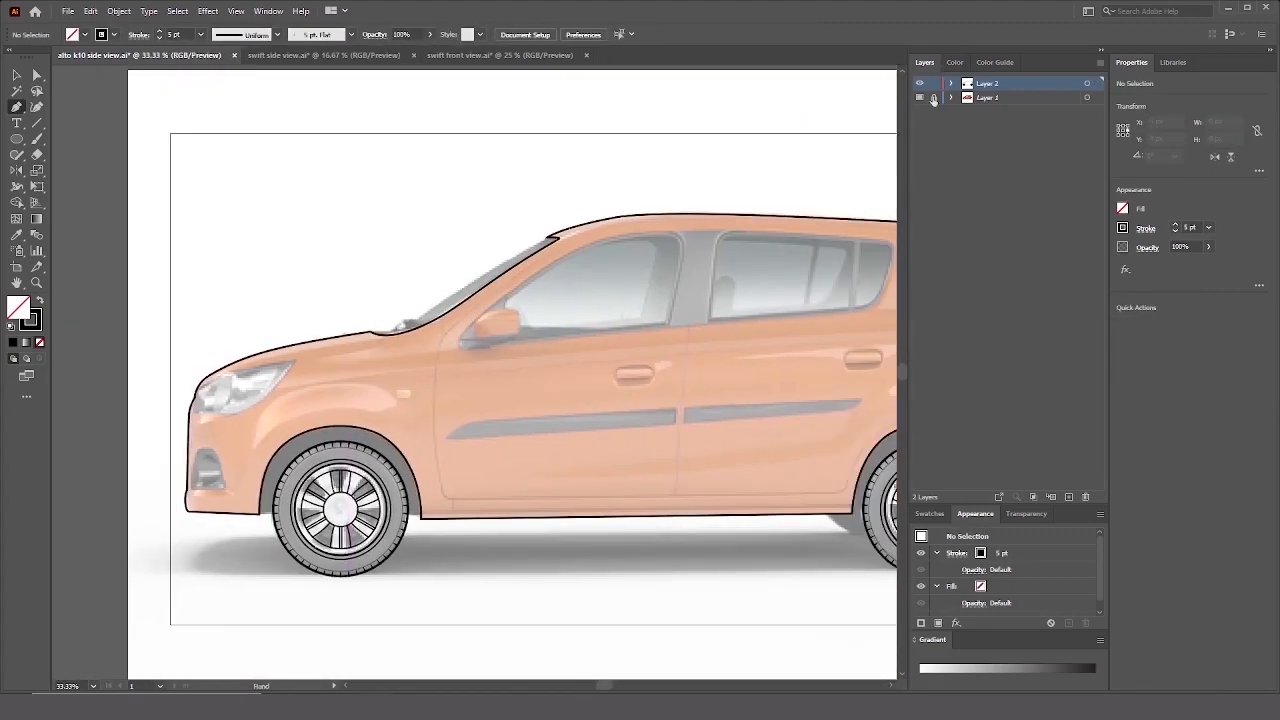
pyautogui.click(919, 97)
pyautogui.hotkey('ctrl', 't')
pyautogui.click(919, 97)
pyautogui.moveTo(428, 444); pyautogui.dragTo(502, 458)
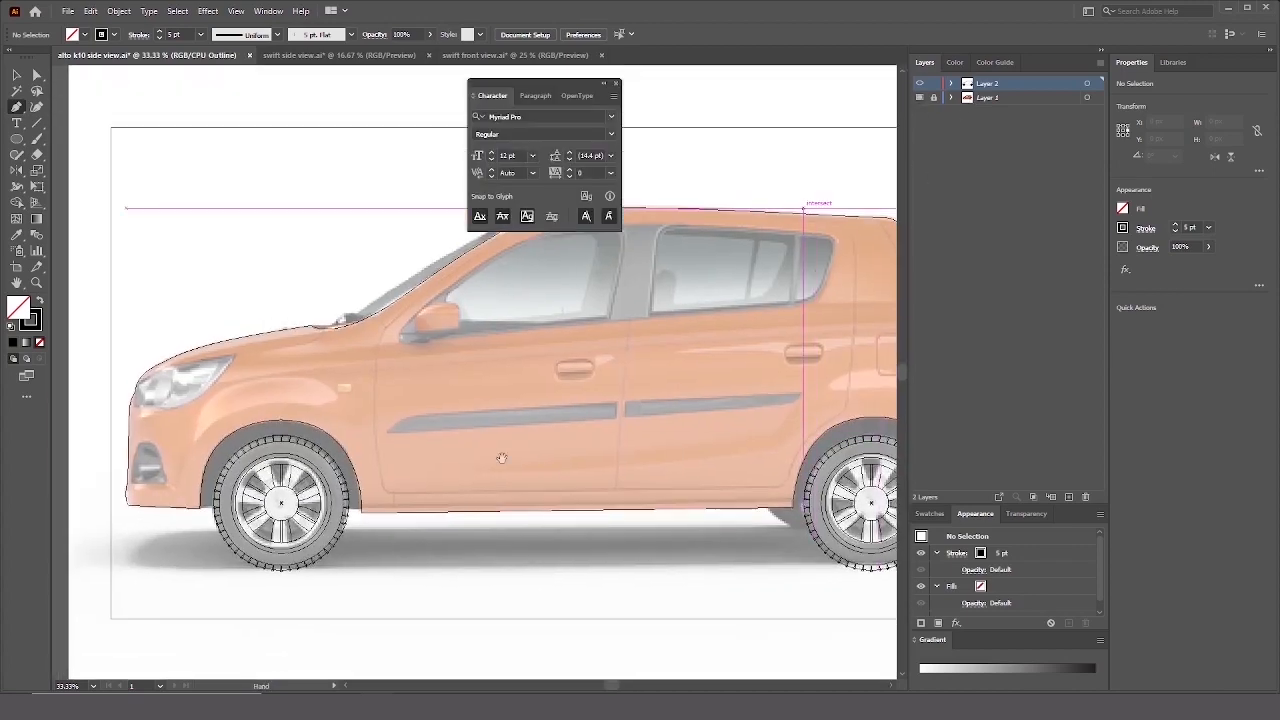
pyautogui.scroll(-1, 500, 418)
pyautogui.scroll(2, 400, 400)
pyautogui.scroll(1, 400, 400)
pyautogui.hotkey('ctrl', 't')
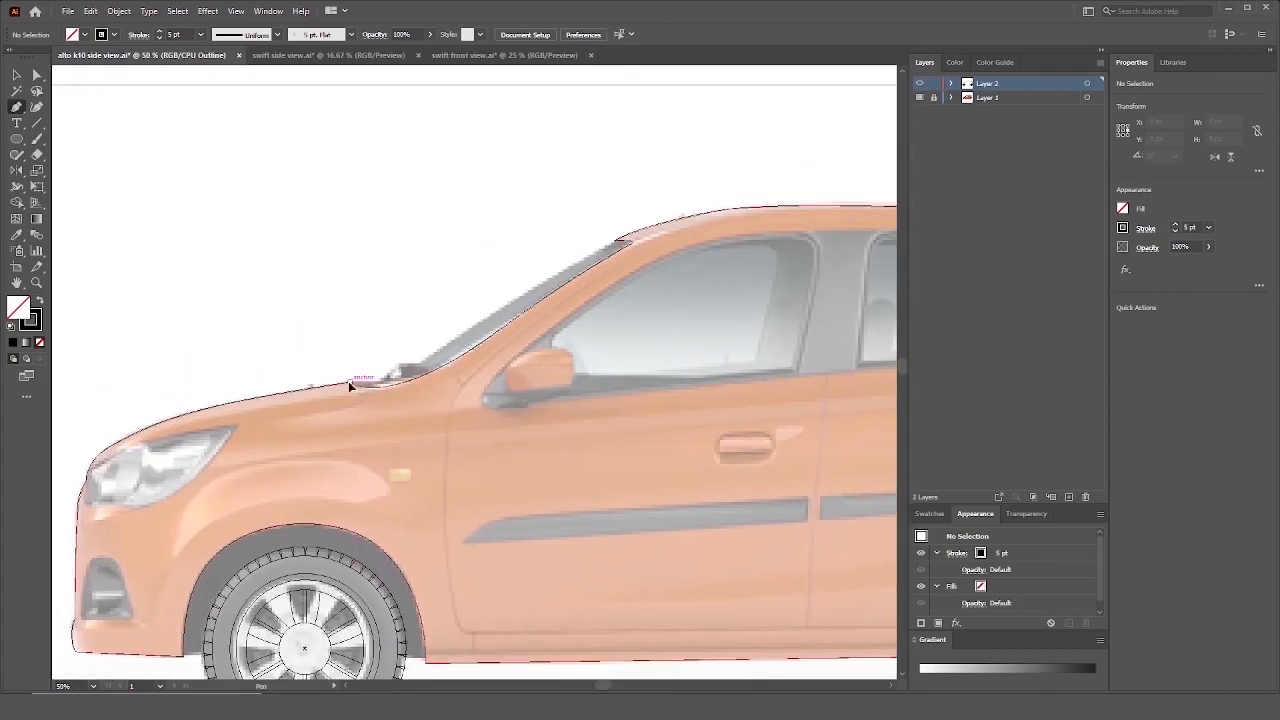
# Try to trace the windshield's outer edge from the bonnet up to the roof.
pyautogui.keyDown('ctrl'); pyautogui.click(378, 390); pyautogui.keyUp('ctrl')
pyautogui.click(391, 370)
pyautogui.click(550, 269)
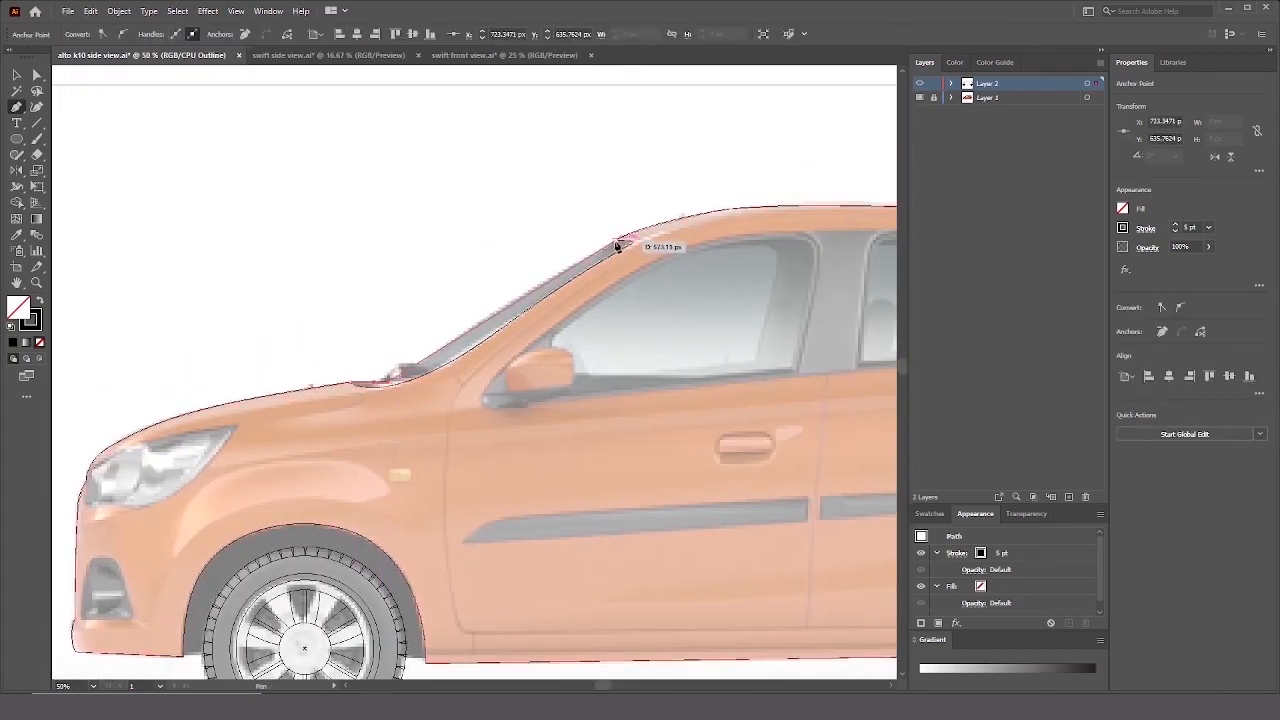
pyautogui.click(681, 215)
pyautogui.hotkey('ctrl', 'shift', 'a')
# In Preview, draw the windshield's outer edge from the body line at its base up to the roof's front corner.
pyautogui.hotkey('ctrl', 'y')
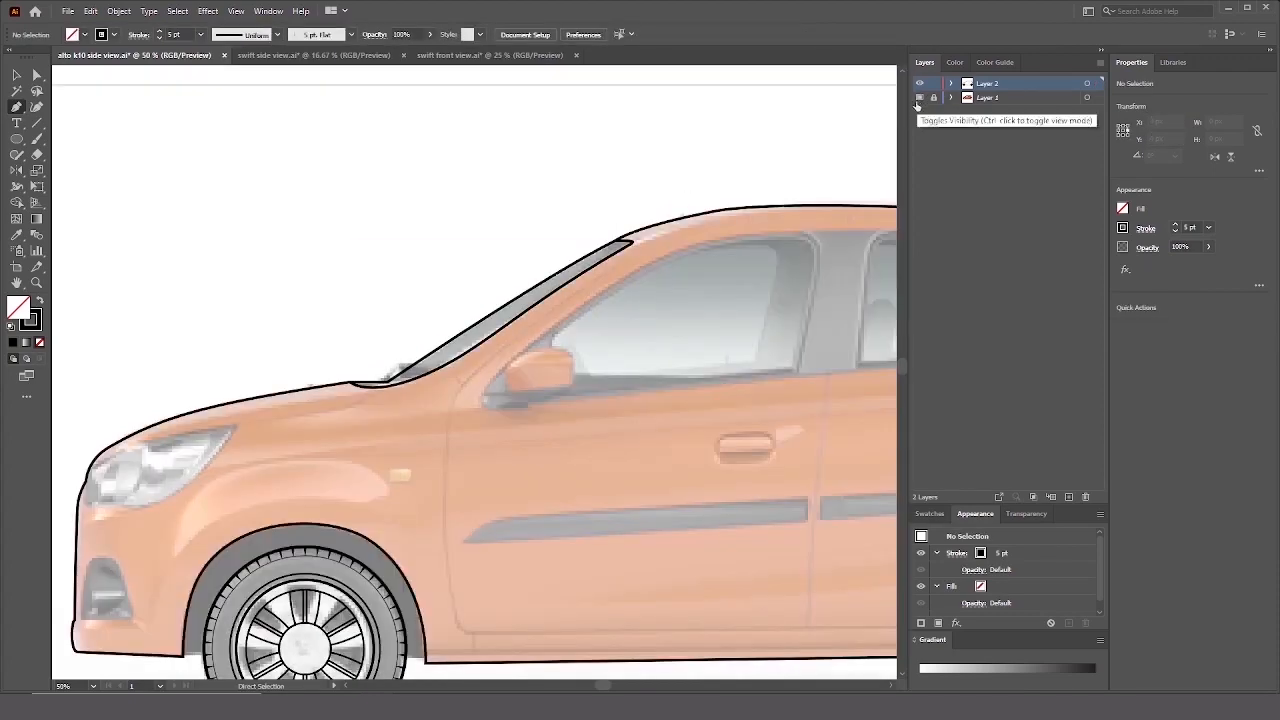
pyautogui.moveTo(395, 367); pyautogui.dragTo(423, 409)
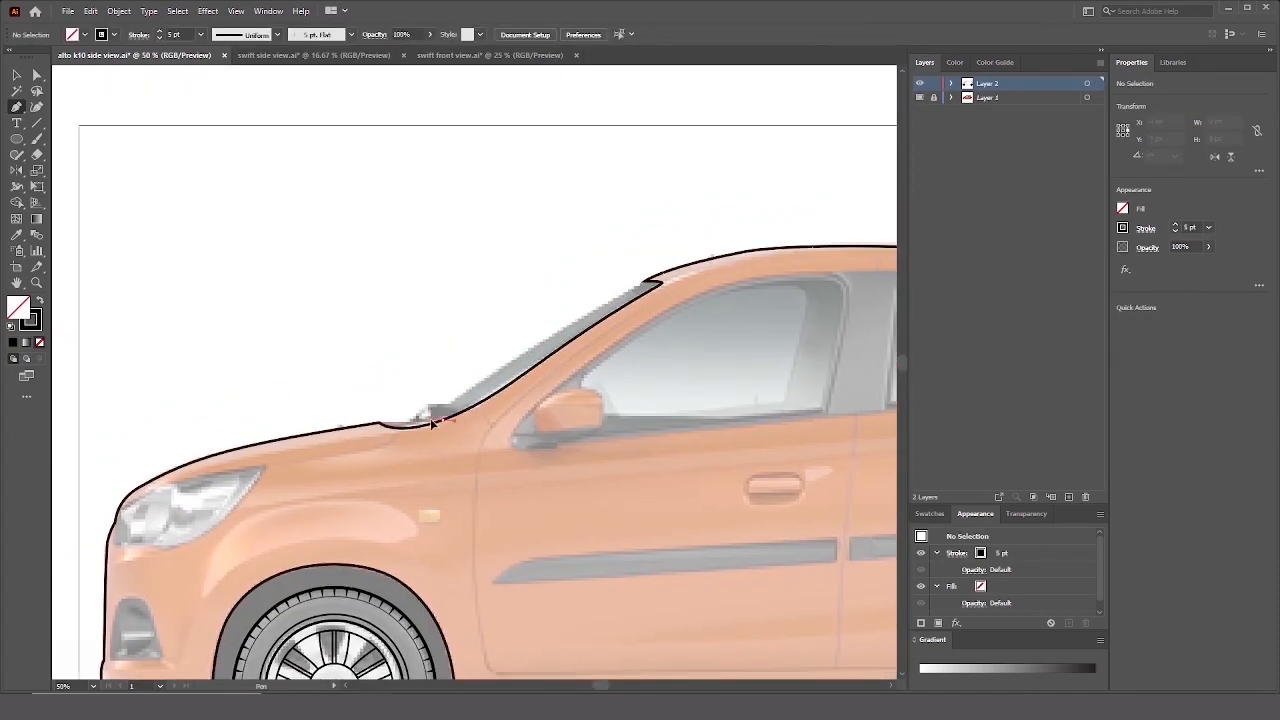
pyautogui.click(430, 425)
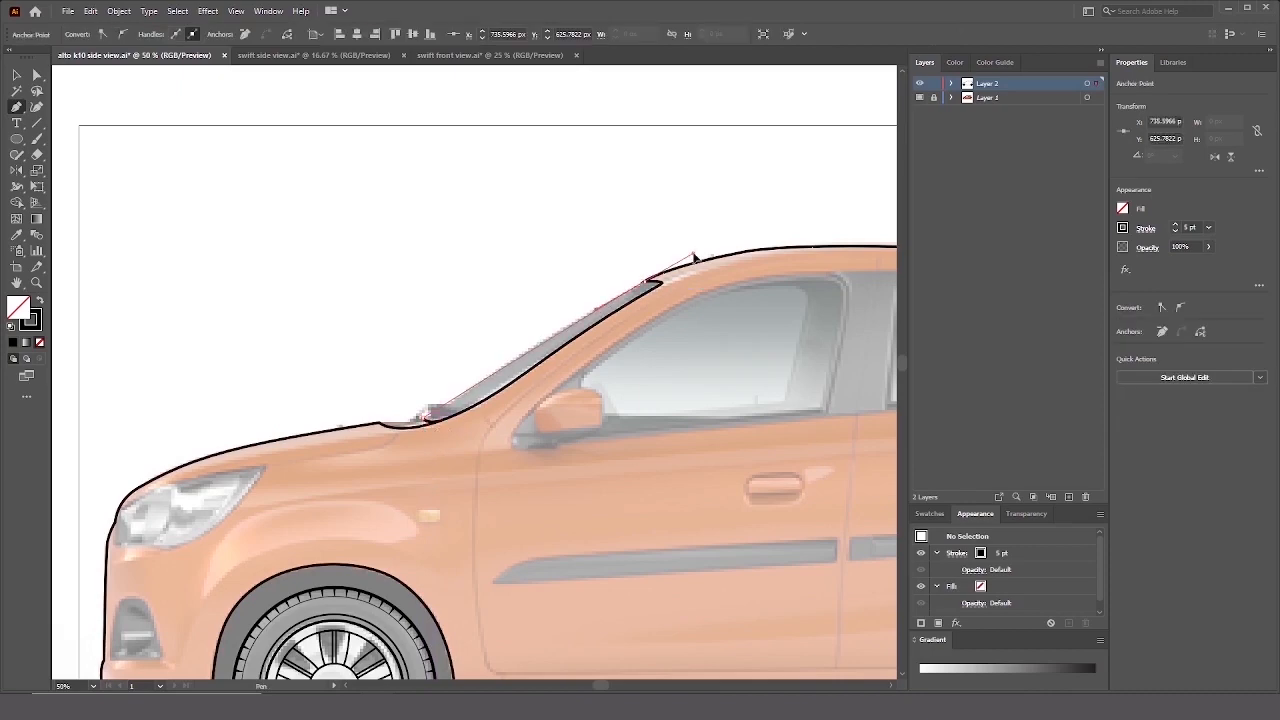
pyautogui.moveTo(657, 284); pyautogui.dragTo(702, 251)
pyautogui.scroll(2, 606, 171)
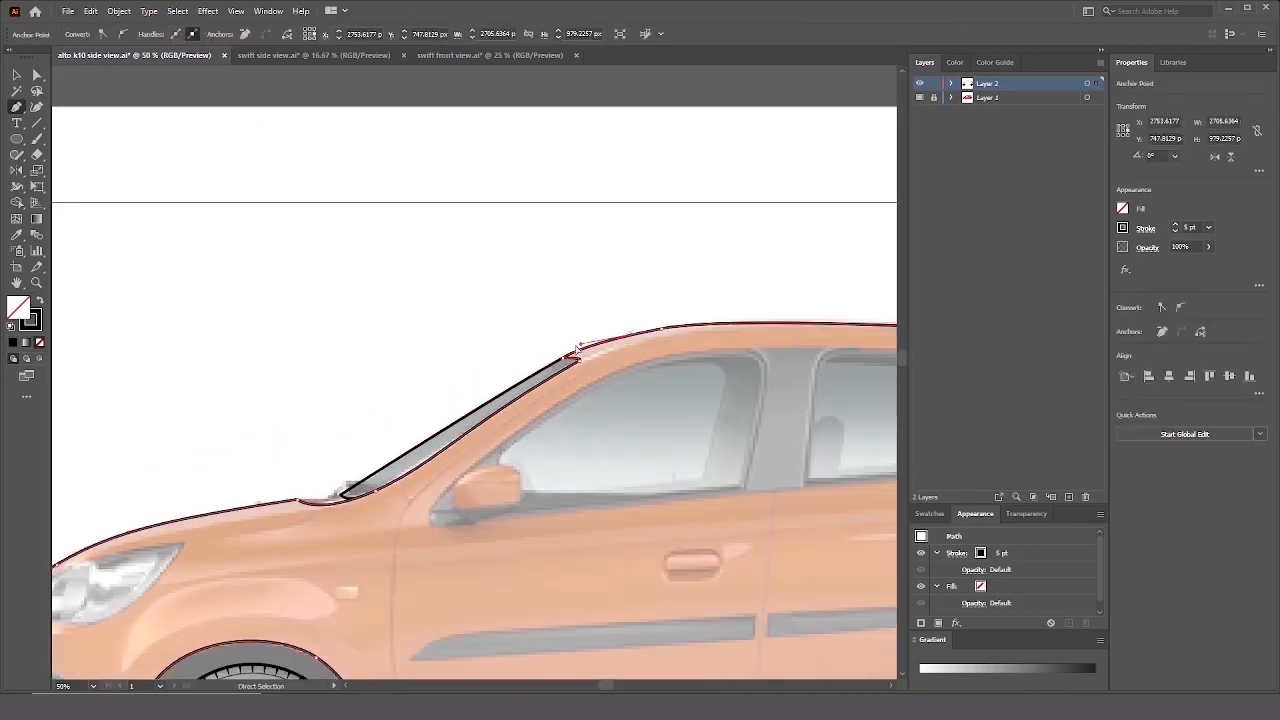
pyautogui.hscroll(5, 490, 338)
pyautogui.scroll(-3, 694, 443)
pyautogui.scroll(5, 170, 420)
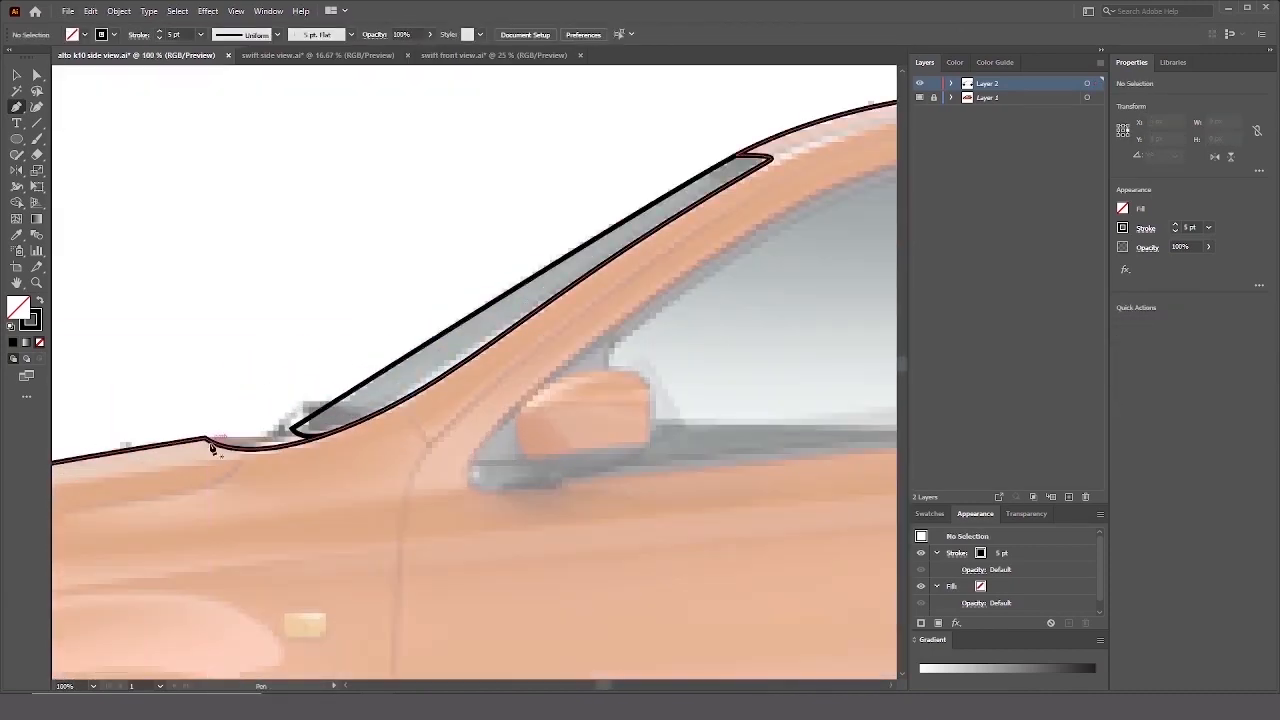
# Close the cowl gap between the bonnet's rear edge and the windshield base, and select the windshield paths for Shape Builder.
pyautogui.moveTo(300, 446); pyautogui.dragTo(385, 460)
pyautogui.click(385, 460)
pyautogui.scroll(-1, 385, 460)
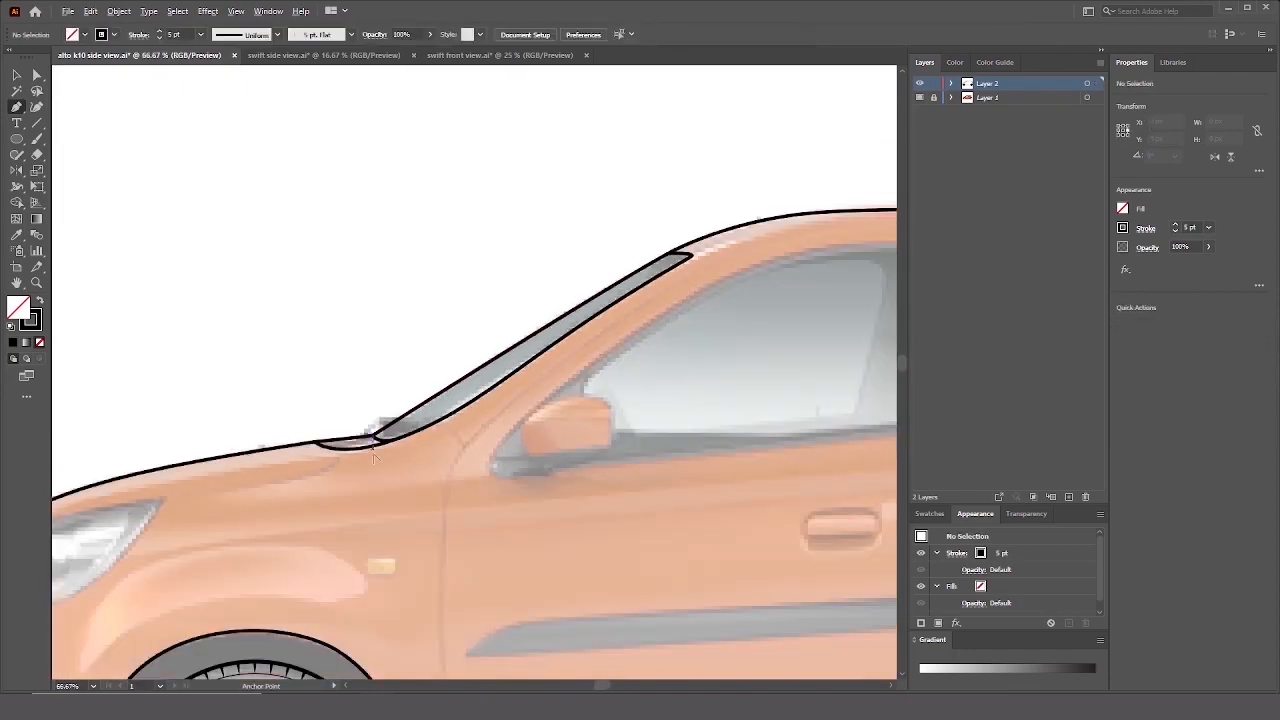
pyautogui.press('v')
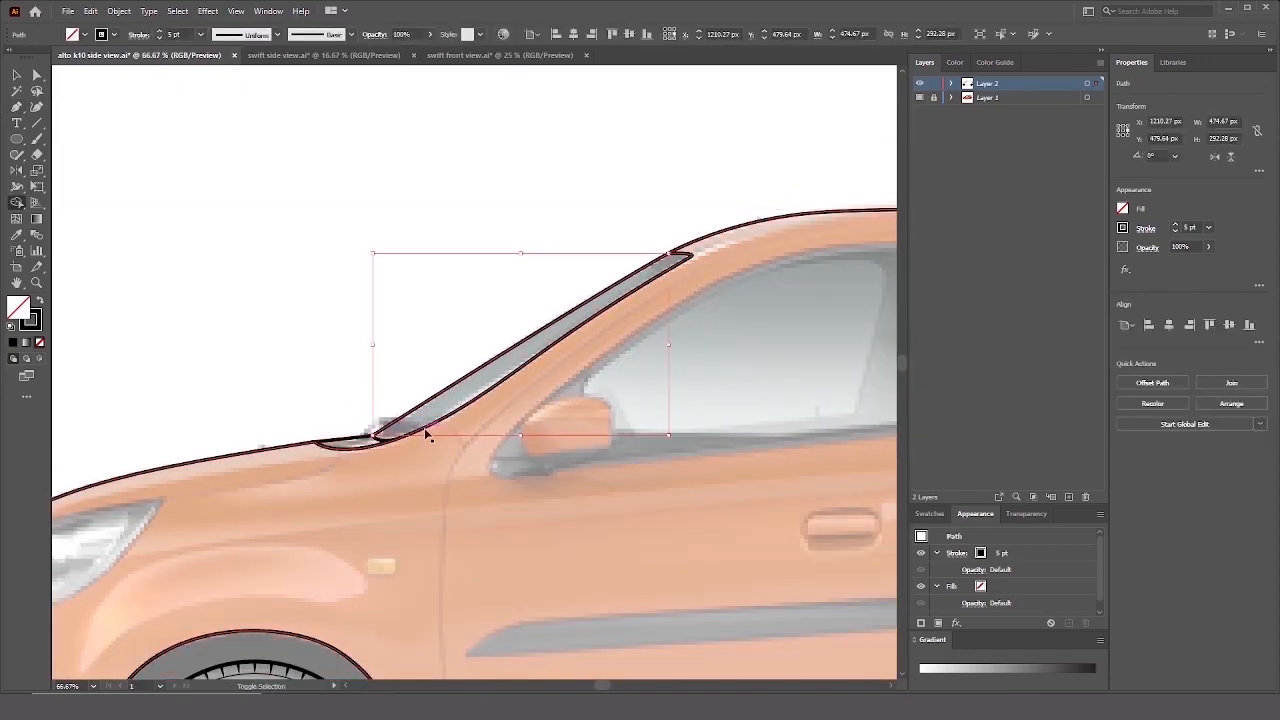
pyautogui.moveTo(423, 434); pyautogui.dragTo(437, 443)
pyautogui.hotkey('ctrl', 'shift', 'a')
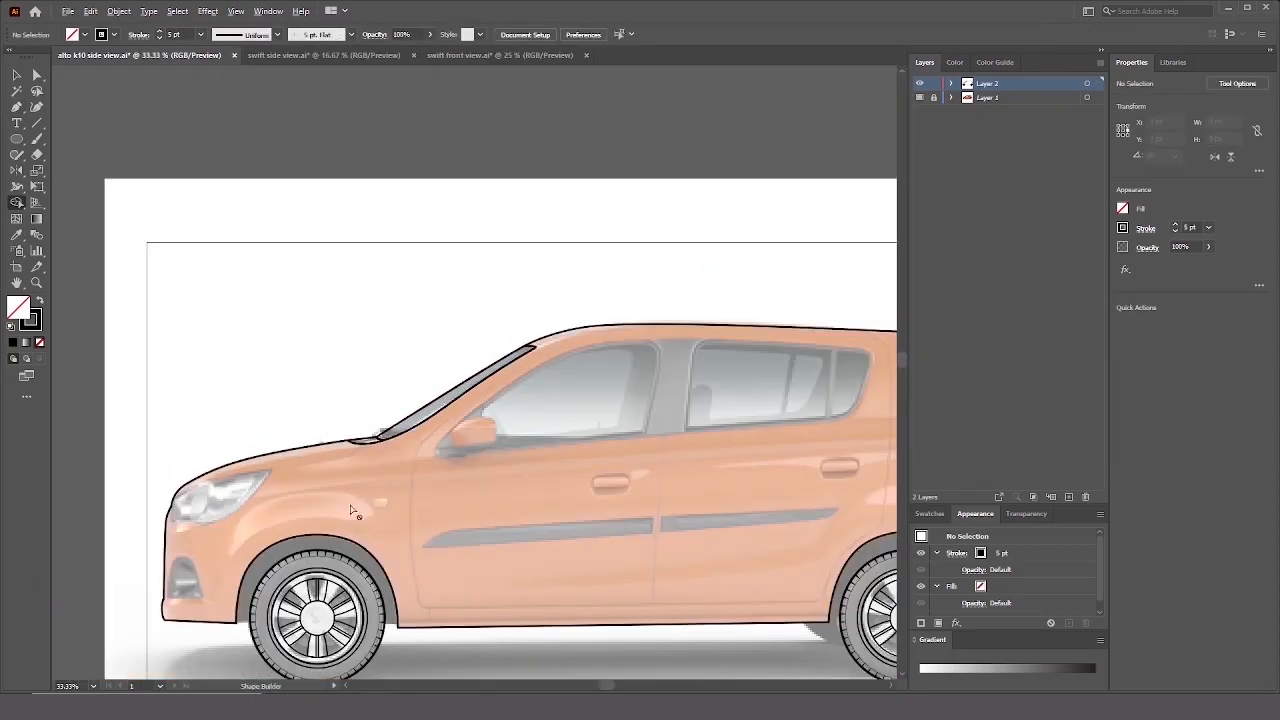
# Draw a straight horizontal line across the front wheel between the lower ends of the wheel arch.
pyautogui.scroll(-2, 437, 443)
pyautogui.scroll(1, 486, 400)
pyautogui.press('p')
pyautogui.scroll(1, 285, 520)
pyautogui.click(529, 534)
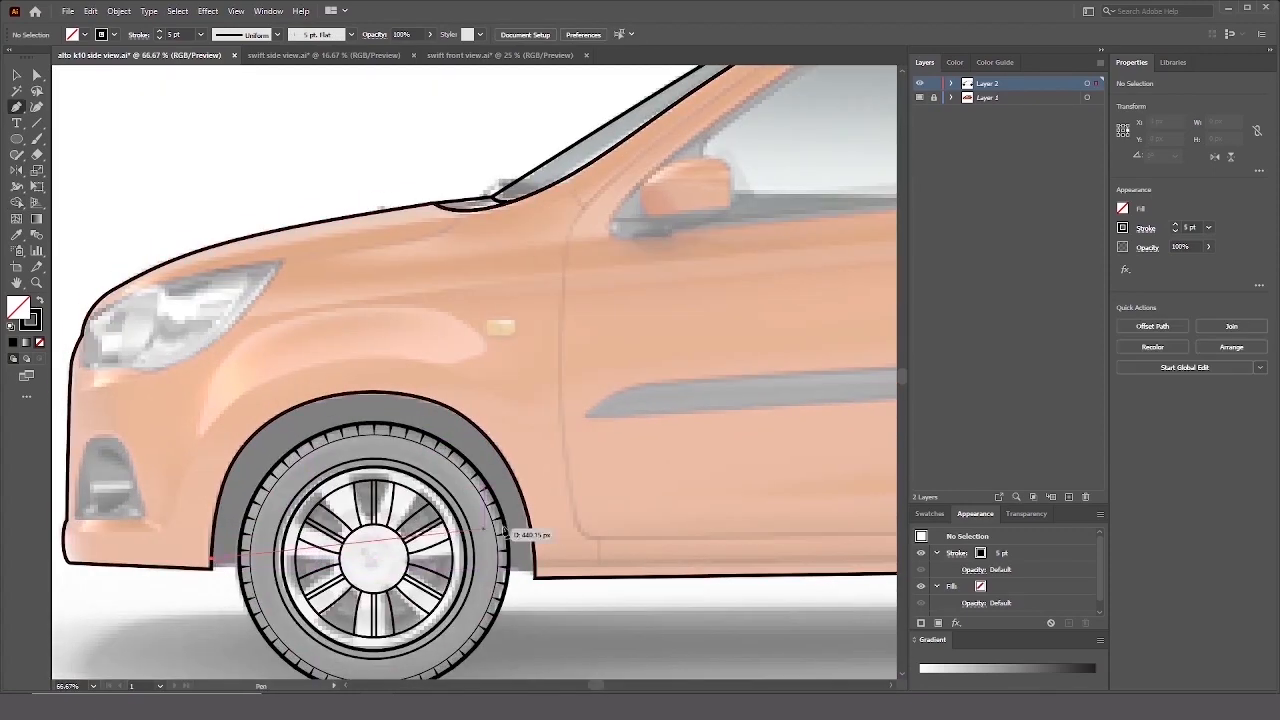
pyautogui.moveTo(270, 561); pyautogui.dragTo(238, 566)
pyautogui.click(536, 575)
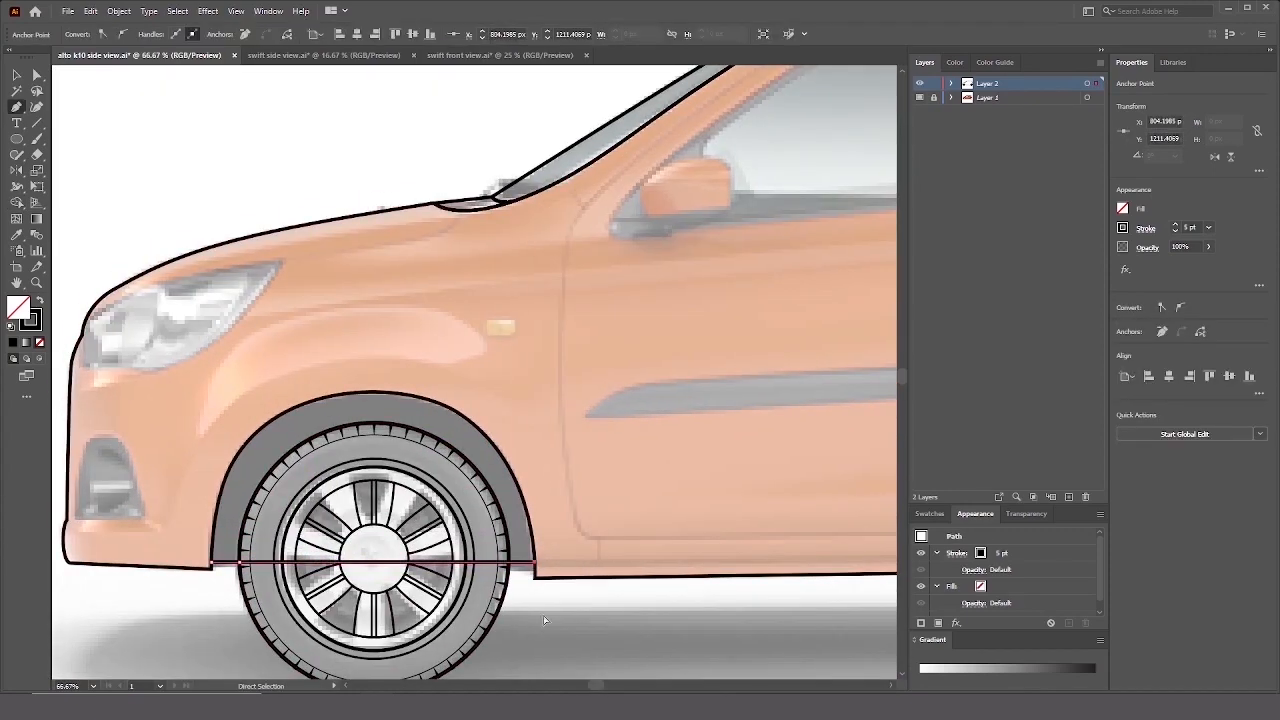
pyautogui.hotkey('ctrl', 'shift', 'a')
# Use Shape Builder on the front arch, its base line and the tyre outline to form the arch's dark area.
pyautogui.click(18, 76)
pyautogui.scroll(-1, 537, 491)
pyautogui.click(563, 480)
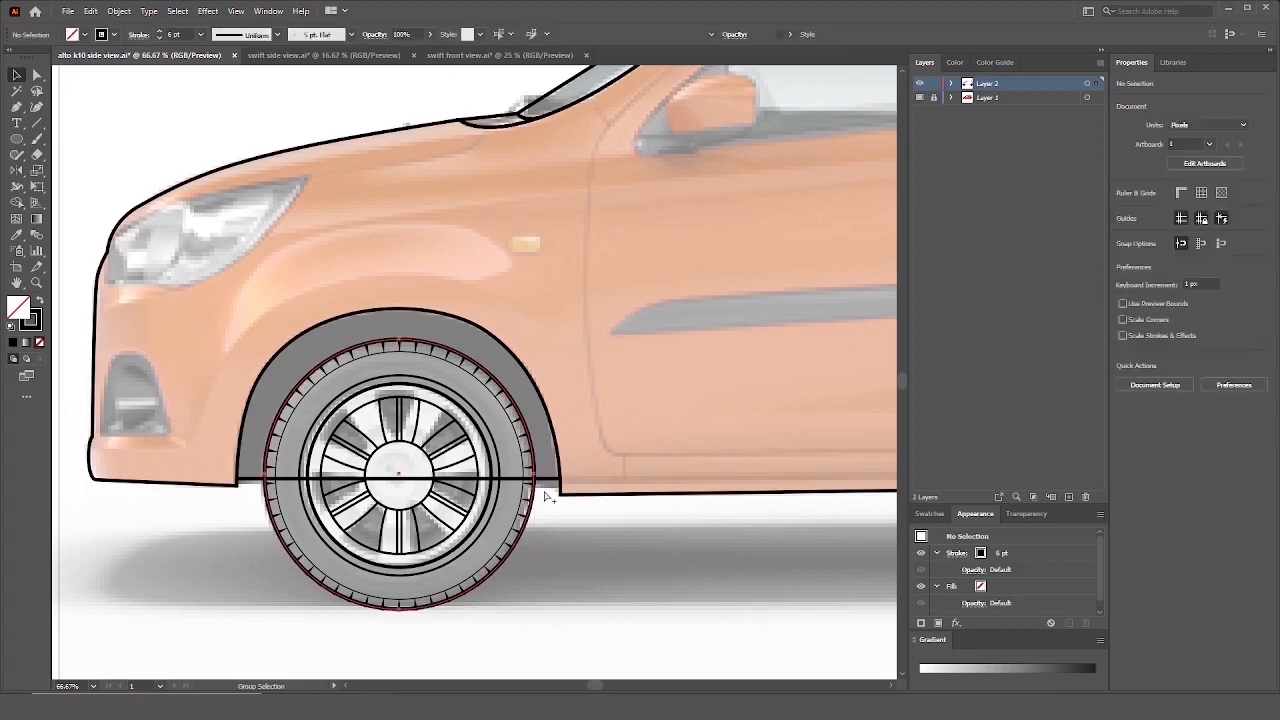
pyautogui.hotkey('shift', 'm')
pyautogui.click(545, 470)
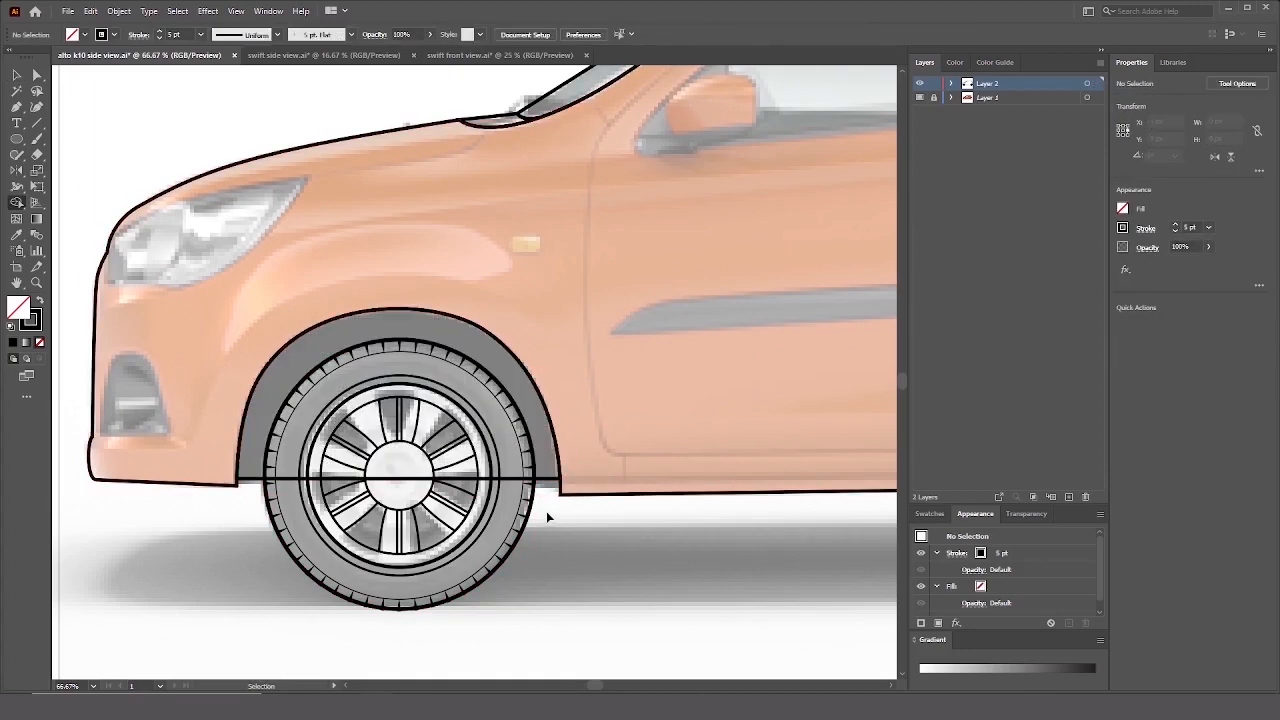
pyautogui.hotkey('ctrl', 'shift', 'a')
pyautogui.scroll(-1, 541, 512)
# Draw short horizontal lines closing the rear wheel arch on both sides of the tyre.
pyautogui.moveTo(541, 512); pyautogui.dragTo(70, 538)
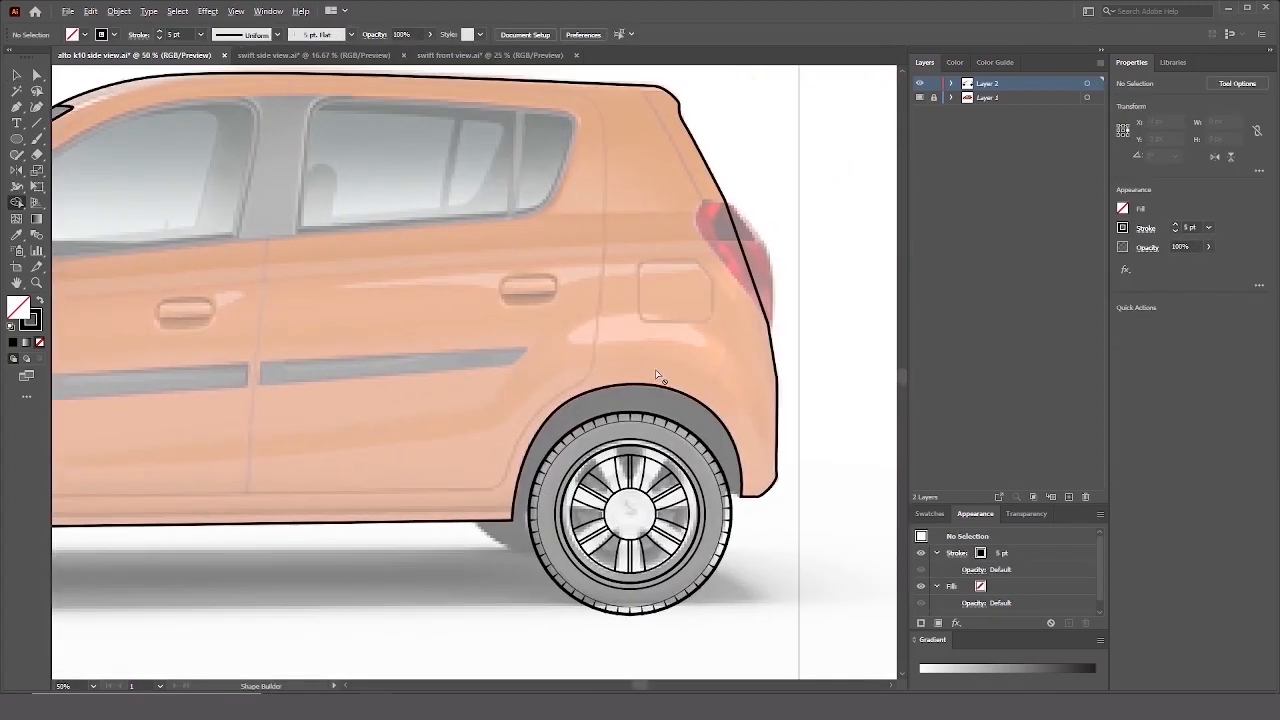
pyautogui.scroll(1, 660, 374)
pyautogui.press('p')
pyautogui.moveTo(639, 364); pyautogui.dragTo(645, 322)
pyautogui.scroll(-1, 476, 524)
pyautogui.scroll(1, 476, 524)
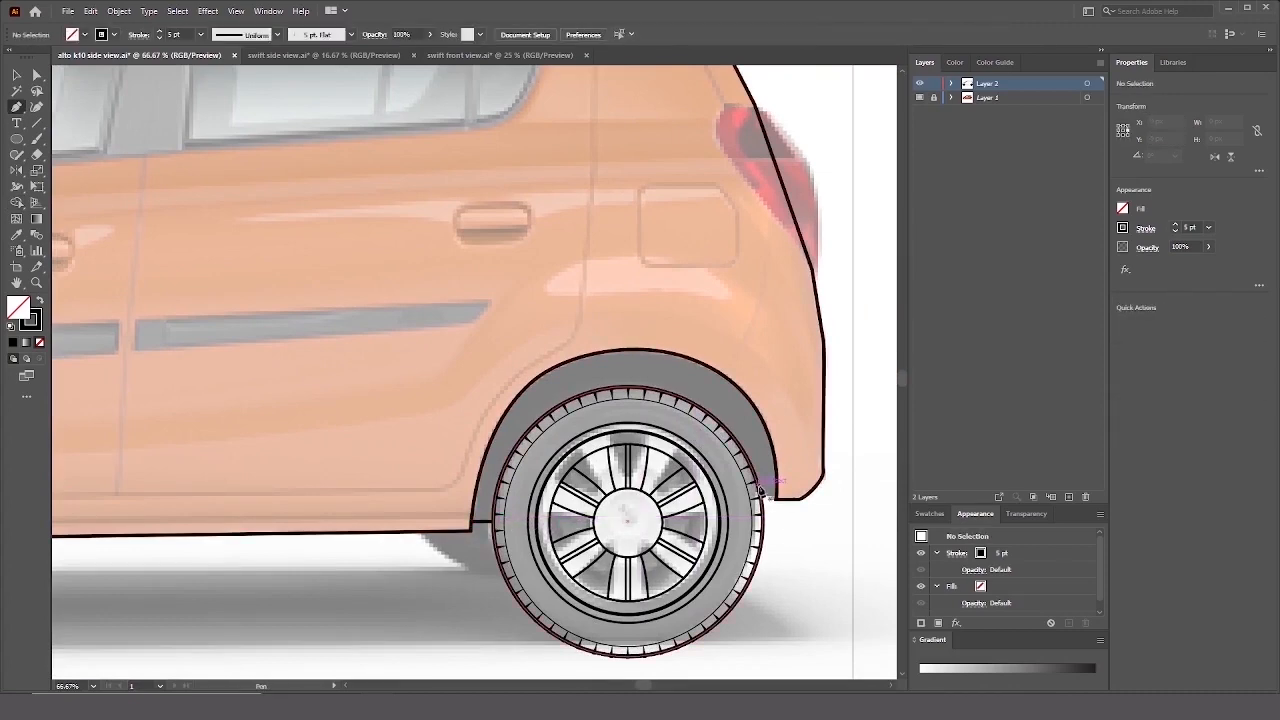
pyautogui.scroll(-1, 765, 492)
pyautogui.scroll(1, 765, 492)
pyautogui.keyDown('ctrl'); pyautogui.click(760, 483); pyautogui.keyUp('ctrl')
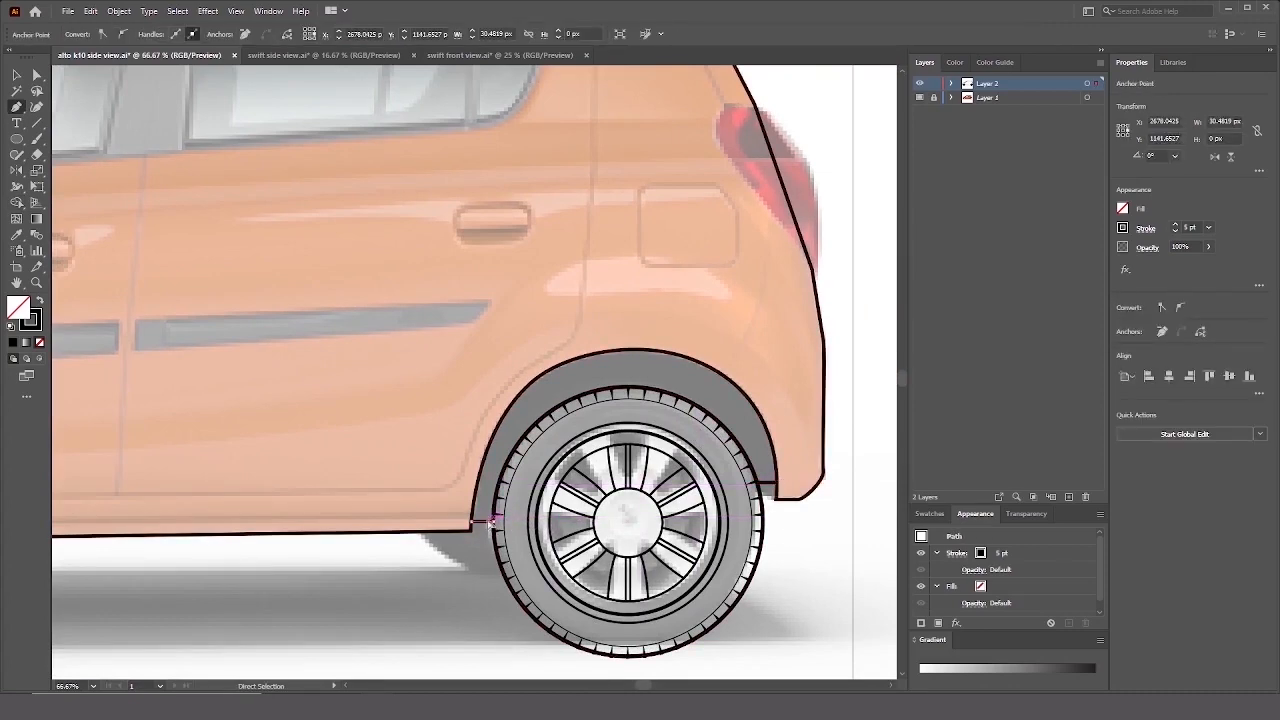
pyautogui.scroll(-1, 510, 545)
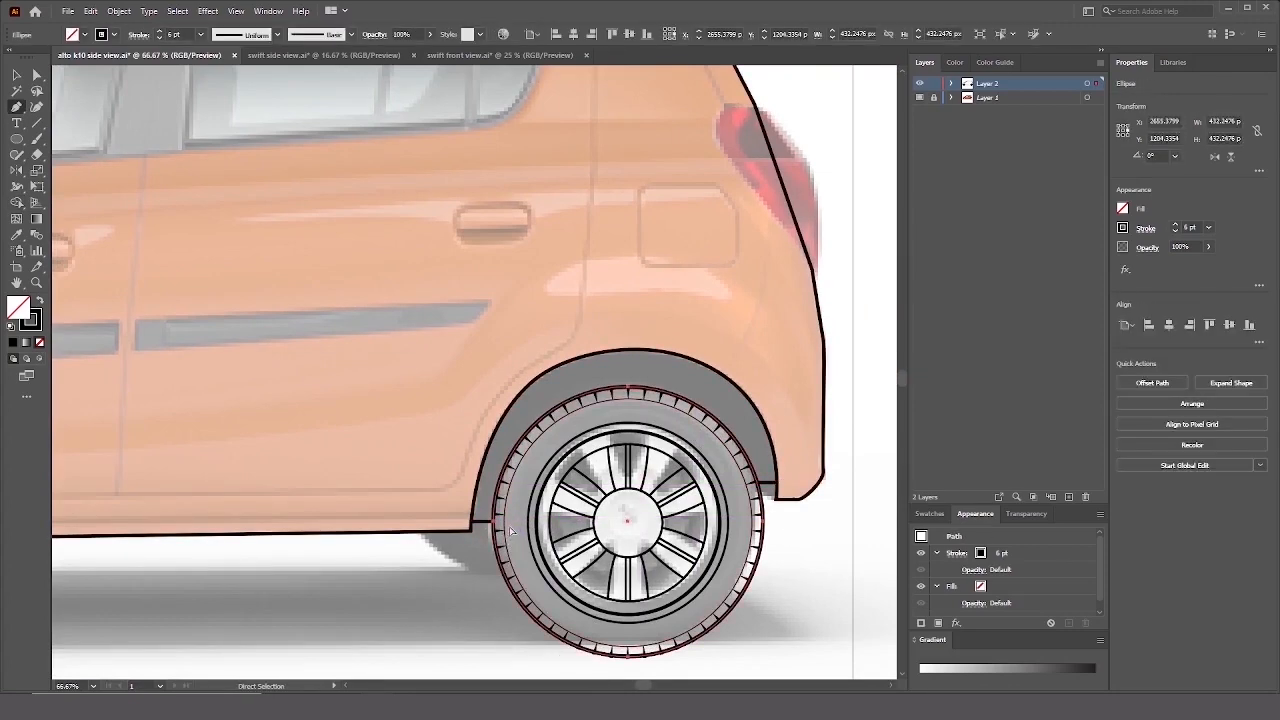
# Select the rear tyre outline, arch and short closing lines, and build the arch gap shape with Shape Builder.
pyautogui.keyDown('ctrl'); pyautogui.keyDown('shift'); pyautogui.click(503, 594); pyautogui.keyUp('shift'); pyautogui.keyUp('ctrl')
pyautogui.hotkey('shift', 'm')
pyautogui.scroll(1, 767, 458)
pyautogui.click(767, 458)
pyautogui.scroll(-1, 767, 458)
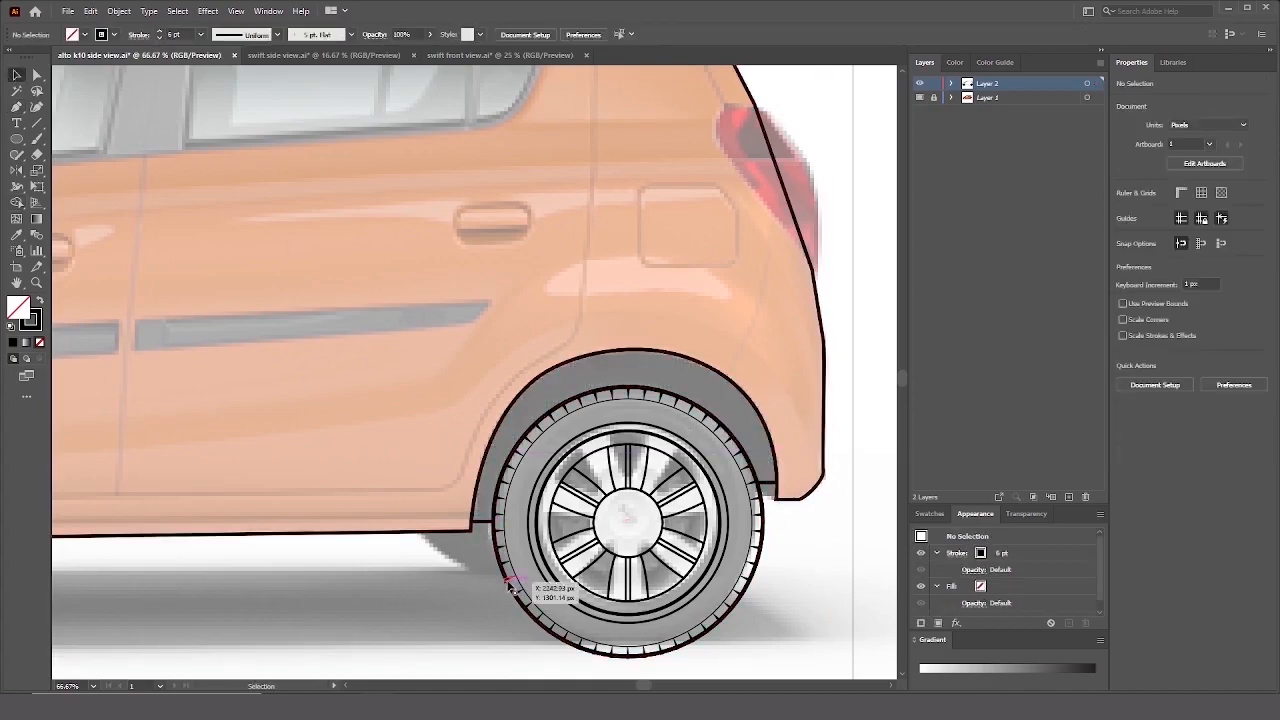
pyautogui.scroll(1, 513, 590)
pyautogui.scroll(-1, 513, 590)
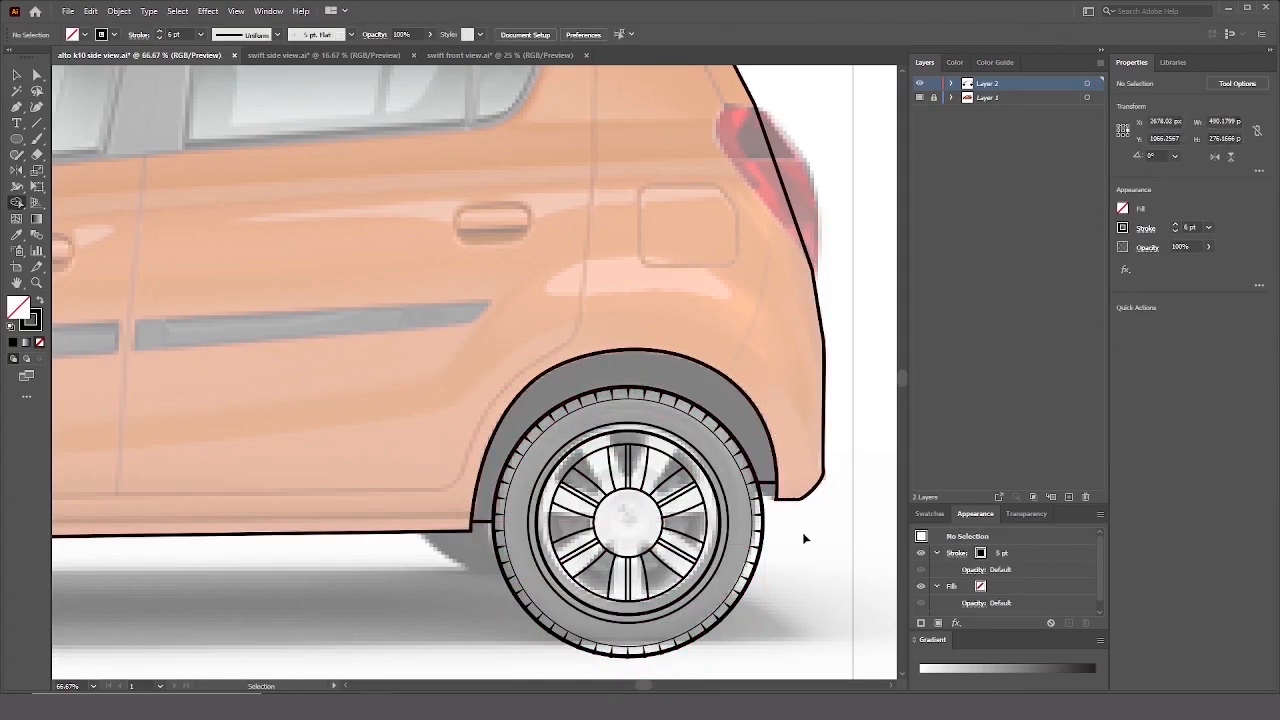
pyautogui.hscroll(-8, 806, 534)
# Trace the outer side-window frame with a 3 pt stroke from the mirror along the roof and around its rear corner.
pyautogui.keyDown('ctrl'); pyautogui.click(399, 515); pyautogui.keyUp('ctrl')
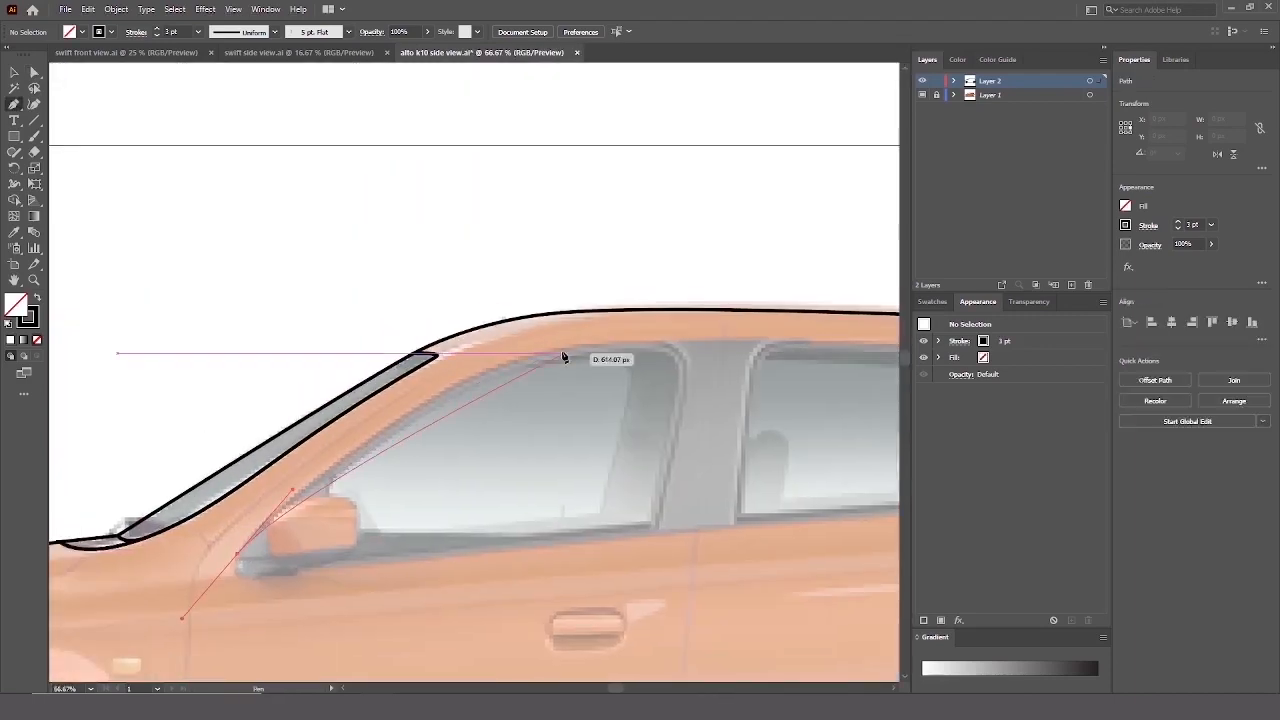
pyautogui.moveTo(467, 357); pyautogui.dragTo(592, 339)
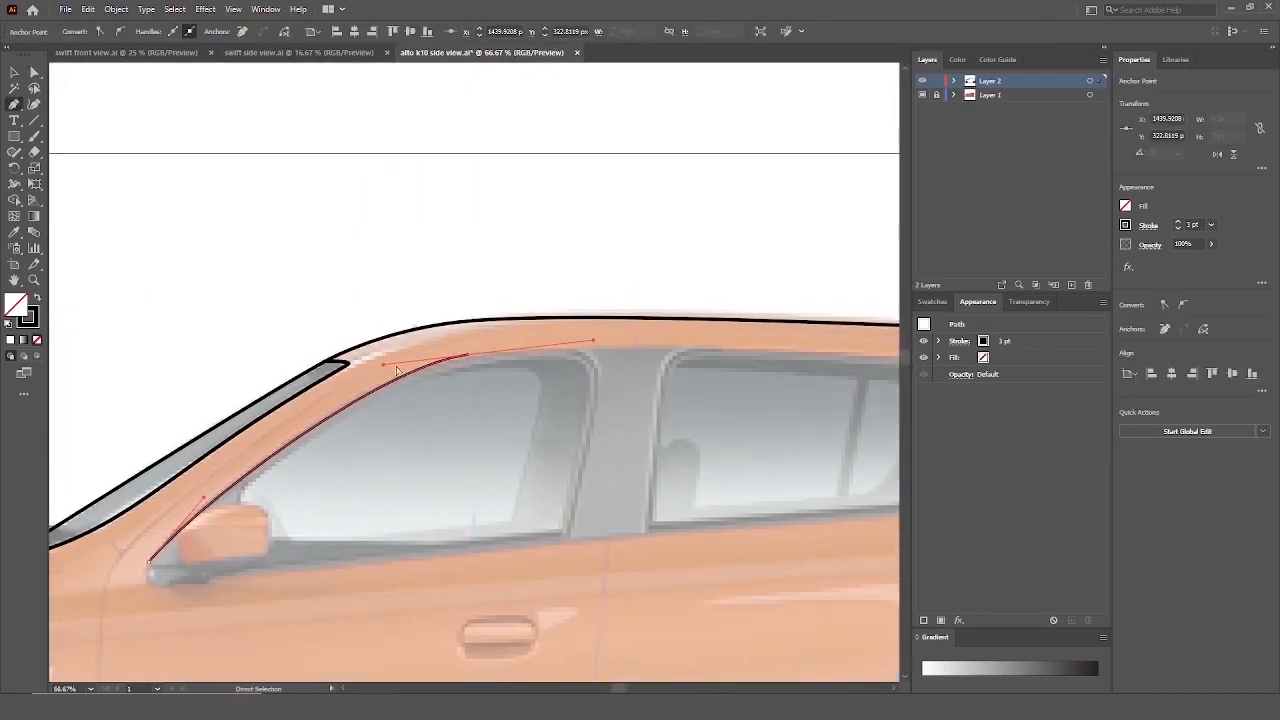
pyautogui.hscroll(3, 712, 352)
pyautogui.moveTo(297, 332); pyautogui.dragTo(303, 333)
pyautogui.moveTo(804, 350); pyautogui.dragTo(518, 338)
pyautogui.moveTo(802, 379); pyautogui.dragTo(799, 392)
pyautogui.moveTo(783, 439); pyautogui.dragTo(445, 453)
pyautogui.moveTo(641, 429); pyautogui.dragTo(628, 430)
pyautogui.moveTo(833, 426); pyautogui.dragTo(786, 447)
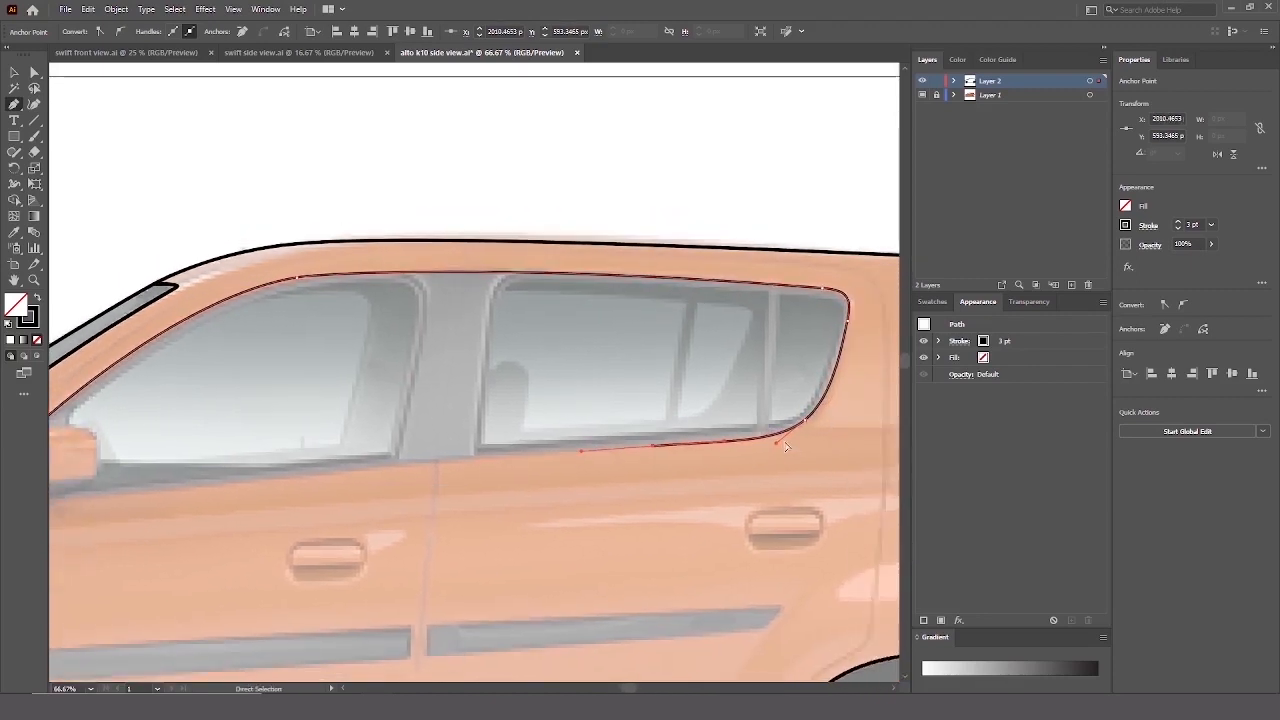
# Continue the window frame outline along its lower edge to the mirror and close it with a rounded front corner.
pyautogui.moveTo(457, 478); pyautogui.dragTo(685, 491)
pyautogui.moveTo(209, 516); pyautogui.dragTo(674, 470)
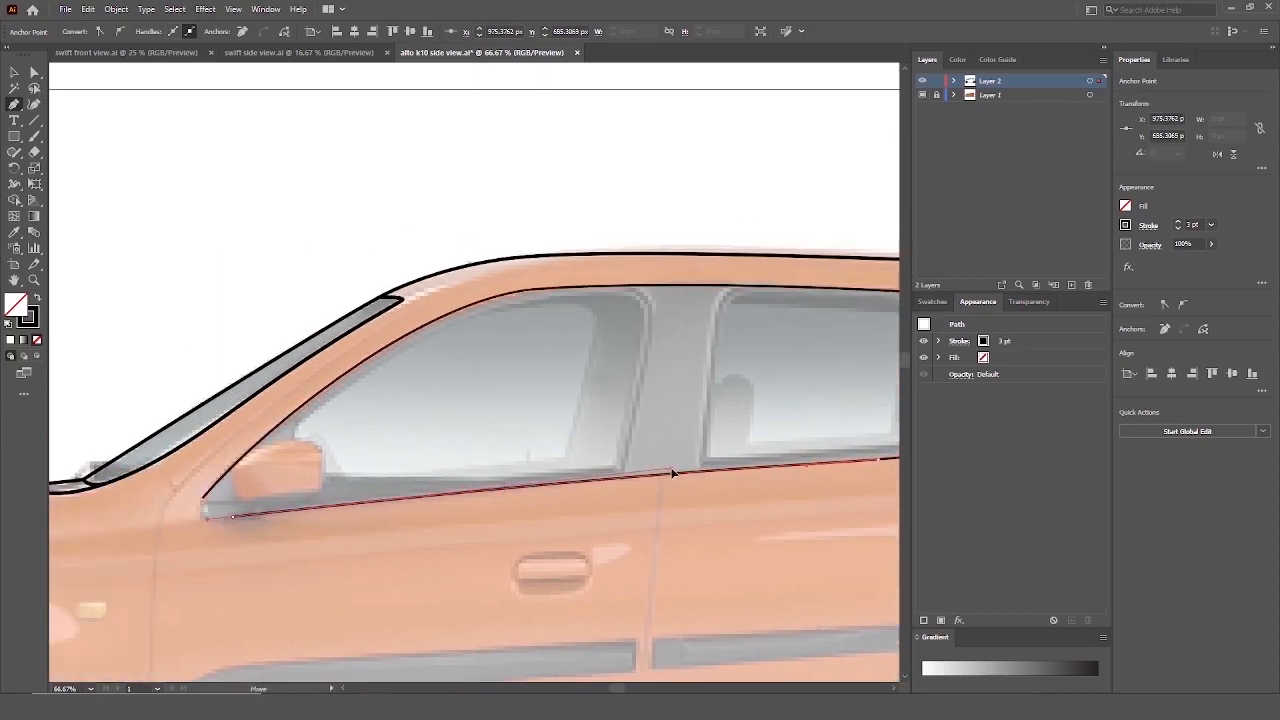
pyautogui.moveTo(596, 524); pyautogui.dragTo(647, 557)
pyautogui.moveTo(257, 530); pyautogui.dragTo(318, 459)
pyautogui.keyDown('ctrl'); pyautogui.click(222, 478); pyautogui.keyUp('ctrl')
# Adjust the curve handles of the window frame outline along the front pillar.
pyautogui.scroll(-1, 222, 478)
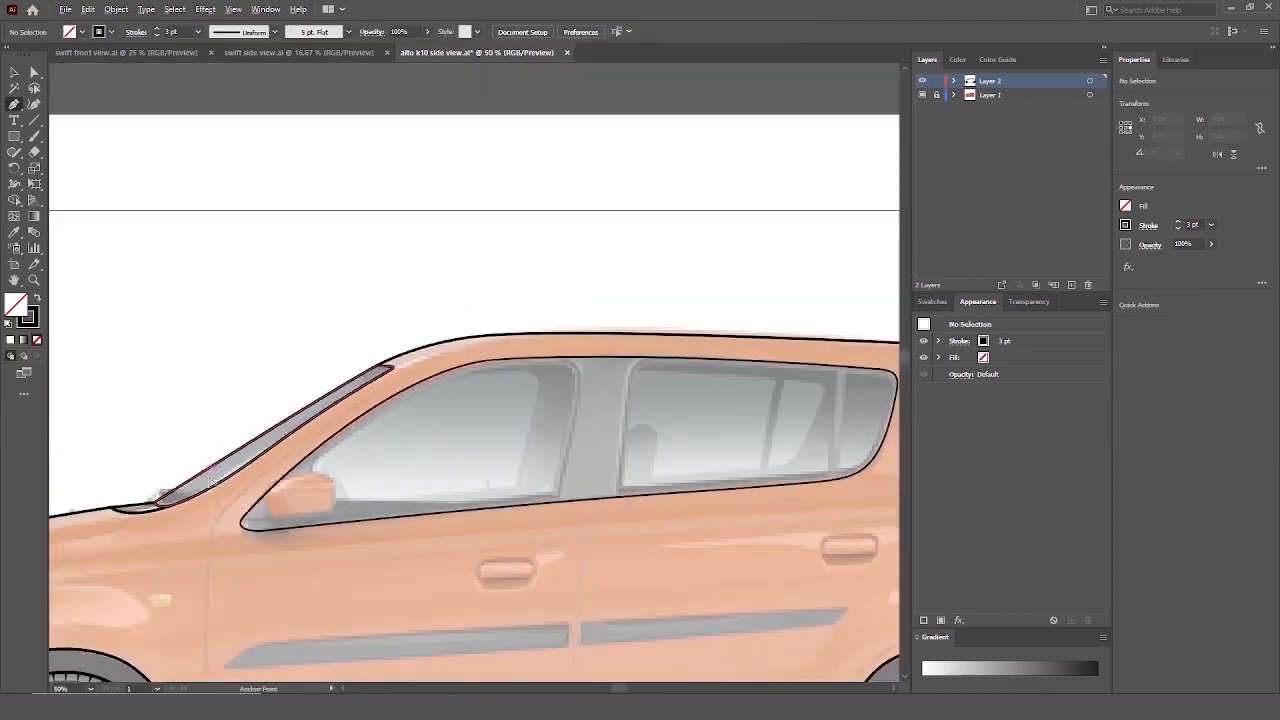
pyautogui.moveTo(815, 451); pyautogui.dragTo(700, 431)
pyautogui.scroll(1, 241, 337)
pyautogui.keyDown('ctrl'); pyautogui.click(438, 340); pyautogui.keyUp('ctrl')
pyautogui.keyDown('ctrl'); pyautogui.click(300, 383); pyautogui.keyUp('ctrl')
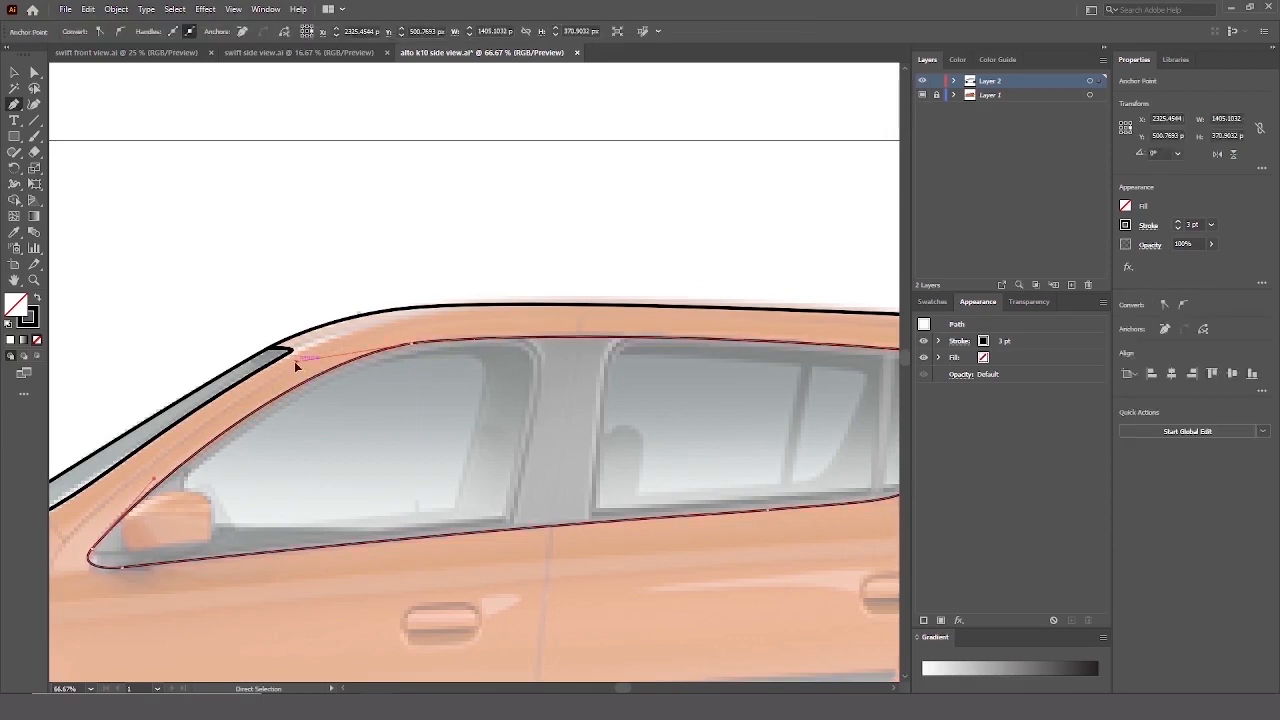
pyautogui.moveTo(294, 361); pyautogui.dragTo(309, 361)
pyautogui.keyDown('ctrl'); pyautogui.click(338, 424); pyautogui.keyUp('ctrl')
pyautogui.scroll(-1, 450, 430)
pyautogui.scroll(1, 450, 430)
pyautogui.moveTo(450, 430); pyautogui.dragTo(302, 341)
# Trace the front window glass from the mirror up the sloping pillar, around the upper rear corner and down its rear edge.
pyautogui.keyDown('ctrl'); pyautogui.click(311, 247); pyautogui.keyUp('ctrl')
pyautogui.moveTo(313, 245); pyautogui.dragTo(626, 228)
pyautogui.keyDown('ctrl'); pyautogui.click(343, 277); pyautogui.keyUp('ctrl')
pyautogui.keyDown('ctrl'); pyautogui.click(292, 347); pyautogui.keyUp('ctrl')
pyautogui.keyDown('ctrl'); pyautogui.click(319, 377); pyautogui.keyUp('ctrl')
pyautogui.moveTo(319, 377)
pyautogui.mouseDown()
pyautogui.moveTo(289, 414)
pyautogui.moveTo(309, 366)
pyautogui.mouseUp()
pyautogui.click(289, 406)
pyautogui.moveTo(500, 256); pyautogui.dragTo(600, 250)
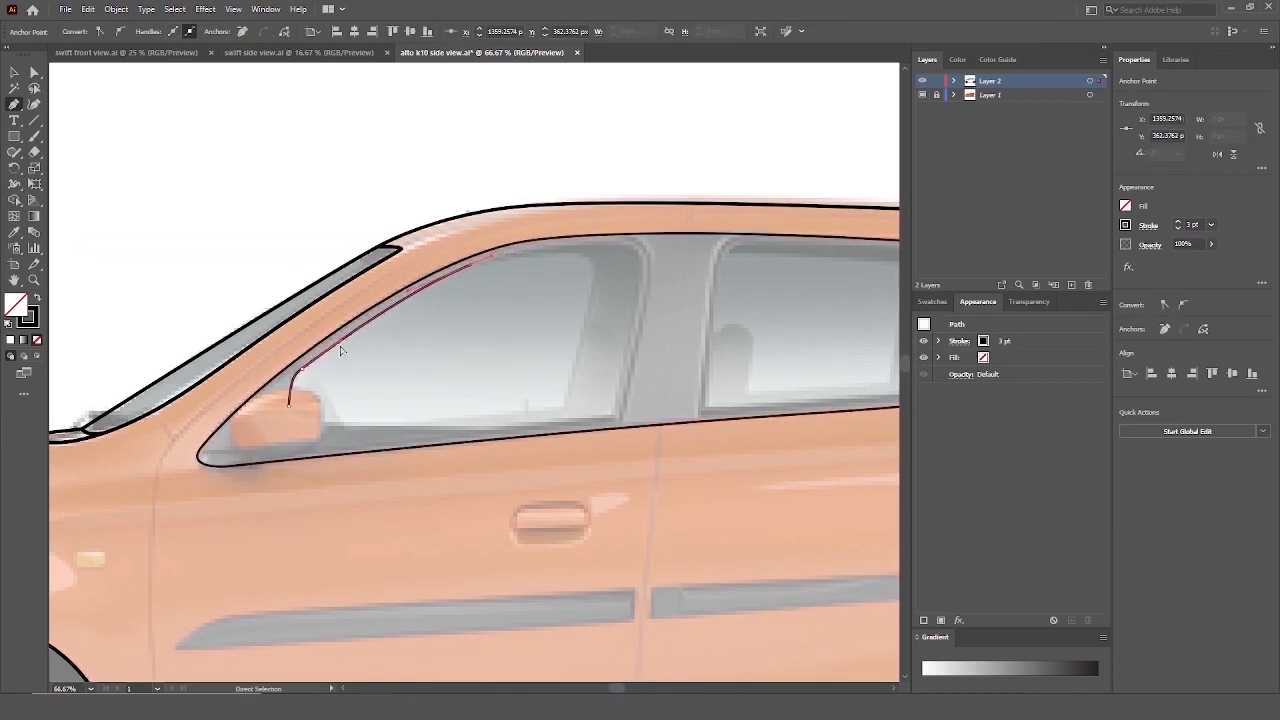
pyautogui.moveTo(635, 247); pyautogui.dragTo(650, 252)
pyautogui.moveTo(620, 241); pyautogui.dragTo(601, 233)
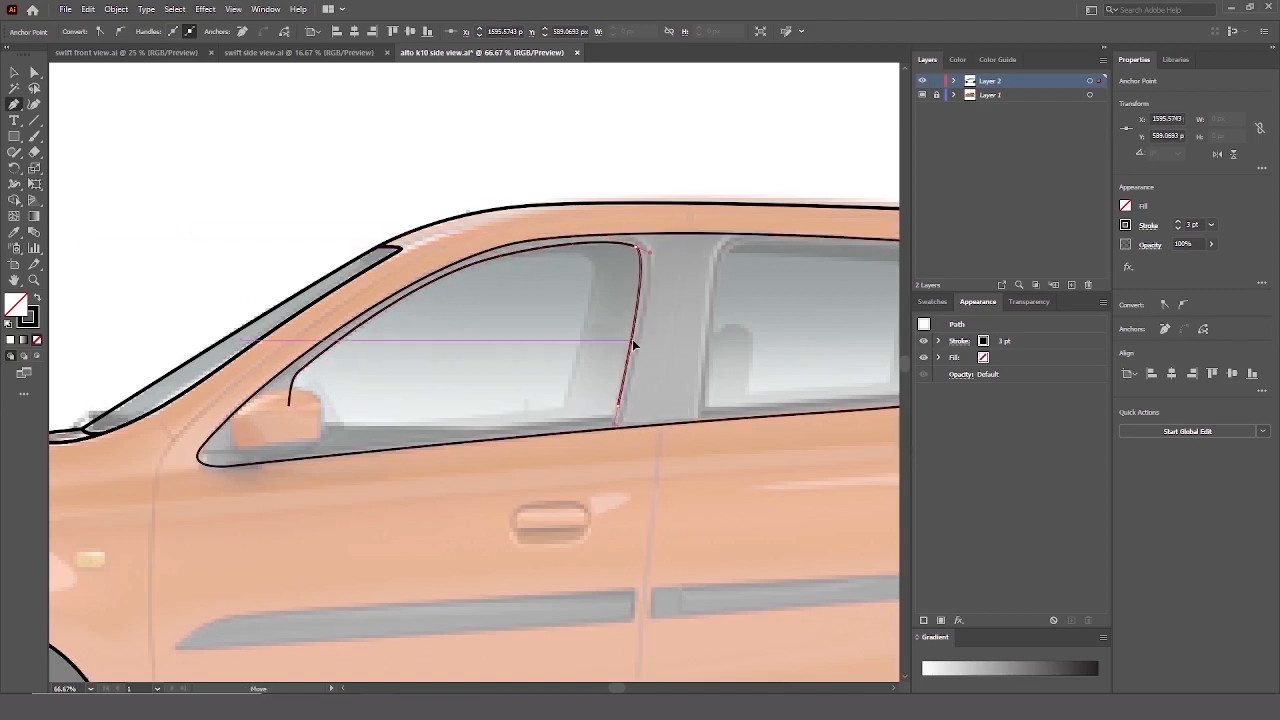
# Trace the front window glass along its lower edge and close the outline behind the mirror.
pyautogui.moveTo(344, 436); pyautogui.dragTo(306, 453)
pyautogui.moveTo(615, 424); pyautogui.dragTo(603, 427)
pyautogui.moveTo(305, 452); pyautogui.dragTo(360, 480)
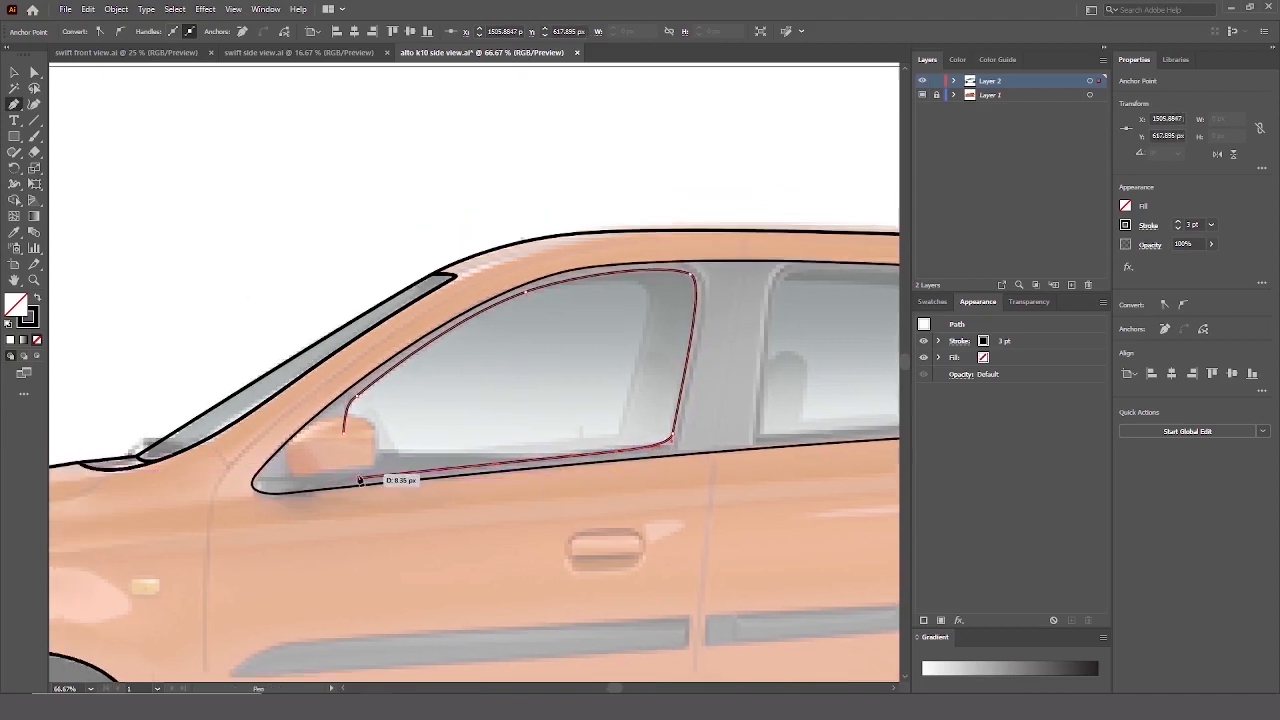
pyautogui.click(344, 436)
pyautogui.keyDown('ctrl'); pyautogui.click(426, 434); pyautogui.keyUp('ctrl')
pyautogui.moveTo(426, 434); pyautogui.dragTo(401, 446)
# Reshape the rear edge and upper rear corner of the front window glass to follow the photo.
pyautogui.keyDown('ctrl'); pyautogui.click(663, 368); pyautogui.keyUp('ctrl')
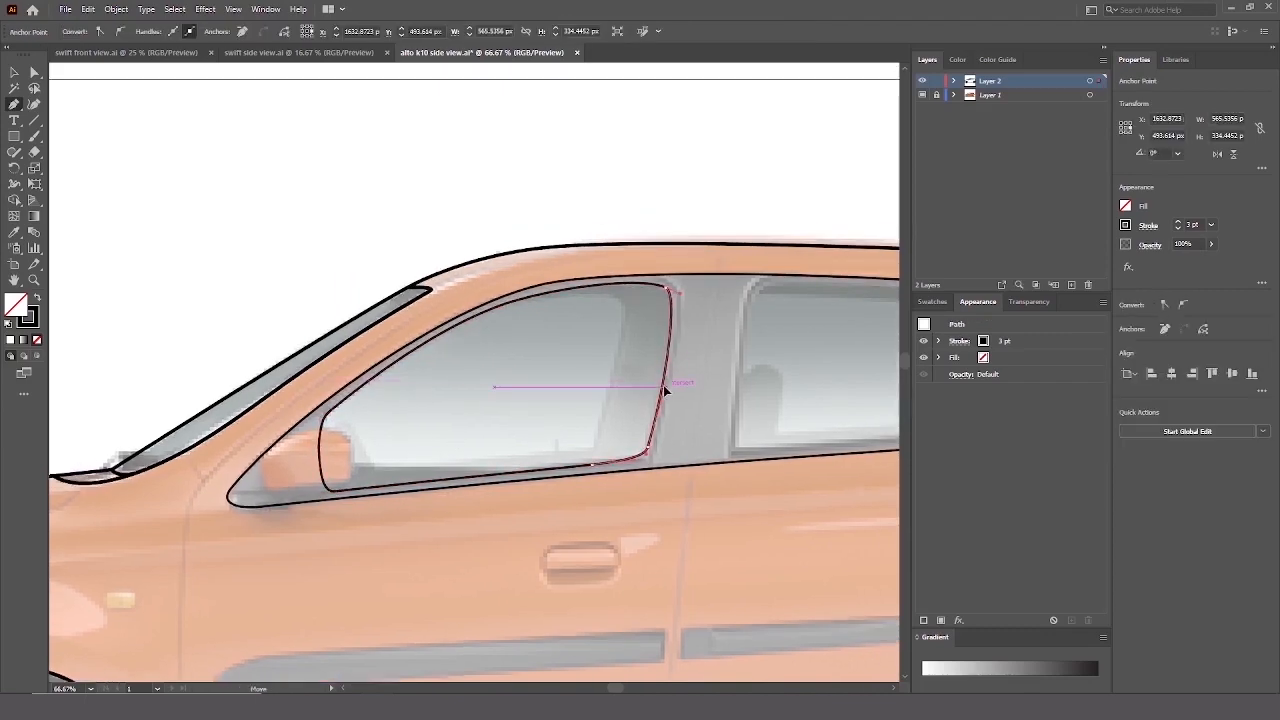
pyautogui.keyDown('ctrl'); pyautogui.click(700, 325); pyautogui.keyUp('ctrl')
pyautogui.scroll(-1, 861, 387)
pyautogui.moveTo(861, 387); pyautogui.dragTo(690, 370)
pyautogui.keyDown('ctrl'); pyautogui.click(549, 319); pyautogui.keyUp('ctrl')
pyautogui.click(547, 318)
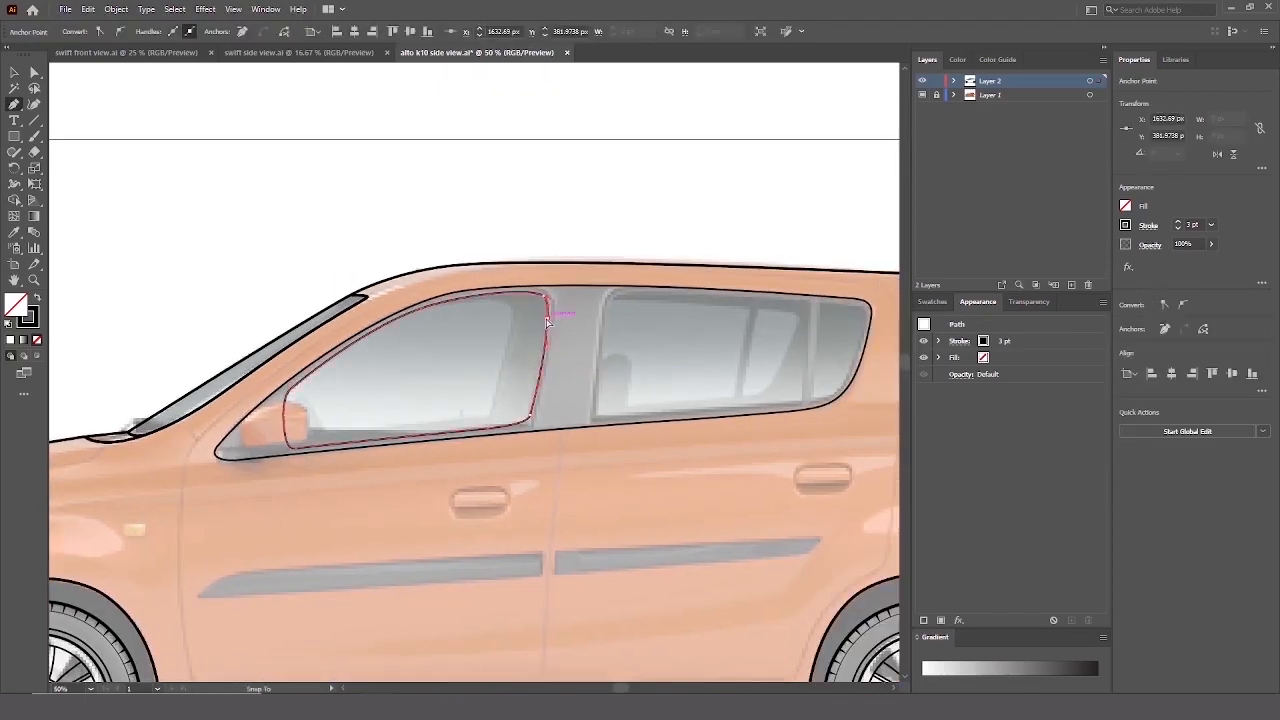
pyautogui.keyDown('ctrl'); pyautogui.click(546, 352); pyautogui.keyUp('ctrl')
pyautogui.keyDown('ctrl'); pyautogui.click(548, 327); pyautogui.keyUp('ctrl')
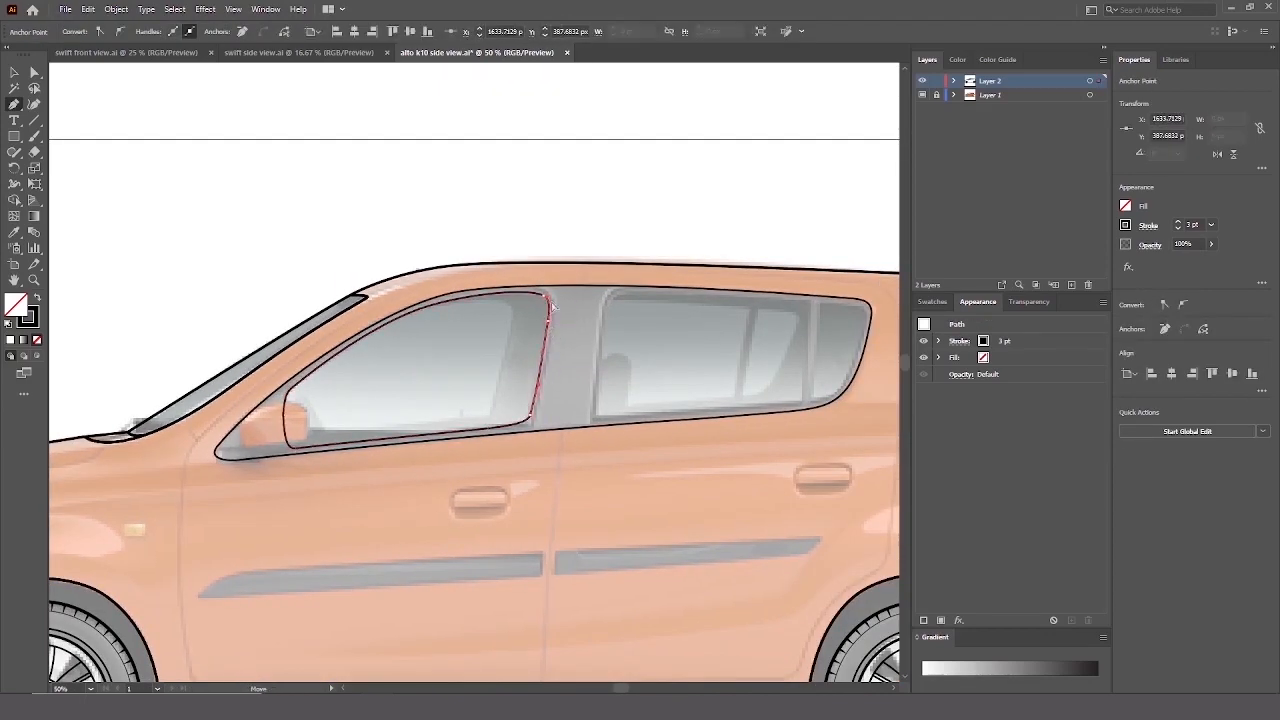
pyautogui.moveTo(543, 412)
pyautogui.mouseDown()
pyautogui.moveTo(541, 390)
pyautogui.moveTo(530, 409)
pyautogui.mouseUp()
# Refine the anchor points and handles at the lower rear corner of the front window glass.
pyautogui.keyDown('ctrl'); pyautogui.click(680, 328); pyautogui.keyUp('ctrl')
pyautogui.moveTo(680, 328); pyautogui.dragTo(639, 331)
pyautogui.keyDown('ctrl'); pyautogui.click(507, 327); pyautogui.keyUp('ctrl')
pyautogui.moveTo(447, 411); pyautogui.dragTo(590, 403)
pyautogui.scroll(2, 466, 411)
pyautogui.moveTo(599, 391); pyautogui.dragTo(598, 396)
pyautogui.moveTo(663, 363); pyautogui.dragTo(665, 357)
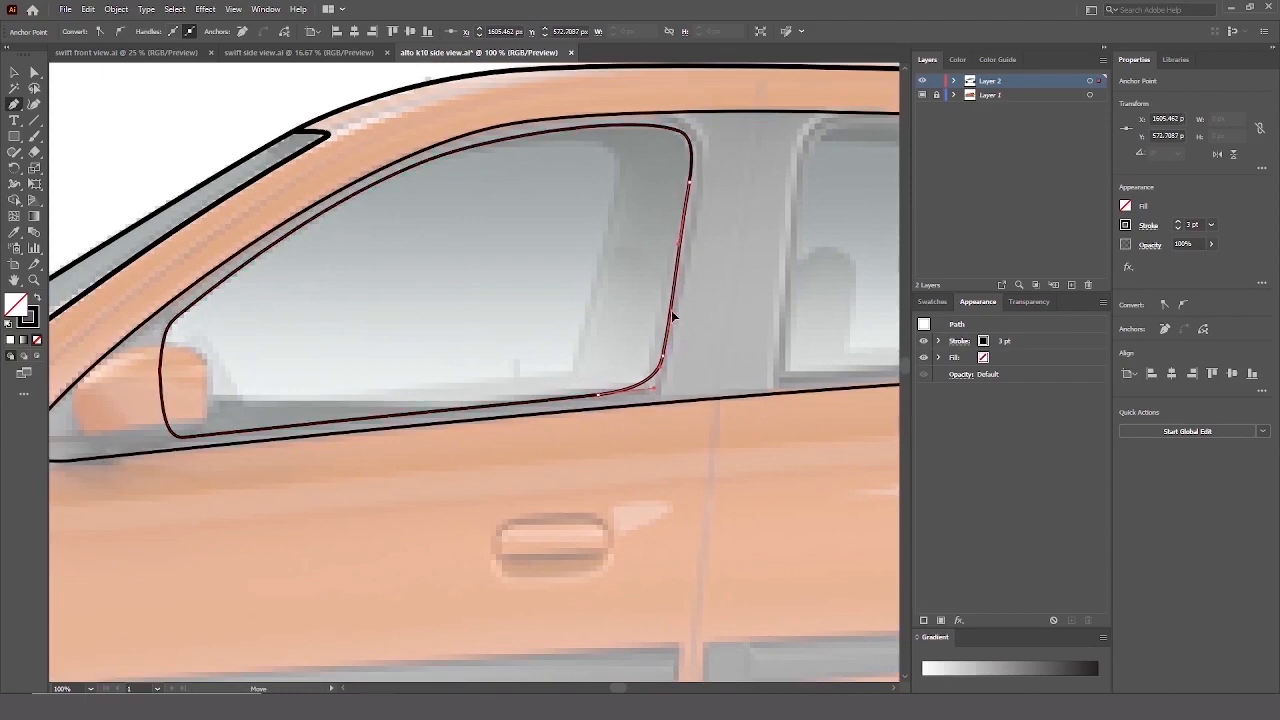
pyautogui.keyDown('ctrl'); pyautogui.click(765, 279); pyautogui.keyUp('ctrl')
pyautogui.moveTo(770, 277); pyautogui.dragTo(623, 328)
# Trace the rear window glass down its front edge and along its lower edge.
pyautogui.scroll(-1, 500, 388)
pyautogui.moveTo(500, 391); pyautogui.dragTo(507, 425)
pyautogui.moveTo(613, 283); pyautogui.dragTo(603, 336)
pyautogui.click(597, 447)
pyautogui.moveTo(745, 425); pyautogui.dragTo(680, 416)
pyautogui.moveTo(855, 406); pyautogui.dragTo(889, 389)
pyautogui.moveTo(531, 443); pyautogui.dragTo(505, 461)
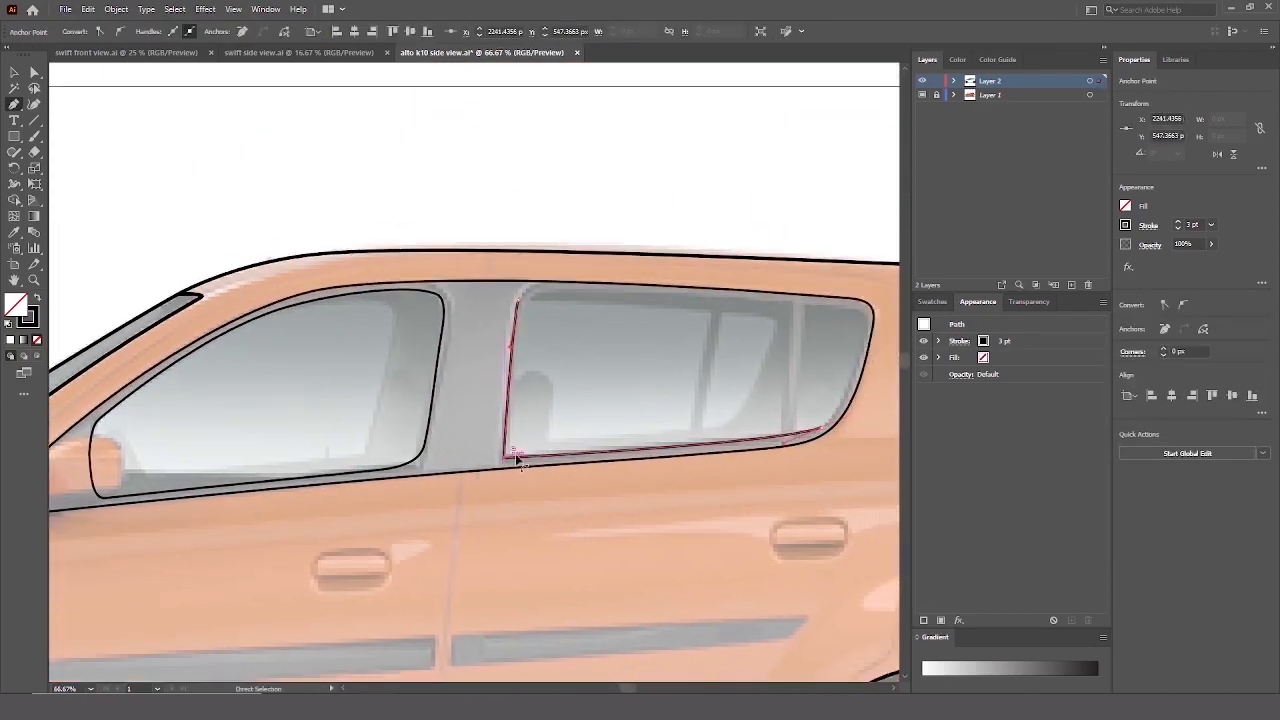
# Close the rear window glass outline along its rear and upper edges, giving it rounded corners.
pyautogui.click(825, 431)
pyautogui.moveTo(855, 388); pyautogui.dragTo(843, 420)
pyautogui.click(845, 340)
pyautogui.moveTo(829, 342); pyautogui.dragTo(877, 358)
pyautogui.click(553, 349)
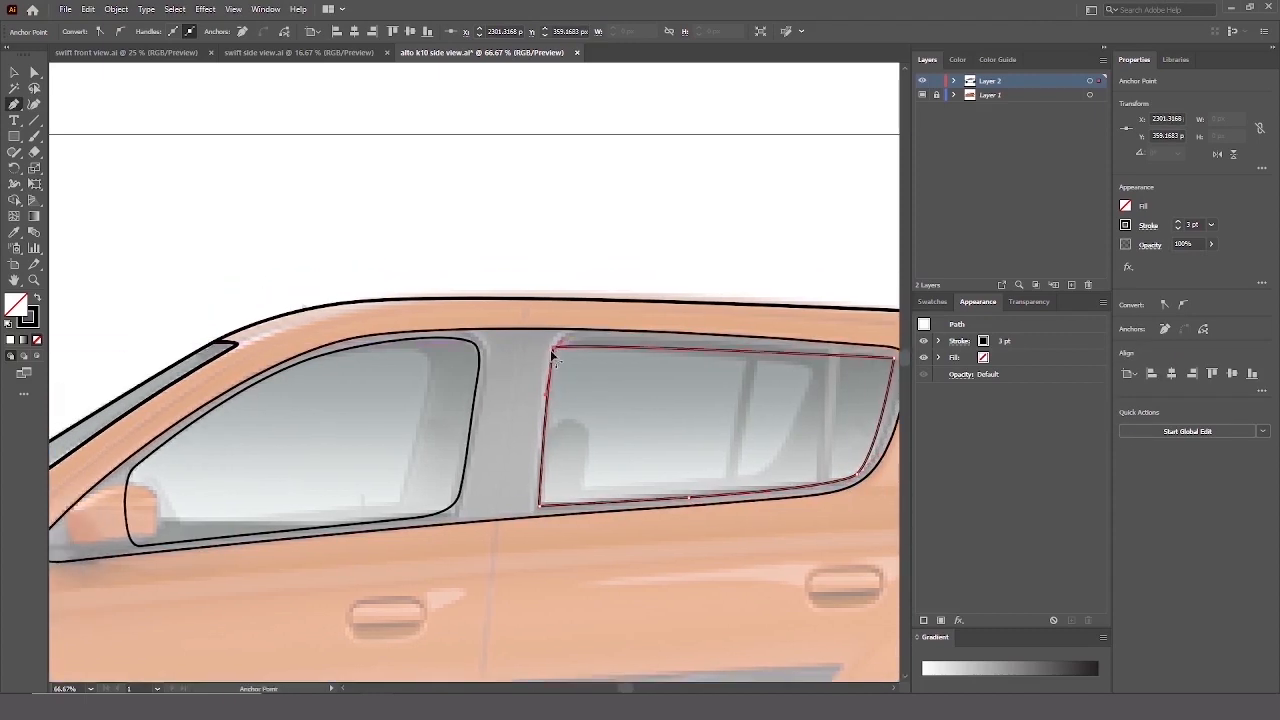
pyautogui.hscroll(3, 757, 366)
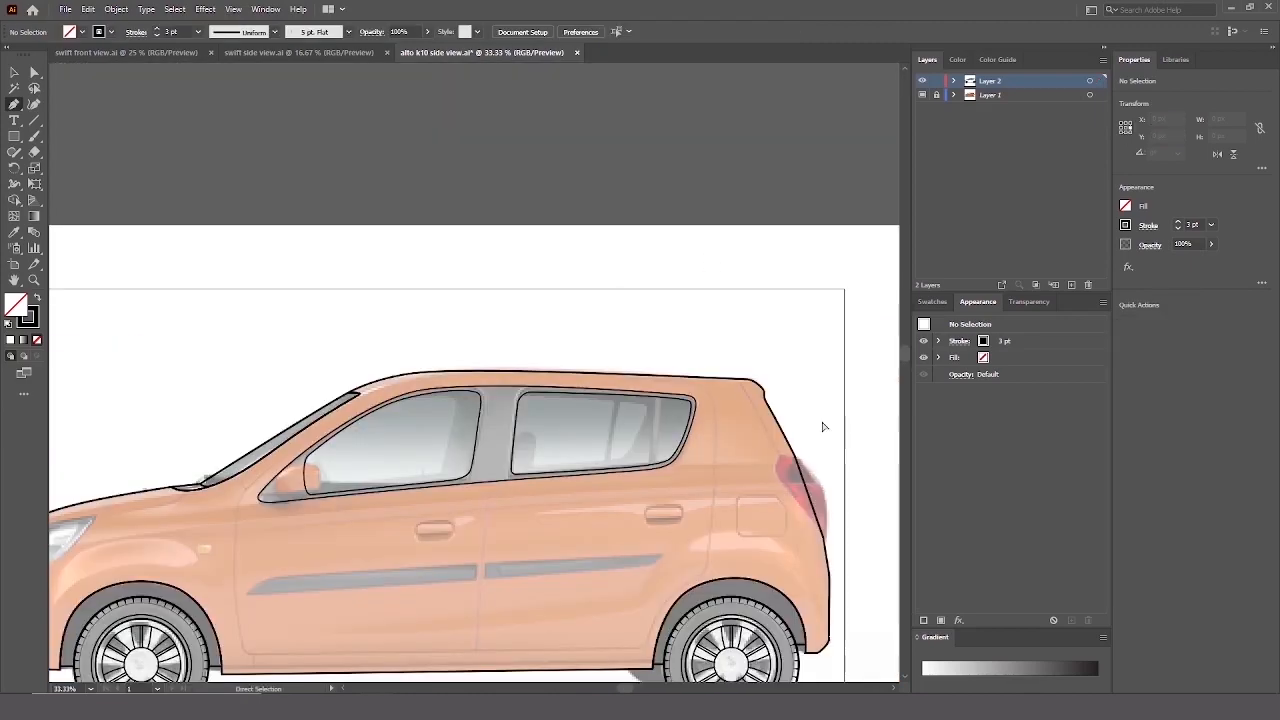
# Draw a slanted dividing line across the pillar between the front and rear windows.
pyautogui.hotkey('ctrl', '+')
pyautogui.hotkey('ctrl', '+')
pyautogui.moveTo(545, 412); pyautogui.dragTo(606, 297)
pyautogui.click(593, 286)
pyautogui.click(567, 476)
pyautogui.press('Escape')
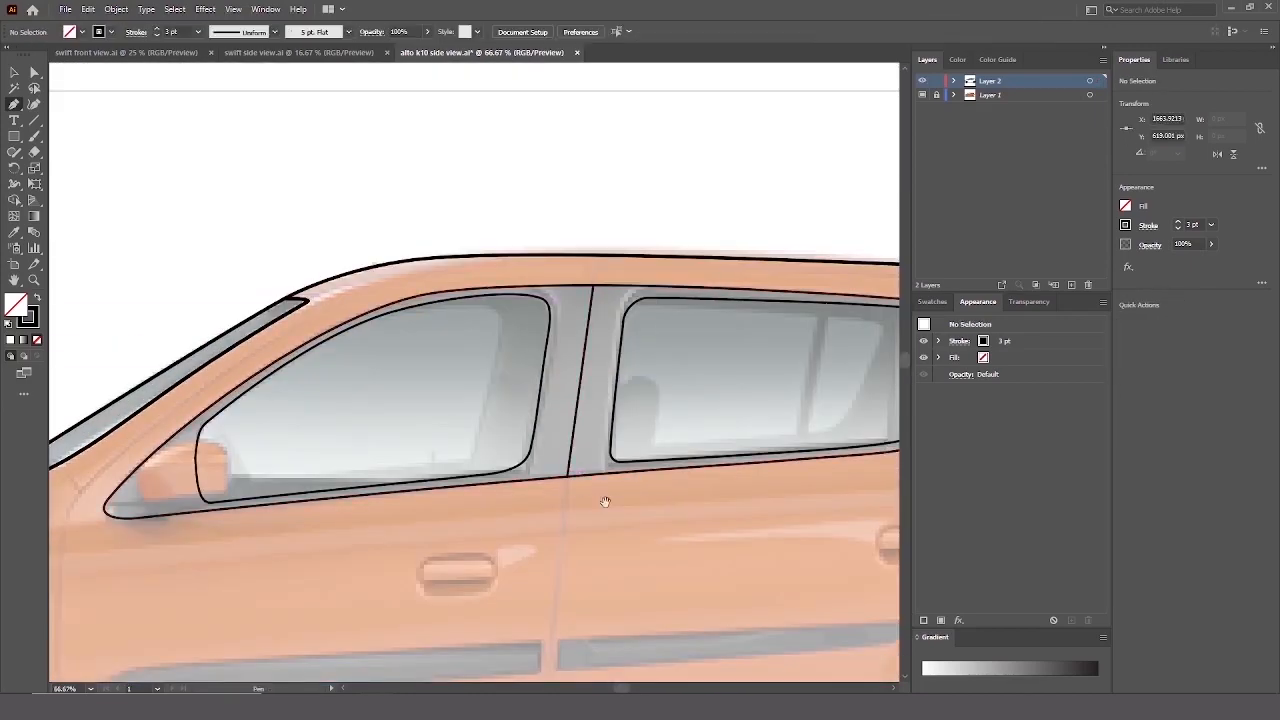
# Draw the seam between the front and rear doors down the body, and extend the pillar line above the window frame.
pyautogui.moveTo(606, 503); pyautogui.dragTo(601, 323)
pyautogui.click(604, 276)
pyautogui.click(634, 550)
pyautogui.moveTo(582, 515); pyautogui.dragTo(557, 463)
pyautogui.keyDown('ctrl'); pyautogui.click(571, 503); pyautogui.keyUp('ctrl')
pyautogui.moveTo(731, 302); pyautogui.dragTo(667, 540)
pyautogui.moveTo(607, 221); pyautogui.dragTo(610, 202)
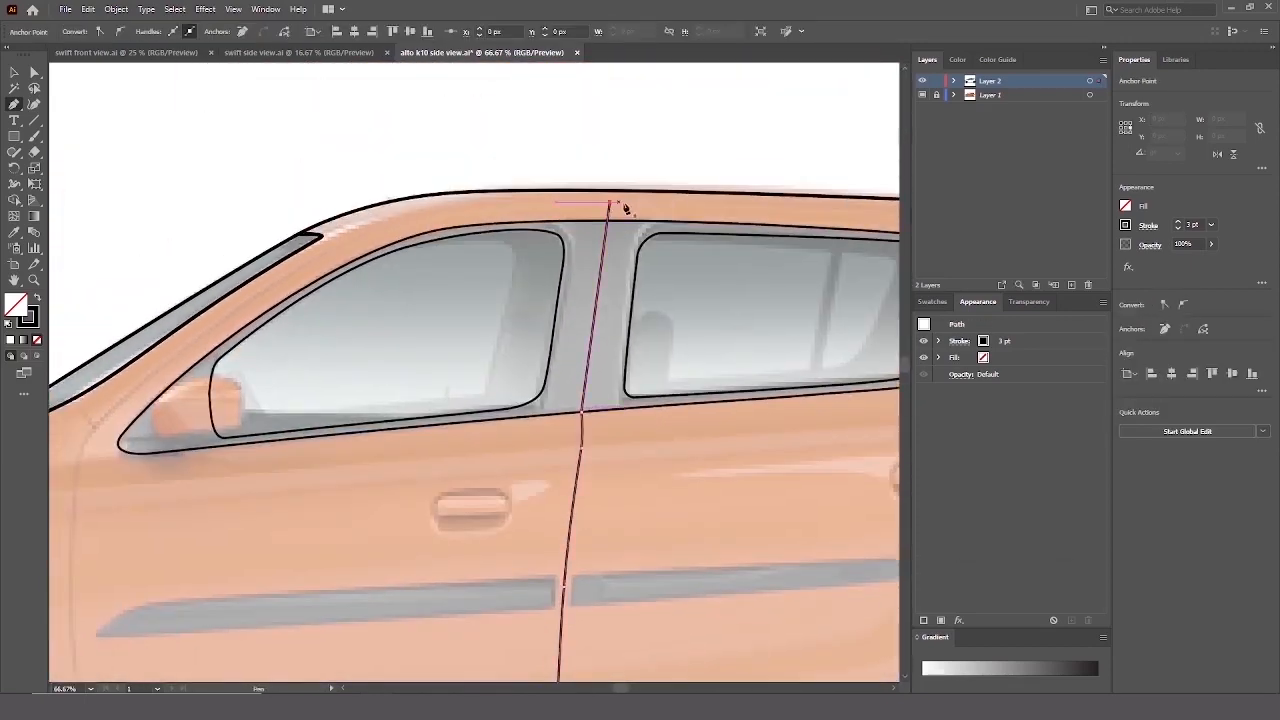
# Draw the rear door's upper seam along the roof from the pillar line to above the rear window's end.
pyautogui.moveTo(800, 215); pyautogui.dragTo(611, 272)
pyautogui.moveTo(805, 275); pyautogui.dragTo(713, 265)
pyautogui.moveTo(650, 270); pyautogui.dragTo(713, 279)
pyautogui.moveTo(456, 268); pyautogui.dragTo(438, 269)
pyautogui.moveTo(456, 268); pyautogui.dragTo(485, 268)
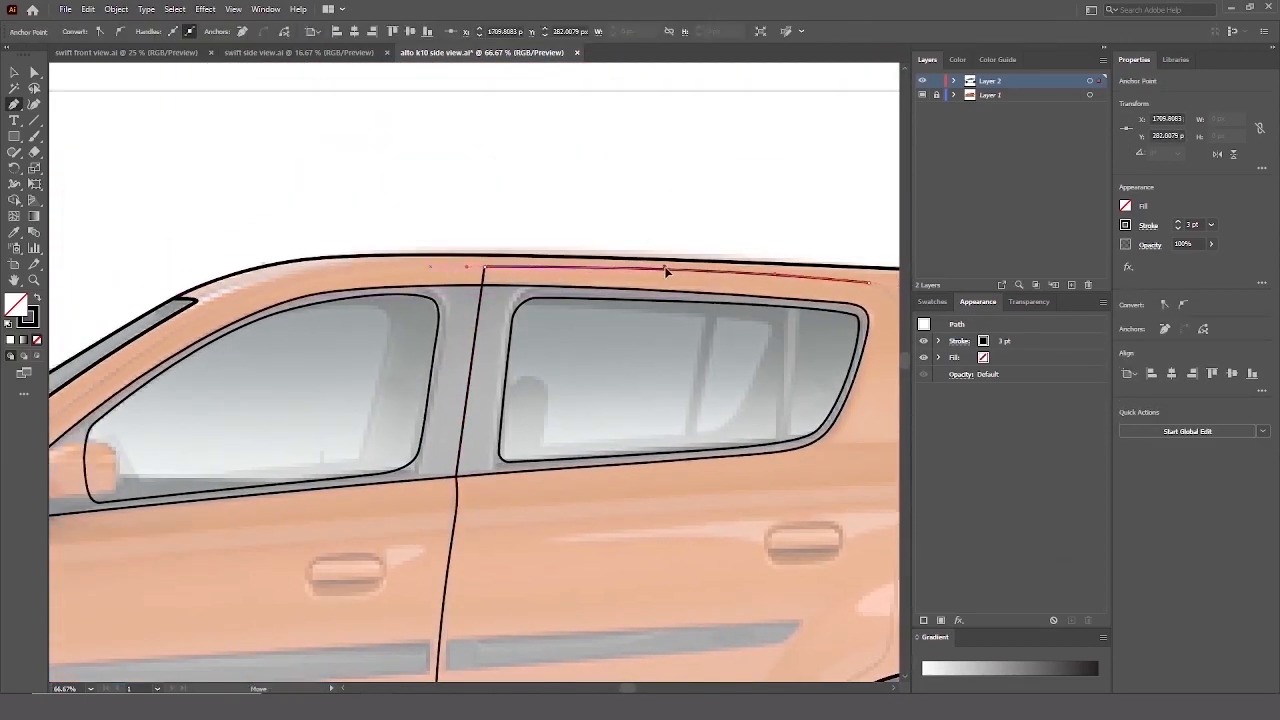
pyautogui.moveTo(666, 271); pyautogui.dragTo(669, 274)
# Extend the roof seam forward above the front window with a curve toward the windshield pillar.
pyautogui.moveTo(480, 286); pyautogui.dragTo(608, 284)
pyautogui.moveTo(416, 272); pyautogui.dragTo(405, 268)
pyautogui.moveTo(596, 266); pyautogui.dragTo(500, 264)
pyautogui.moveTo(733, 255); pyautogui.dragTo(606, 289)
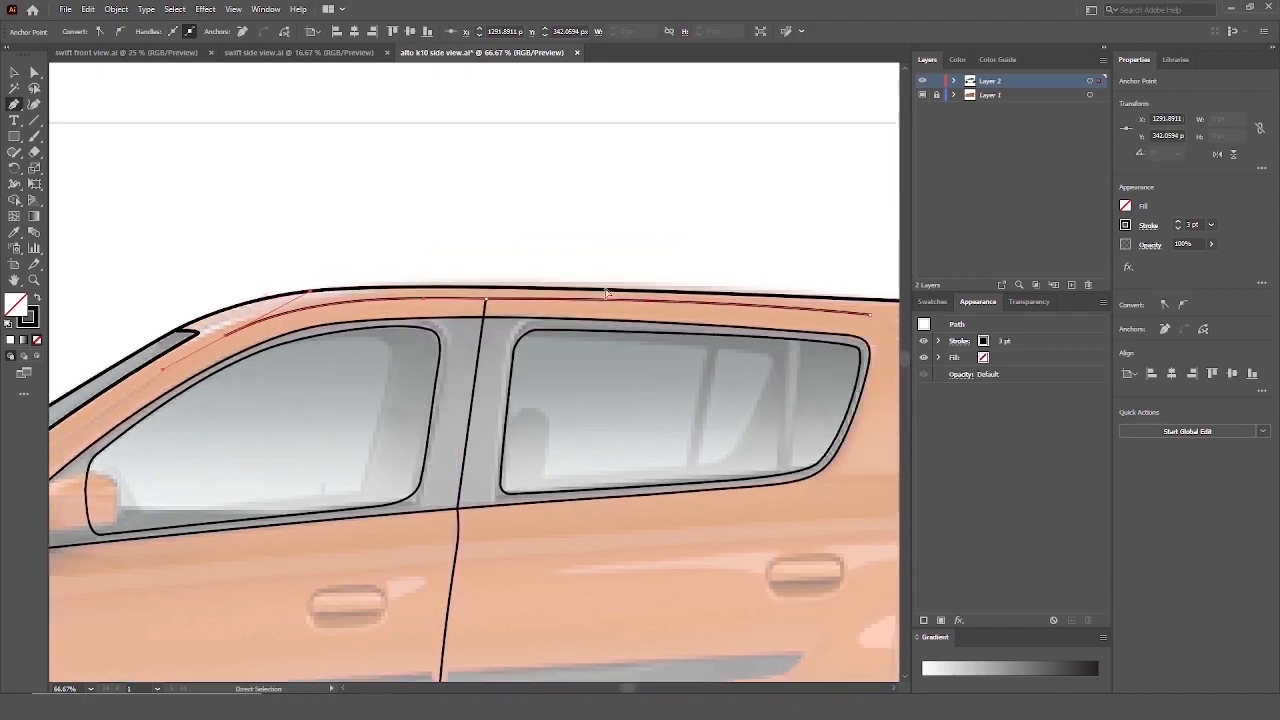
pyautogui.keyDown('ctrl'); pyautogui.click(604, 302); pyautogui.keyUp('ctrl')
pyautogui.moveTo(504, 300); pyautogui.dragTo(667, 303)
pyautogui.moveTo(560, 322); pyautogui.dragTo(662, 332)
# Extend the front door seam down along the windshield pillar and curve it into the door's vertical front edge.
pyautogui.keyDown('ctrl'); pyautogui.click(328, 348); pyautogui.keyUp('ctrl')
pyautogui.moveTo(335, 371); pyautogui.dragTo(457, 274)
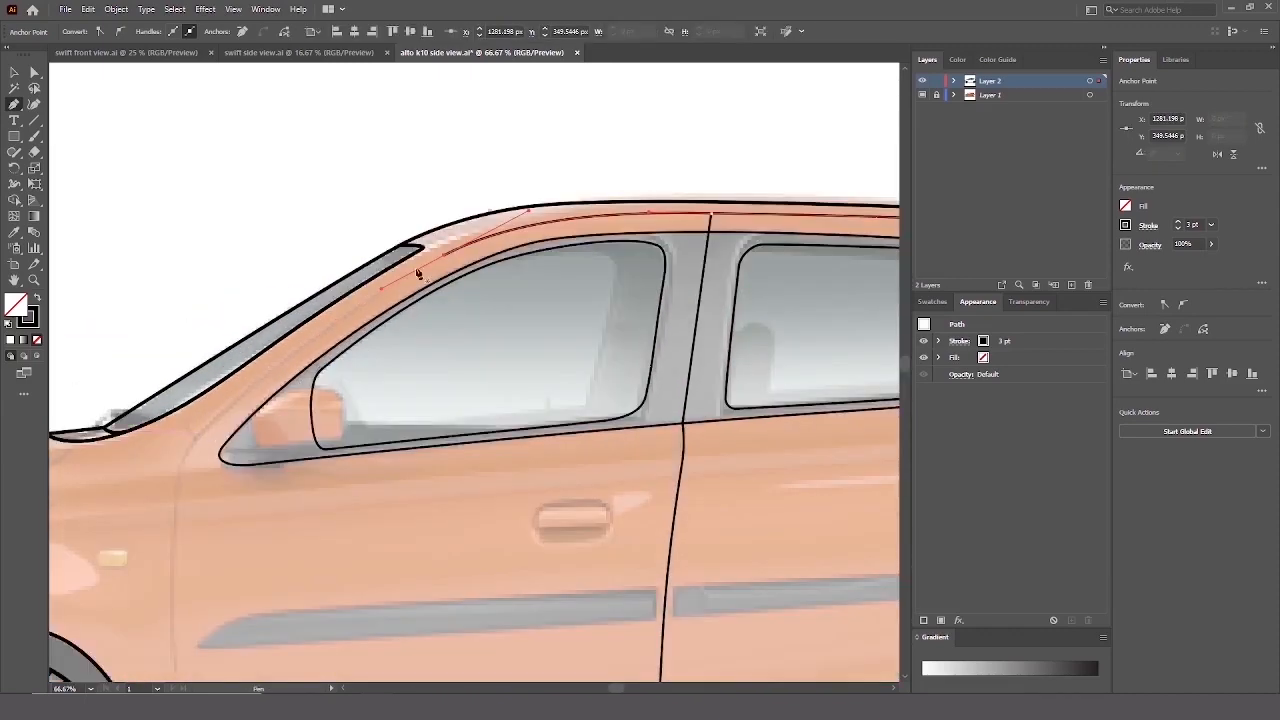
pyautogui.moveTo(367, 301); pyautogui.dragTo(429, 257)
pyautogui.moveTo(254, 400); pyautogui.dragTo(242, 425)
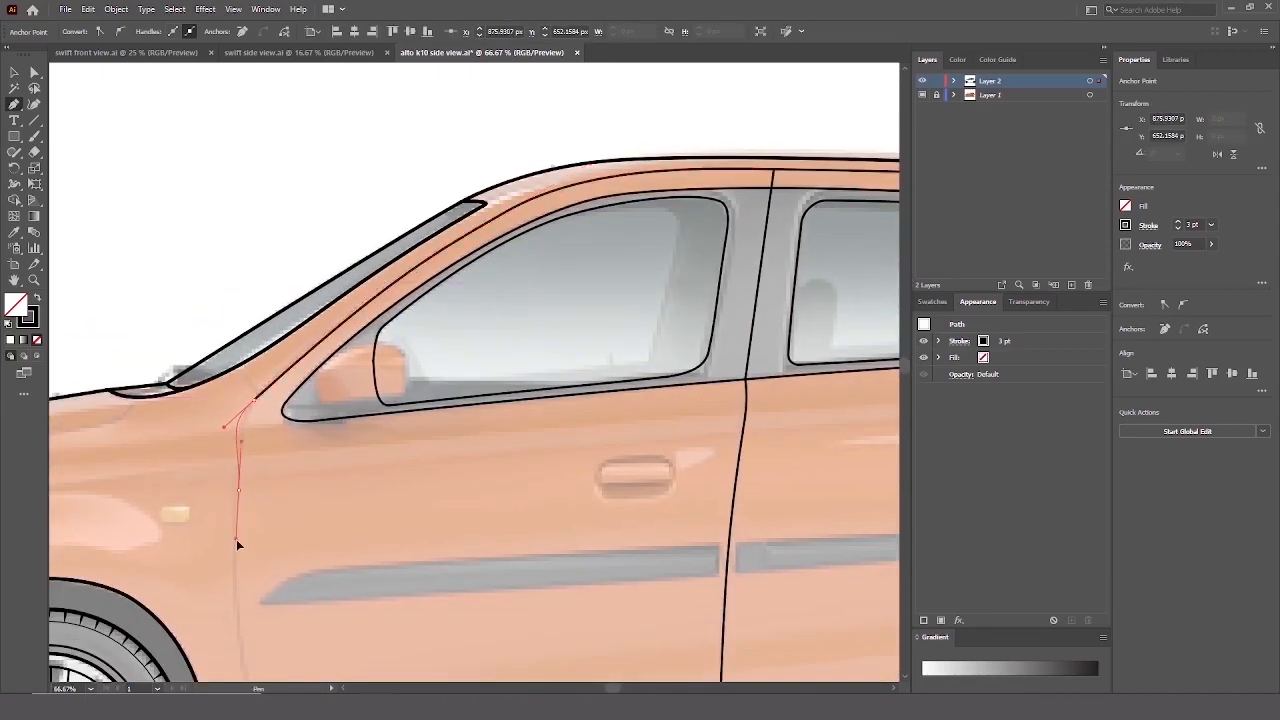
pyautogui.moveTo(331, 360); pyautogui.dragTo(365, 317)
pyautogui.moveTo(287, 420); pyautogui.dragTo(324, 331)
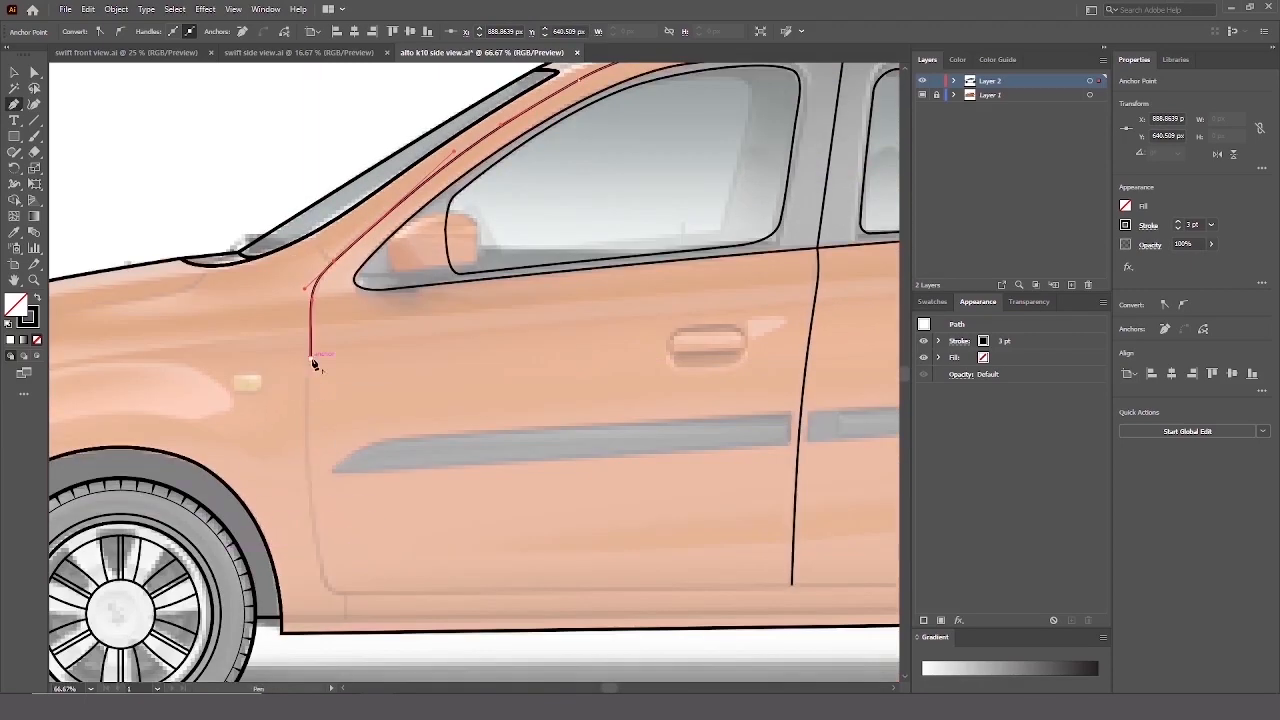
# Round the front door's lower front corner and run the seam along its bottom edge to the door divider.
pyautogui.moveTo(394, 597); pyautogui.dragTo(273, 581)
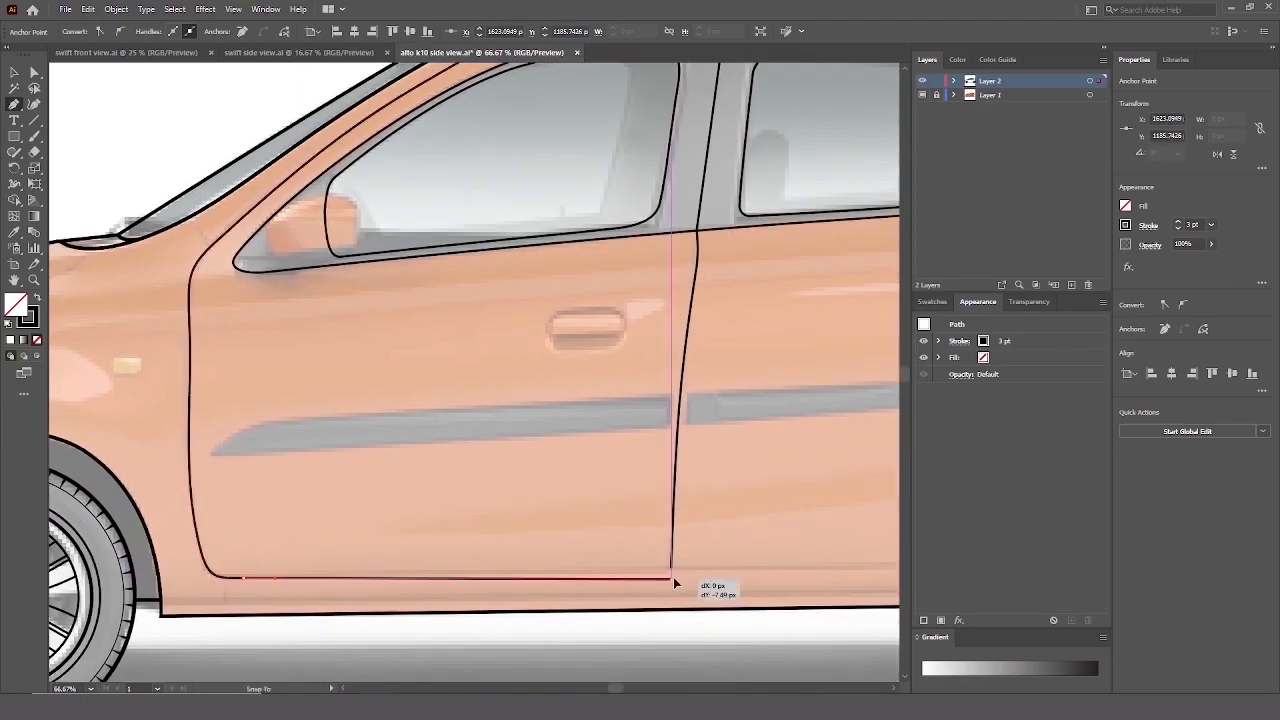
pyautogui.click(671, 570)
pyautogui.moveTo(671, 570); pyautogui.dragTo(490, 546)
# Continue the seam along the rear door's bottom edge and curve it up around the rear wheel arch.
pyautogui.moveTo(812, 546); pyautogui.dragTo(838, 546)
pyautogui.moveTo(838, 546); pyautogui.dragTo(750, 618)
pyautogui.moveTo(776, 528); pyautogui.dragTo(806, 498)
pyautogui.moveTo(858, 452); pyautogui.dragTo(870, 408)
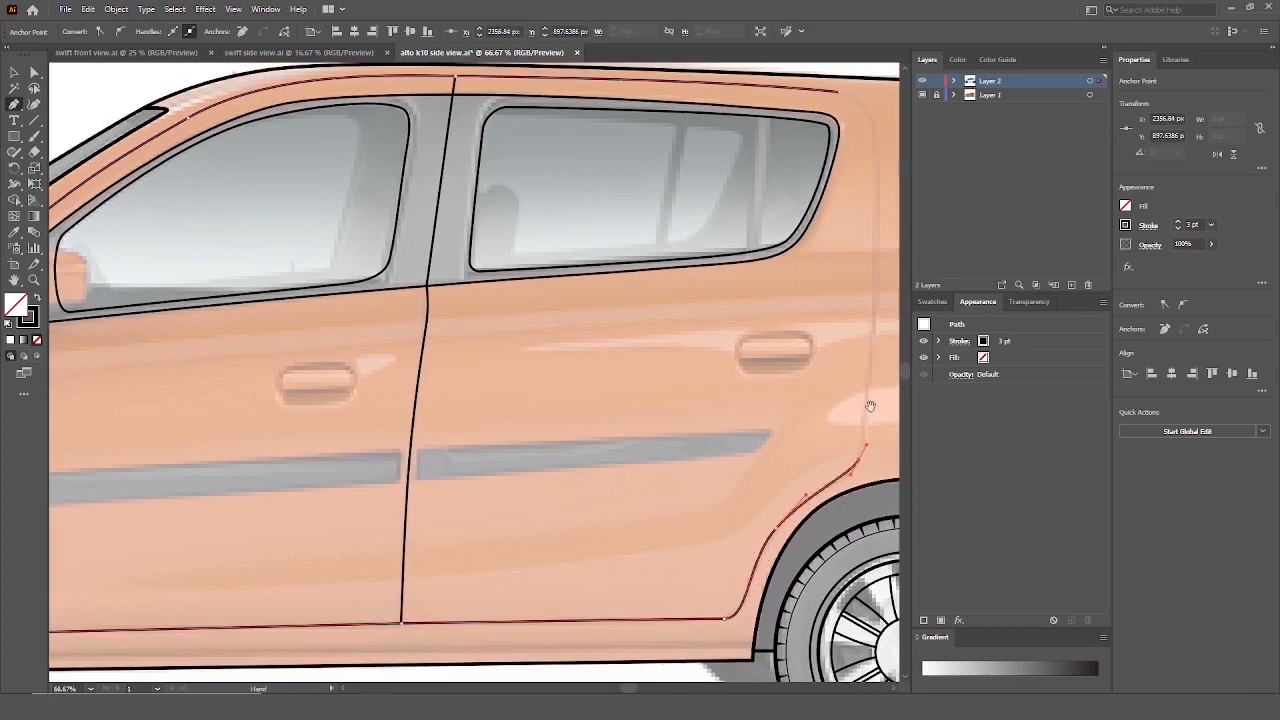
pyautogui.click(858, 452)
pyautogui.moveTo(806, 498); pyautogui.dragTo(815, 482)
pyautogui.moveTo(858, 455); pyautogui.dragTo(795, 539)
pyautogui.moveTo(795, 539); pyautogui.dragTo(782, 579)
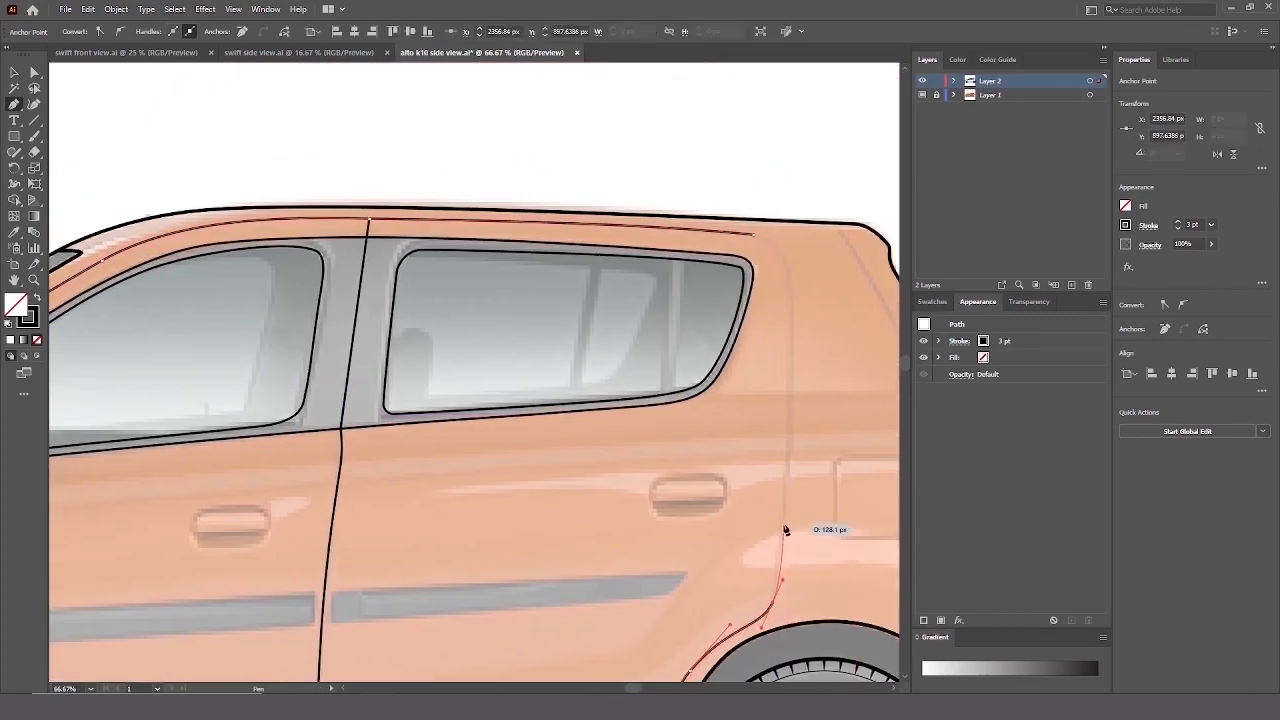
# Draw the rear door's back edge upward and join it to the roof seam with a rounded upper corner.
pyautogui.moveTo(781, 528); pyautogui.dragTo(788, 492)
pyautogui.moveTo(793, 434); pyautogui.dragTo(785, 487)
pyautogui.moveTo(781, 430); pyautogui.dragTo(783, 398)
pyautogui.moveTo(781, 392); pyautogui.dragTo(789, 482)
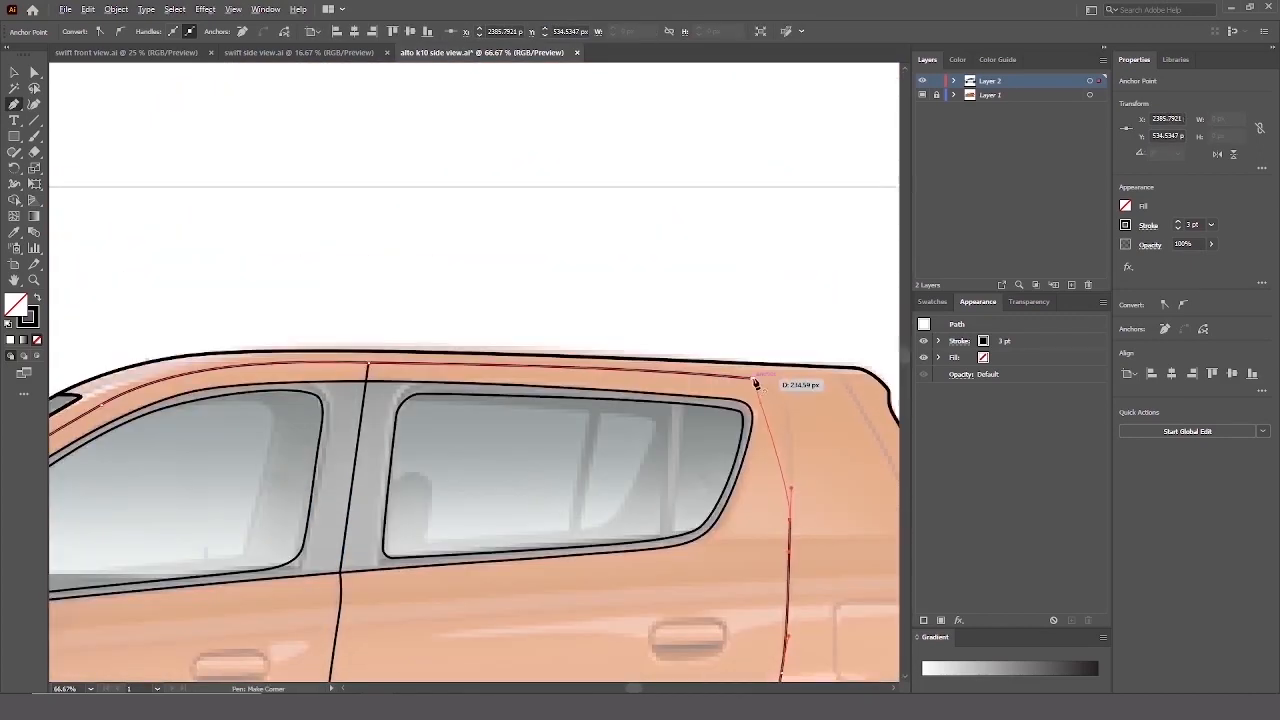
pyautogui.moveTo(777, 391); pyautogui.dragTo(758, 381)
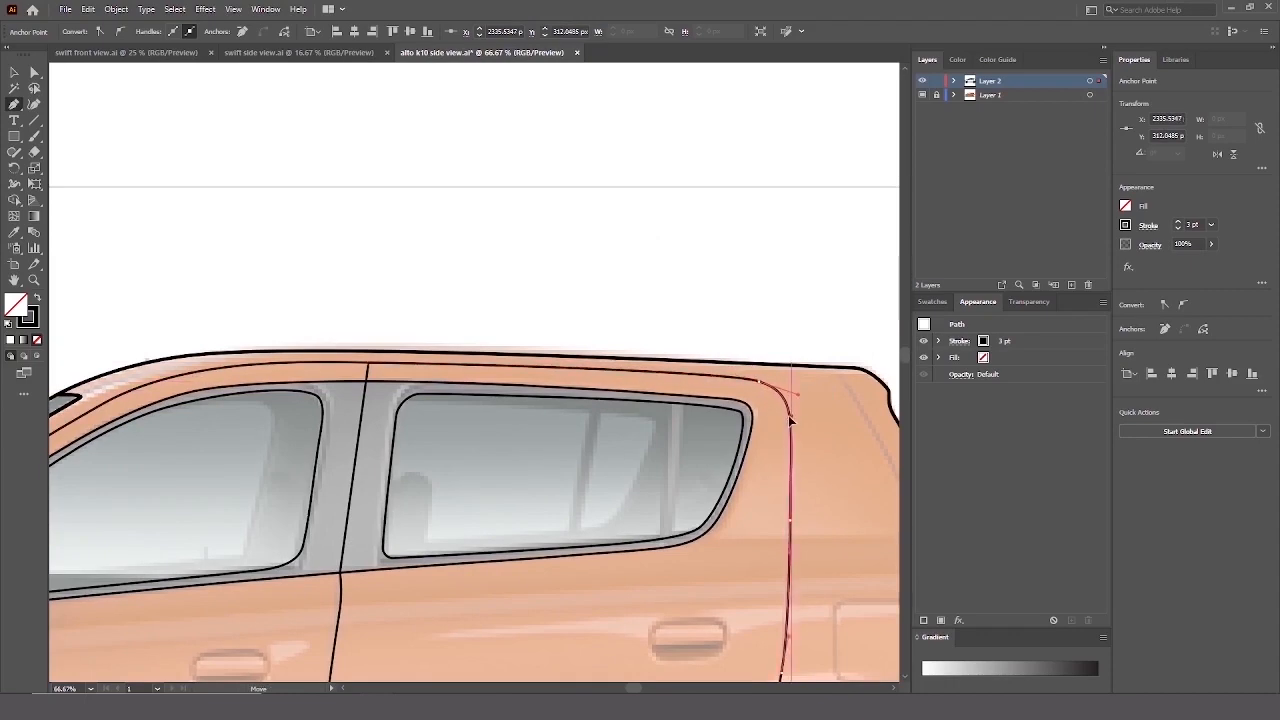
pyautogui.keyDown('ctrl'); pyautogui.click(588, 309); pyautogui.keyUp('ctrl')
# Select the door seam lines and build the front and rear door shapes from them with the Shape Builder.
pyautogui.scroll(-1, 588, 309)
pyautogui.press('v')
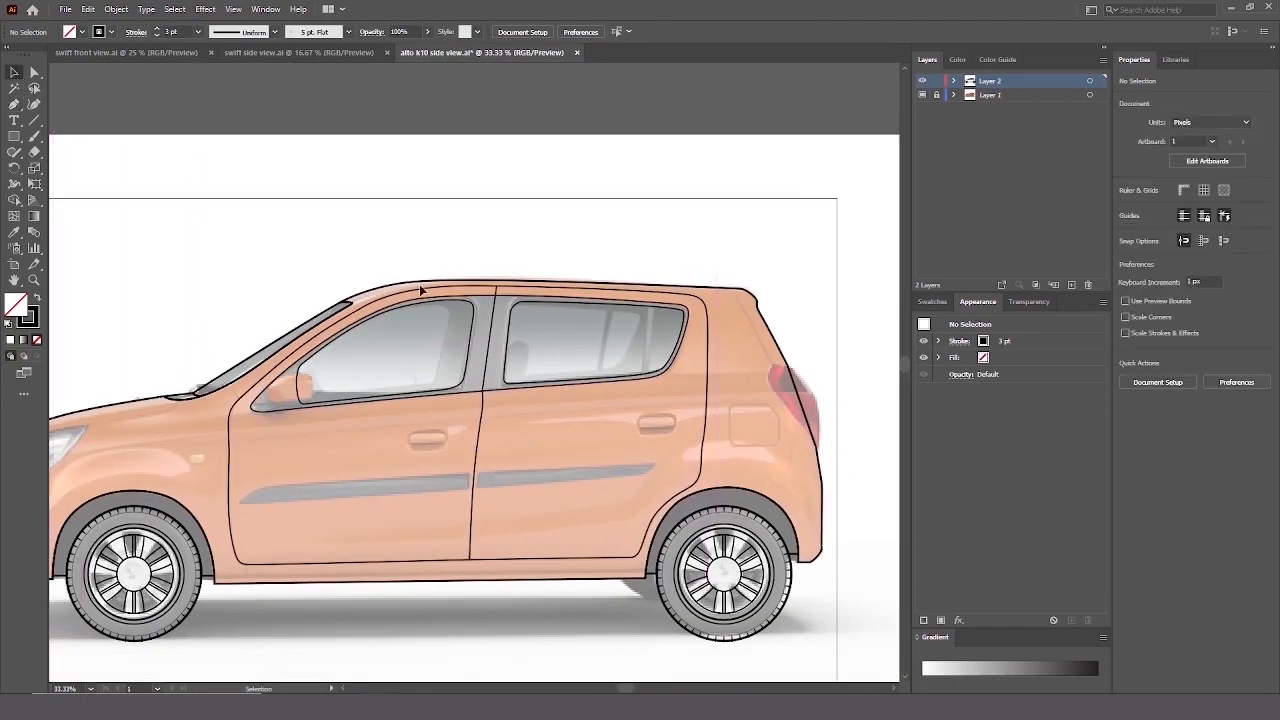
pyautogui.hotkey('shift', 'm')
pyautogui.moveTo(487, 452); pyautogui.dragTo(516, 472)
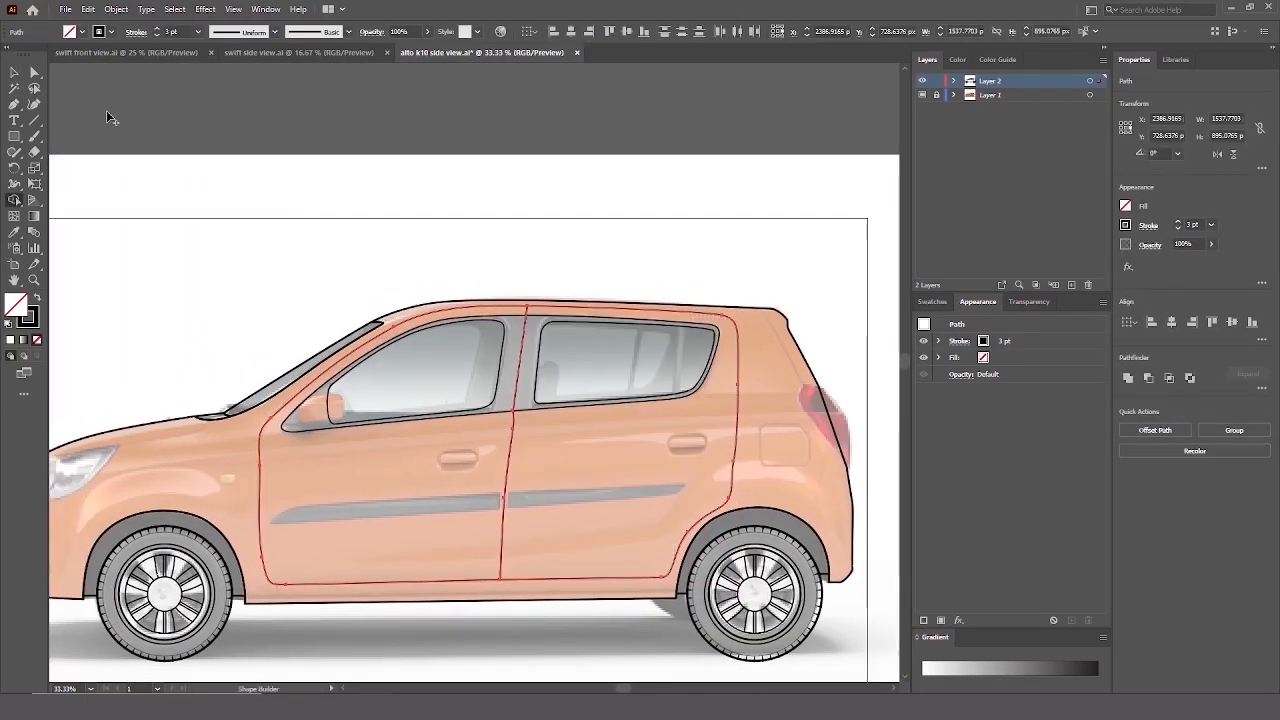
pyautogui.press('v')
pyautogui.click(110, 115)
pyautogui.moveTo(649, 238); pyautogui.dragTo(666, 235)
pyautogui.scroll(2, 721, 346)
pyautogui.moveTo(721, 346); pyautogui.dragTo(808, 338)
pyautogui.click(828, 340)
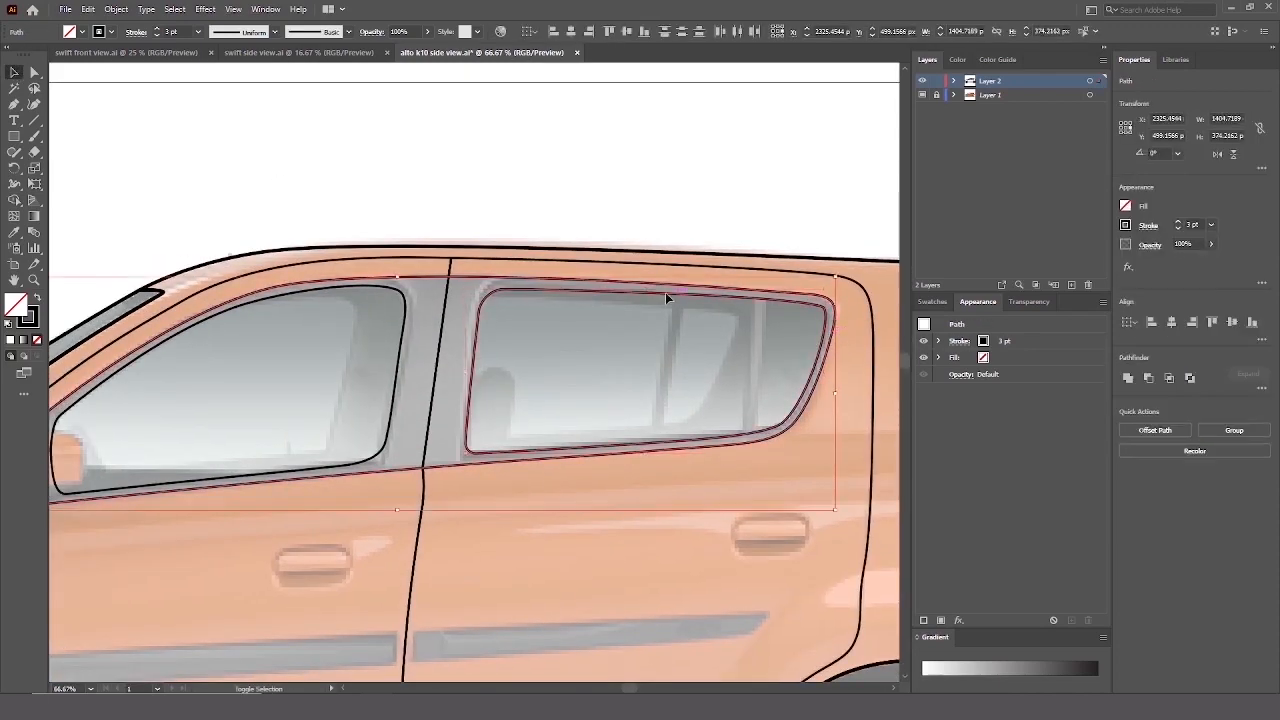
pyautogui.hotkey('ctrl', 'shift', 'a')
pyautogui.moveTo(365, 251); pyautogui.dragTo(426, 229)
pyautogui.moveTo(575, 472); pyautogui.dragTo(607, 486)
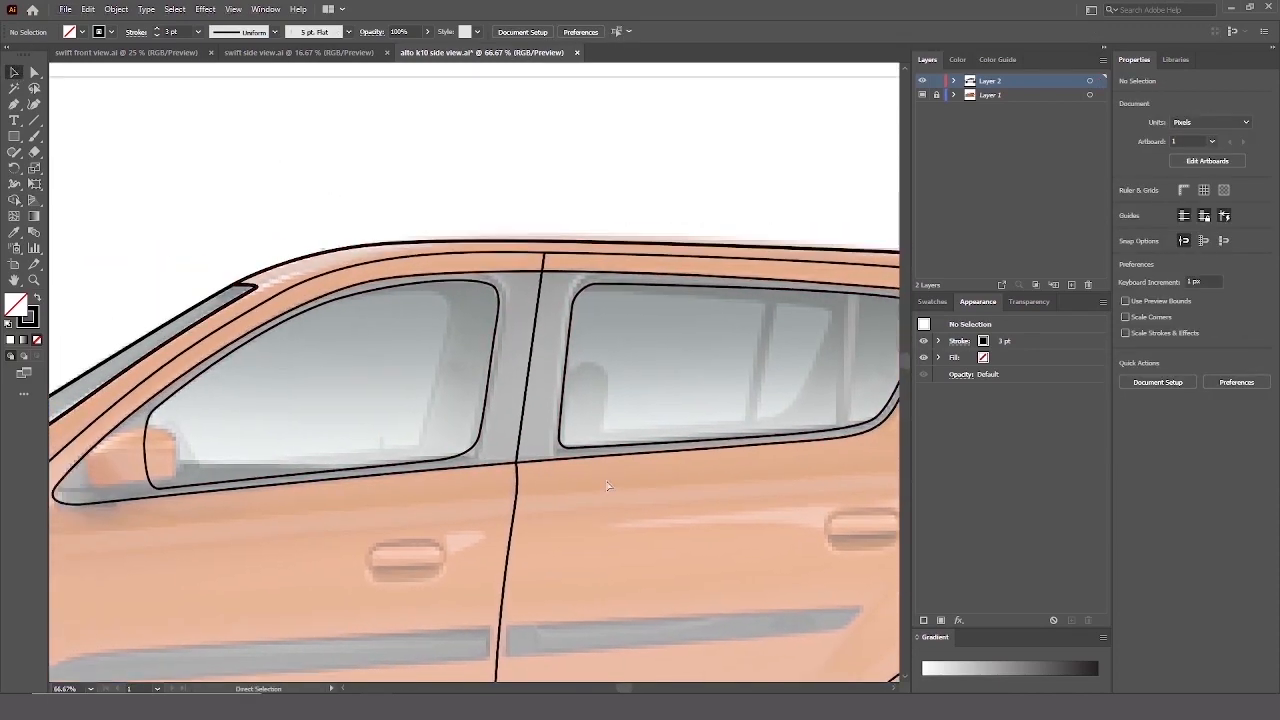
# Switch the artwork to outline view with the reference photo layer displayed.
pyautogui.click(922, 96)
pyautogui.scroll(-1, 567, 264)
pyautogui.moveTo(567, 264); pyautogui.dragTo(481, 188)
pyautogui.scroll(1, 353, 294)
pyautogui.hotkey('ctrl', 'y')
pyautogui.click(922, 96)
# Adjust the anchors and handles at the front window's front corner so the outline follows the glass above the mirror.
pyautogui.press('a')
pyautogui.click(175, 363)
pyautogui.moveTo(179, 367); pyautogui.dragTo(175, 361)
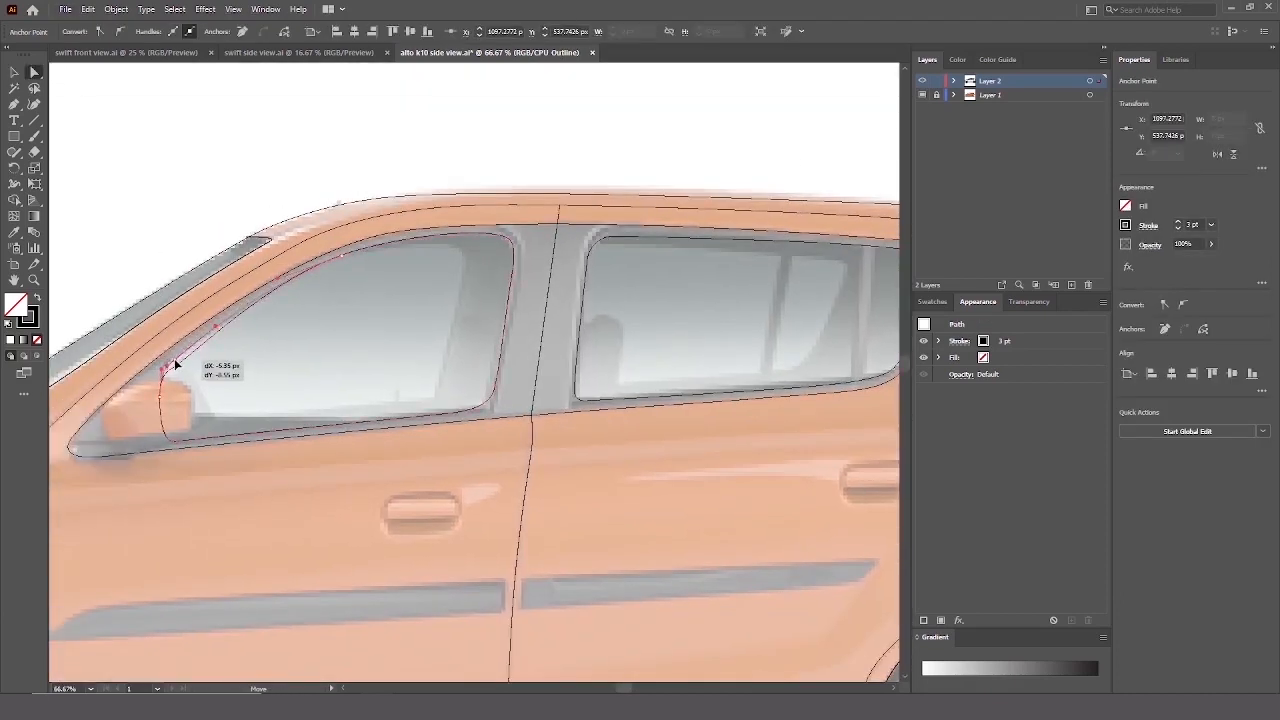
pyautogui.moveTo(160, 404); pyautogui.dragTo(160, 403)
pyautogui.moveTo(339, 254); pyautogui.dragTo(342, 258)
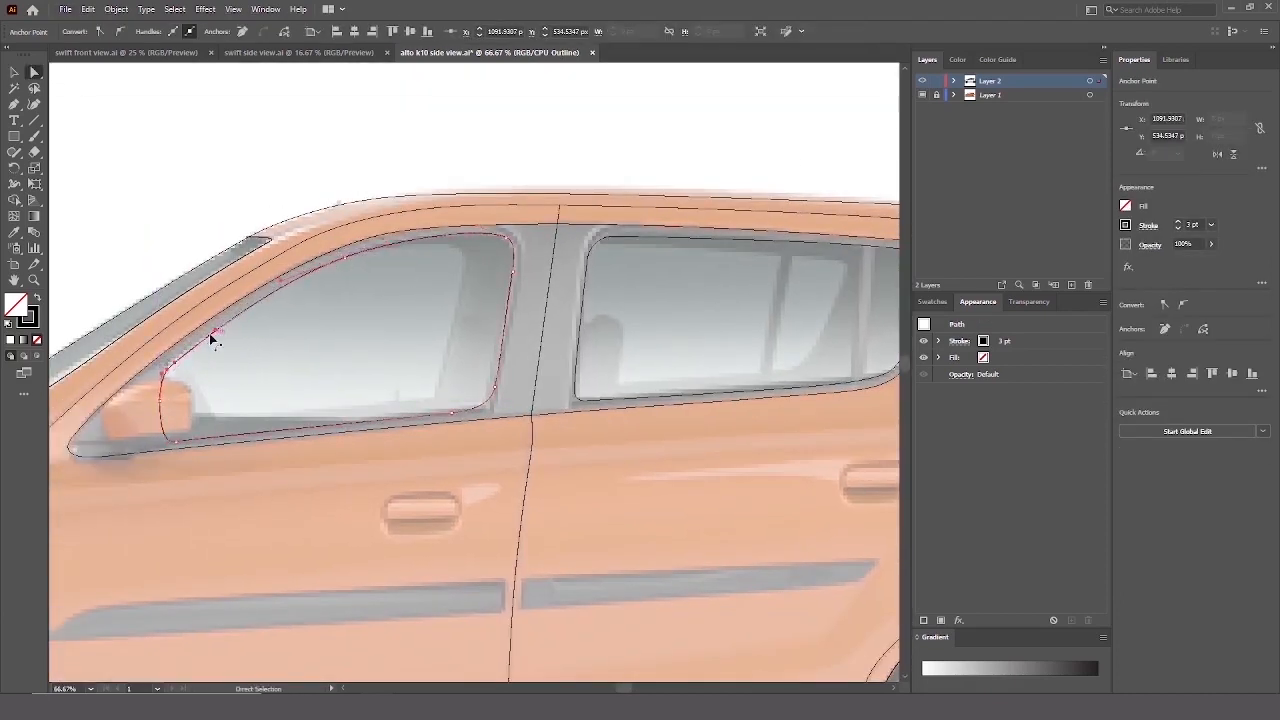
pyautogui.moveTo(172, 362); pyautogui.dragTo(174, 363)
pyautogui.moveTo(176, 366); pyautogui.dragTo(181, 383)
pyautogui.moveTo(183, 385); pyautogui.dragTo(180, 382)
pyautogui.moveTo(300, 301); pyautogui.dragTo(289, 318)
# Smooth the front window's upper edge and upper rear corner to follow the glass in the photo.
pyautogui.click(493, 282)
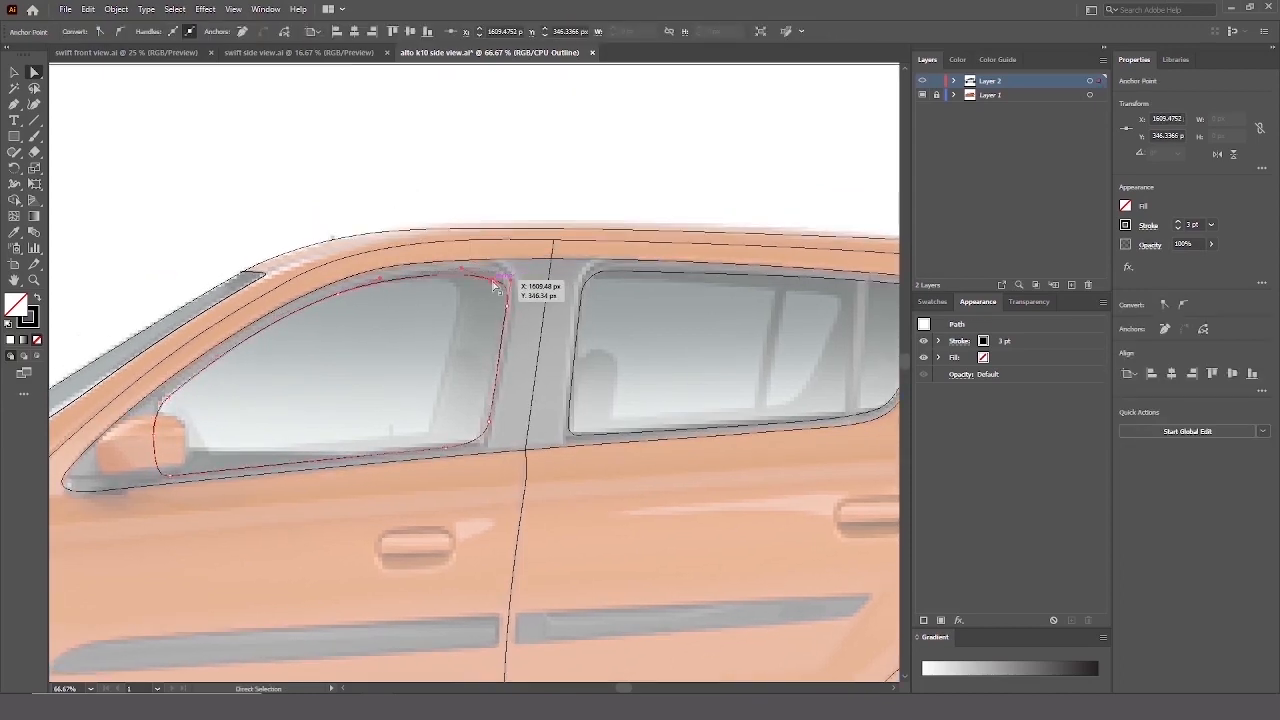
pyautogui.moveTo(380, 280); pyautogui.dragTo(393, 281)
pyautogui.hotkey('ctrl', '+')
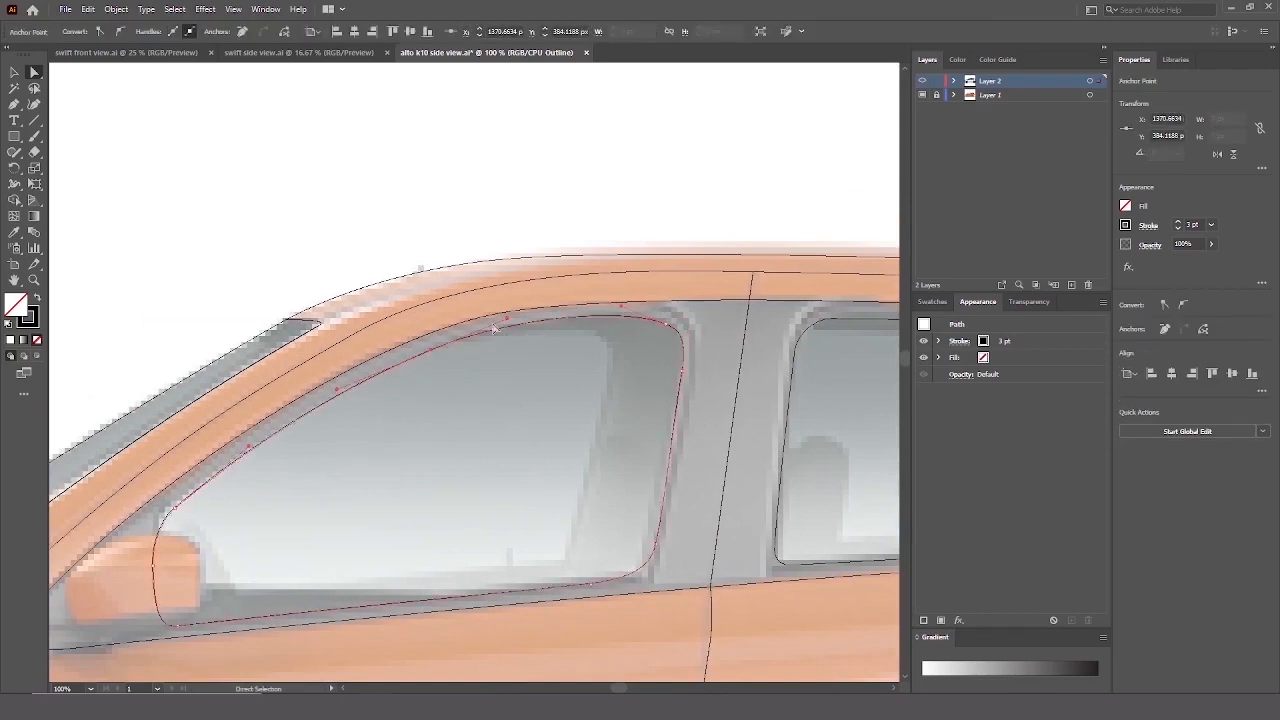
pyautogui.press('p')
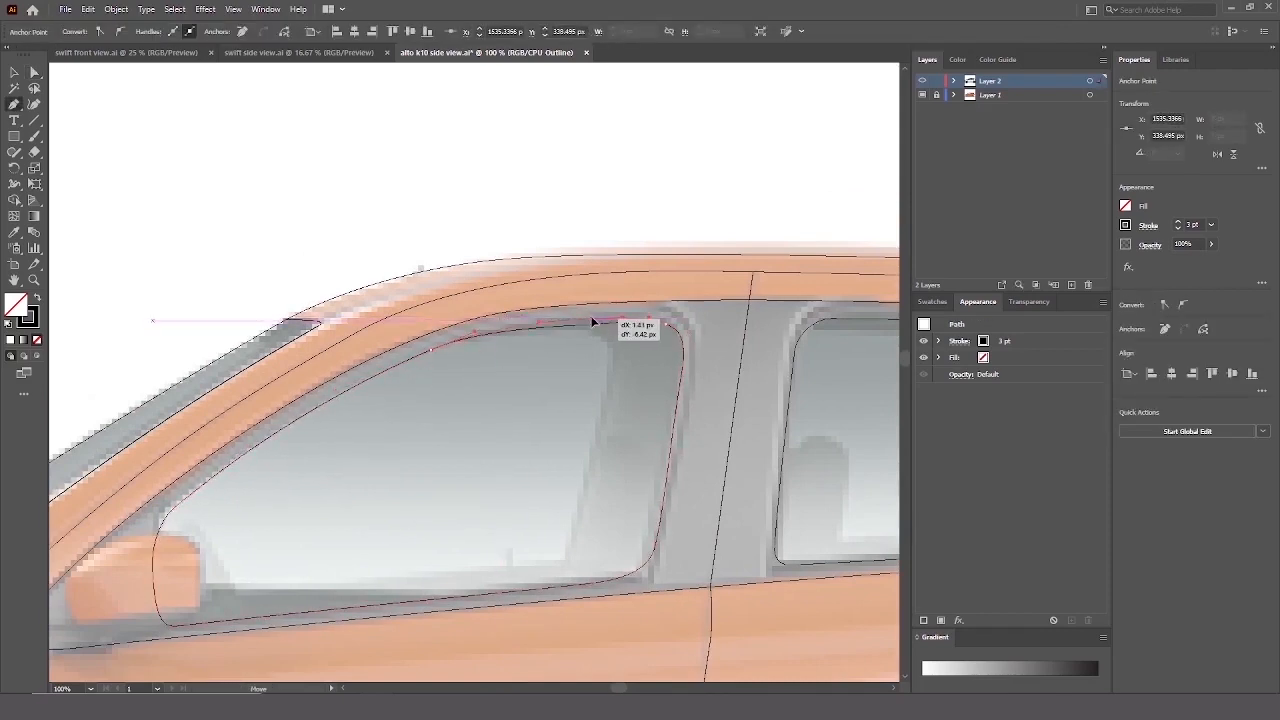
pyautogui.keyDown('ctrl'); pyautogui.click(519, 375); pyautogui.keyUp('ctrl')
pyautogui.keyDown('ctrl'); pyautogui.click(666, 325); pyautogui.keyUp('ctrl')
pyautogui.keyDown('ctrl'); pyautogui.click(457, 357); pyautogui.keyUp('ctrl')
# Return the artwork to preview mode and hide the reference photo layer.
pyautogui.hotkey('ctrl', 'y')
pyautogui.scroll(-1, 470, 360)
pyautogui.moveTo(782, 366); pyautogui.dragTo(666, 423)
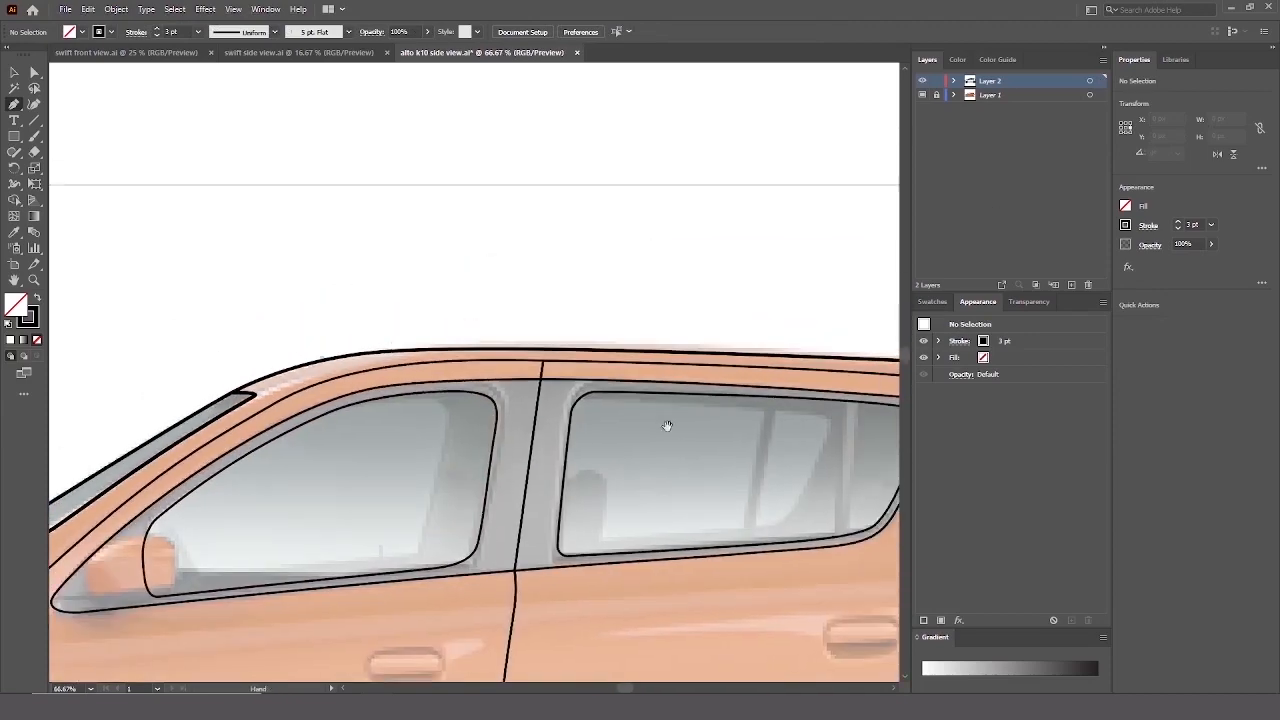
pyautogui.click(922, 95)
pyautogui.scroll(-1, 404, 358)
pyautogui.moveTo(404, 358); pyautogui.dragTo(363, 270)
pyautogui.click(14, 73)
pyautogui.click(753, 312)
pyautogui.keyDown('shift'); pyautogui.click(760, 314); pyautogui.keyUp('shift')
pyautogui.keyDown('shift'); pyautogui.click(429, 376); pyautogui.keyUp('shift')
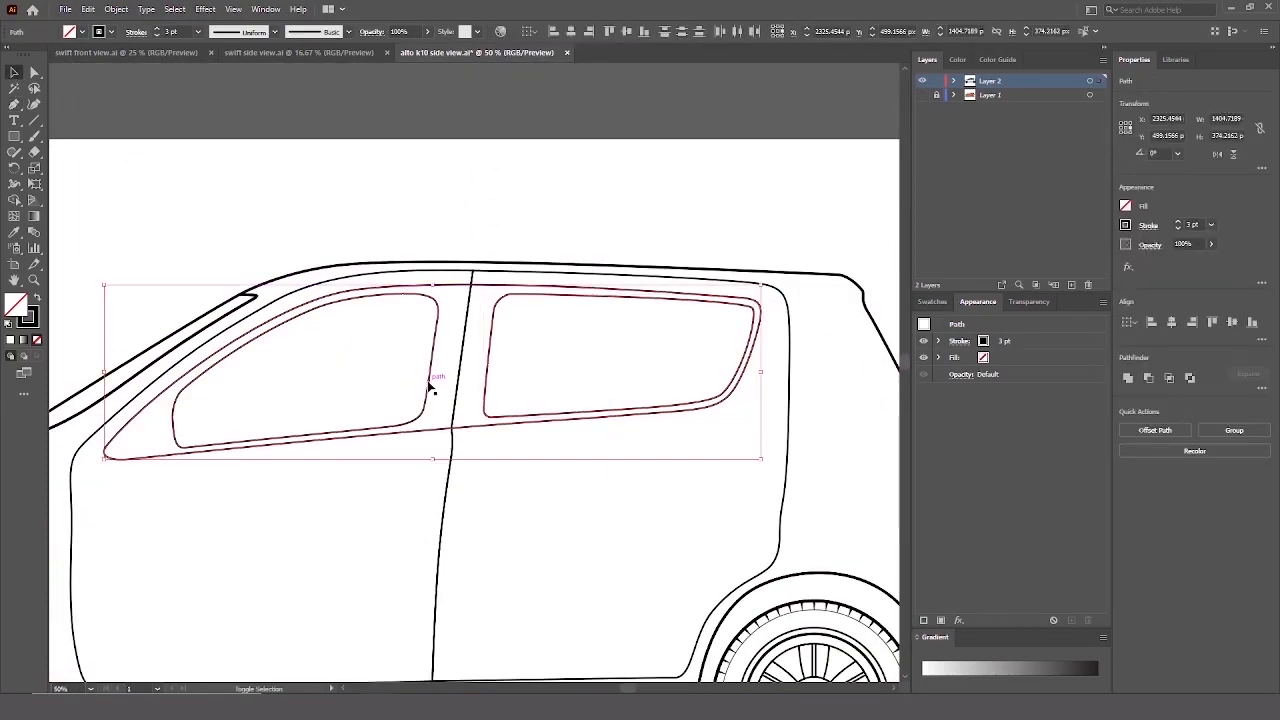
pyautogui.click(443, 322)
pyautogui.click(438, 322)
pyautogui.keyDown('shift'); pyautogui.click(491, 341); pyautogui.keyUp('shift')
pyautogui.click(513, 372)
pyautogui.click(533, 422)
pyautogui.click(531, 427)
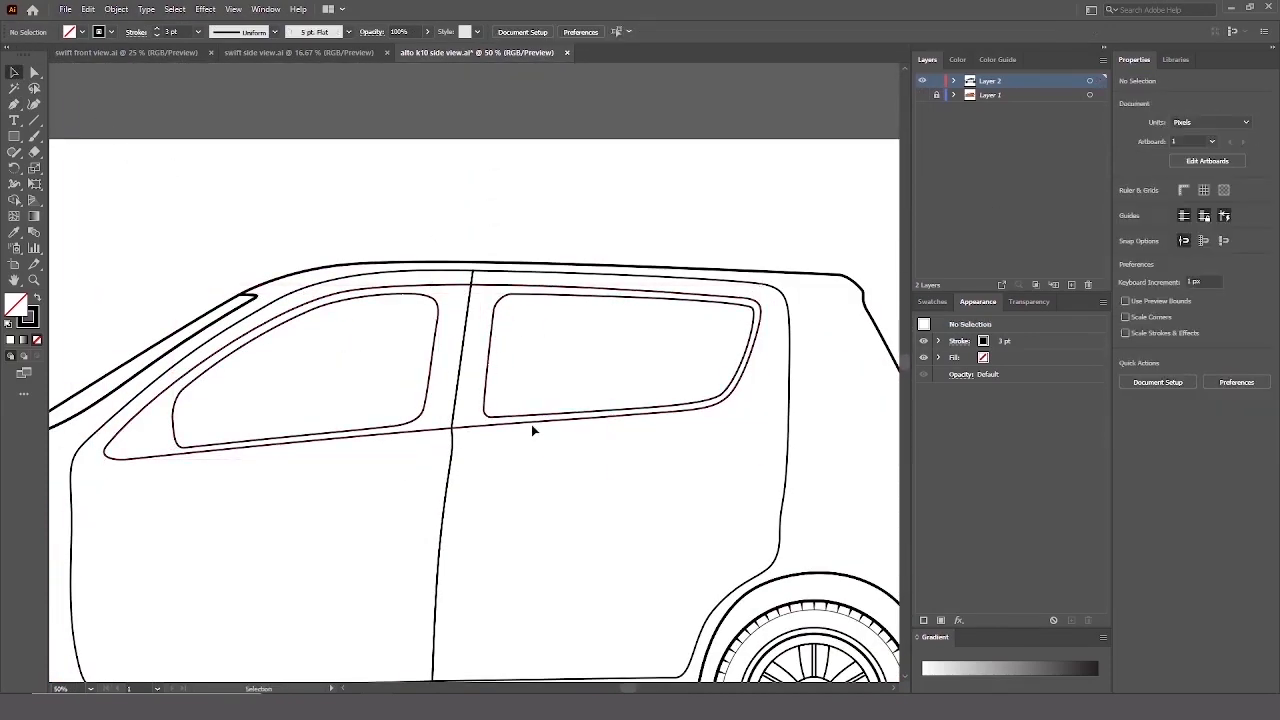
# Hide the front and rear window outlines and group the surrounding window frame outline.
pyautogui.click(517, 414)
pyautogui.keyDown('shift'); pyautogui.click(423, 410); pyautogui.keyUp('shift')
pyautogui.hotkey('ctrl', '3')
pyautogui.click(491, 426)
pyautogui.hotkey('ctrl', 'g')
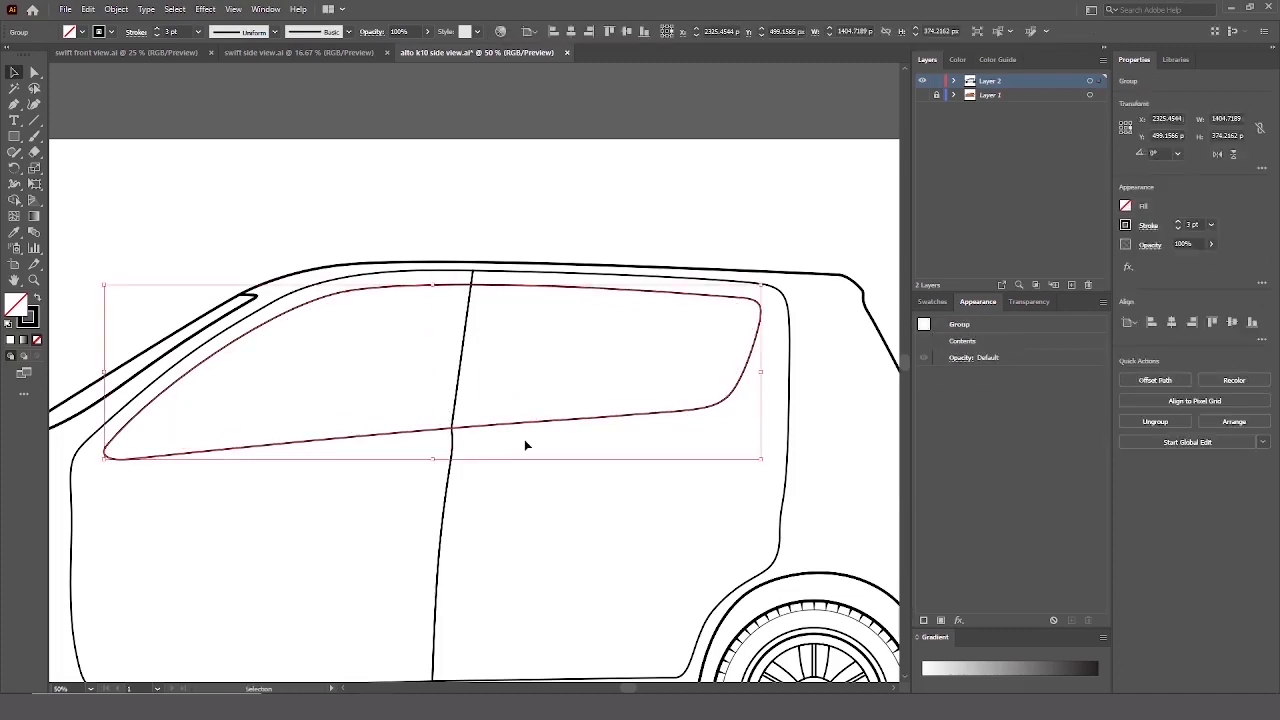
# Show the hidden window outlines again and bring back the reference photo layer.
pyautogui.hotkey('ctrl', 'alt', '3')
pyautogui.click(566, 217)
pyautogui.moveTo(486, 267); pyautogui.dragTo(531, 307)
pyautogui.click(515, 282)
pyautogui.click(520, 271)
pyautogui.click(518, 263)
pyautogui.hotkey('ctrl', 'z')
pyautogui.click(523, 423)
pyautogui.click(771, 397)
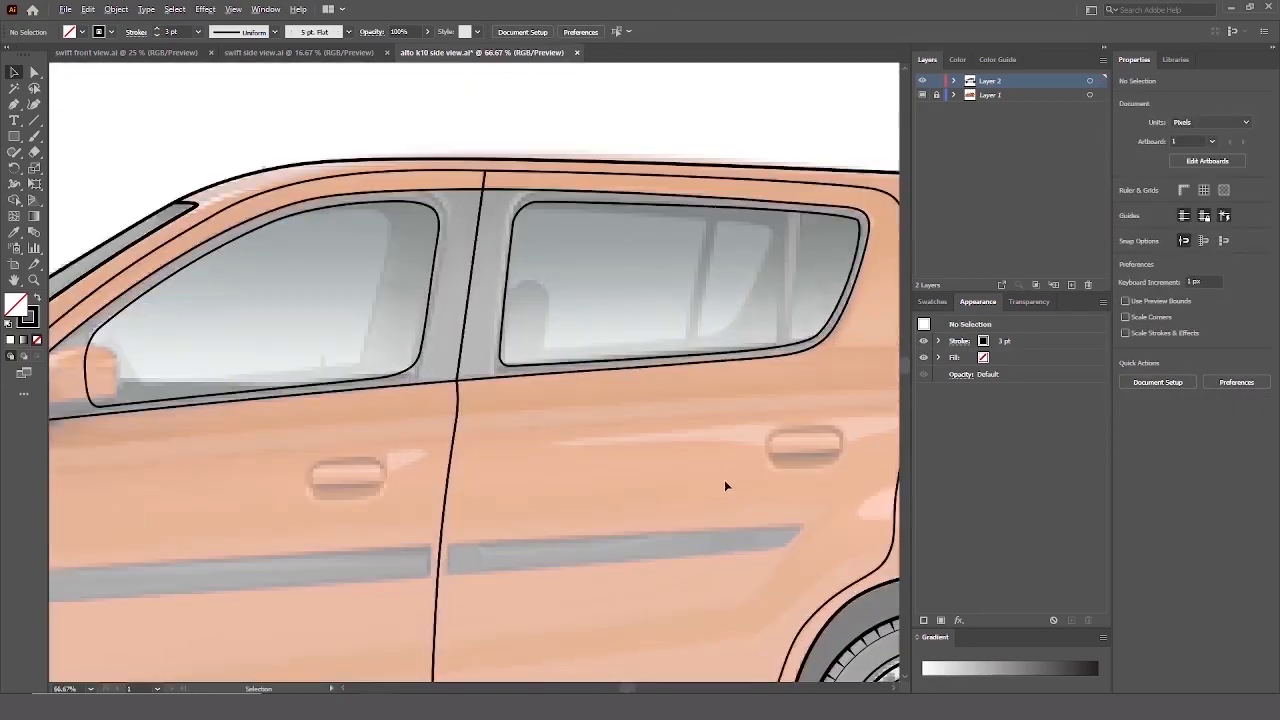
# Draw a rounded rectangle about 117 by 61 px over the rear door handle.
pyautogui.hotkey('ctrl', '+')
pyautogui.press('m')
pyautogui.moveTo(641, 262); pyautogui.dragTo(767, 203)
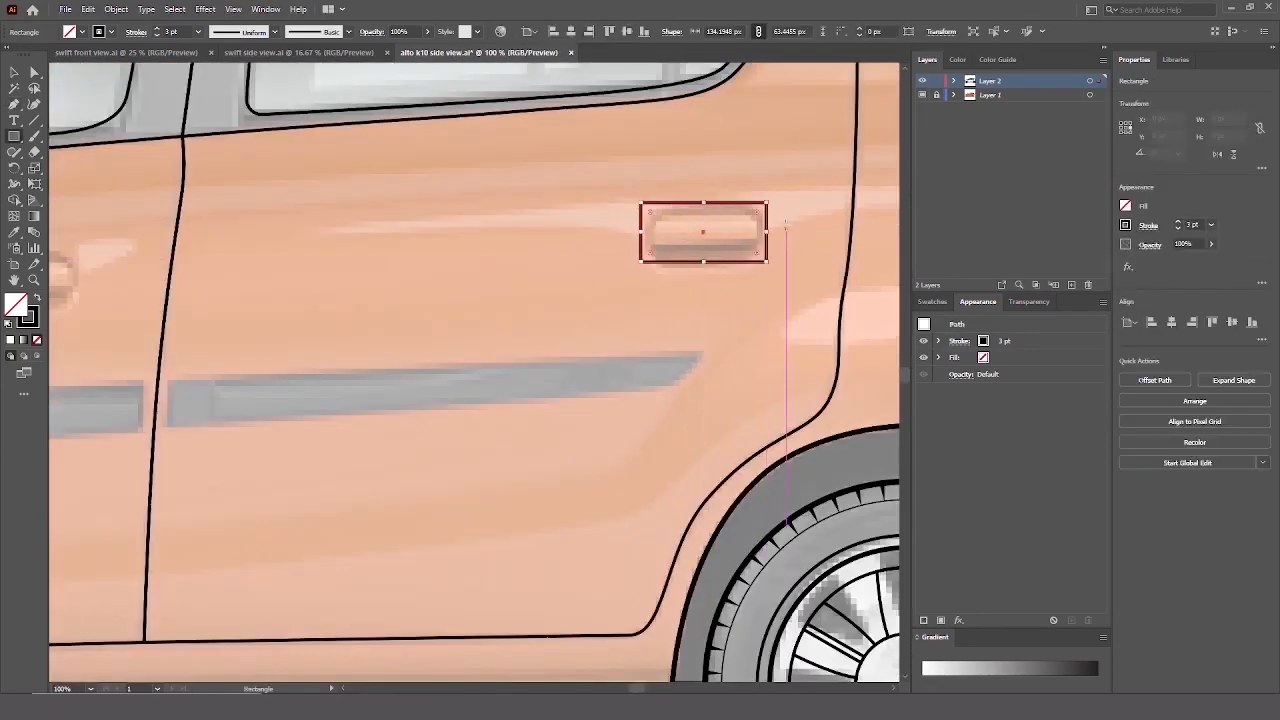
pyautogui.press('v')
pyautogui.hotkey('ctrl', 'shift', 'a')
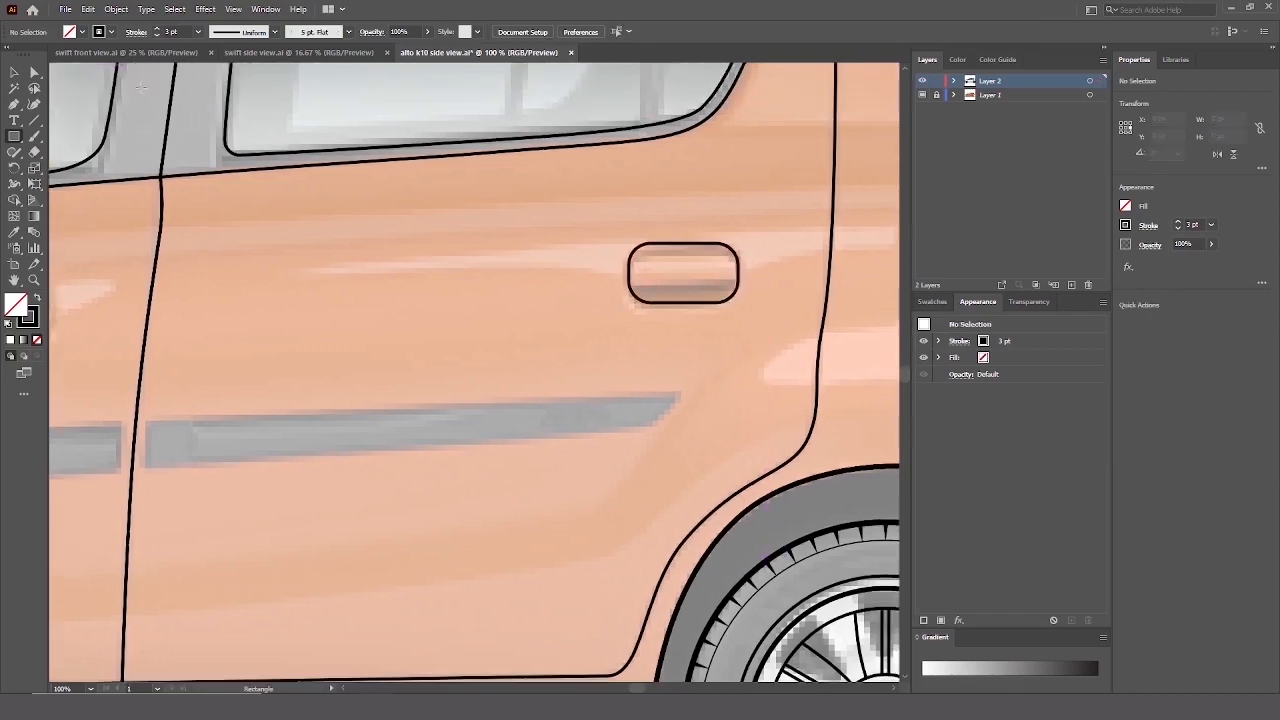
pyautogui.scroll(2, 746, 329)
pyautogui.click(654, 208)
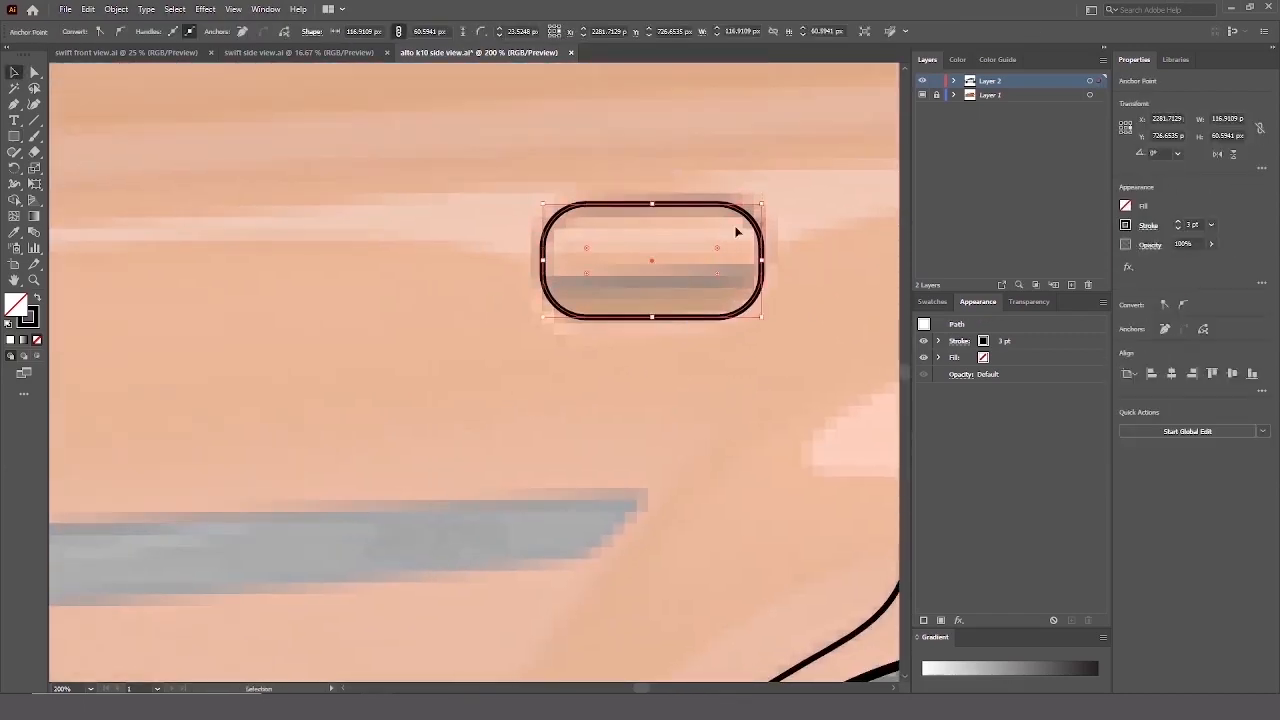
# Draw a rectangle about 154 by 41 px across the handle's upper part and trim it to a dividing line with the Shape Builder.
pyautogui.press('m')
pyautogui.moveTo(518, 198); pyautogui.dragTo(809, 275)
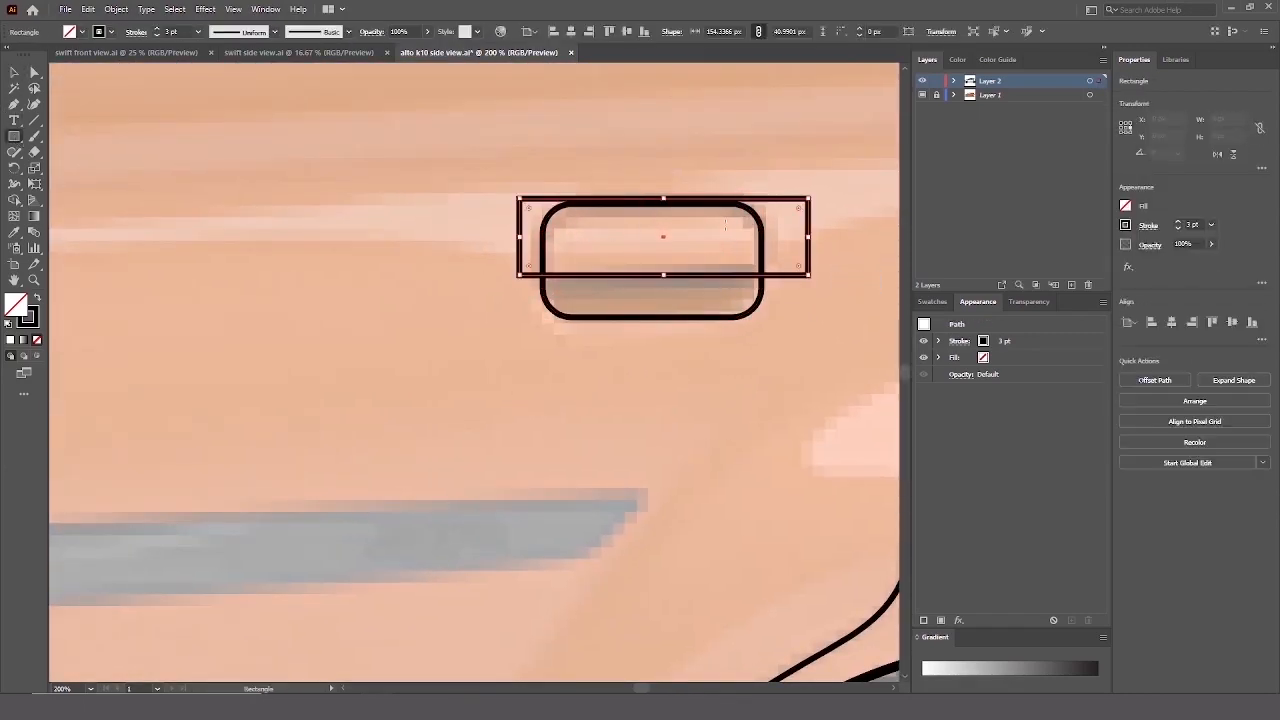
pyautogui.hotkey('ctrl', 'a')
pyautogui.hotkey('shift', 'm')
pyautogui.keyDown('alt'); pyautogui.click(729, 214); pyautogui.keyUp('alt')
pyautogui.press('v')
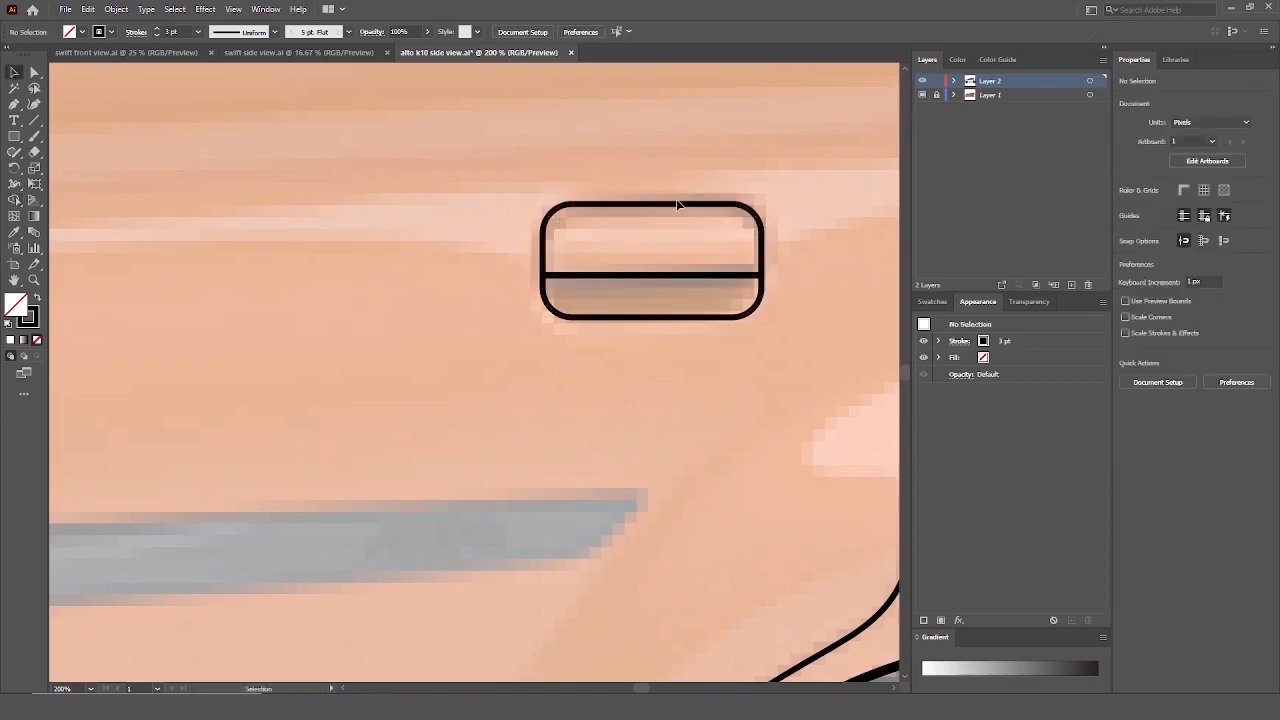
# Copy the finished rear door handle onto the front door's handle.
pyautogui.hotkey('ctrl', '-')
pyautogui.hotkey('ctrl', '-')
pyautogui.hotkey('ctrl', '-')
pyautogui.moveTo(775, 295); pyautogui.dragTo(372, 354)
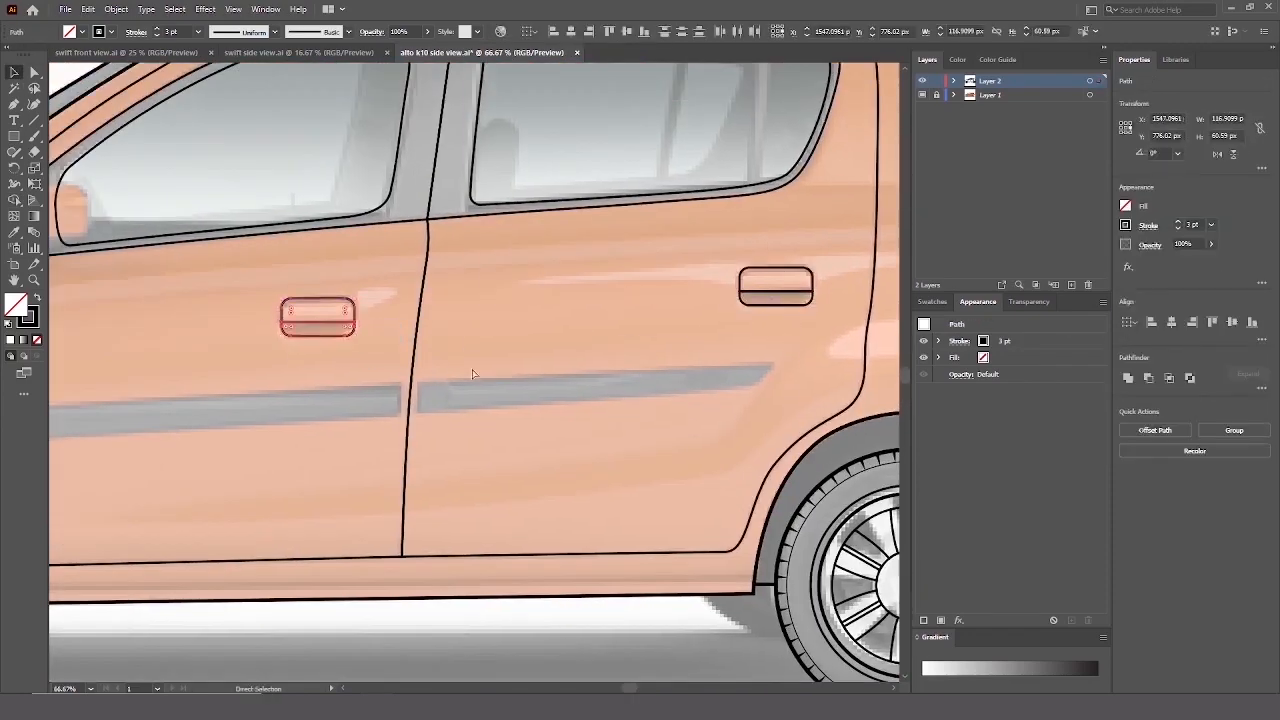
pyautogui.hotkey('ctrl', '-')
pyautogui.hotkey('ctrl', '+')
# Trace the grey side moulding on the front door as a closed outline with a pointed, curved front end.
pyautogui.press('p')
pyautogui.click(672, 356)
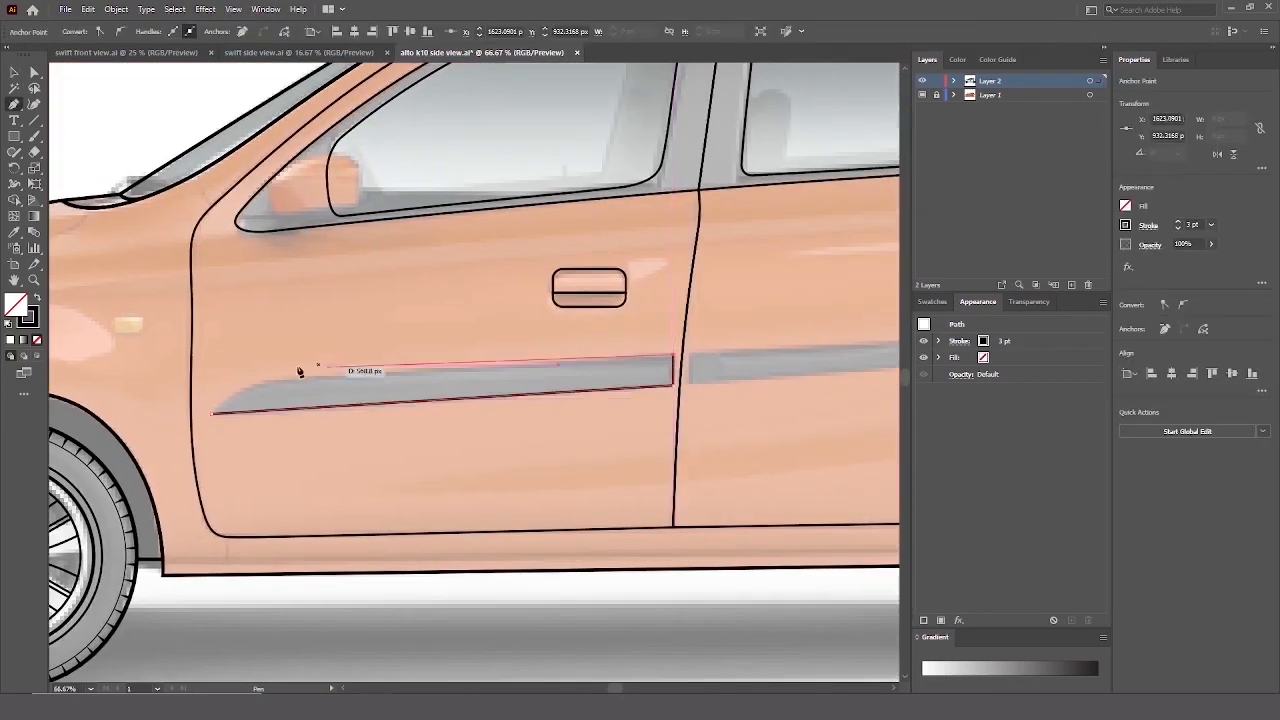
pyautogui.click(281, 385)
pyautogui.click(212, 412)
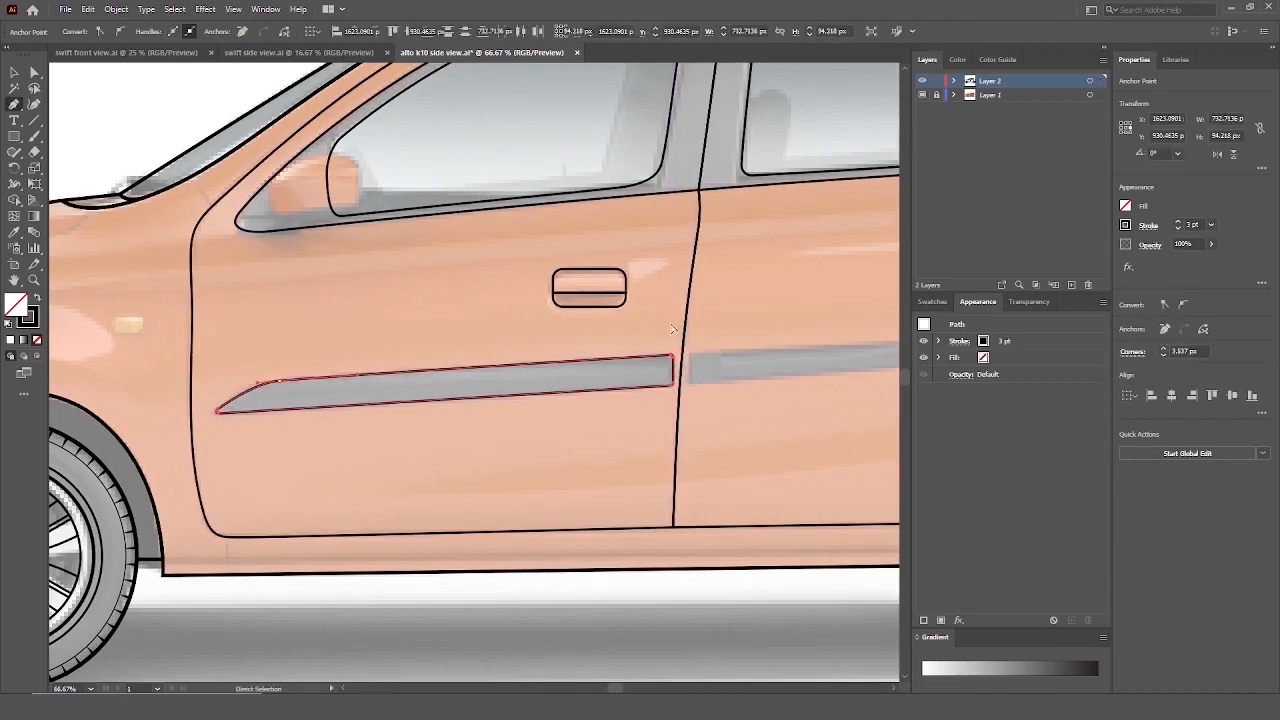
pyautogui.moveTo(672, 330); pyautogui.dragTo(511, 357)
# Trace the grey side moulding on the rear door as a closed outline with a slanted rear end.
pyautogui.click(529, 385)
pyautogui.click(880, 368)
pyautogui.moveTo(839, 398); pyautogui.dragTo(873, 400)
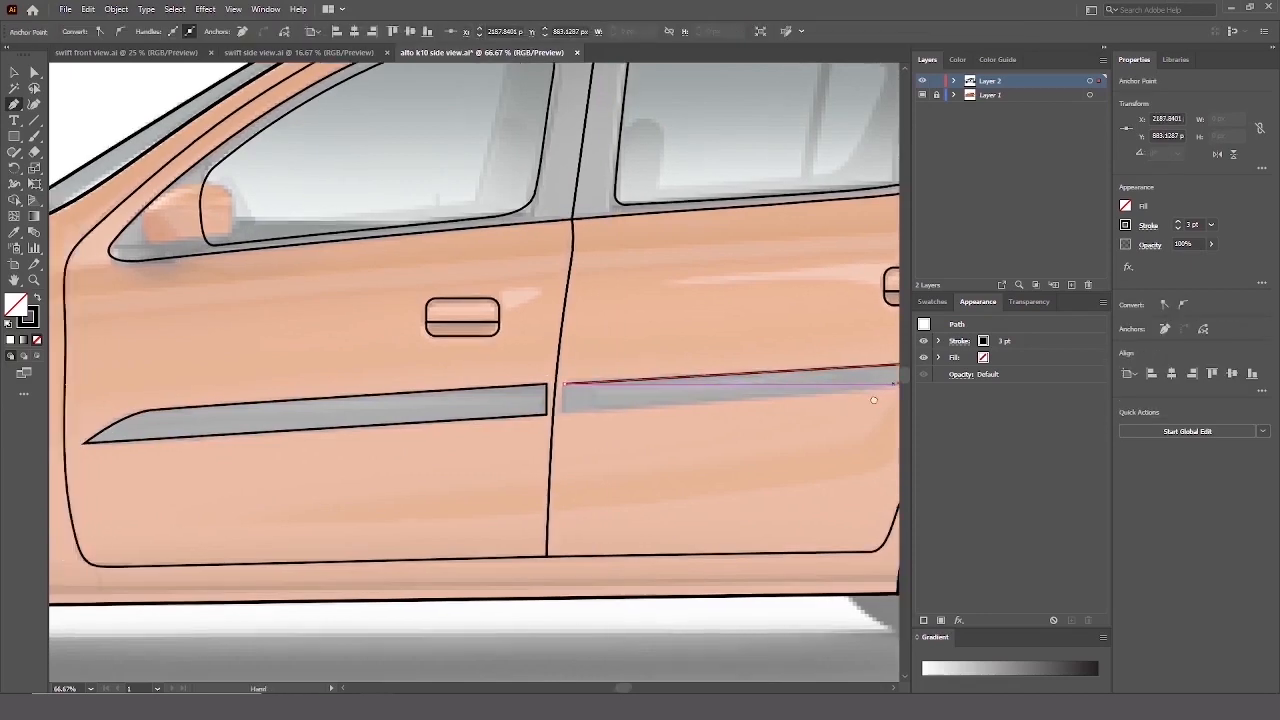
pyautogui.moveTo(577, 384); pyautogui.dragTo(426, 461)
pyautogui.moveTo(605, 462); pyautogui.dragTo(783, 483)
pyautogui.moveTo(515, 440); pyautogui.dragTo(603, 531)
# Slightly round the corners of the two door moulding outlines, using about 4.4 px on the rear one.
pyautogui.scroll(3, 554, 488)
pyautogui.hotkey('ctrl', '-')
pyautogui.hotkey('ctrl', '-')
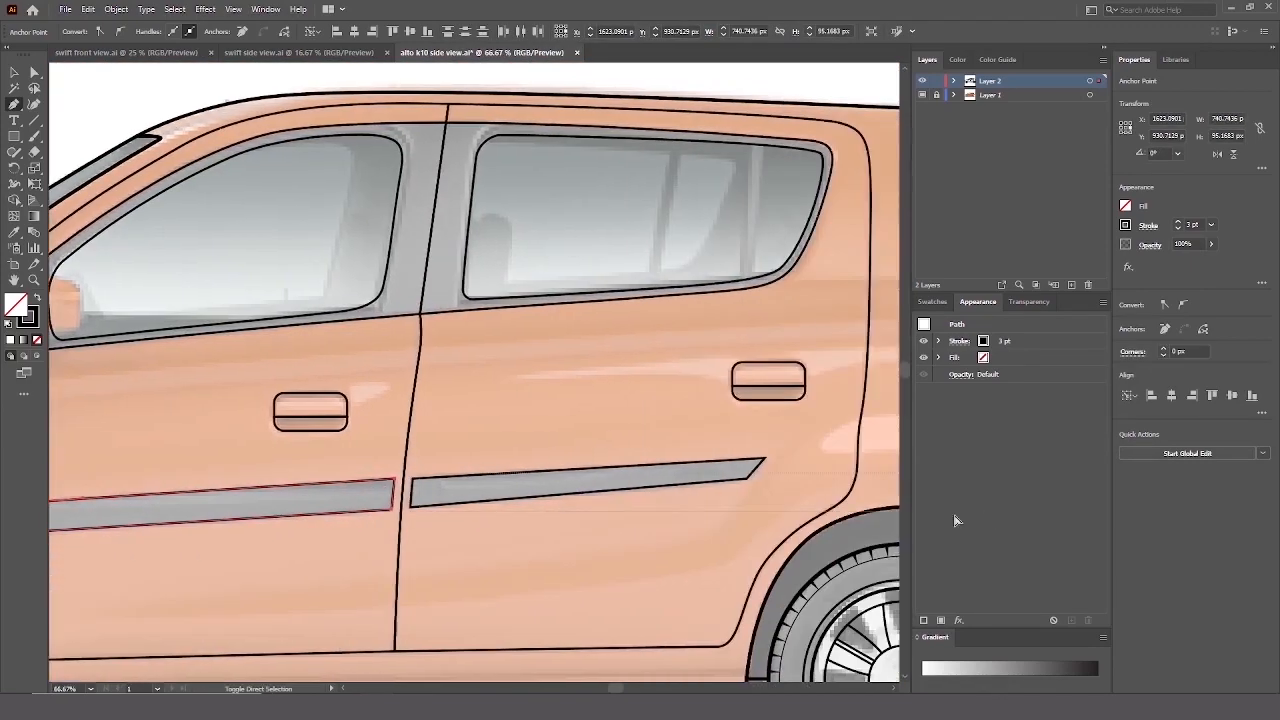
pyautogui.hscroll(2, 700, 470)
pyautogui.keyDown('shift'); pyautogui.click(688, 466); pyautogui.keyUp('shift')
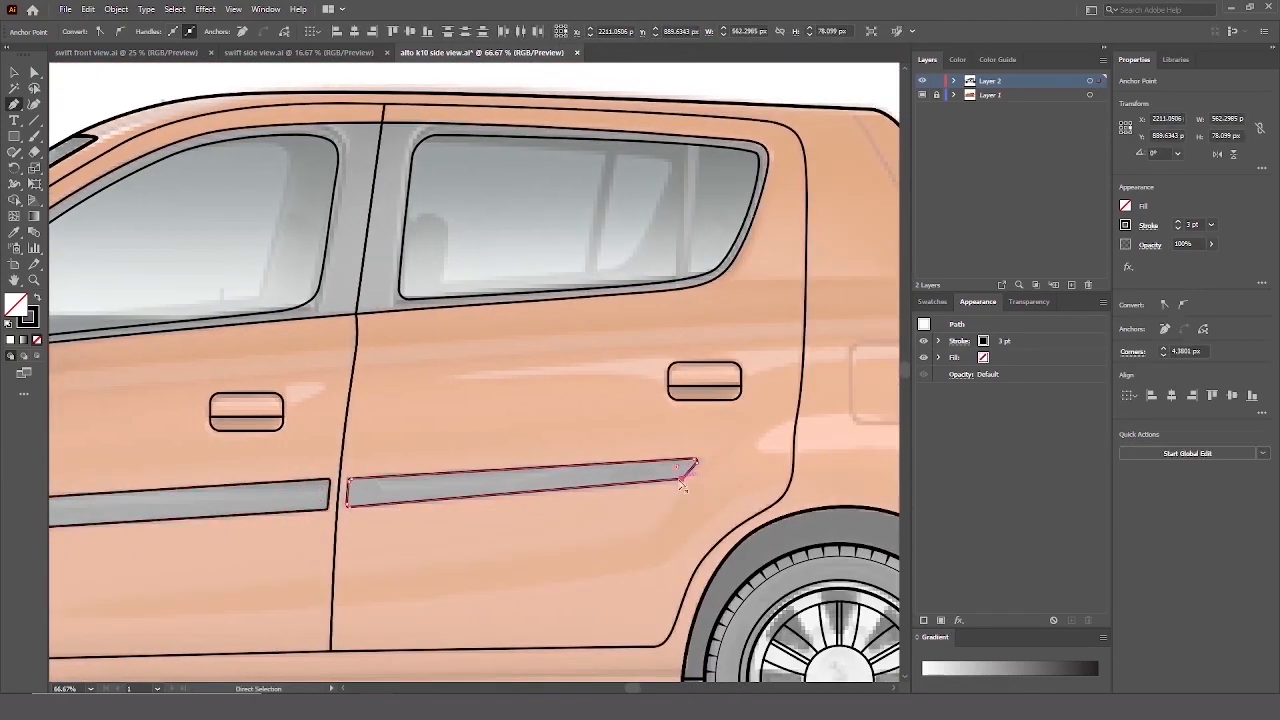
pyautogui.hotkey('ctrl', 'shift', 'a')
# Draw a rectangle about 165 by 125 px over the fuel filler lid behind the rear door.
pyautogui.hotkey('ctrl', '-')
pyautogui.scroll(2, 587, 300)
pyautogui.scroll(-2, 587, 300)
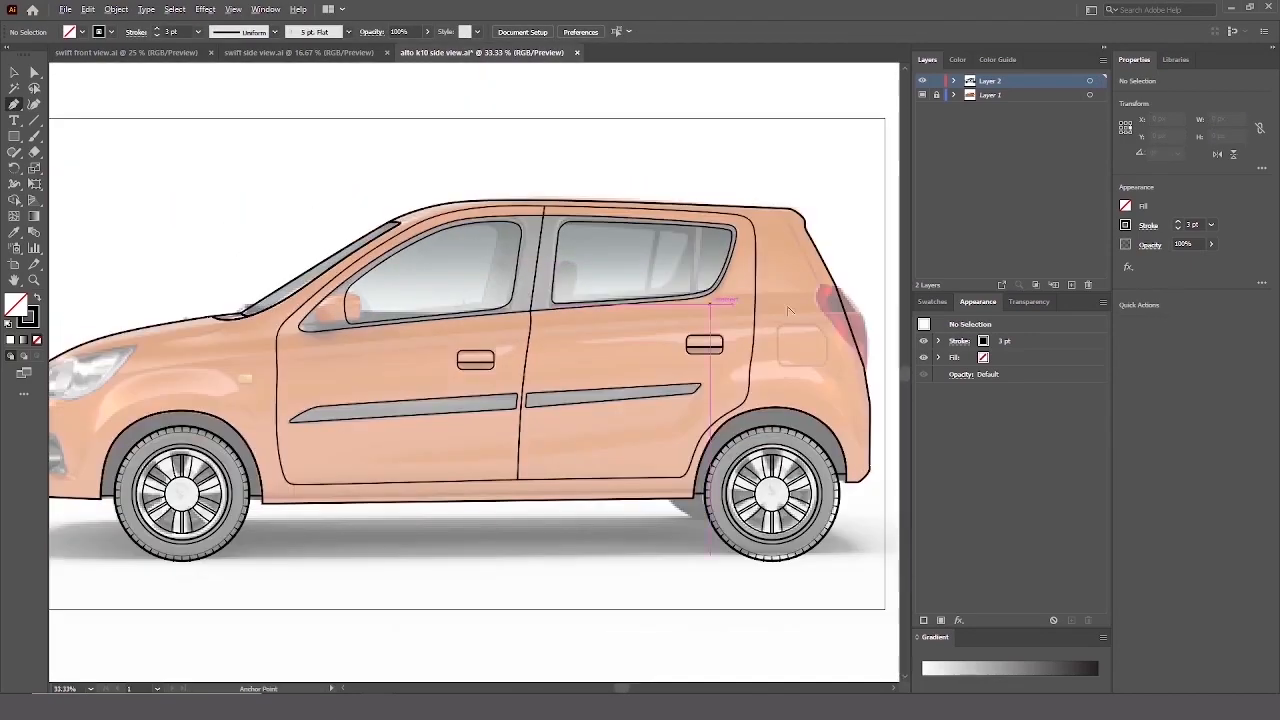
pyautogui.scroll(5, 622, 318)
pyautogui.moveTo(583, 294); pyautogui.dragTo(737, 414)
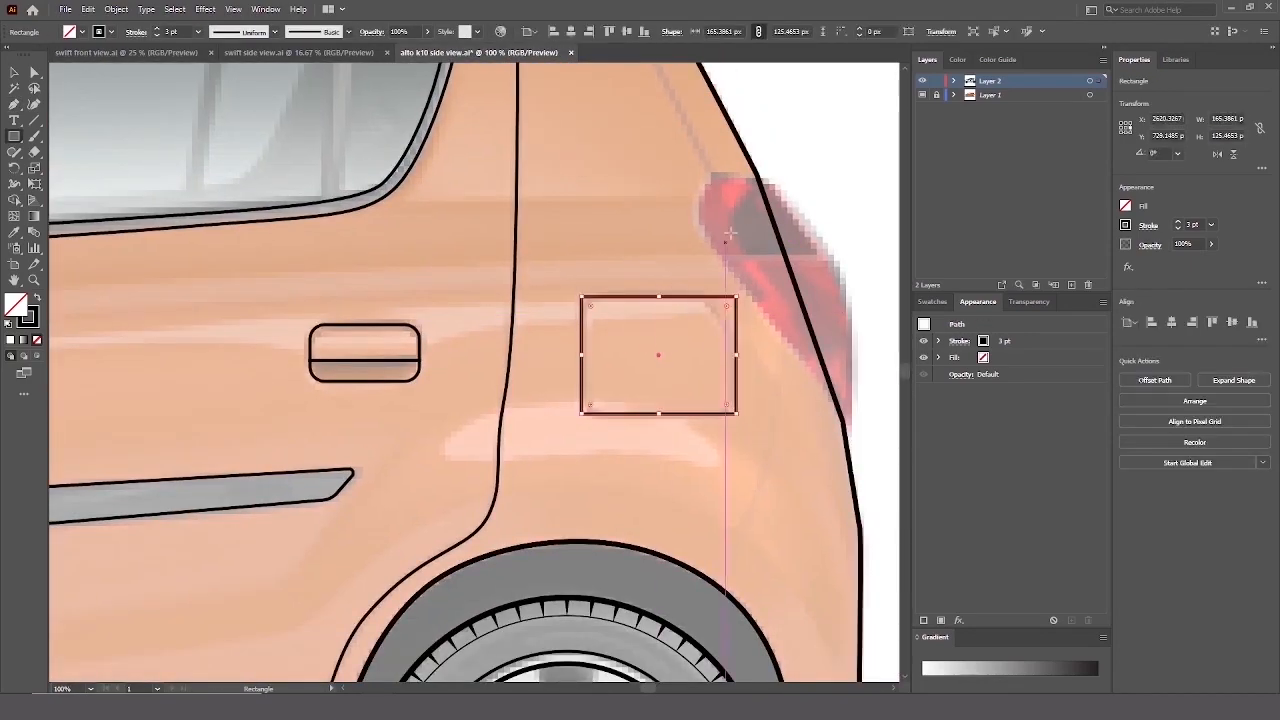
# Cut off the fuel lid's upper rear corner diagonally and round the corners of its outline by about 13 px.
pyautogui.press('p')
pyautogui.click(702, 296)
pyautogui.click(737, 340)
pyautogui.click(737, 296)
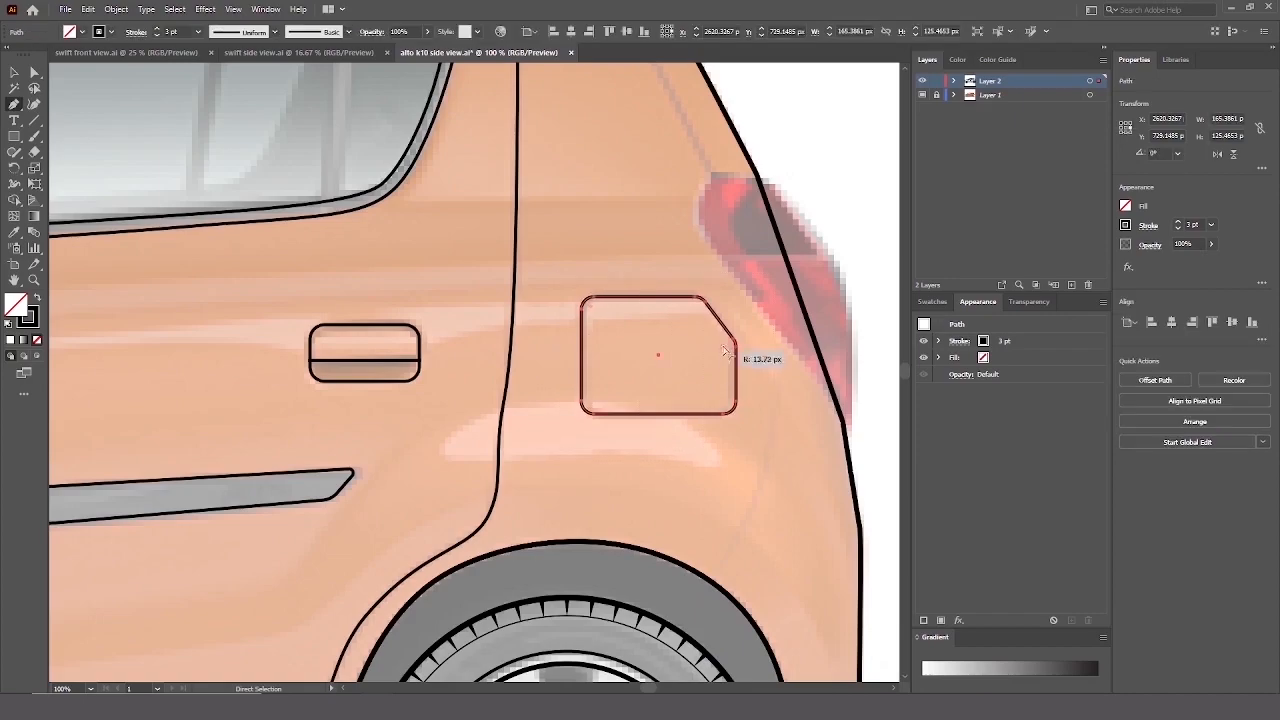
# Draw a seam line down the rear pillar from the roof's rear edge to the tail lamp.
pyautogui.hotkey('ctrl', 'shift', 'a')
pyautogui.hotkey('ctrl', '-')
pyautogui.scroll(3, 740, 370)
pyautogui.click(630, 243)
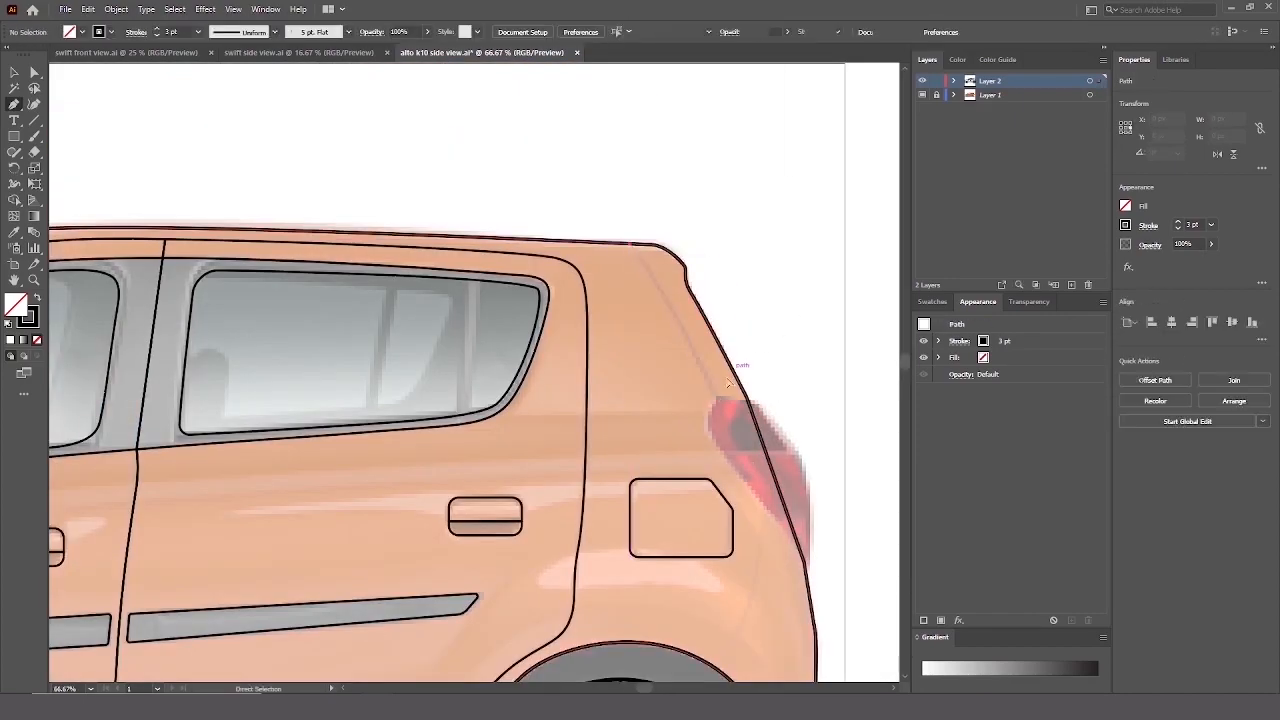
# Trace the tail lamp's curved upper edge from the rear pillar line to the body outline.
pyautogui.click(742, 410)
pyautogui.hotkey('ctrl', 'y')
pyautogui.hotkey('ctrl', '+')
pyautogui.hotkey('ctrl', '+')
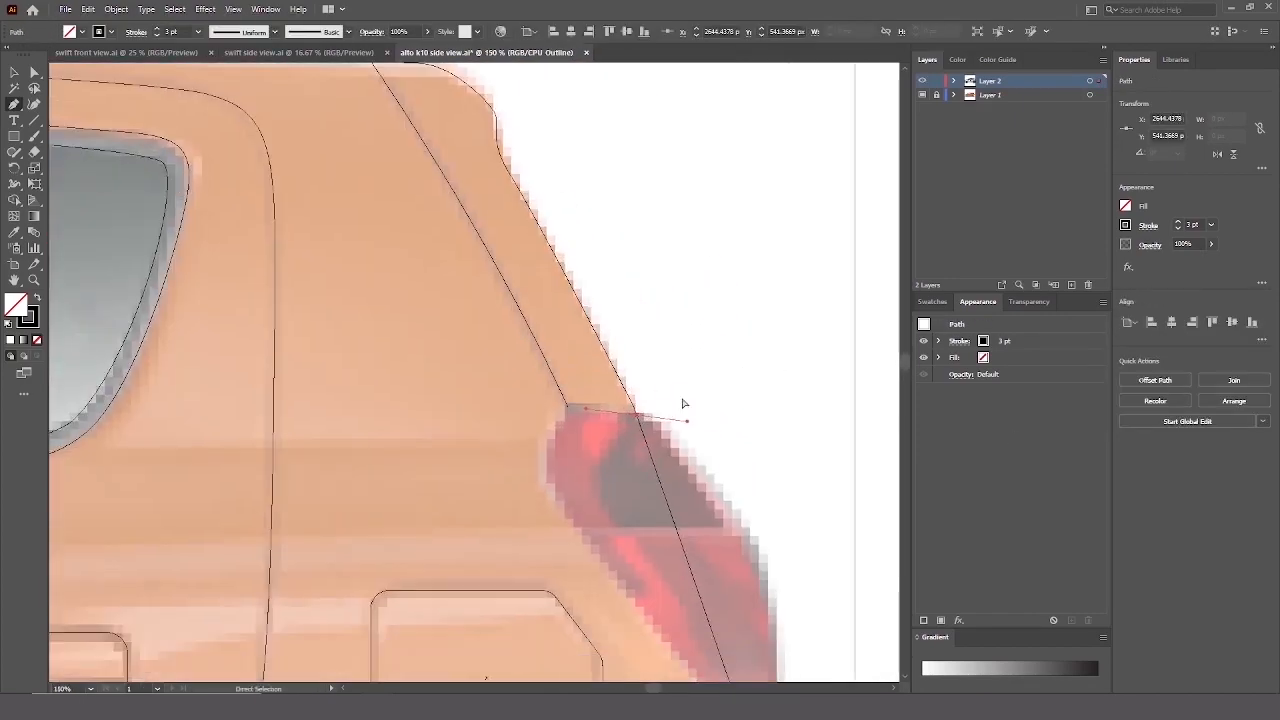
pyautogui.keyDown('ctrl'); pyautogui.click(659, 415); pyautogui.keyUp('ctrl')
# Trace the tail lamp's inner side down to its lower tip and its outer edge back up, closing the outline.
pyautogui.click(471, 384)
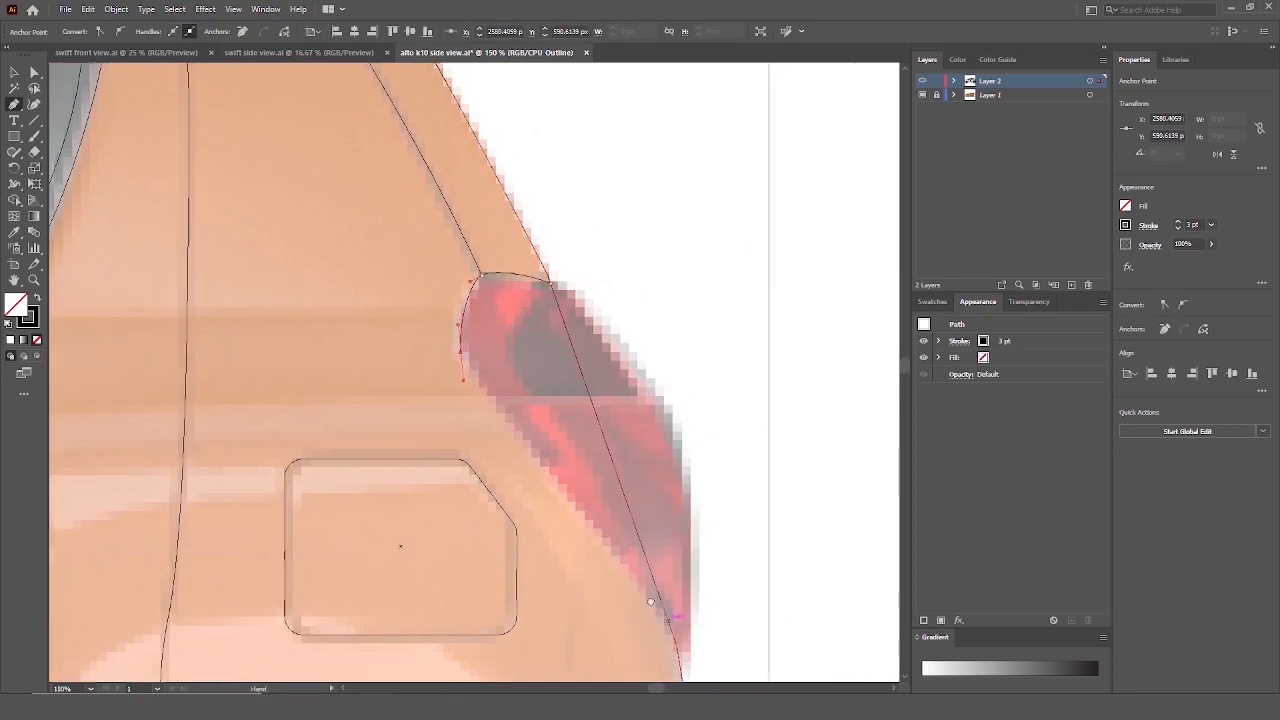
pyautogui.scroll(-1, 560, 480)
pyautogui.hscroll(1, 560, 480)
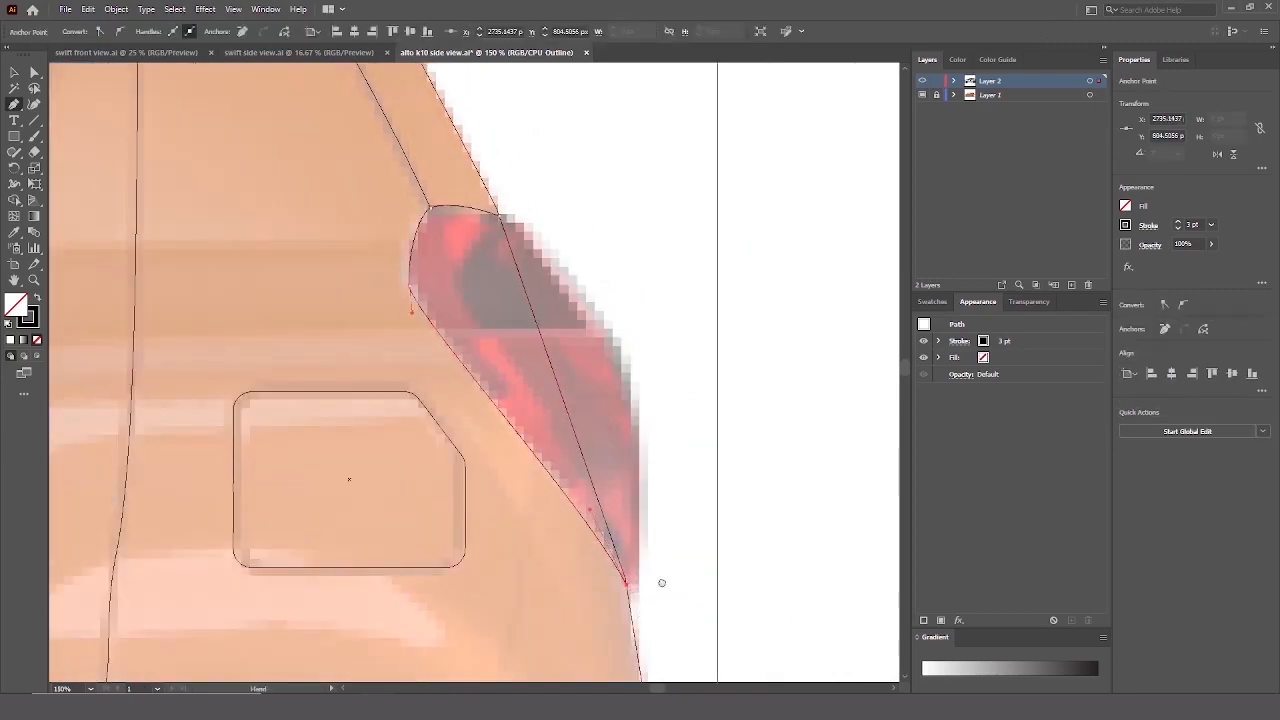
pyautogui.moveTo(636, 617); pyautogui.dragTo(591, 402)
pyautogui.scroll(2, 634, 440)
pyautogui.hscroll(-1, 634, 440)
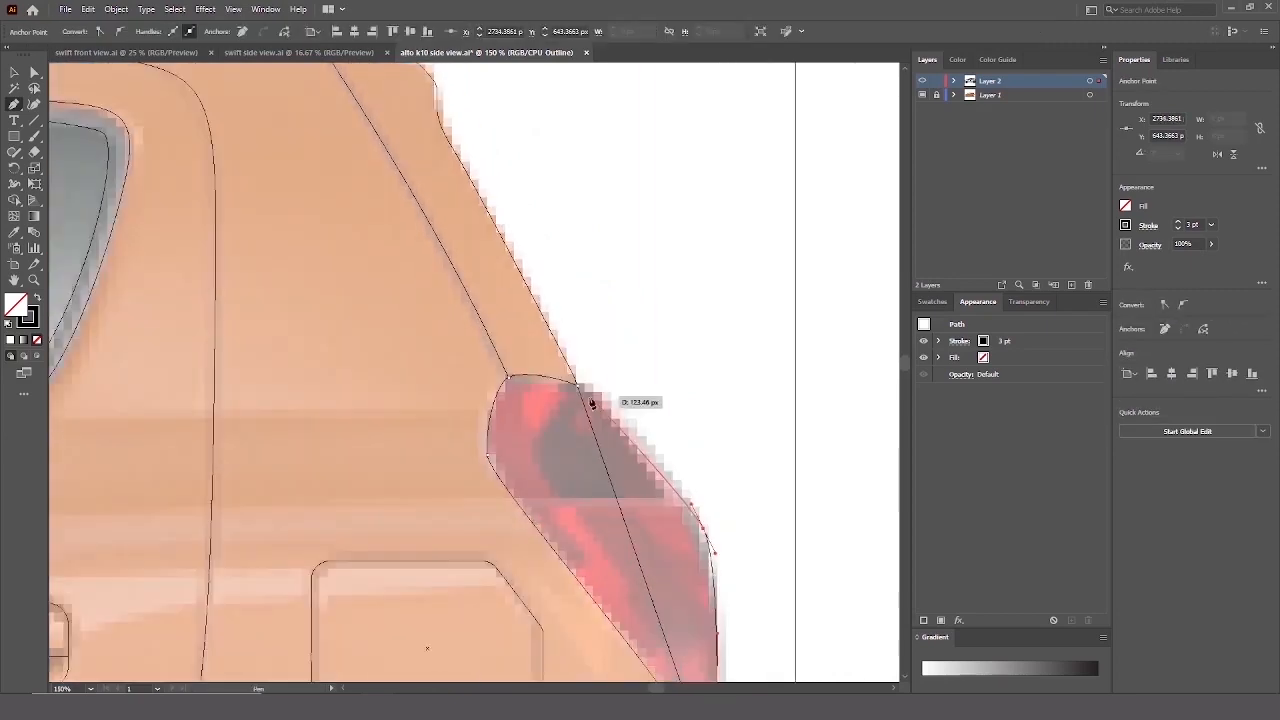
pyautogui.keyDown('ctrl'); pyautogui.click(621, 417); pyautogui.keyUp('ctrl')
pyautogui.hotkey('ctrl', 'y')
pyautogui.hotkey('ctrl', '-')
pyautogui.hotkey('ctrl', '-')
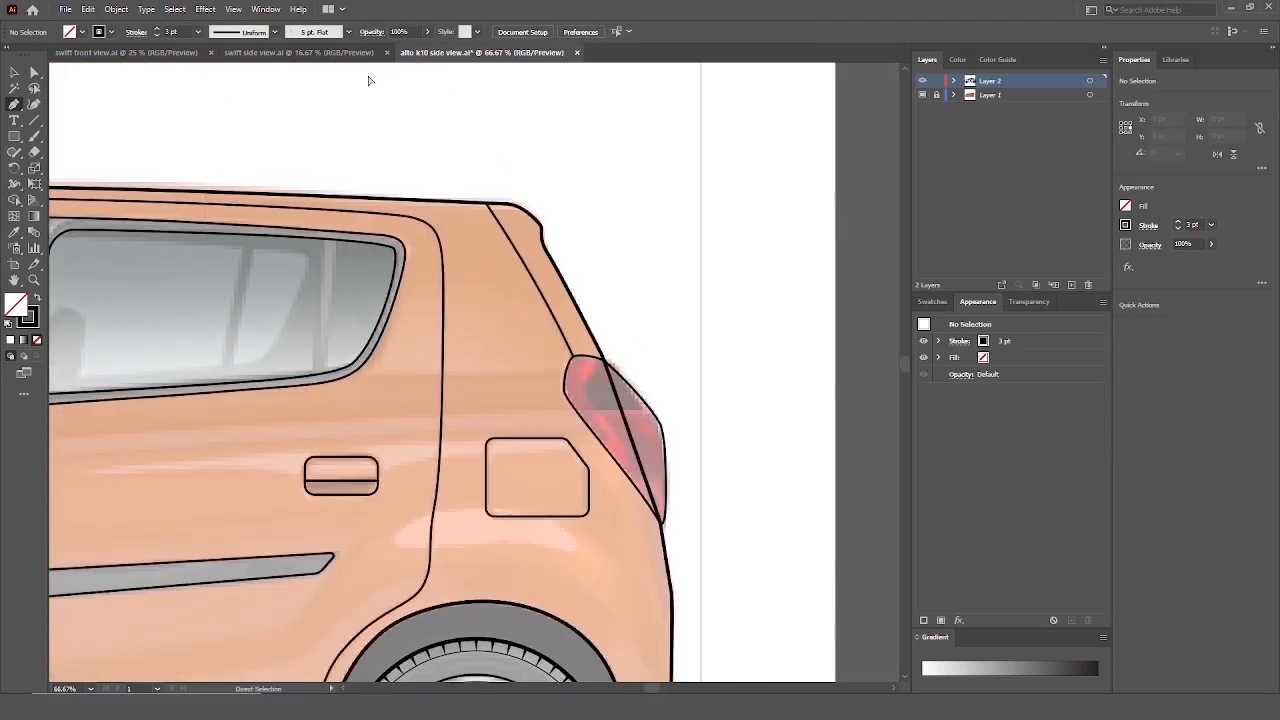
# Use Shape Builder on the tail lamp and car body to remove the body line crossing the lamp.
pyautogui.press('v')
pyautogui.press('a')
pyautogui.click(636, 392)
pyautogui.press('v')
pyautogui.click(633, 388)
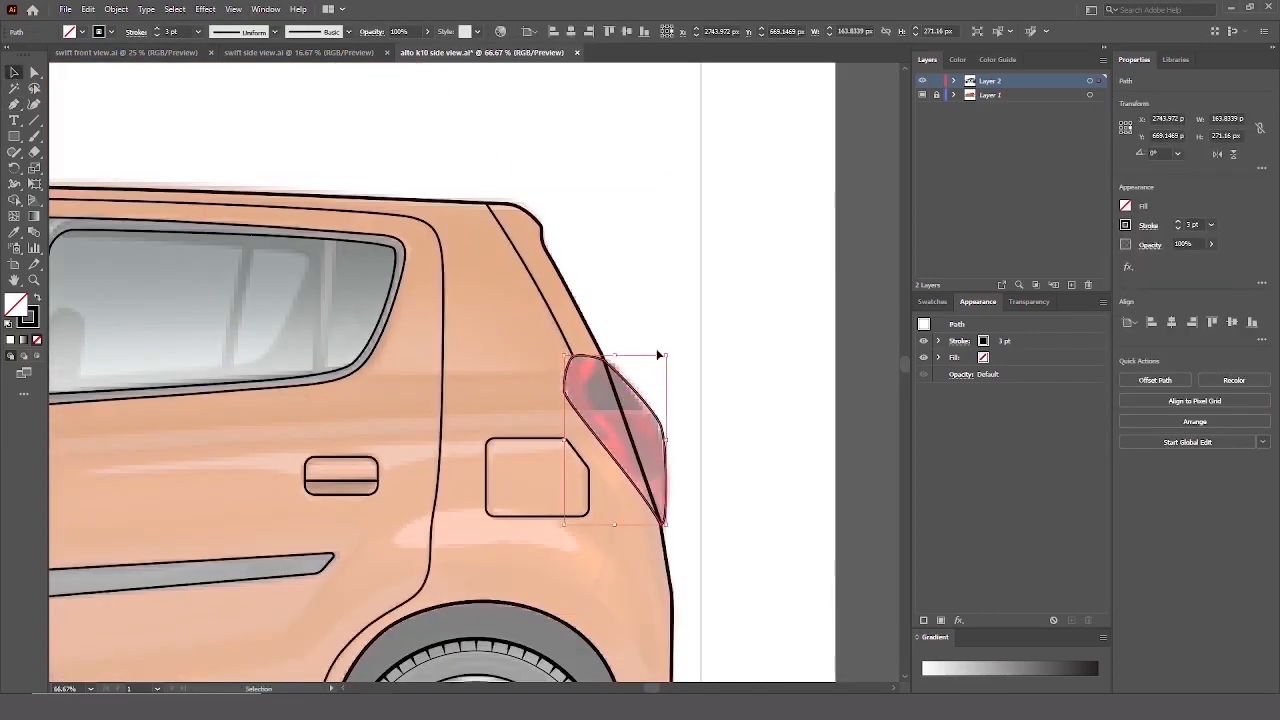
pyautogui.click(660, 354)
pyautogui.click(606, 356)
pyautogui.keyDown('shift'); pyautogui.click(605, 350); pyautogui.keyUp('shift')
pyautogui.hotkey('shift', 'm')
pyautogui.keyDown('ctrl'); pyautogui.click(700, 385); pyautogui.keyUp('ctrl')
pyautogui.moveTo(642, 408); pyautogui.dragTo(634, 360)
pyautogui.click(34, 72)
pyautogui.hotkey('ctrl', 'z')
pyautogui.press('p')
pyautogui.keyDown('ctrl'); pyautogui.click(572, 294); pyautogui.keyUp('ctrl')
pyautogui.keyDown('ctrl'); pyautogui.click(600, 296); pyautogui.keyUp('ctrl')
# Draw the curved rear bumper seam from the rear wheel arch up to the tail lamp's lower part.
pyautogui.scroll(-1, 680, 198)
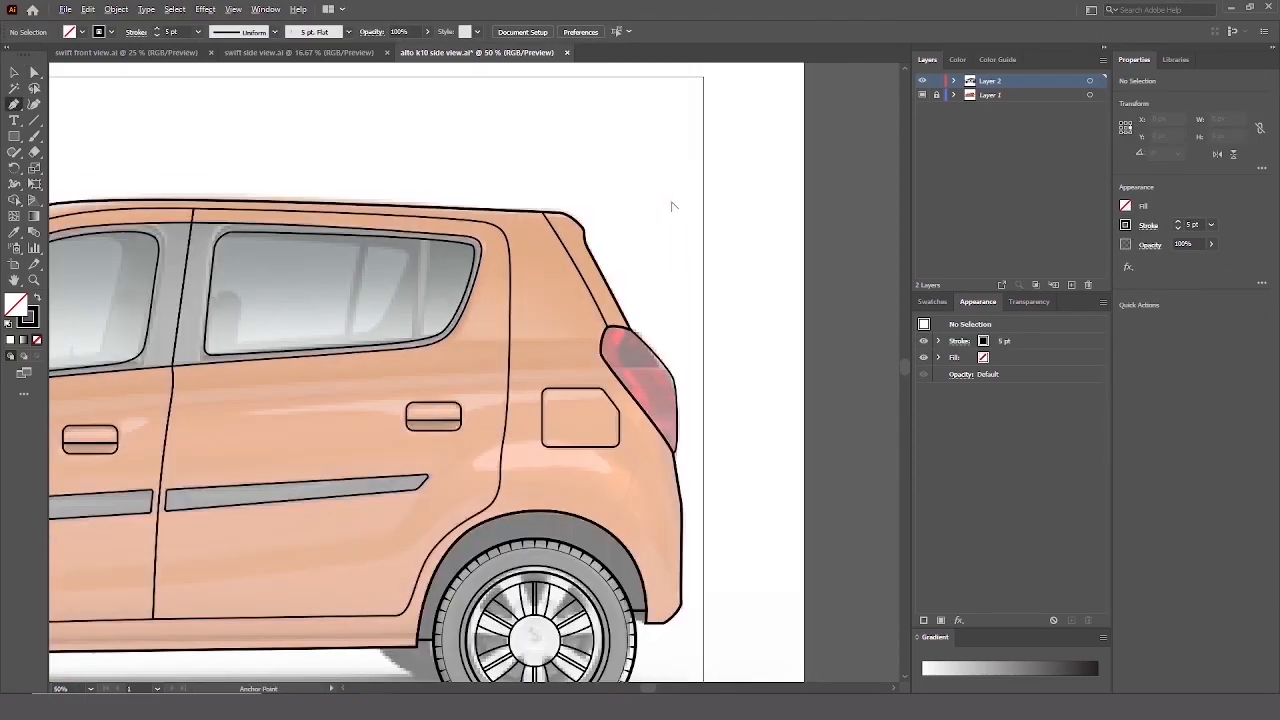
pyautogui.moveTo(700, 270); pyautogui.dragTo(795, 230)
pyautogui.scroll(-2, 808, 248)
pyautogui.scroll(3, 785, 330)
pyautogui.moveTo(645, 413); pyautogui.dragTo(655, 467)
pyautogui.click(708, 442)
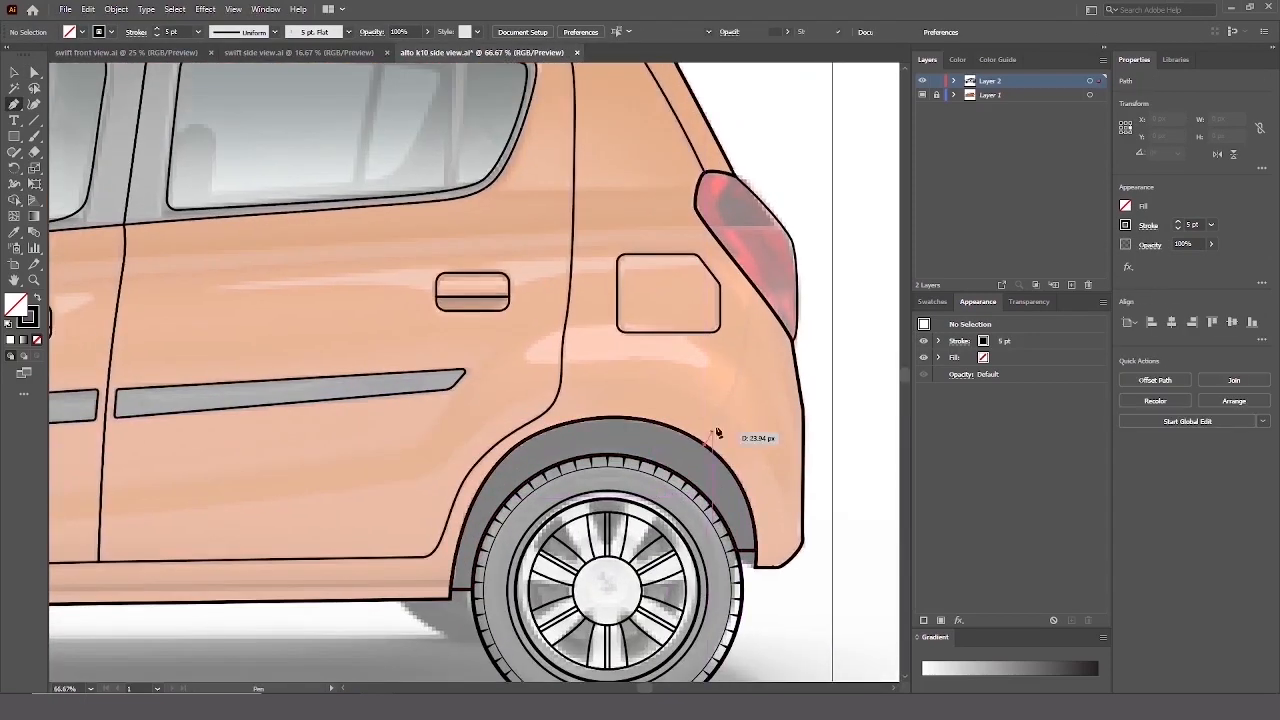
pyautogui.click(722, 417)
pyautogui.moveTo(754, 288); pyautogui.dragTo(755, 333)
pyautogui.click(755, 331)
pyautogui.keyDown('ctrl'); pyautogui.click(816, 224); pyautogui.keyUp('ctrl')
# Match the rear bumper seam to the thinner detail lines with a 3 pt stroke.
pyautogui.scroll(-2, 775, 525)
pyautogui.hotkey('ctrl', 'z')
pyautogui.press('i')
pyautogui.click(762, 482)
pyautogui.keyDown('ctrl'); pyautogui.click(840, 410); pyautogui.keyUp('ctrl')
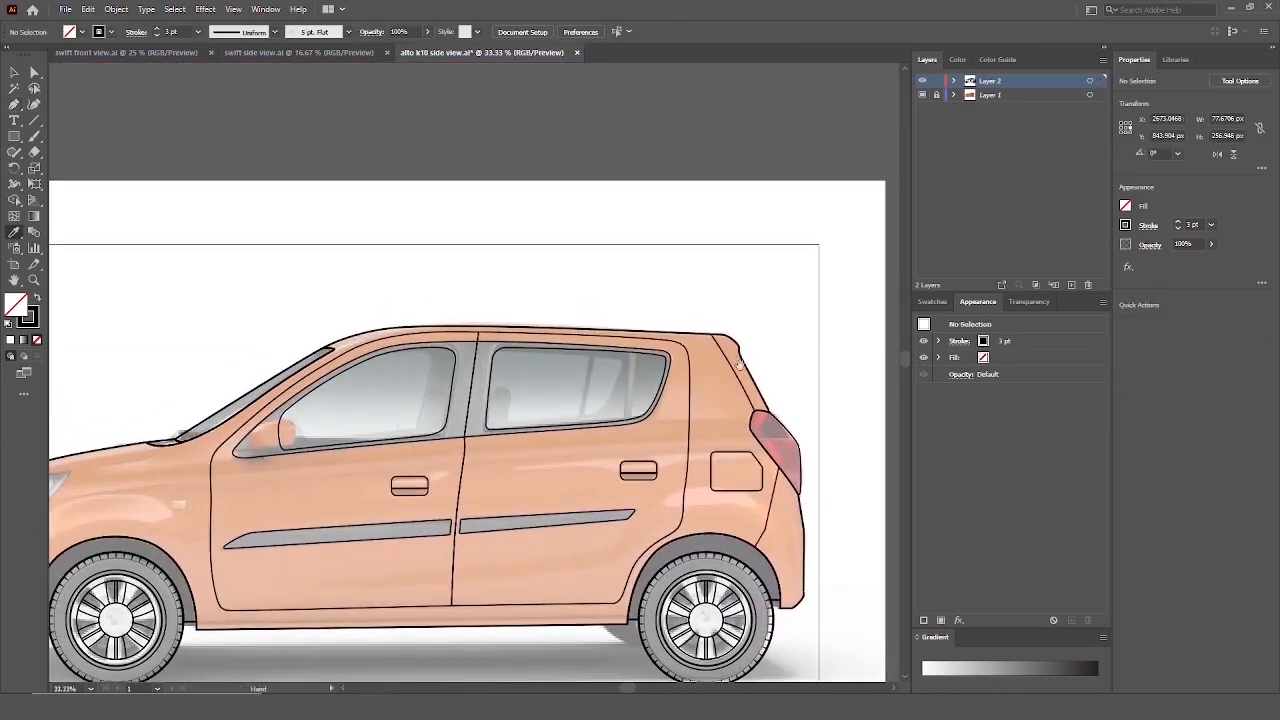
# Trace the headlamp's front edge and lower edge, starting at the body outline.
pyautogui.moveTo(492, 358); pyautogui.dragTo(700, 300)
pyautogui.press('p')
pyautogui.scroll(2, 377, 413)
pyautogui.moveTo(377, 413); pyautogui.dragTo(529, 243)
pyautogui.scroll(1, 214, 318)
pyautogui.moveTo(333, 388); pyautogui.dragTo(421, 458)
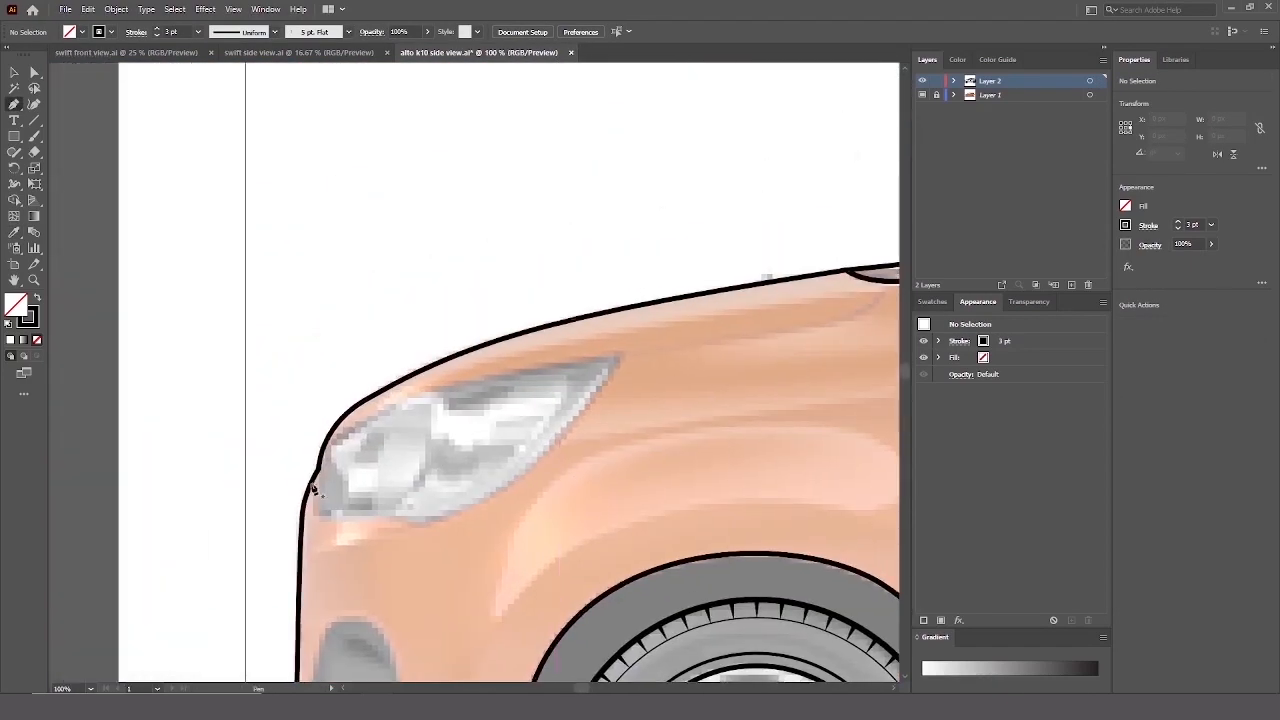
pyautogui.click(318, 473)
pyautogui.click(319, 520)
pyautogui.moveTo(445, 522); pyautogui.dragTo(474, 516)
pyautogui.moveTo(474, 516); pyautogui.dragTo(447, 546)
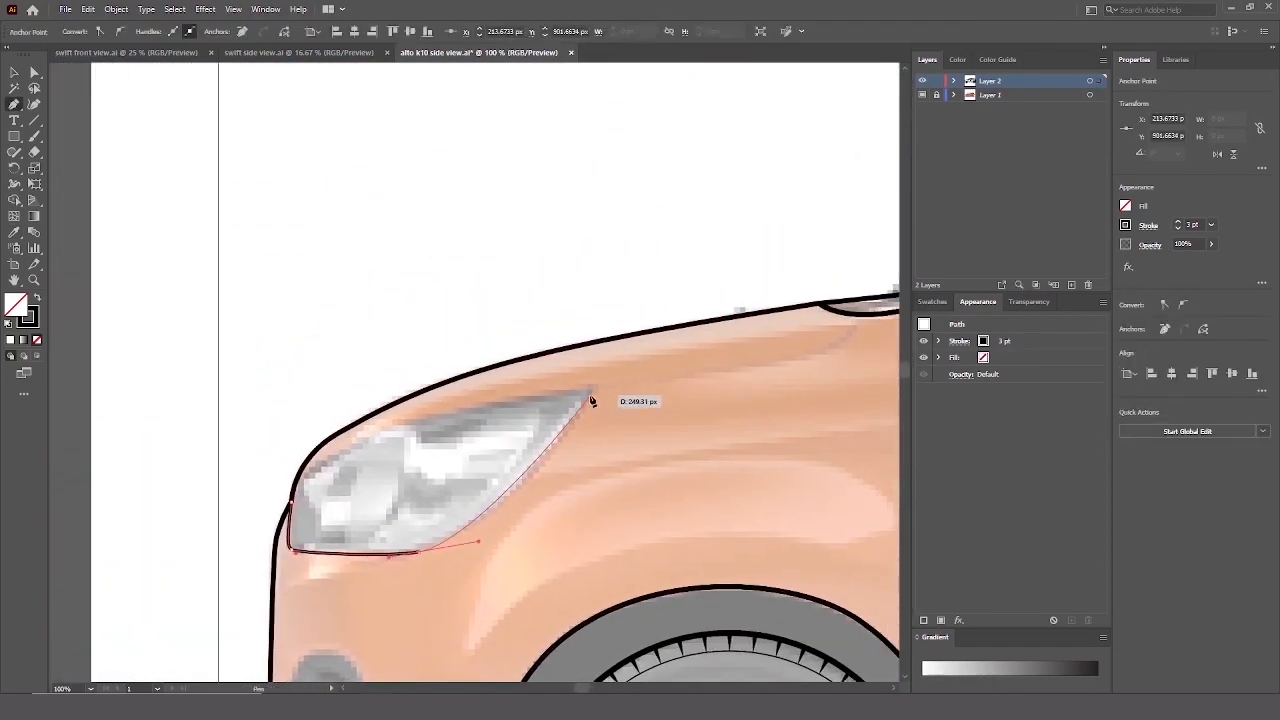
# Complete the headlamp outline with its curved rear and upper edges, and slightly round its lower front corner.
pyautogui.moveTo(427, 435); pyautogui.dragTo(519, 442)
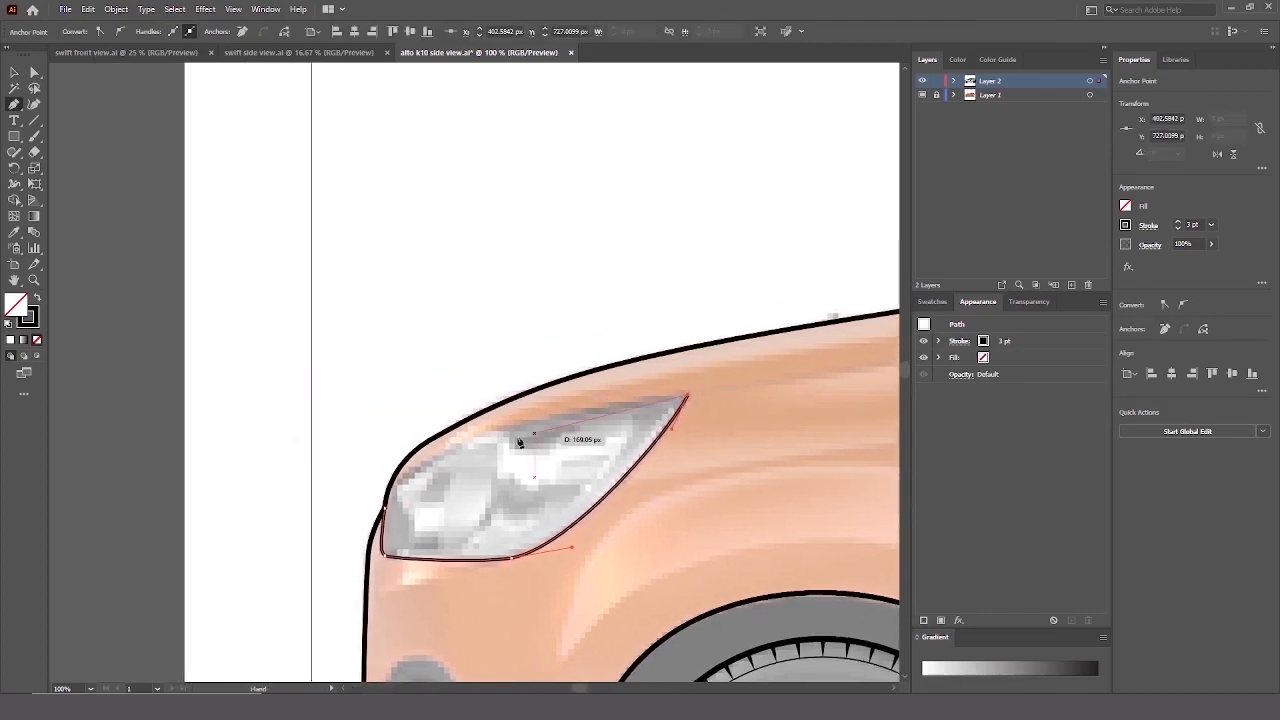
pyautogui.moveTo(612, 397); pyautogui.dragTo(614, 402)
pyautogui.moveTo(672, 417); pyautogui.dragTo(627, 407)
pyautogui.moveTo(491, 391); pyautogui.dragTo(474, 414)
pyautogui.keyDown('ctrl'); pyautogui.click(462, 457); pyautogui.keyUp('ctrl')
pyautogui.moveTo(462, 458); pyautogui.dragTo(497, 428)
pyautogui.keyDown('ctrl'); pyautogui.click(422, 474); pyautogui.keyUp('ctrl')
pyautogui.keyDown('ctrl'); pyautogui.click(420, 523); pyautogui.keyUp('ctrl')
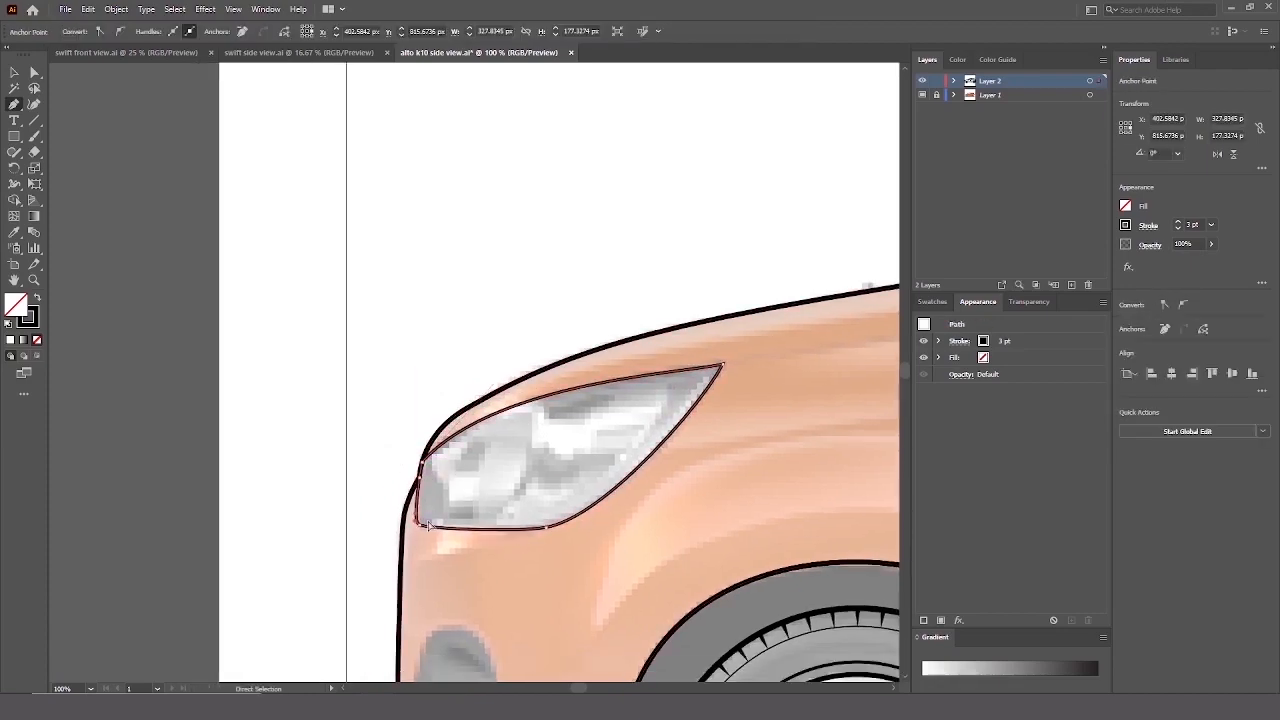
# Set the headlamp outline's stroke to 5 pt.
pyautogui.scroll(-3, 491, 448)
pyautogui.scroll(4, 368, 438)
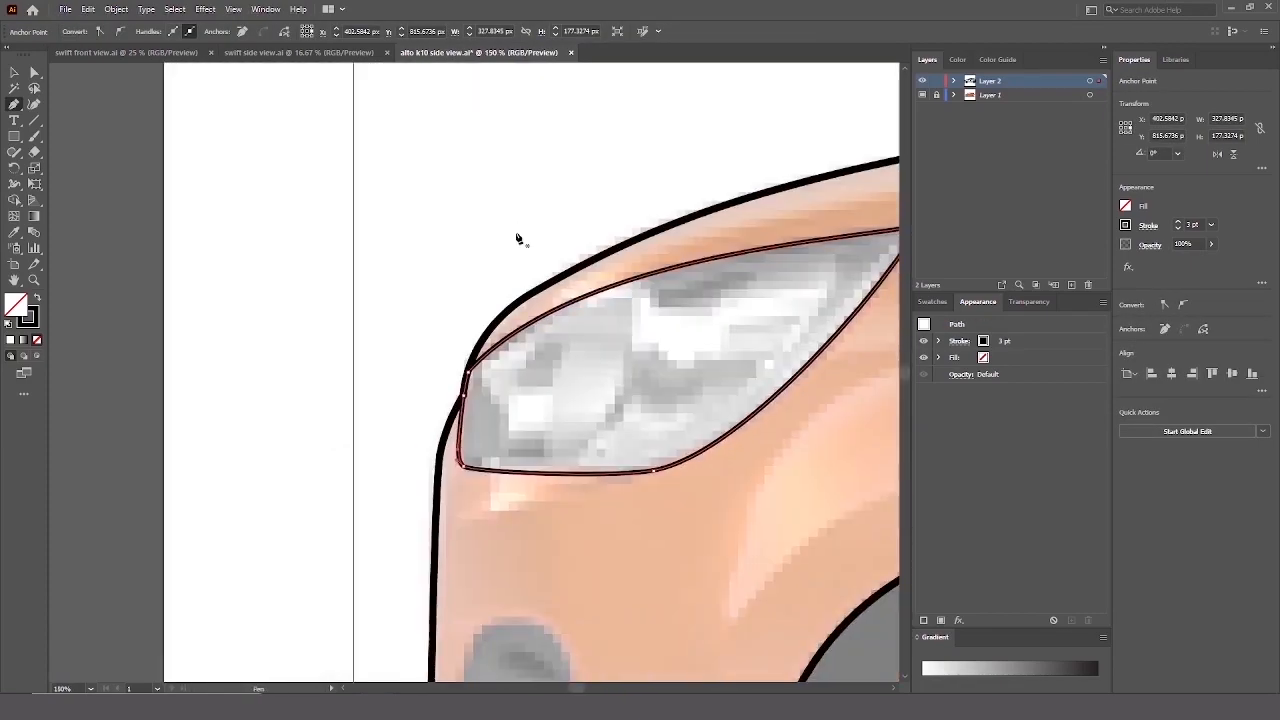
pyautogui.click(1179, 222)
pyautogui.keyDown('ctrl'); pyautogui.click(754, 514); pyautogui.keyUp('ctrl')
pyautogui.scroll(-4, 520, 407)
pyautogui.scroll(4, 590, 380)
# Draw a curved dividing line inside the headlamp from its upper edge to its lower edge with a 3 pt stroke.
pyautogui.moveTo(608, 412); pyautogui.dragTo(673, 416)
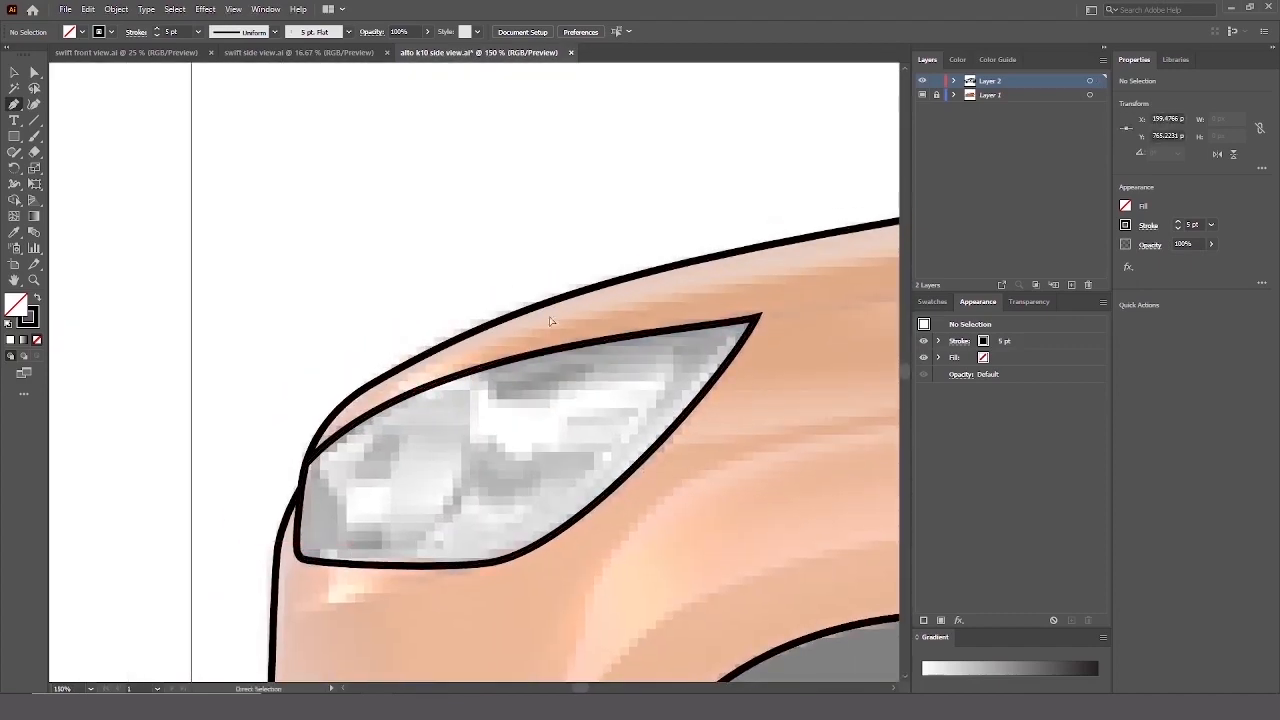
pyautogui.moveTo(380, 565); pyautogui.dragTo(460, 546)
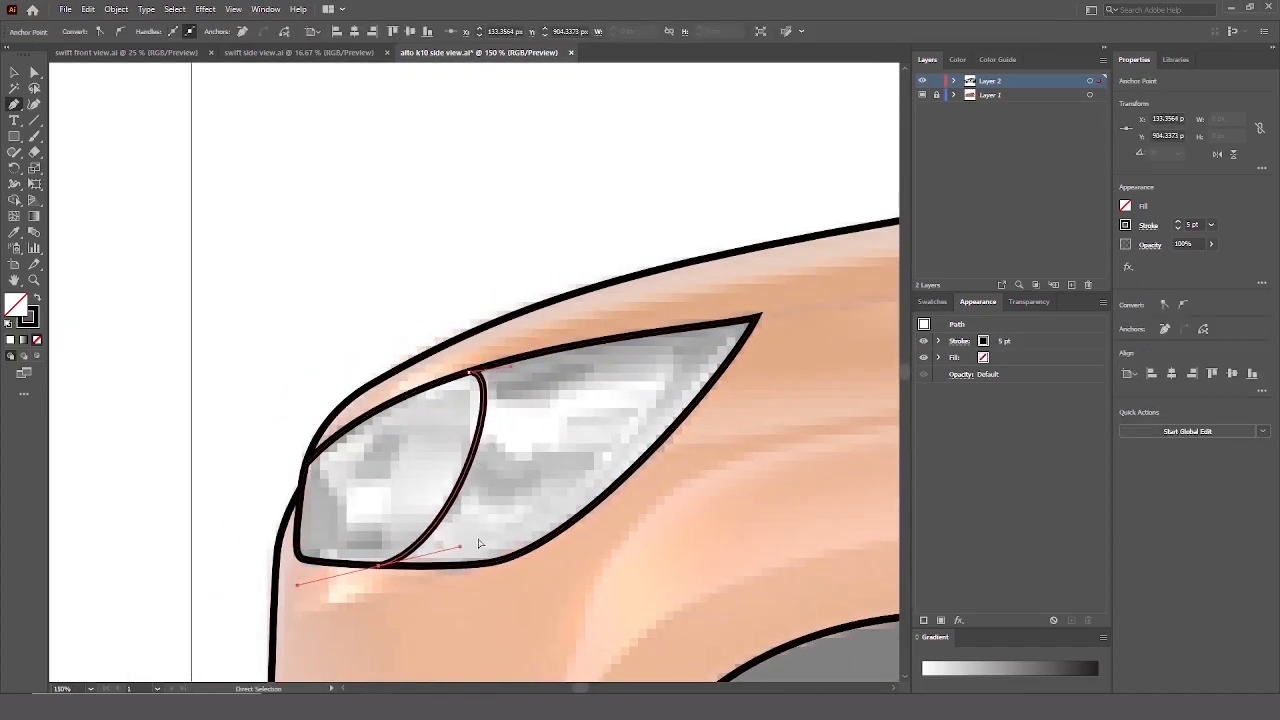
pyautogui.click(1179, 228)
pyautogui.click(1179, 228)
pyautogui.keyDown('ctrl'); pyautogui.click(720, 531); pyautogui.keyUp('ctrl')
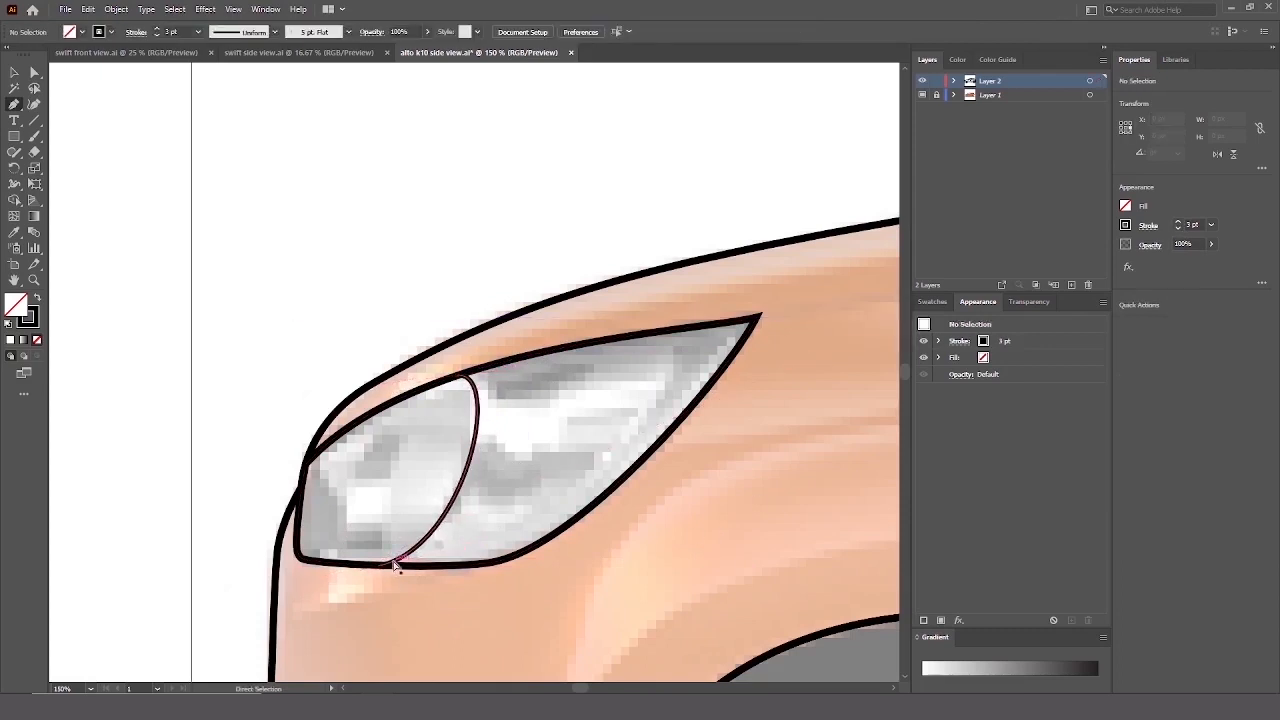
# Shift the lower end of the headlamp's dividing curve forward and adjust its curvature.
pyautogui.moveTo(380, 565); pyautogui.dragTo(363, 565)
pyautogui.moveTo(451, 545)
pyautogui.mouseDown()
pyautogui.moveTo(475, 539)
pyautogui.moveTo(421, 548)
pyautogui.moveTo(444, 548)
pyautogui.mouseUp()
pyautogui.keyDown('ctrl'); pyautogui.click(518, 485); pyautogui.keyUp('ctrl')
pyautogui.moveTo(504, 542)
pyautogui.mouseDown()
pyautogui.moveTo(533, 530)
pyautogui.moveTo(508, 550)
pyautogui.mouseUp()
pyautogui.hotkey('ctrl', 'z')
pyautogui.hotkey('ctrl', 'z')
# Draw a closed curved shape whose upper edge runs just inside the headlamp's lower rear edge, and smooth its bend.
pyautogui.click(400, 550)
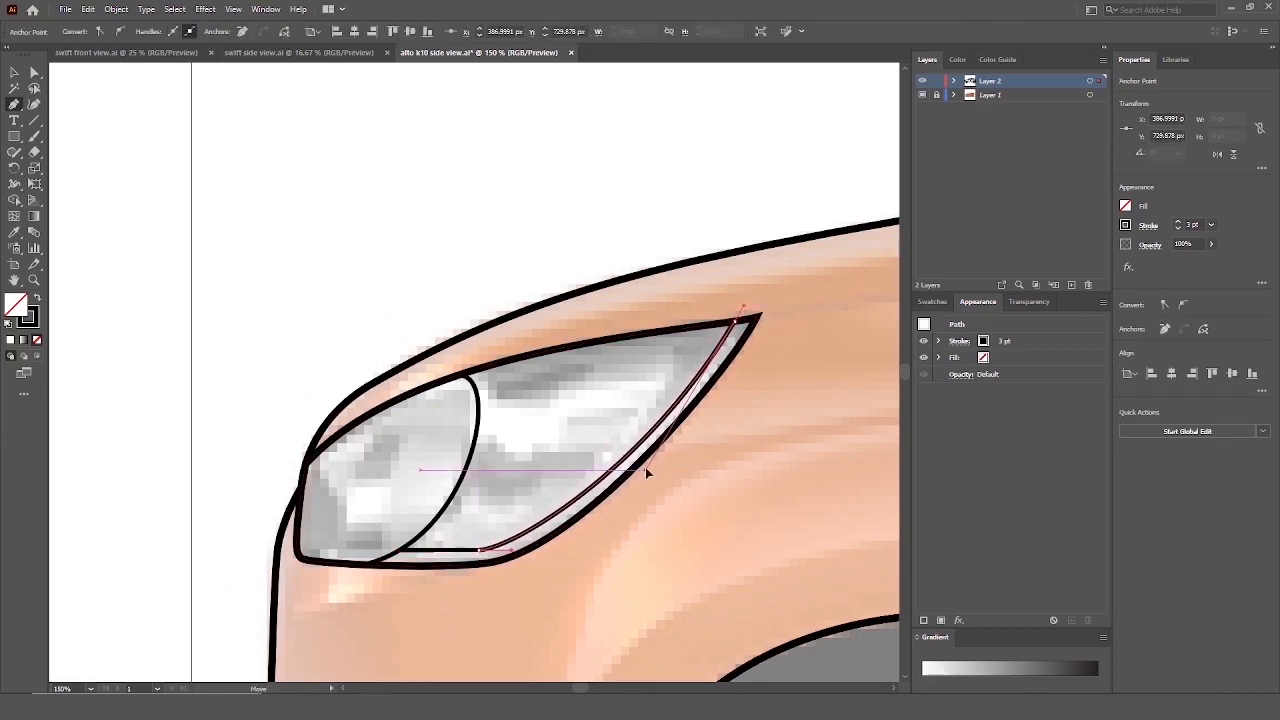
pyautogui.keyDown('ctrl'); pyautogui.click(512, 404); pyautogui.keyUp('ctrl')
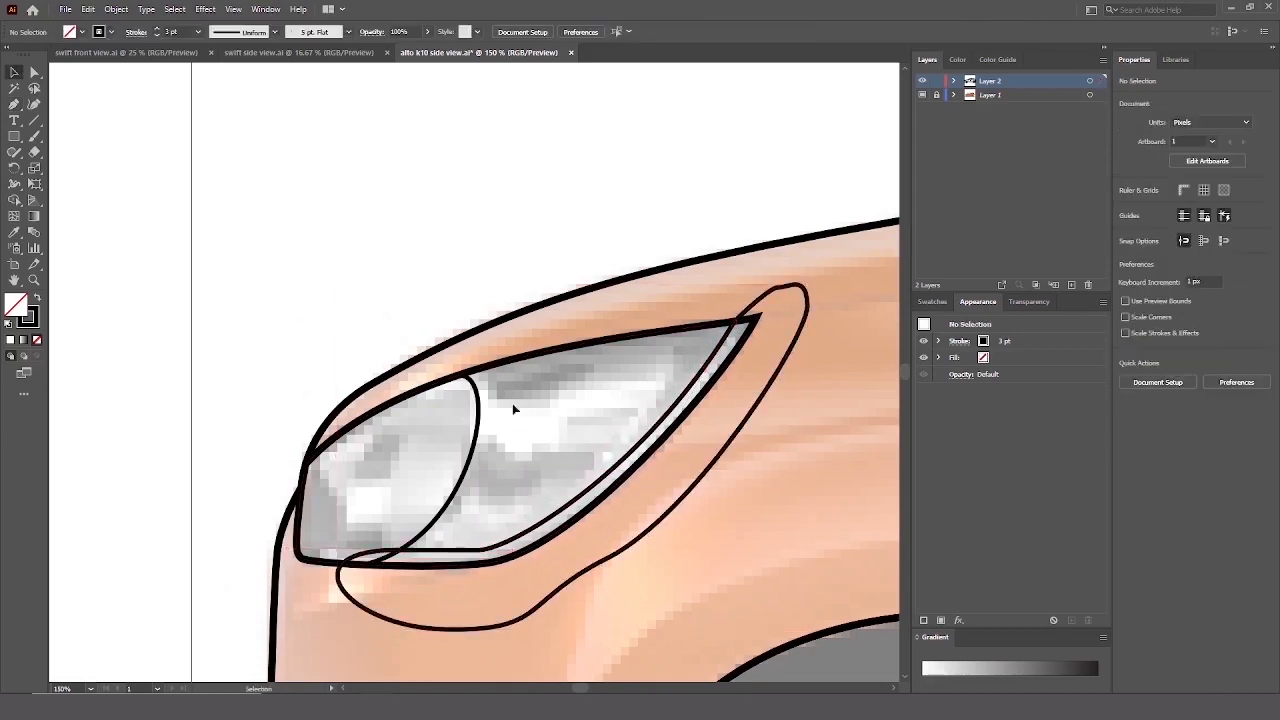
pyautogui.keyDown('ctrl'); pyautogui.click(484, 553); pyautogui.keyUp('ctrl')
pyautogui.keyDown('alt'); pyautogui.moveTo(495, 546); pyautogui.dragTo(522, 540); pyautogui.keyUp('alt')
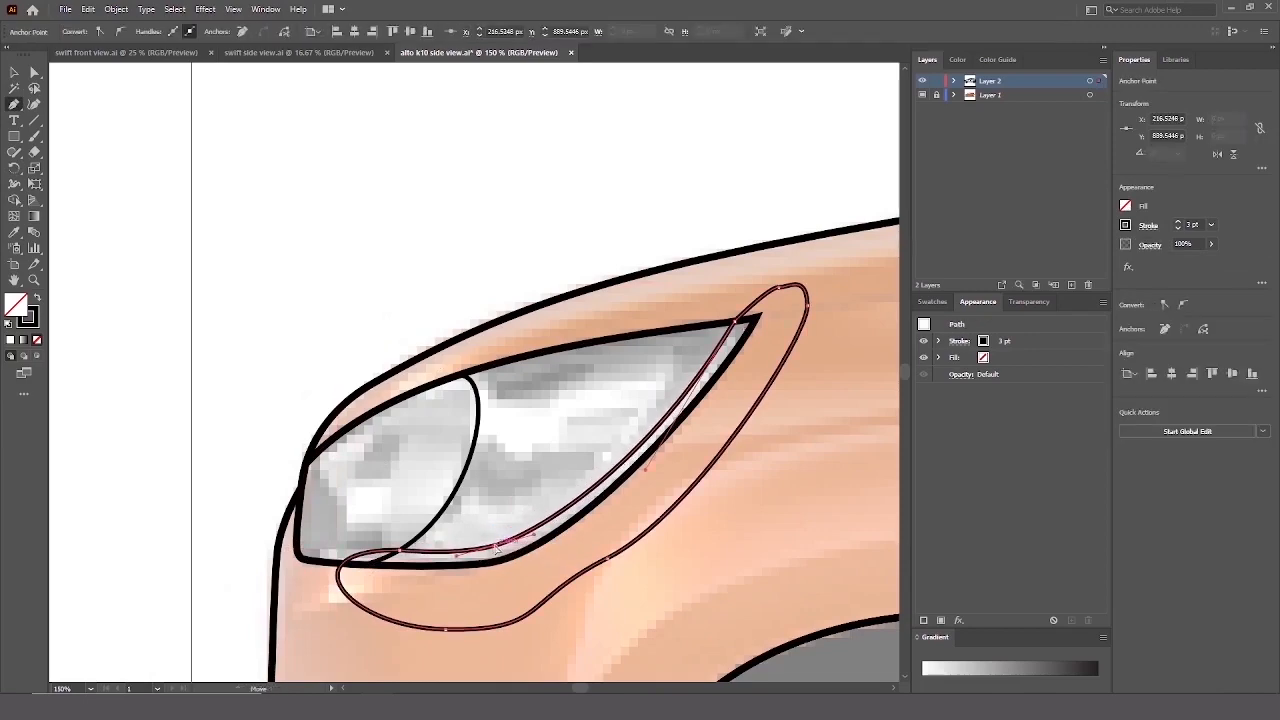
pyautogui.keyDown('ctrl'); pyautogui.click(640, 405); pyautogui.keyUp('ctrl')
# Copy the headlamp outline in place and trim the curved shape's part outside the lamp with Shape Builder.
pyautogui.press('v')
pyautogui.click(688, 330)
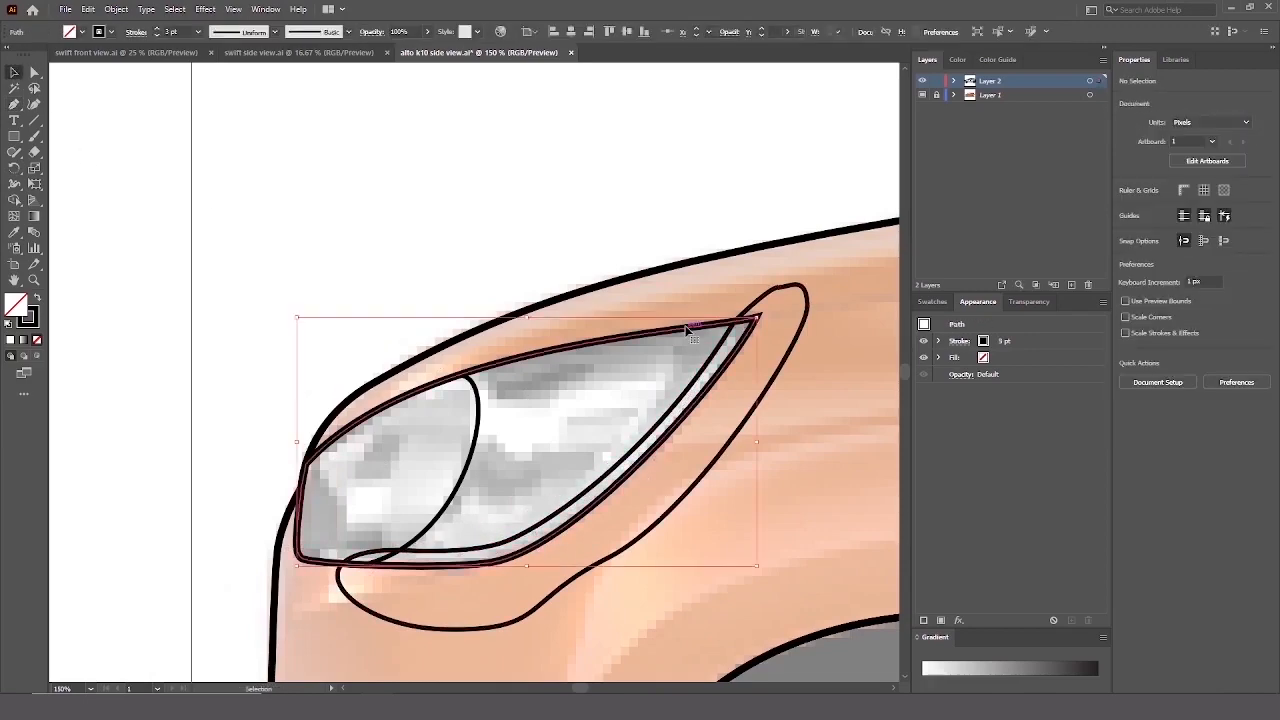
pyautogui.keyDown('shift'); pyautogui.click(693, 330); pyautogui.keyUp('shift')
pyautogui.click(756, 316)
pyautogui.hotkey('ctrl', 'c')
pyautogui.hotkey('ctrl', 'f')
pyautogui.keyDown('shift'); pyautogui.click(774, 291); pyautogui.keyUp('shift')
pyautogui.hotkey('shift', 'm')
pyautogui.keyDown('alt'); pyautogui.click(718, 430); pyautogui.keyUp('alt')
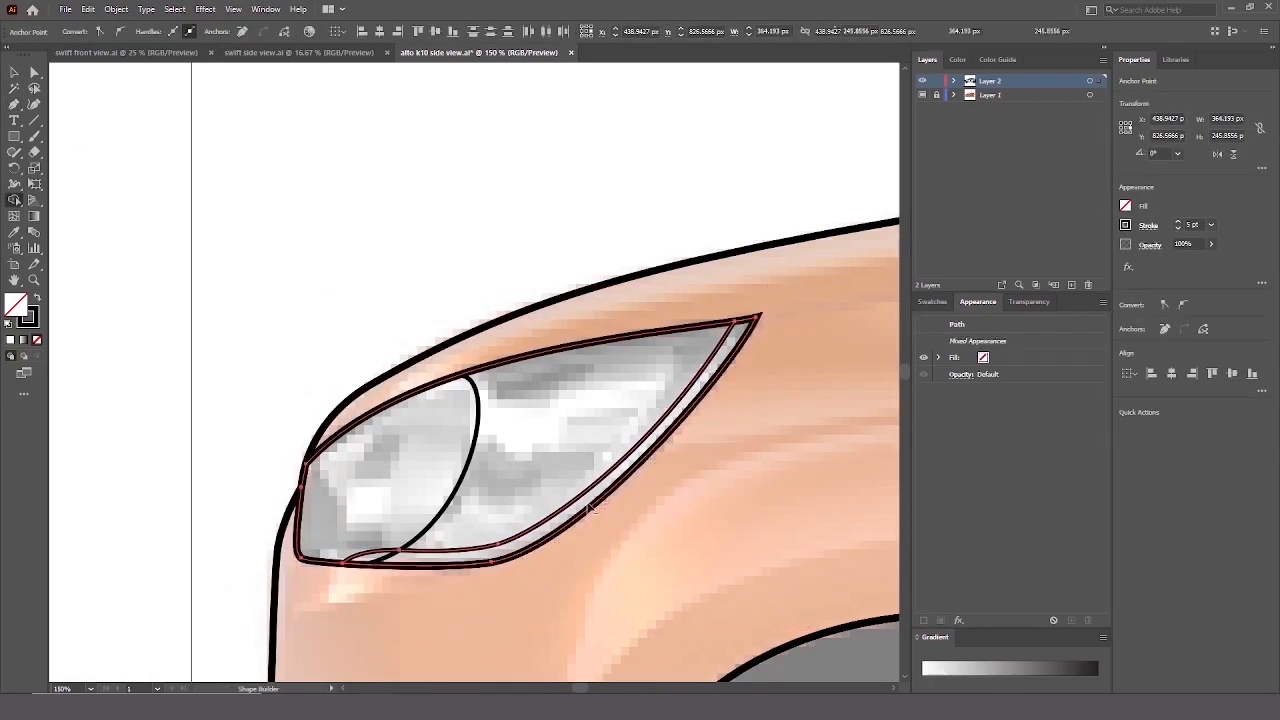
# Trim away the copied lamp area and the strip's front end with Shape Builder, keeping the strip behind the dividing curve.
pyautogui.keyDown('alt'); pyautogui.click(590, 430); pyautogui.keyUp('alt')
pyautogui.press('v')
pyautogui.hotkey('ctrl', 'a')
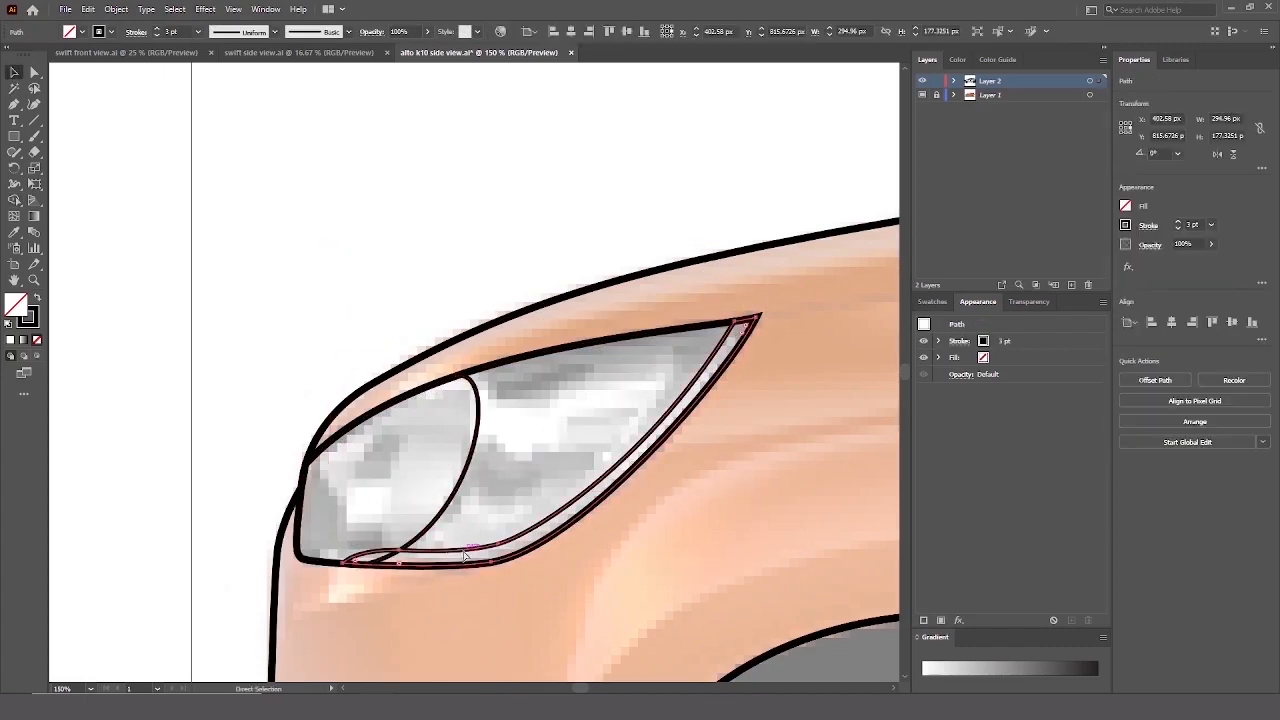
pyautogui.hotkey('shift', 'm')
pyautogui.keyDown('alt'); pyautogui.click(376, 556); pyautogui.keyUp('alt')
pyautogui.keyDown('ctrl'); pyautogui.click(351, 538); pyautogui.keyUp('ctrl')
pyautogui.moveTo(351, 563); pyautogui.dragTo(383, 583)
pyautogui.hotkey('ctrl', 'z')
# Split the headlamp into front and rear sections along the dividing curve with Shape Builder.
pyautogui.keyDown('ctrl'); pyautogui.click(441, 517); pyautogui.keyUp('ctrl')
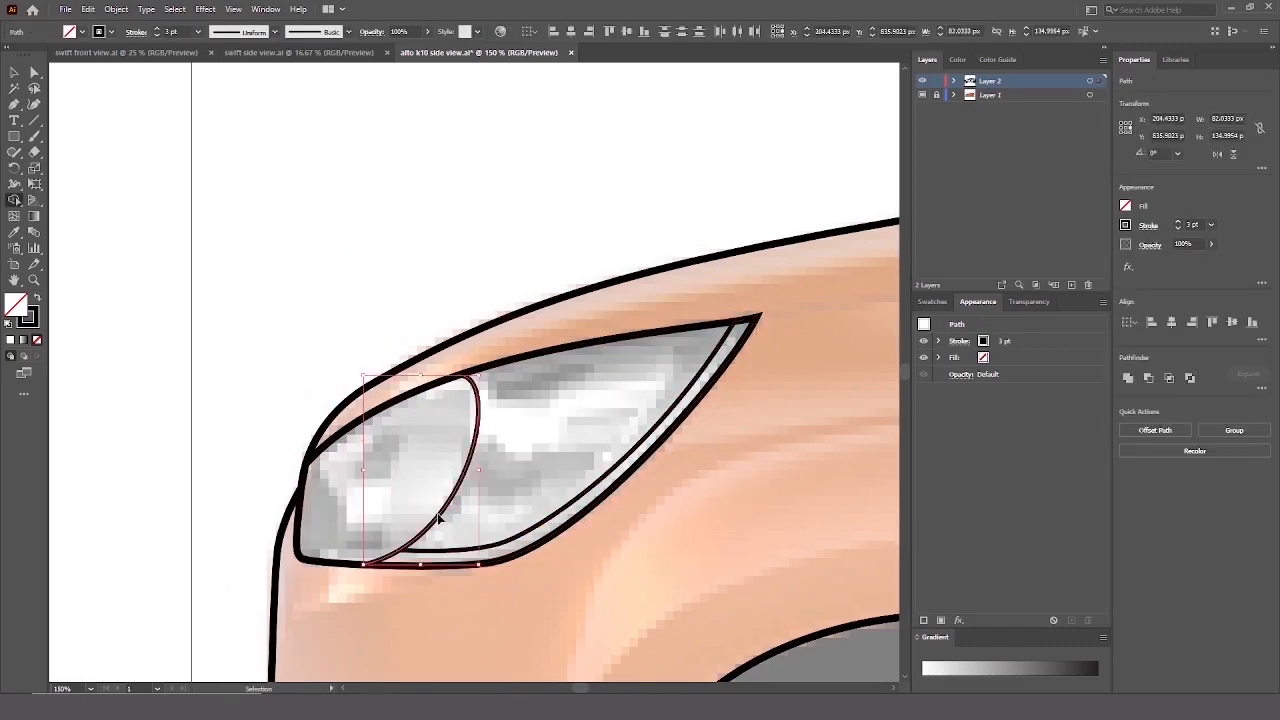
pyautogui.keyDown('ctrl'); pyautogui.keyDown('shift'); pyautogui.click(446, 384); pyautogui.keyUp('shift'); pyautogui.keyUp('ctrl')
pyautogui.keyDown('ctrl'); pyautogui.click(500, 385); pyautogui.keyUp('ctrl')
pyautogui.keyDown('ctrl'); pyautogui.click(531, 358); pyautogui.keyUp('ctrl')
pyautogui.keyDown('ctrl'); pyautogui.keyDown('shift'); pyautogui.click(479, 400); pyautogui.keyUp('shift'); pyautogui.keyUp('ctrl')
pyautogui.click(440, 420)
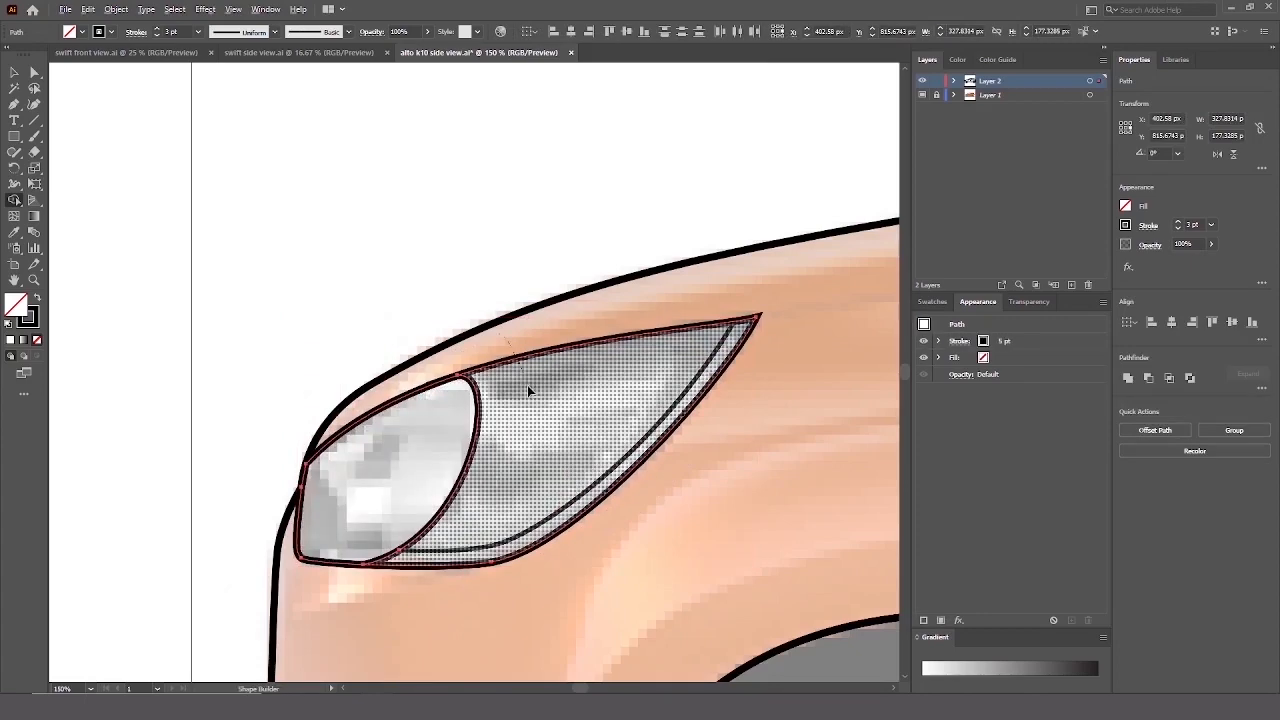
pyautogui.click(527, 388)
# Delete the leftover dividing curve and set the headlamp's front section to a 3 pt stroke.
pyautogui.press('v')
pyautogui.click(200, 261)
pyautogui.moveTo(477, 427); pyautogui.dragTo(392, 384)
pyautogui.press('Delete')
pyautogui.click(478, 414)
pyautogui.click(1178, 222)
pyautogui.click(1178, 222)
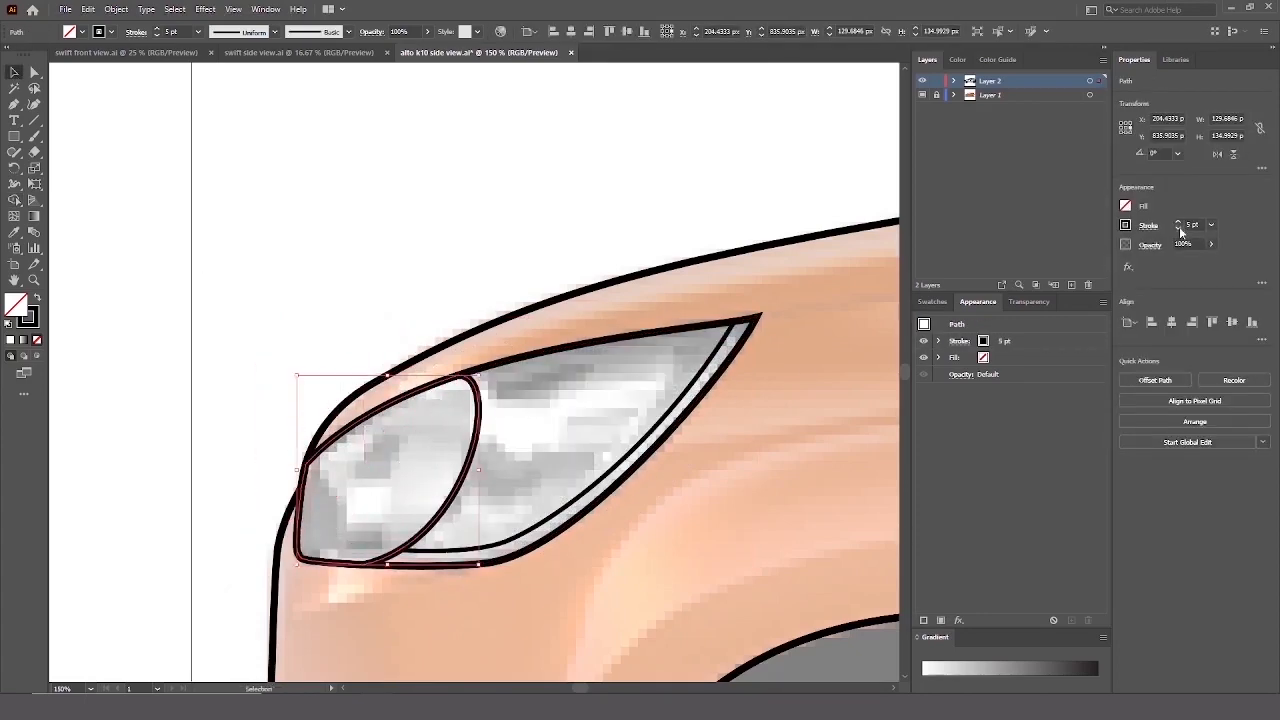
pyautogui.click(680, 172)
# Trace the fog lamp housing below the headlamp as a closed arch shape with a flat base.
pyautogui.scroll(-5, 615, 484)
pyautogui.scroll(4, 388, 402)
pyautogui.moveTo(476, 473); pyautogui.dragTo(442, 480)
pyautogui.press('p')
pyautogui.scroll(1, 380, 375)
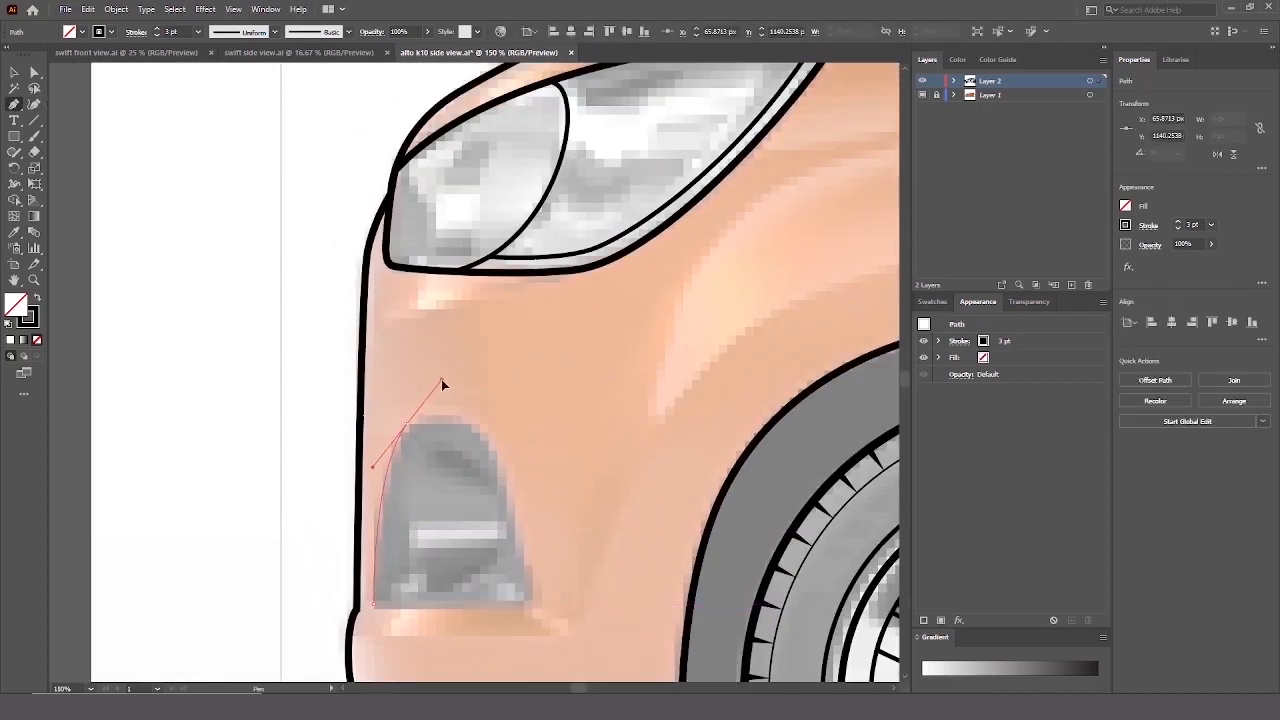
pyautogui.moveTo(441, 380); pyautogui.dragTo(441, 380)
pyautogui.hotkey('ctrl', 'z')
pyautogui.moveTo(396, 447); pyautogui.dragTo(414, 415)
pyautogui.moveTo(491, 447); pyautogui.dragTo(505, 481)
pyautogui.moveTo(531, 600); pyautogui.dragTo(538, 549)
pyautogui.click(541, 539)
pyautogui.click(383, 544)
# Adjust the fog lamp housing's rear side and lower rear corner to follow the photo.
pyautogui.moveTo(510, 433); pyautogui.dragTo(514, 431)
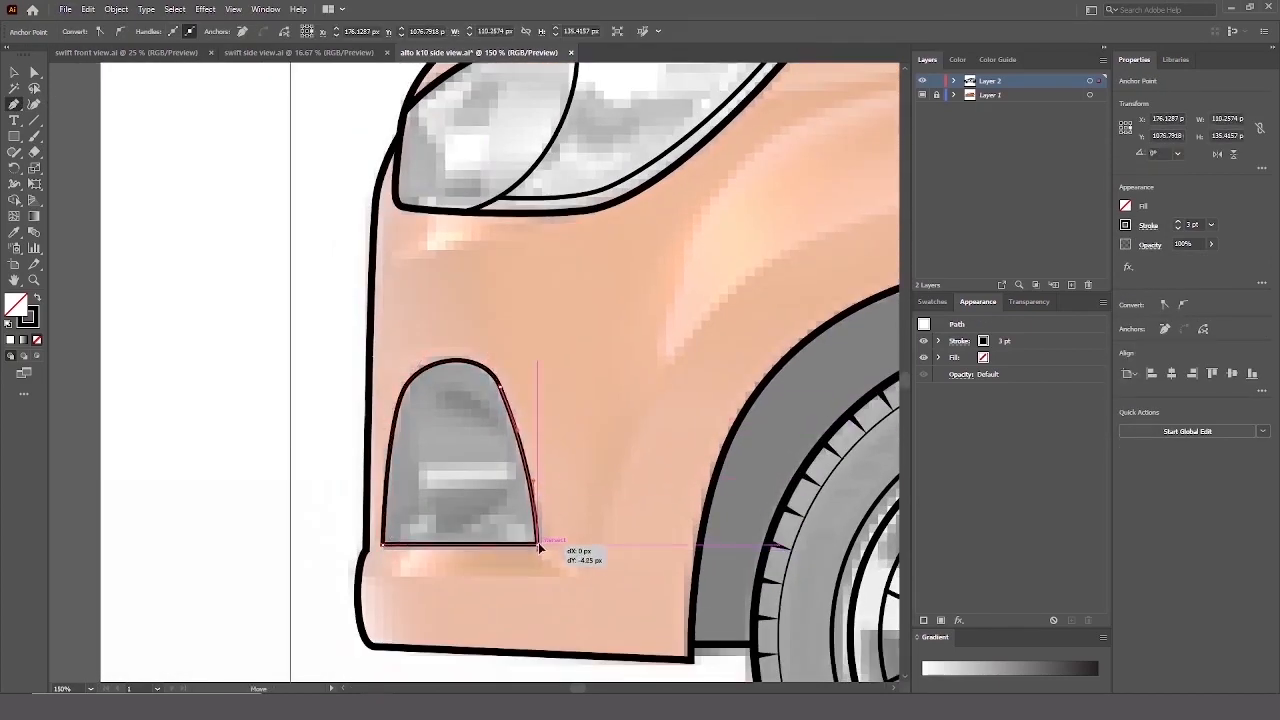
pyautogui.moveTo(539, 548); pyautogui.dragTo(538, 546)
pyautogui.moveTo(517, 430); pyautogui.dragTo(523, 428)
pyautogui.keyDown('ctrl'); pyautogui.click(466, 422); pyautogui.keyUp('ctrl')
pyautogui.scroll(-4, 471, 430)
pyautogui.scroll(3, 498, 428)
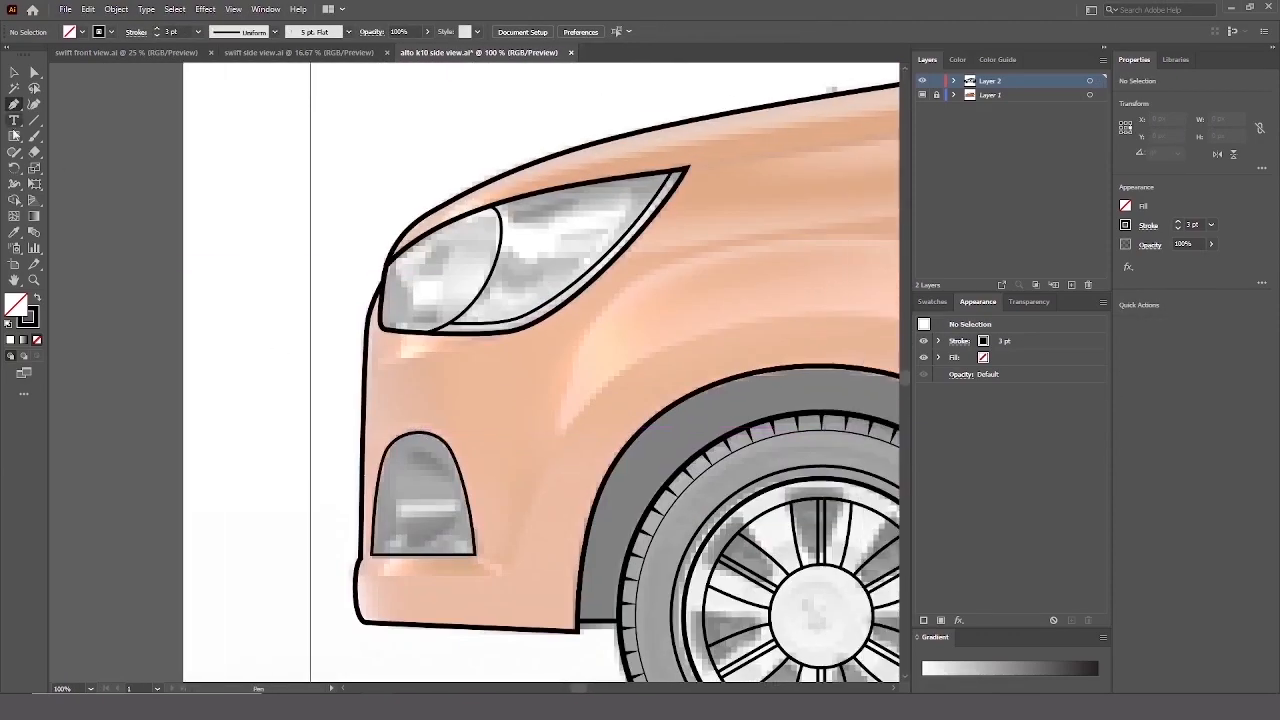
# Draw an upright ellipse inside the fog lamp housing and widen it slightly.
pyautogui.moveTo(14, 135); pyautogui.dragTo(70, 137)
pyautogui.moveTo(404, 456); pyautogui.dragTo(447, 542)
pyautogui.keyDown('ctrl'); pyautogui.click(434, 475); pyautogui.keyUp('ctrl')
pyautogui.scroll(-1, 432, 420)
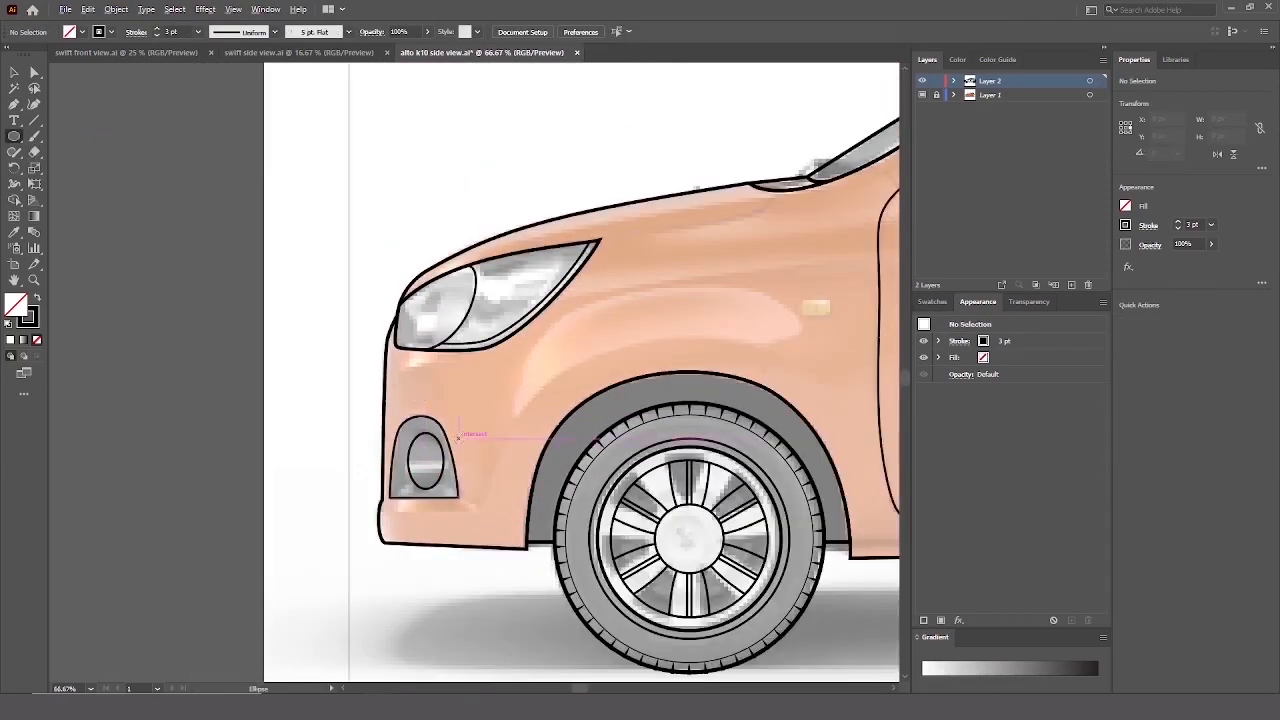
pyautogui.scroll(2, 461, 442)
pyautogui.moveTo(426, 489); pyautogui.dragTo(415, 488)
pyautogui.keyDown('ctrl'); pyautogui.click(402, 472); pyautogui.keyUp('ctrl')
# Narrow the fog lamp ellipse to about 40 by 90 px and place it nearer the housing's rear side.
pyautogui.scroll(-5, 302, 308)
pyautogui.scroll(4, 304, 320)
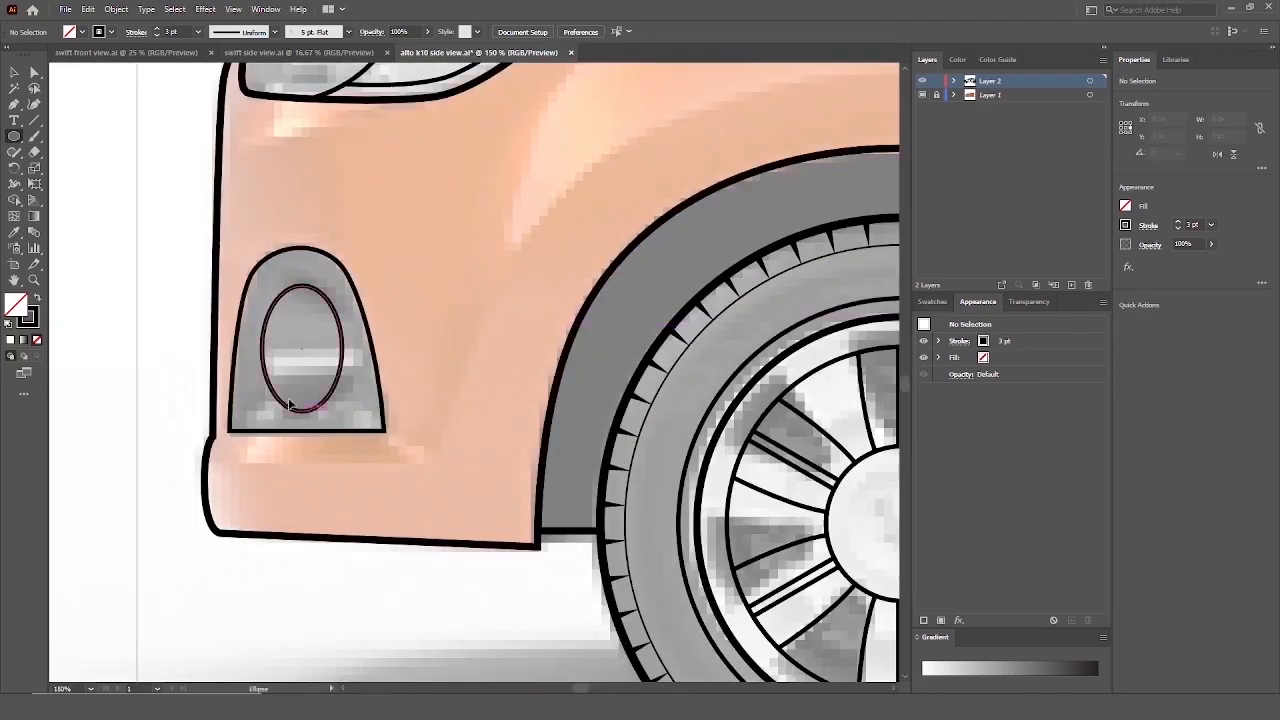
pyautogui.keyDown('ctrl'); pyautogui.click(322, 352); pyautogui.keyUp('ctrl')
pyautogui.moveTo(303, 351); pyautogui.dragTo(288, 351)
pyautogui.keyDown('ctrl'); pyautogui.click(384, 207); pyautogui.keyUp('ctrl')
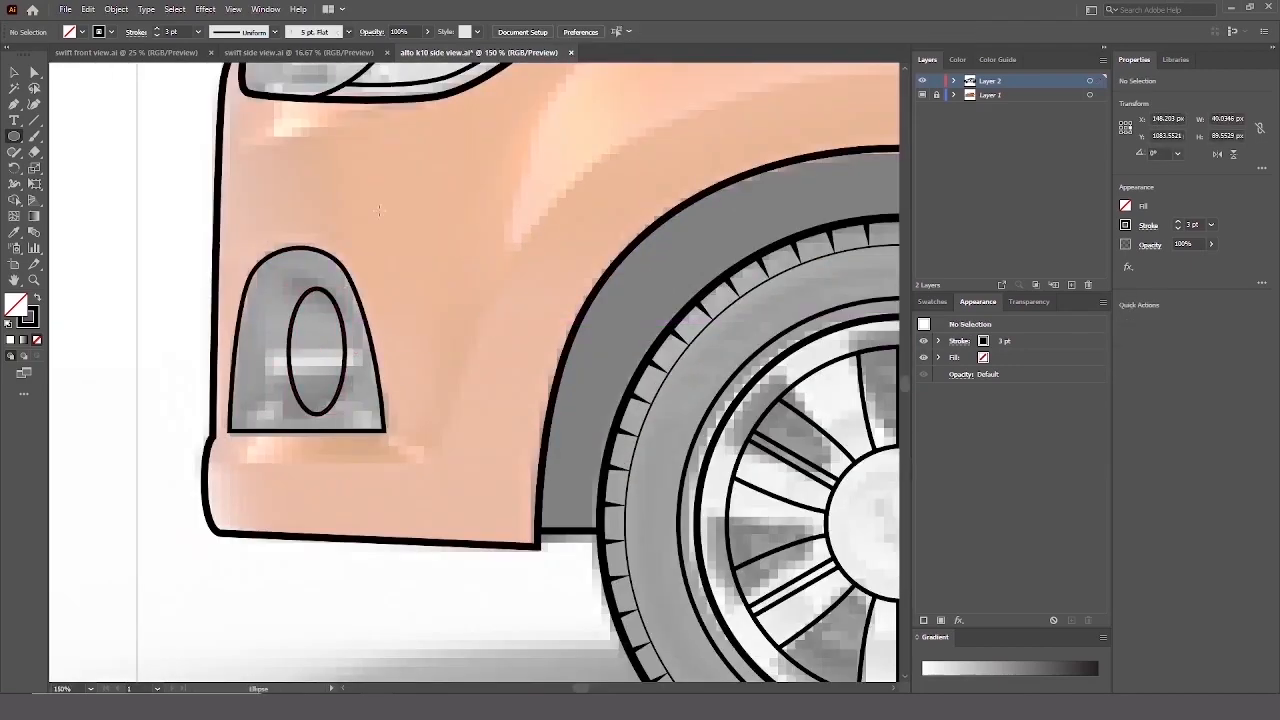
# Trace a curved arch inside the fog lamp housing, rising from its flat base around the ellipse and back down.
pyautogui.press('p')
pyautogui.scroll(-1, 277, 404)
pyautogui.scroll(1, 265, 420)
pyautogui.click(270, 424)
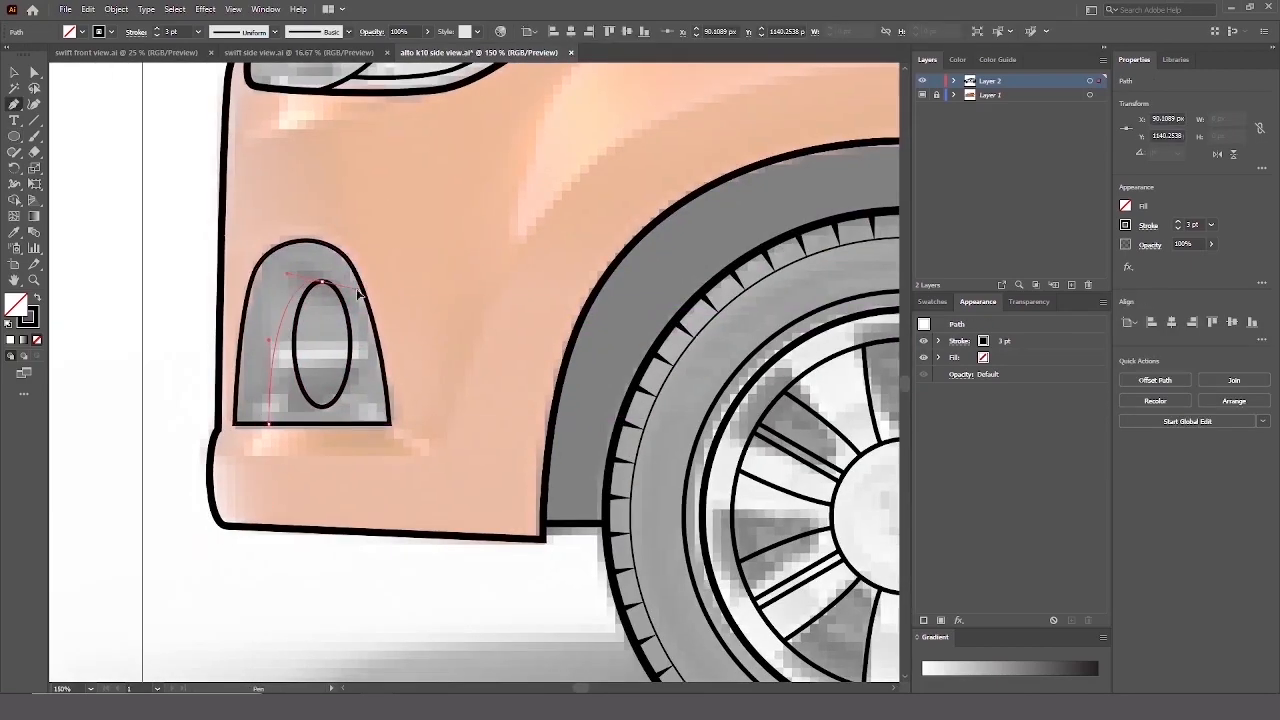
pyautogui.moveTo(318, 288); pyautogui.dragTo(353, 307)
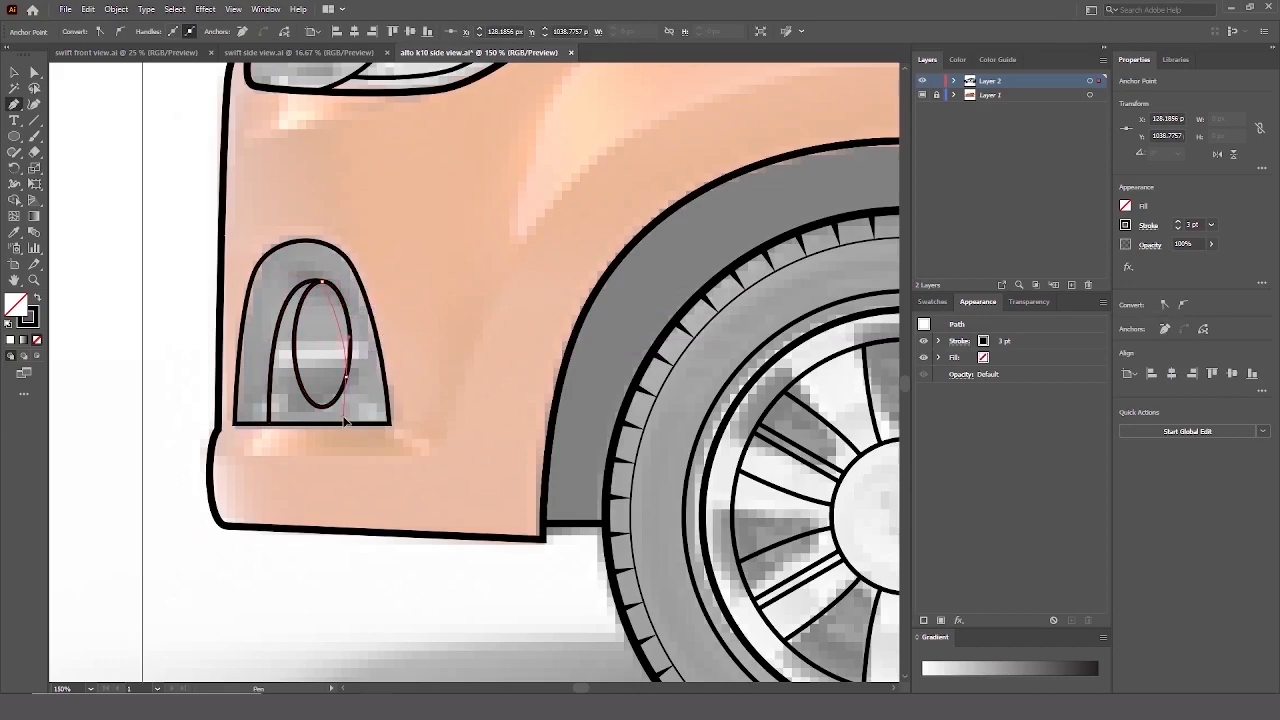
# Try to trim the inner arch against the ellipse and the fog lamp housing with the Shape Builder.
pyautogui.keyDown('ctrl'); pyautogui.keyDown('shift'); pyautogui.click(346, 310); pyautogui.keyUp('shift'); pyautogui.keyUp('ctrl')
pyautogui.hotkey('shift', 'm')
pyautogui.keyDown('alt'); pyautogui.click(341, 308); pyautogui.keyUp('alt')
pyautogui.keyDown('ctrl'); pyautogui.click(348, 316); pyautogui.keyUp('ctrl')
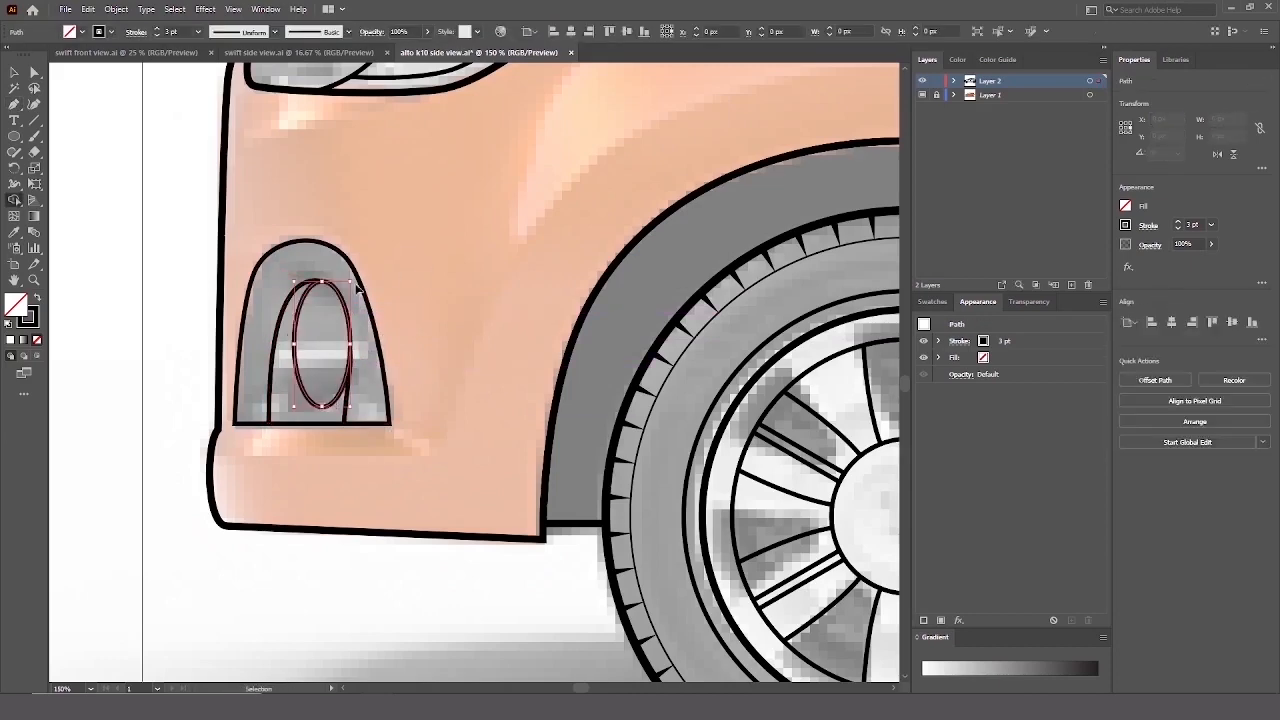
pyautogui.keyDown('ctrl'); pyautogui.click(347, 395); pyautogui.keyUp('ctrl')
pyautogui.keyDown('ctrl'); pyautogui.keyDown('shift'); pyautogui.click(282, 306); pyautogui.keyUp('shift'); pyautogui.keyUp('ctrl')
pyautogui.keyDown('ctrl'); pyautogui.click(371, 458); pyautogui.keyUp('ctrl')
pyautogui.scroll(-2, 292, 243)
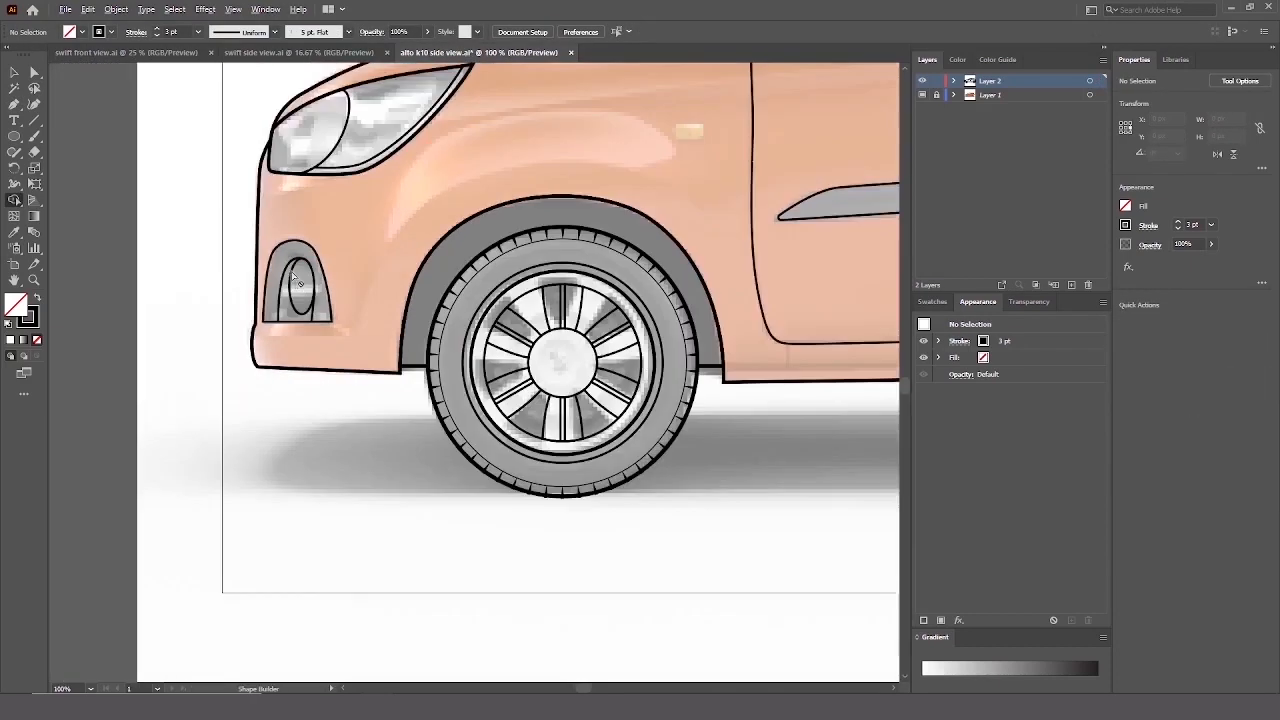
pyautogui.scroll(2, 332, 294)
pyautogui.keyDown('ctrl'); pyautogui.click(298, 446); pyautogui.keyUp('ctrl')
pyautogui.keyDown('ctrl'); pyautogui.keyDown('shift'); pyautogui.click(221, 415); pyautogui.keyUp('shift'); pyautogui.keyUp('ctrl')
pyautogui.keyDown('ctrl'); pyautogui.keyDown('shift'); pyautogui.click(247, 412); pyautogui.keyUp('shift'); pyautogui.keyUp('ctrl')
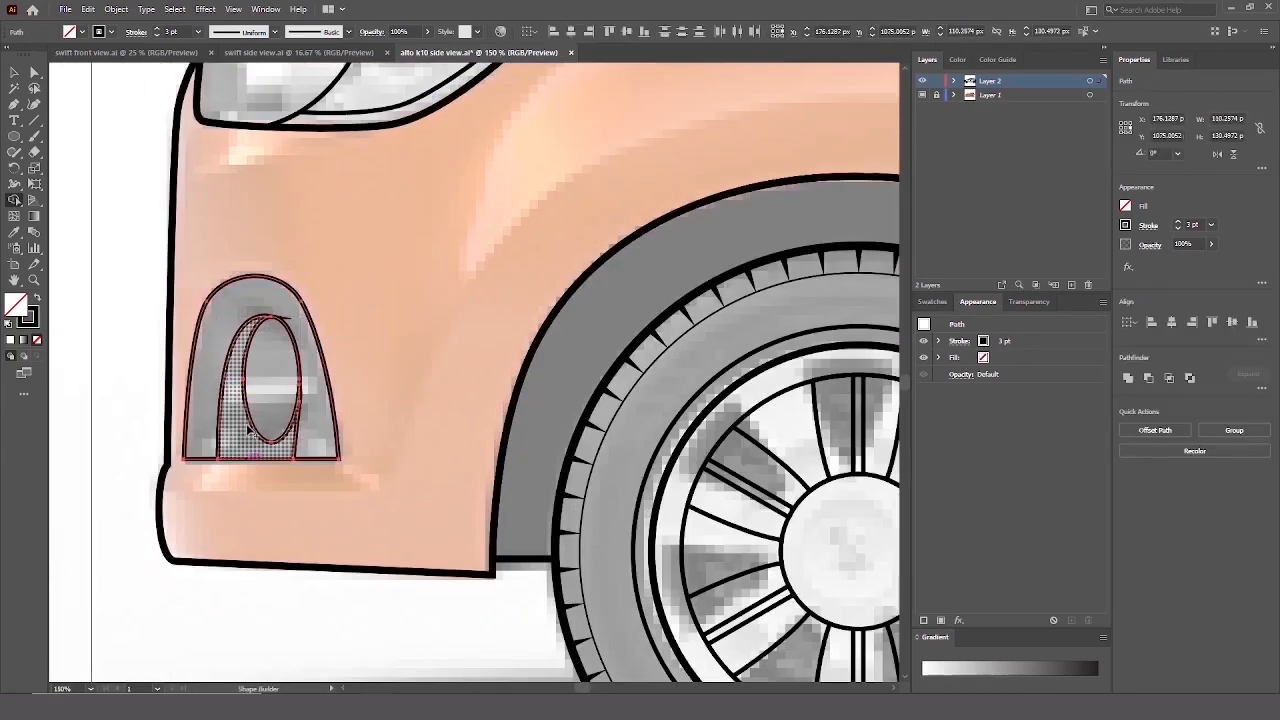
# Delete the fog lamp housing together with the ellipse and arch drawn inside it.
pyautogui.keyDown('ctrl'); pyautogui.moveTo(305, 307); pyautogui.dragTo(235, 362); pyautogui.keyUp('ctrl')
pyautogui.hotkey('ctrl', 'z')
pyautogui.press('Delete')
pyautogui.keyDown('ctrl'); pyautogui.click(298, 398); pyautogui.keyUp('ctrl')
pyautogui.press('Delete')
# Draw a narrow, slightly tilted upright ellipse over the fog lamp with a smaller ellipse of about 32 by 73 px inside it.
pyautogui.press('l')
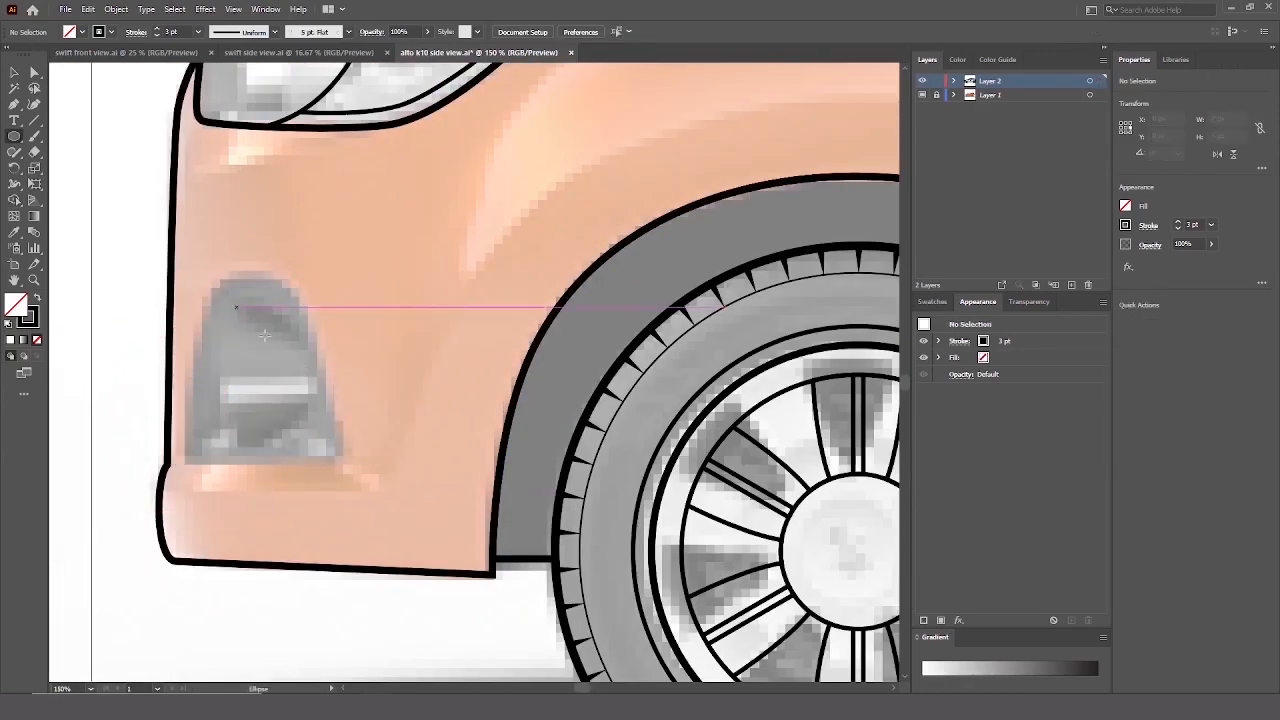
pyautogui.moveTo(243, 301); pyautogui.dragTo(286, 452)
pyautogui.keyDown('ctrl'); pyautogui.click(333, 407); pyautogui.keyUp('ctrl')
pyautogui.keyDown('ctrl'); pyautogui.click(289, 340); pyautogui.keyUp('ctrl')
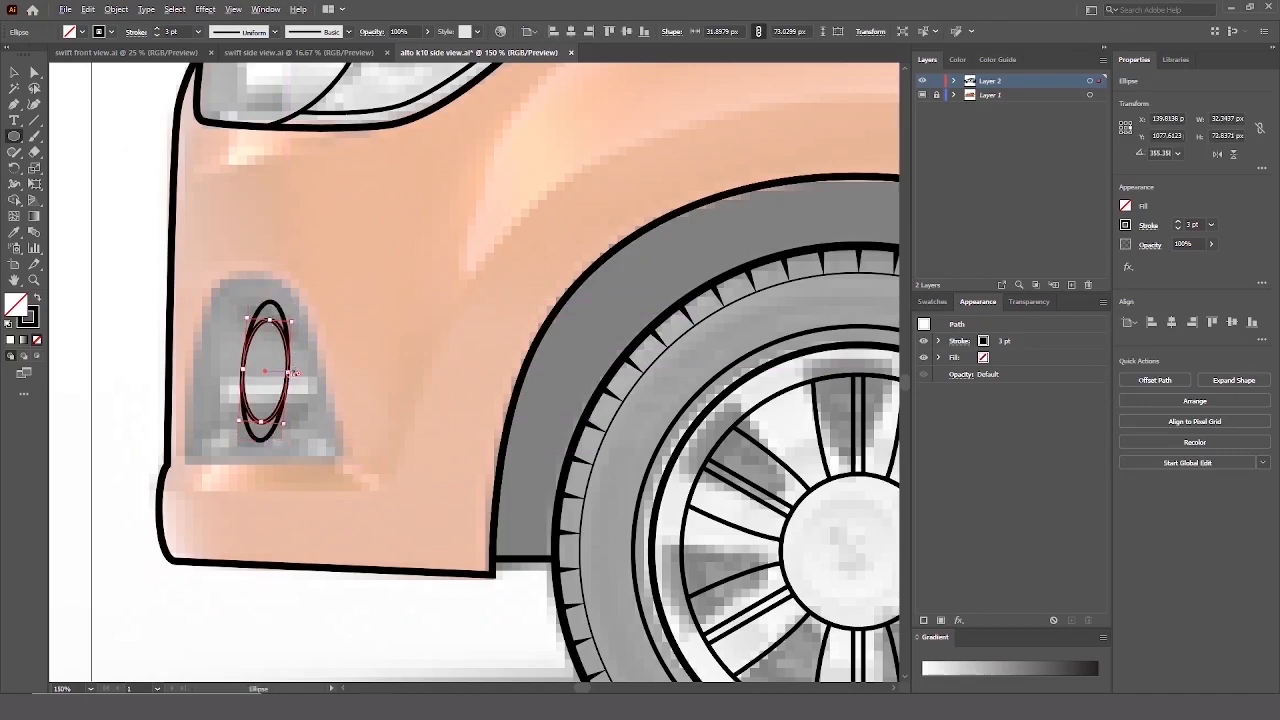
pyautogui.keyDown('ctrl'); pyautogui.keyDown('alt'); pyautogui.moveTo(272, 314); pyautogui.dragTo(272, 314); pyautogui.keyUp('alt'); pyautogui.keyUp('ctrl')
# Reshape the inner fog lamp ellipse to about 23 by 82 px so it sits evenly within the outer one.
pyautogui.keyDown('ctrl'); pyautogui.click(228, 398); pyautogui.keyUp('ctrl')
pyautogui.scroll(-1, 241, 410)
pyautogui.moveTo(241, 410); pyautogui.dragTo(151, 442)
pyautogui.keyDown('ctrl'); pyautogui.click(171, 378); pyautogui.keyUp('ctrl')
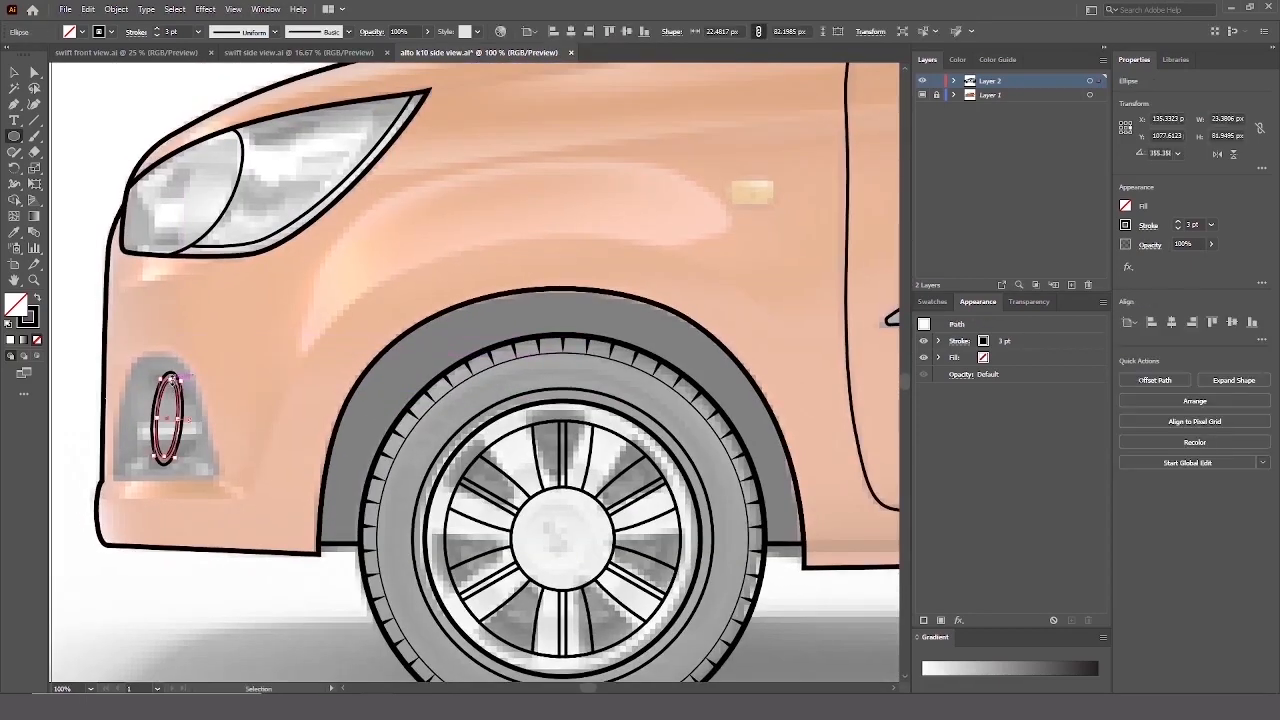
pyautogui.scroll(2, 168, 378)
pyautogui.moveTo(168, 368)
pyautogui.mouseDown()
pyautogui.moveTo(340, 294)
pyautogui.moveTo(345, 326)
pyautogui.mouseUp()
pyautogui.keyDown('ctrl'); pyautogui.click(430, 400); pyautogui.keyUp('ctrl')
# Retrace the fog lamp housing around the ellipses as a closed arch with a flat base and adjust its upper rear shoulder.
pyautogui.moveTo(432, 507); pyautogui.dragTo(479, 530)
pyautogui.press('p')
pyautogui.moveTo(480, 531); pyautogui.dragTo(437, 533)
pyautogui.click(281, 531)
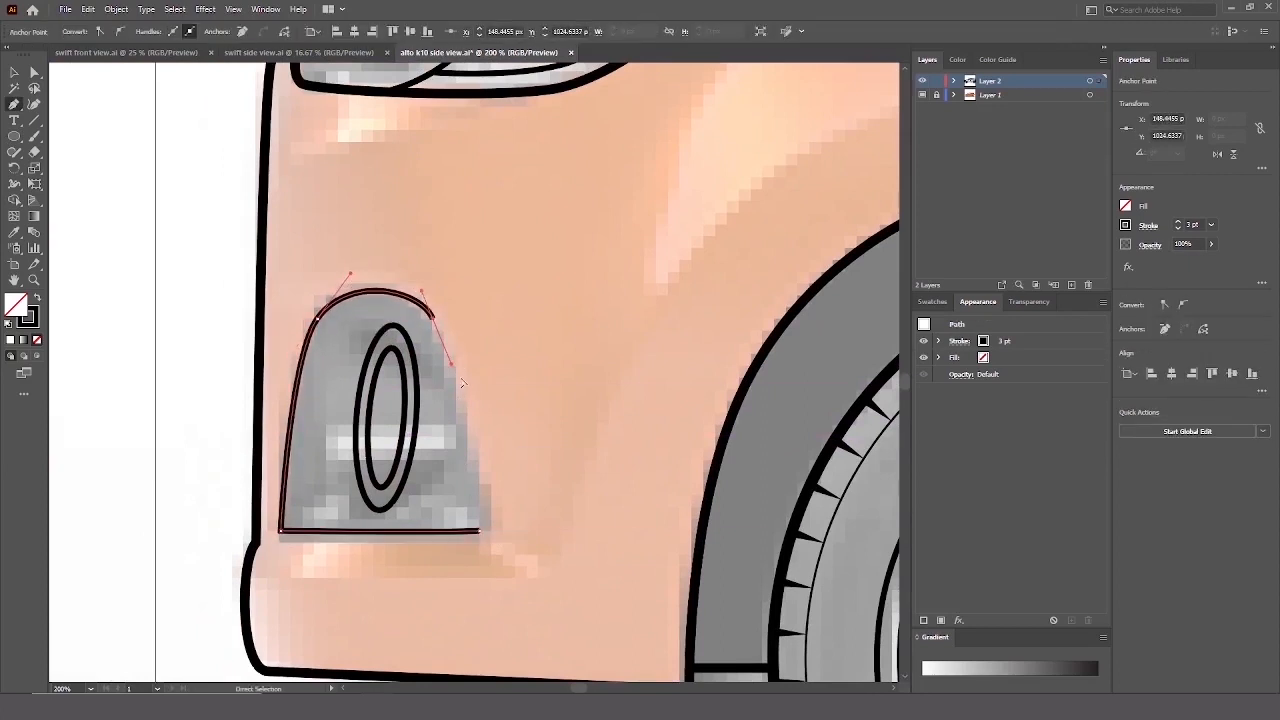
pyautogui.click(479, 531)
pyautogui.keyDown('ctrl'); pyautogui.moveTo(433, 318); pyautogui.dragTo(445, 308); pyautogui.keyUp('ctrl')
pyautogui.keyDown('alt'); pyautogui.moveTo(445, 308); pyautogui.dragTo(363, 411); pyautogui.keyUp('alt')
# Nudge the two fog lamp ellipses toward the front of the car inside the housing.
pyautogui.keyDown('ctrl'); pyautogui.click(510, 358); pyautogui.keyUp('ctrl')
pyautogui.press('Left')
pyautogui.press('Left')
pyautogui.press('Left')
pyautogui.press('Left')
pyautogui.press('Left')
pyautogui.press('Left')
pyautogui.press('Left')
pyautogui.press('Left')
# Refine the upper rear curve of the fog lamp housing and round both of its lower corners.
pyautogui.keyDown('ctrl'); pyautogui.click(422, 345); pyautogui.keyUp('ctrl')
pyautogui.keyDown('ctrl'); pyautogui.moveTo(417, 311); pyautogui.dragTo(411, 311); pyautogui.keyUp('ctrl')
pyautogui.keyDown('ctrl'); pyautogui.click(445, 314); pyautogui.keyUp('ctrl')
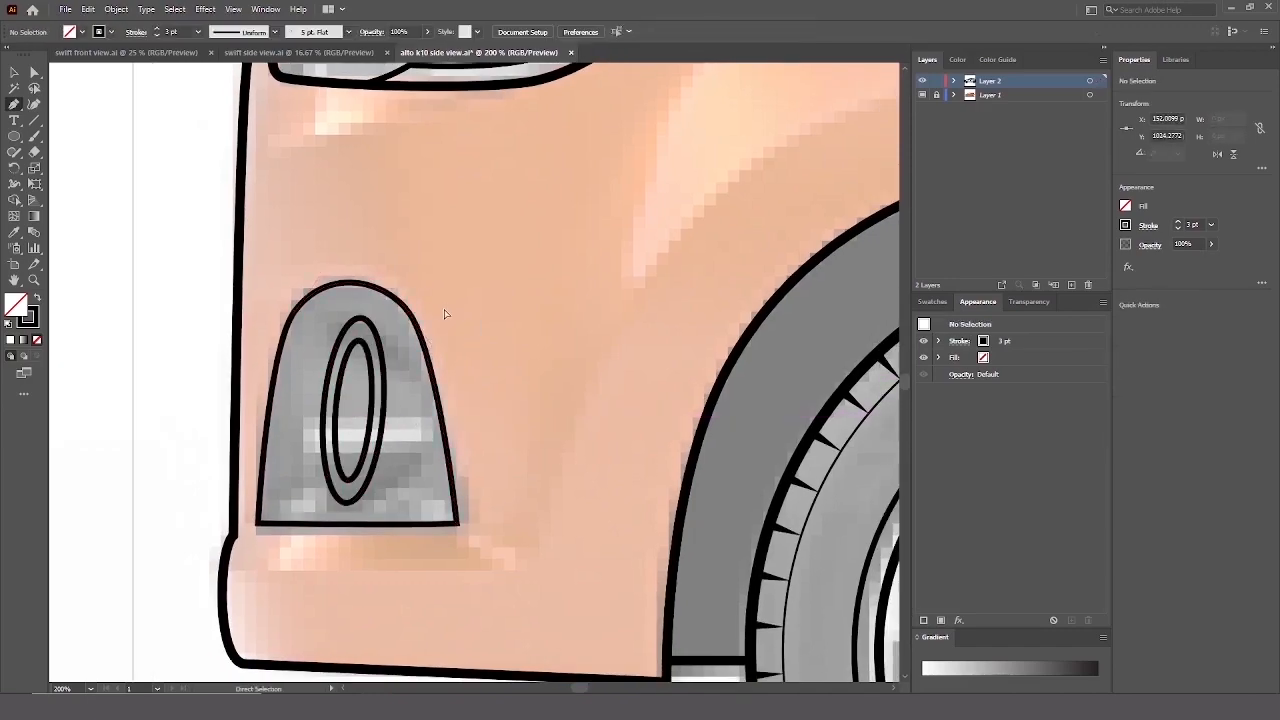
pyautogui.keyDown('ctrl'); pyautogui.moveTo(258, 524); pyautogui.dragTo(273, 514); pyautogui.keyUp('ctrl')
pyautogui.keyDown('ctrl'); pyautogui.click(468, 448); pyautogui.keyUp('ctrl')
pyautogui.scroll(-6, 305, 335)
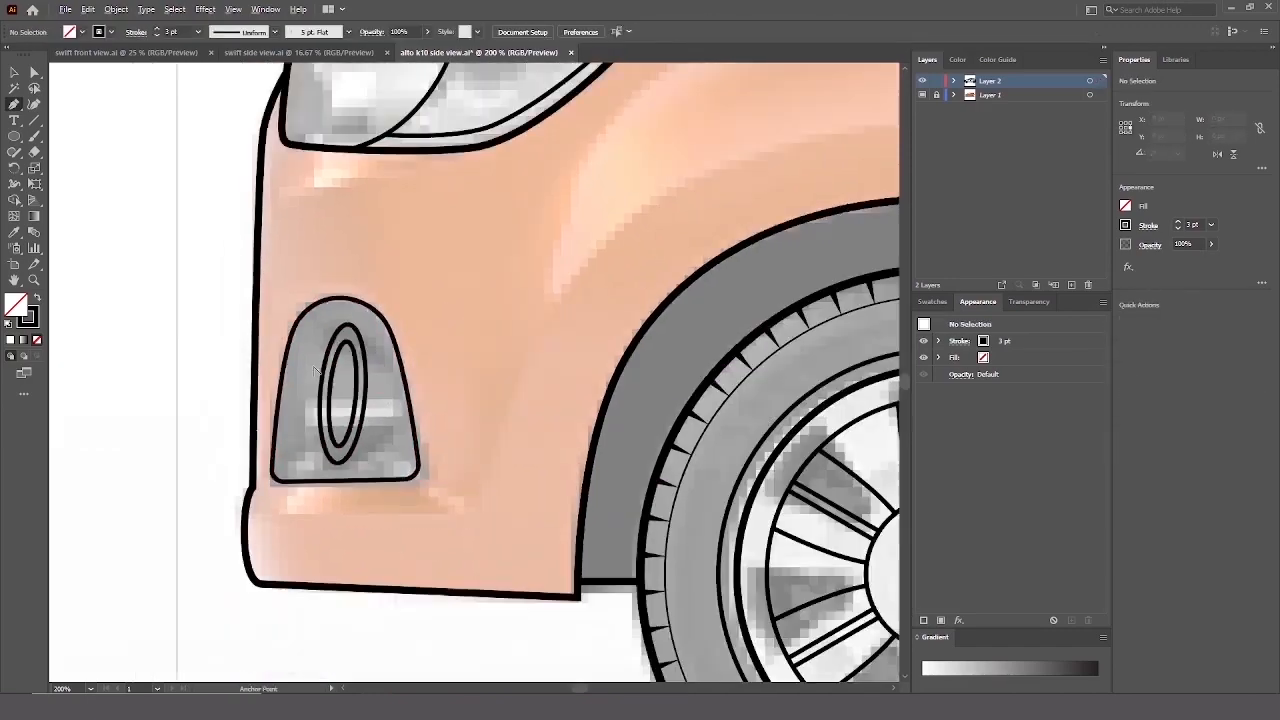
pyautogui.scroll(4, 235, 383)
pyautogui.moveTo(398, 342); pyautogui.dragTo(430, 338)
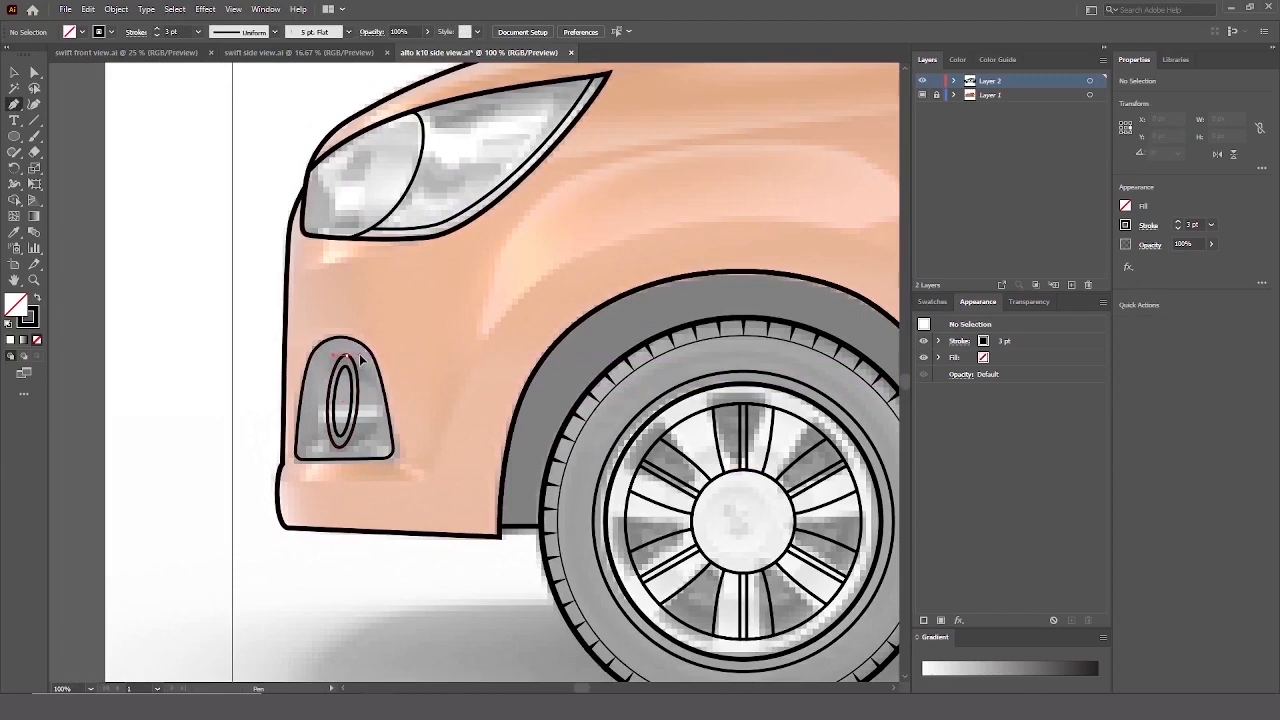
# Trace two curves from the top and bottom of the outer ellipse to the rear side of the fog lamp housing.
pyautogui.moveTo(345, 355); pyautogui.dragTo(361, 356)
pyautogui.moveTo(379, 379); pyautogui.dragTo(387, 401)
pyautogui.keyDown('ctrl'); pyautogui.click(422, 408); pyautogui.keyUp('ctrl')
pyautogui.moveTo(341, 447); pyautogui.dragTo(366, 447)
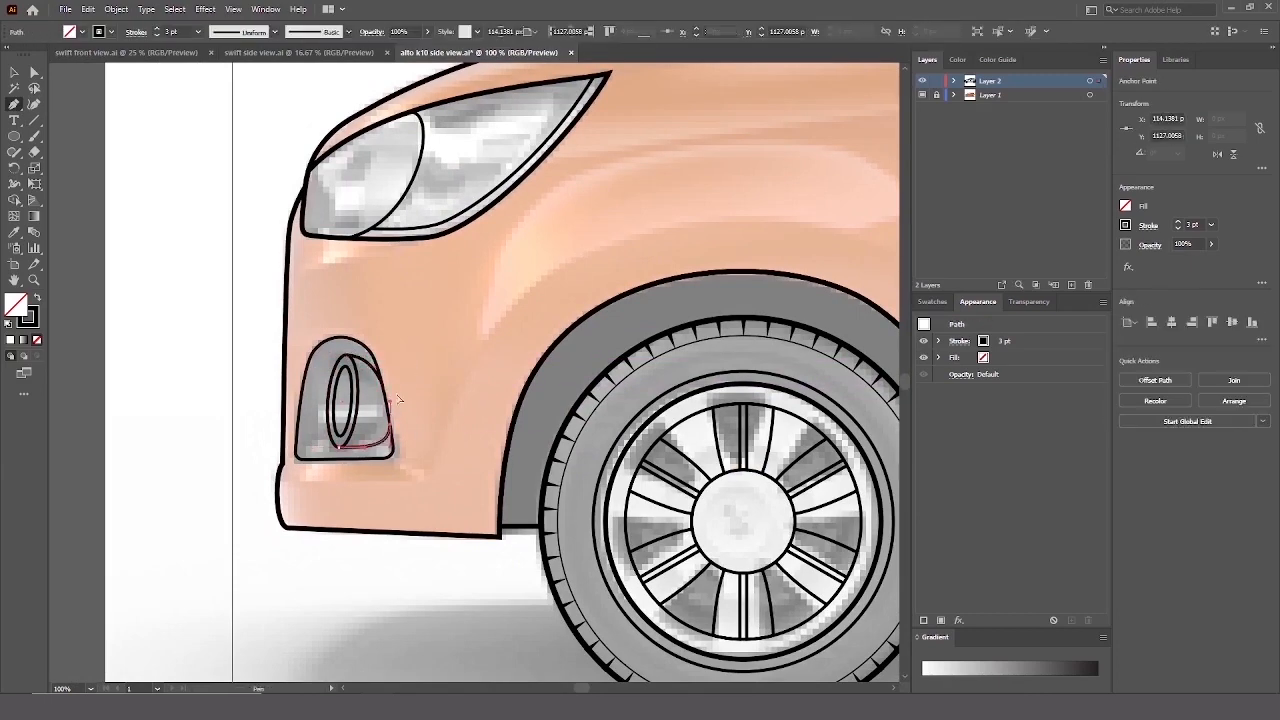
pyautogui.keyDown('ctrl'); pyautogui.click(398, 398); pyautogui.keyUp('ctrl')
# Trim the ends of the two fog lamp curves that extend past the housing with the Shape Builder.
pyautogui.scroll(-2, 379, 290)
pyautogui.scroll(2, 378, 324)
pyautogui.keyDown('ctrl'); pyautogui.moveTo(361, 328); pyautogui.dragTo(430, 408); pyautogui.keyUp('ctrl')
pyautogui.hotkey('shift', 'm')
pyautogui.keyDown('alt'); pyautogui.click(390, 410); pyautogui.keyUp('alt')
pyautogui.keyDown('alt'); pyautogui.click(392, 386); pyautogui.keyUp('alt')
pyautogui.keyDown('ctrl'); pyautogui.click(404, 302); pyautogui.keyUp('ctrl')
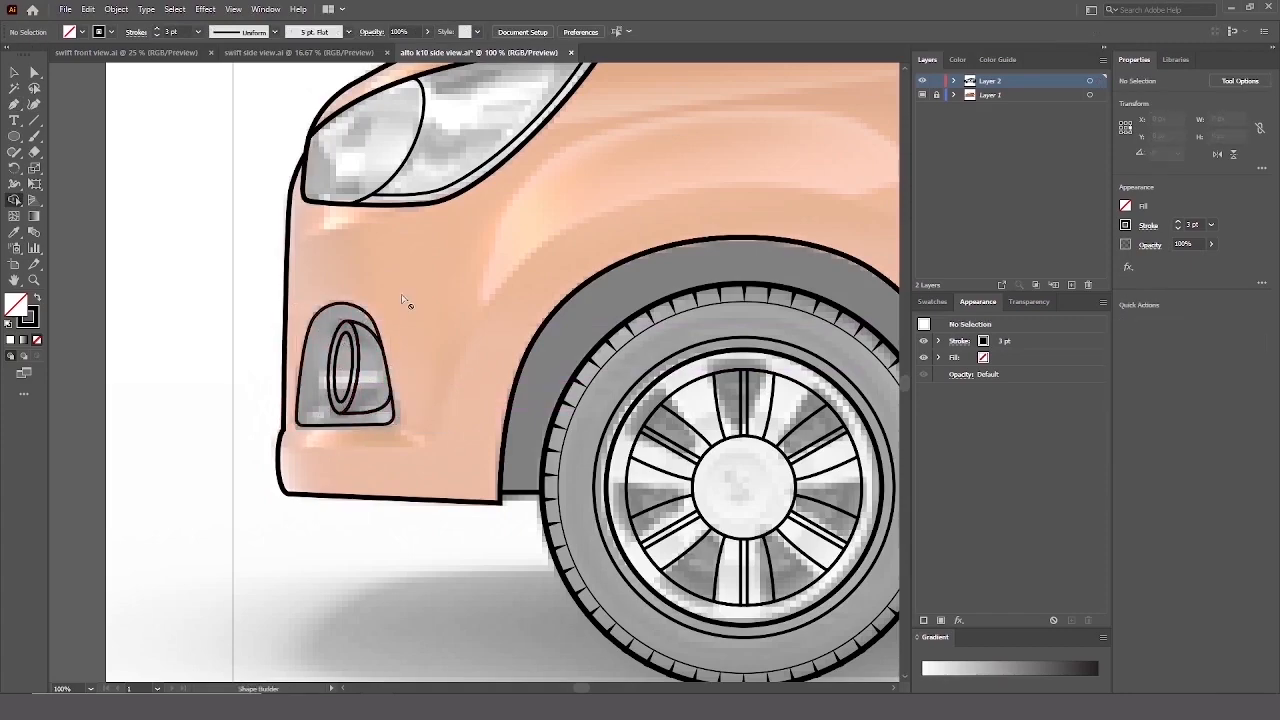
# Trace the bonnet's lower edge from the headlamp's rear tip to the base of the windscreen with a 4 pt stroke.
pyautogui.scroll(-4, 404, 302)
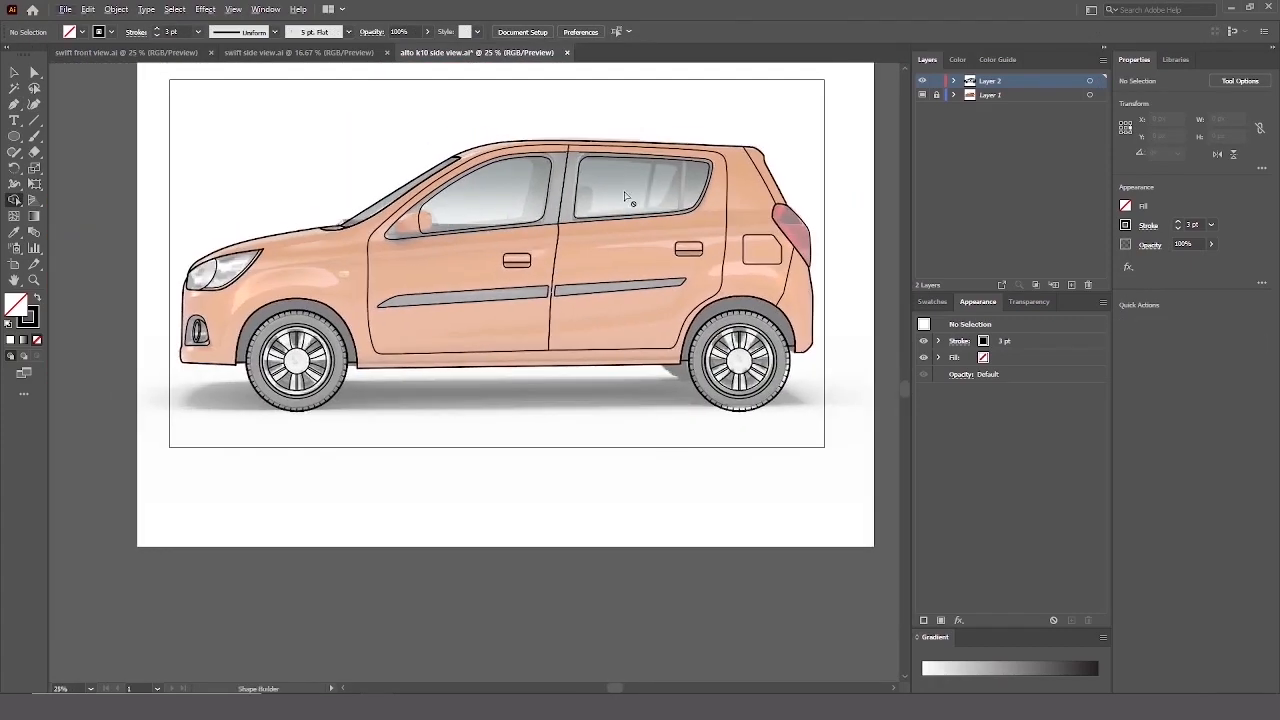
pyautogui.scroll(3, 300, 255)
pyautogui.press('p')
pyautogui.moveTo(383, 286); pyautogui.dragTo(433, 286)
pyautogui.click(484, 255)
pyautogui.keyDown('ctrl'); pyautogui.click(438, 290); pyautogui.keyUp('ctrl')
pyautogui.hotkey('ctrl', 'shift', 'a')
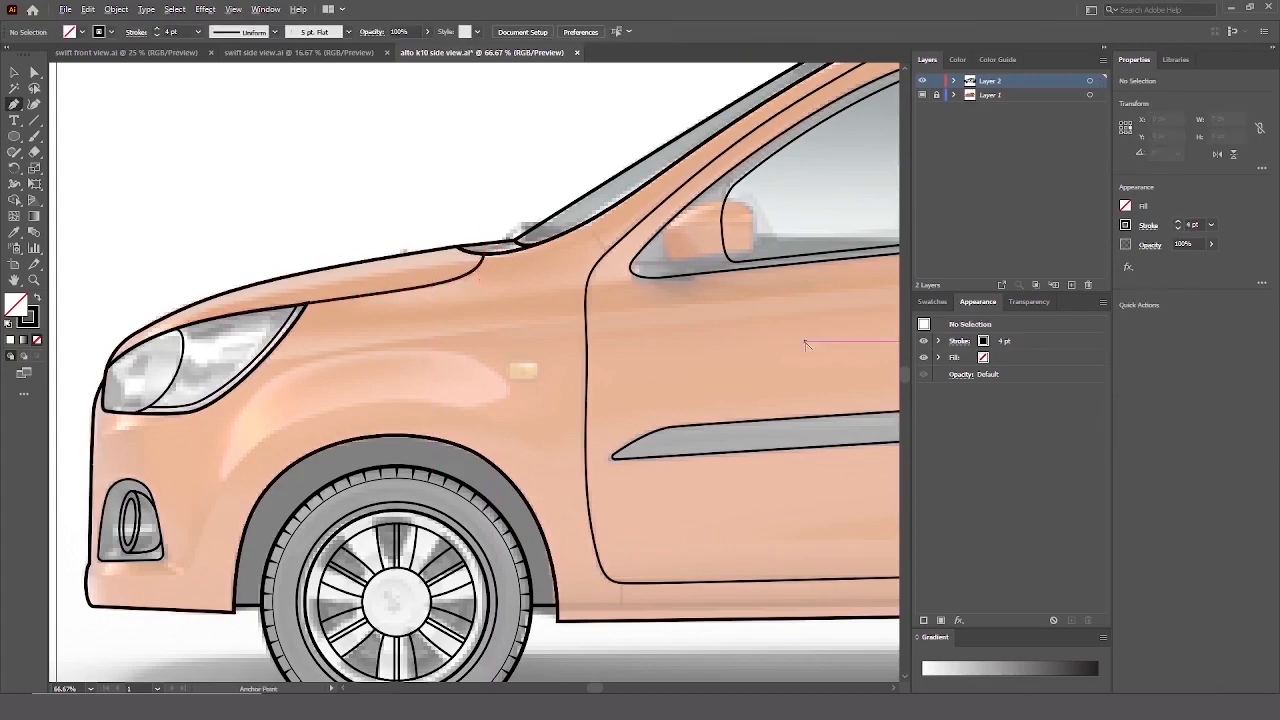
pyautogui.scroll(-1, 497, 245)
pyautogui.scroll(2, 428, 261)
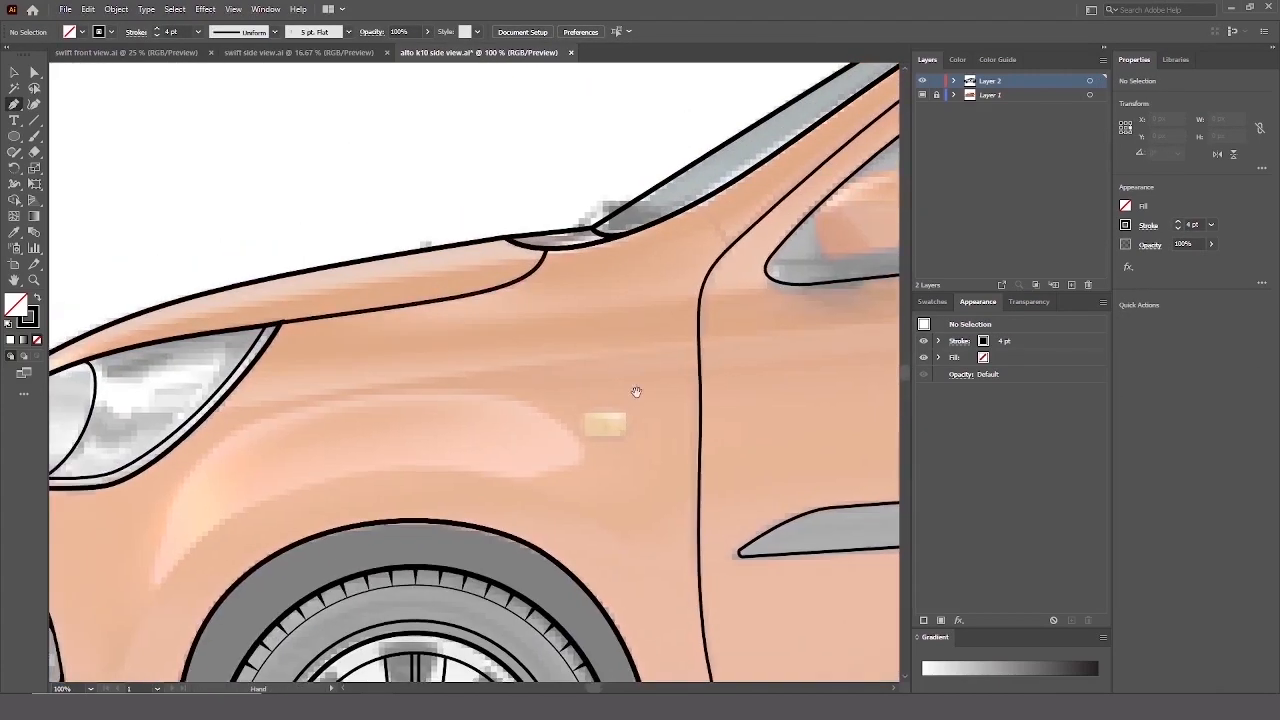
pyautogui.keyDown('ctrl'); pyautogui.click(518, 281); pyautogui.keyUp('ctrl')
pyautogui.click(1178, 222)
pyautogui.hotkey('ctrl', 'shift', 'a')
# Try to trace an inner lens shape inside the tail lamp with a 4 pt stroke.
pyautogui.scroll(-1, 150, 420)
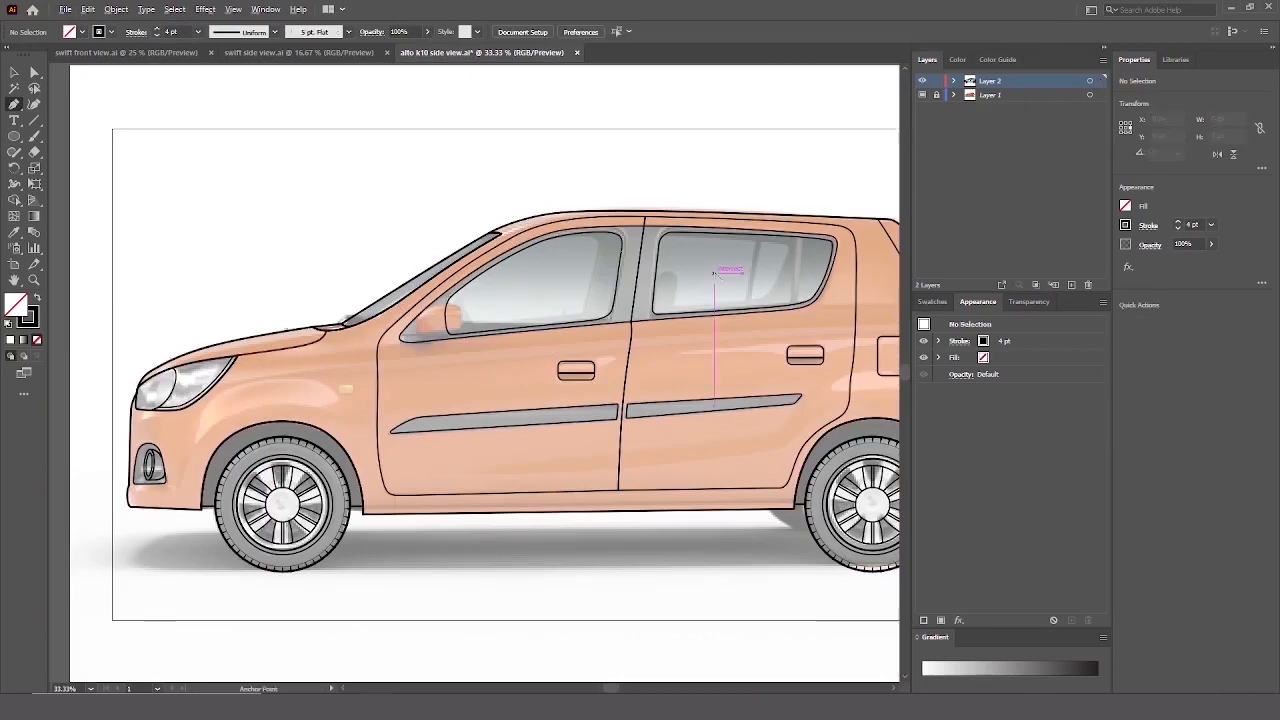
pyautogui.scroll(-1, 628, 308)
pyautogui.moveTo(628, 308); pyautogui.dragTo(602, 280)
pyautogui.scroll(-1, 770, 291)
pyautogui.moveTo(770, 291); pyautogui.dragTo(626, 293)
pyautogui.scroll(4, 626, 250)
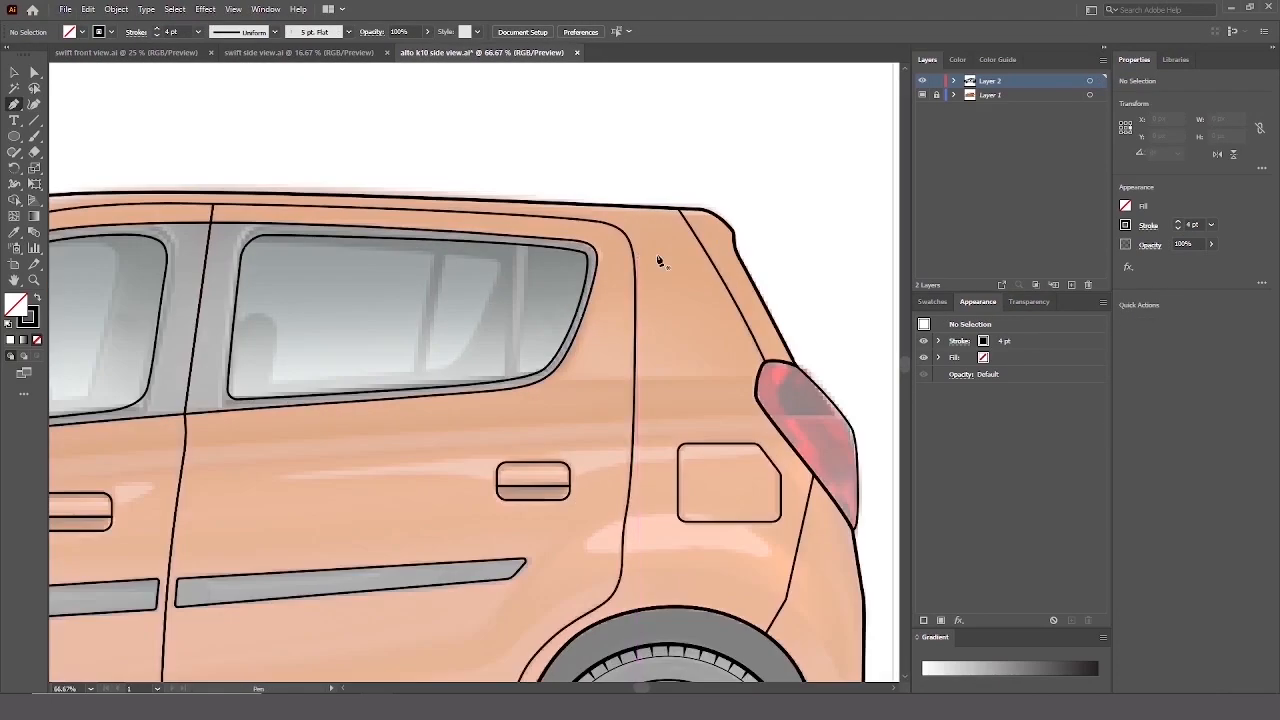
pyautogui.scroll(-1, 700, 258)
pyautogui.scroll(2, 786, 251)
pyautogui.moveTo(786, 251); pyautogui.dragTo(731, 112)
pyautogui.scroll(-1, 814, 147)
pyautogui.scroll(2, 750, 303)
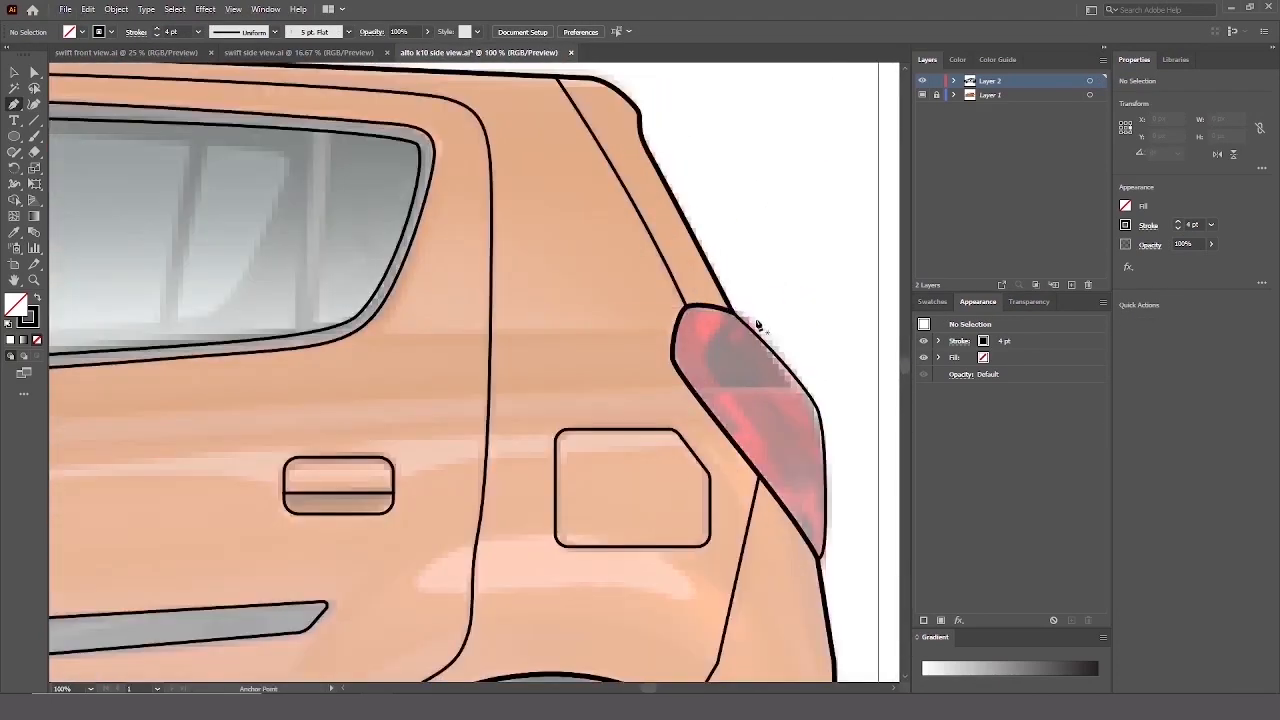
pyautogui.moveTo(757, 328); pyautogui.dragTo(689, 350)
pyautogui.moveTo(662, 333); pyautogui.dragTo(612, 347)
pyautogui.click(633, 380)
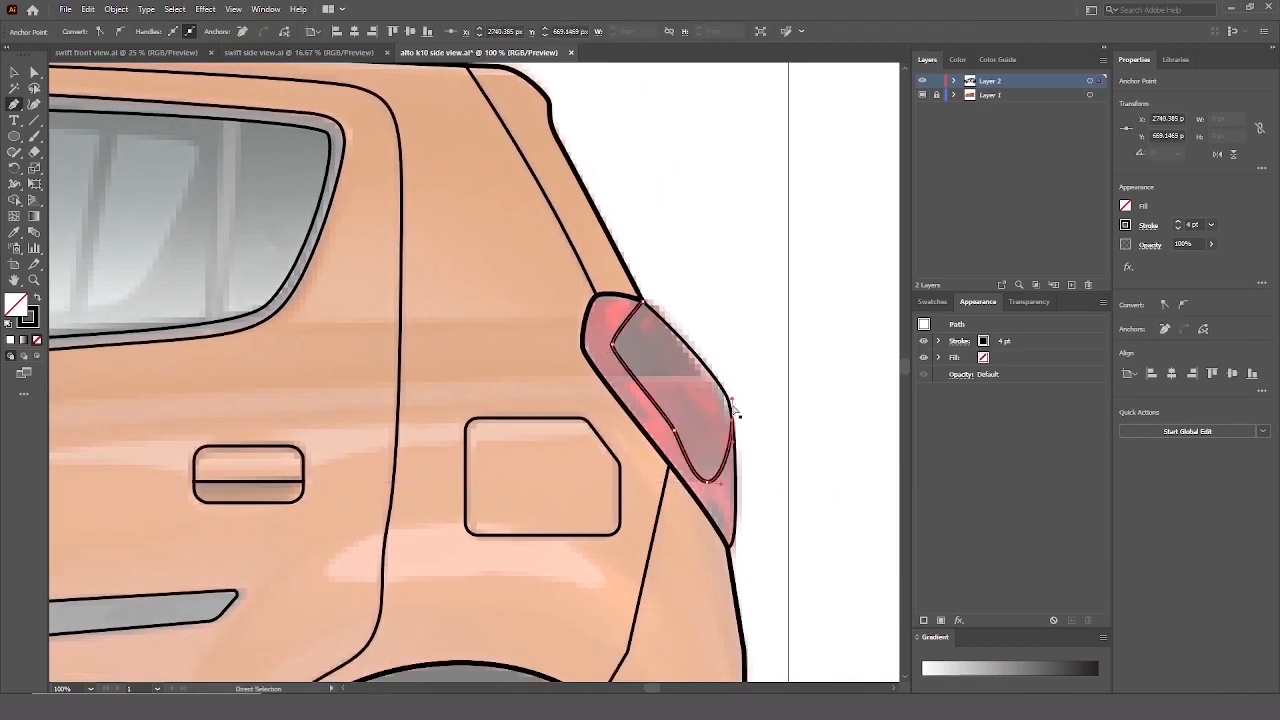
pyautogui.scroll(-1, 733, 483)
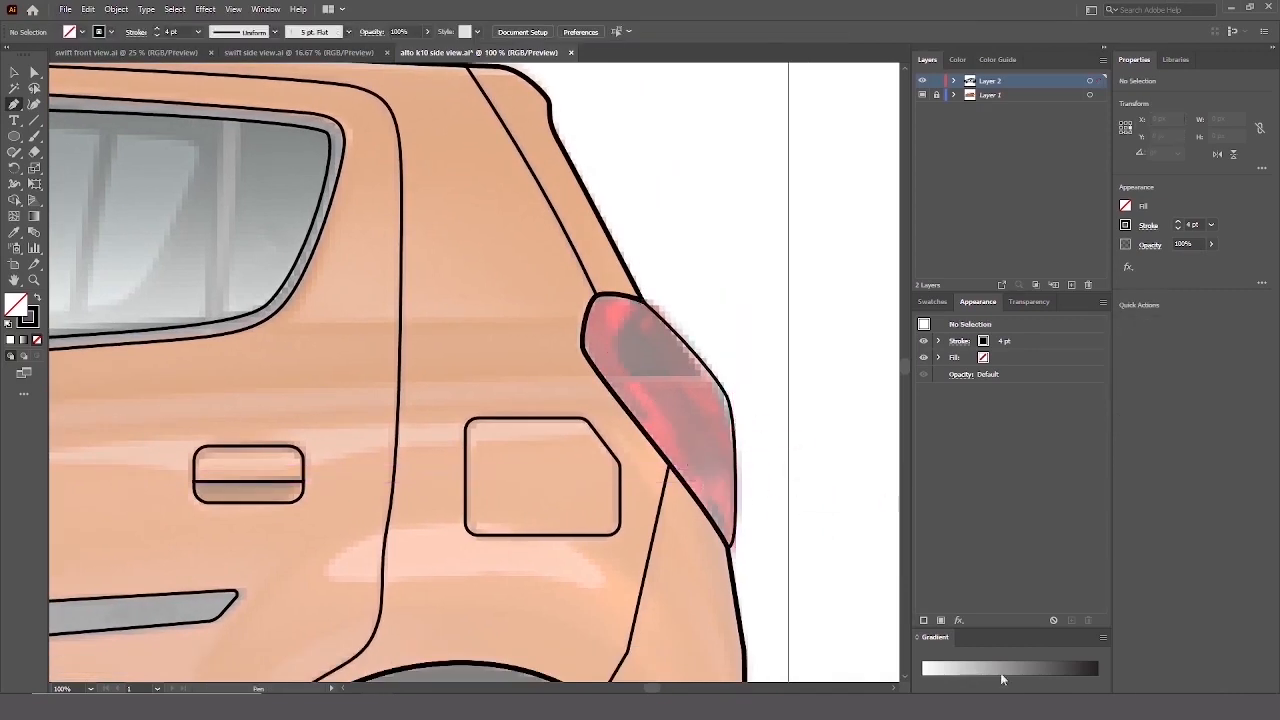
# Group the shapes of the tail lamp, the headlamp and the fog lamp as separate groups.
pyautogui.scroll(-1, 733, 483)
pyautogui.moveTo(733, 483); pyautogui.dragTo(749, 417)
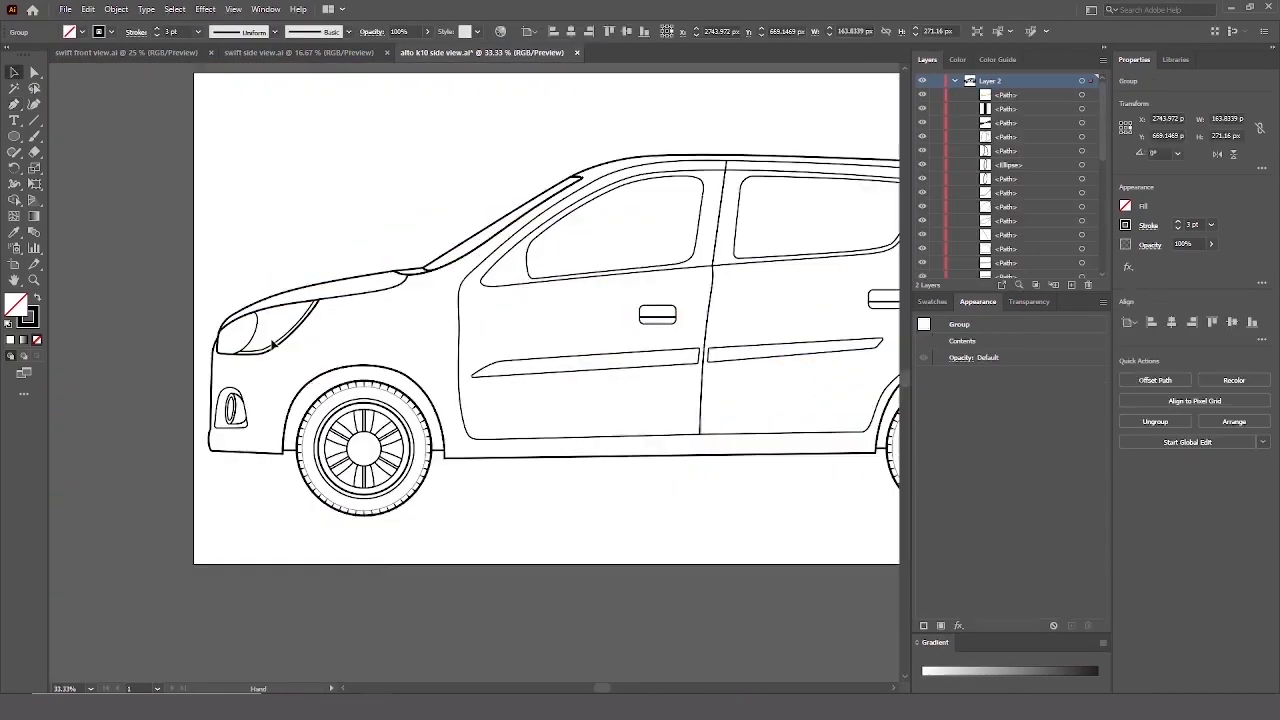
pyautogui.moveTo(258, 329); pyautogui.dragTo(312, 336)
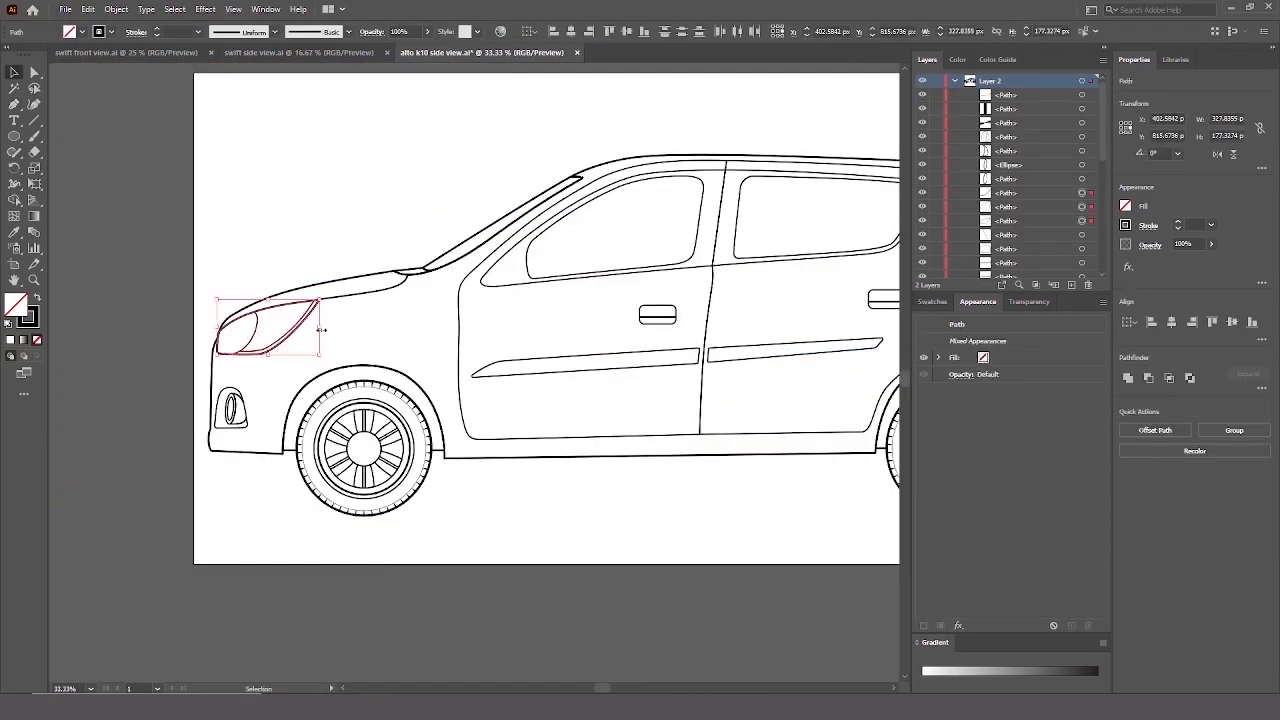
pyautogui.scroll(1, 358, 330)
pyautogui.moveTo(224, 450); pyautogui.dragTo(244, 463)
pyautogui.hotkey('ctrl', 'g')
# Group the rear door handle with the rear door outline and the front door handle with the front door outline.
pyautogui.moveTo(631, 382); pyautogui.dragTo(572, 386)
pyautogui.keyDown('shift'); pyautogui.click(816, 350); pyautogui.keyUp('shift')
pyautogui.hotkey('ctrl', 'g')
pyautogui.click(550, 378)
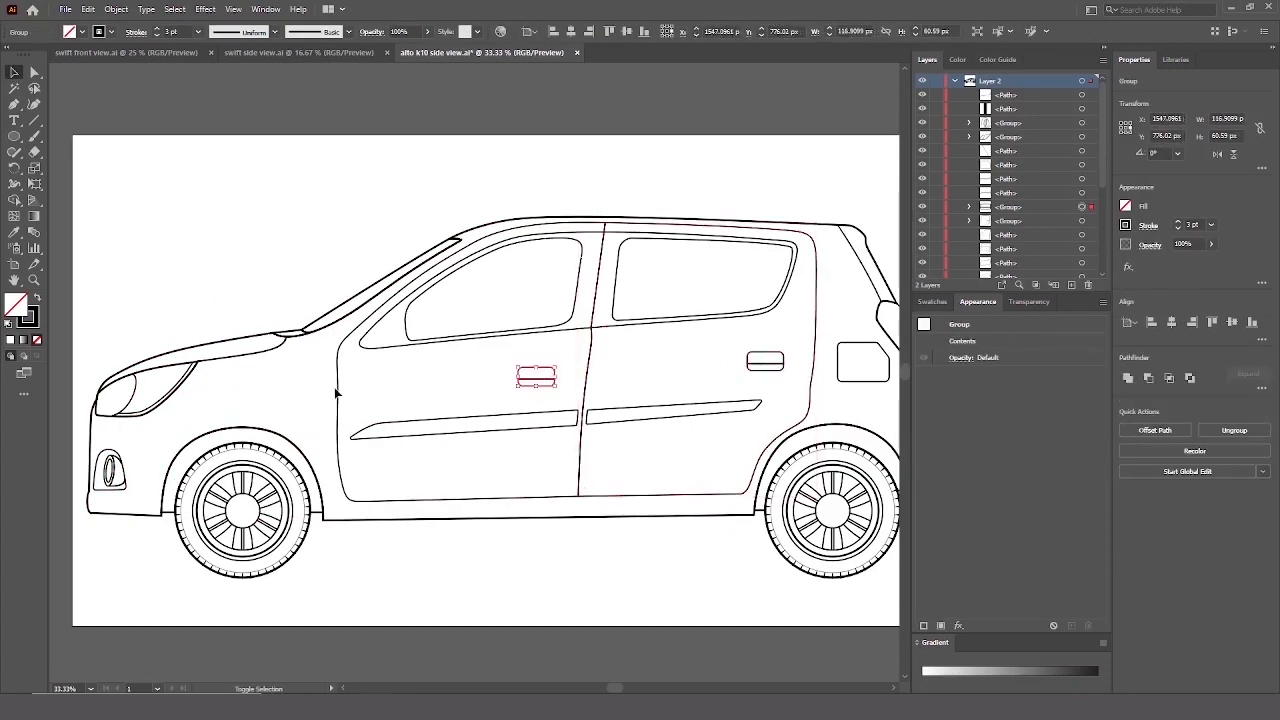
pyautogui.keyDown('shift'); pyautogui.click(338, 391); pyautogui.keyUp('shift')
pyautogui.hotkey('ctrl', 'g')
pyautogui.click(551, 362)
pyautogui.click(552, 373)
pyautogui.click(749, 364)
pyautogui.click(690, 367)
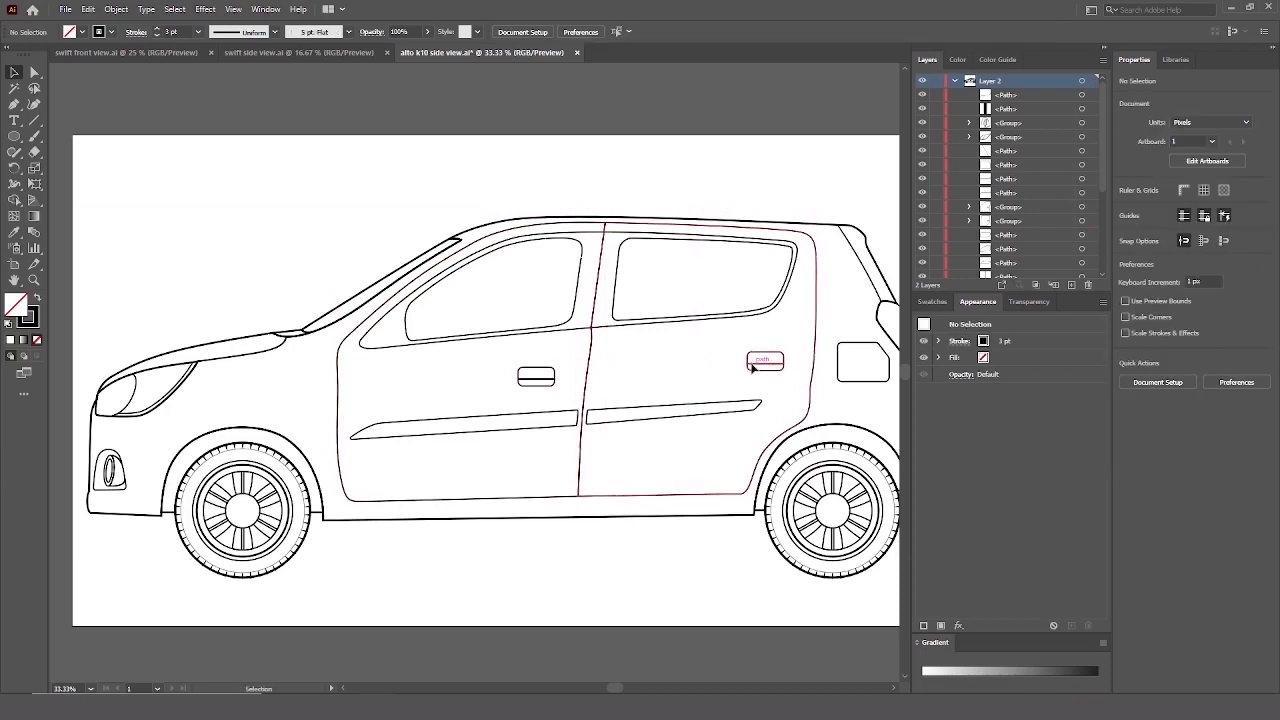
# Cut the rear and front side mouldings and paste each in front inside its own door group.
pyautogui.click(696, 406)
pyautogui.hotkey('ctrl', 'x')
pyautogui.keyDown('ctrl'); pyautogui.click(582, 414); pyautogui.keyUp('ctrl')
pyautogui.hotkey('ctrl', 'f')
pyautogui.click(561, 426)
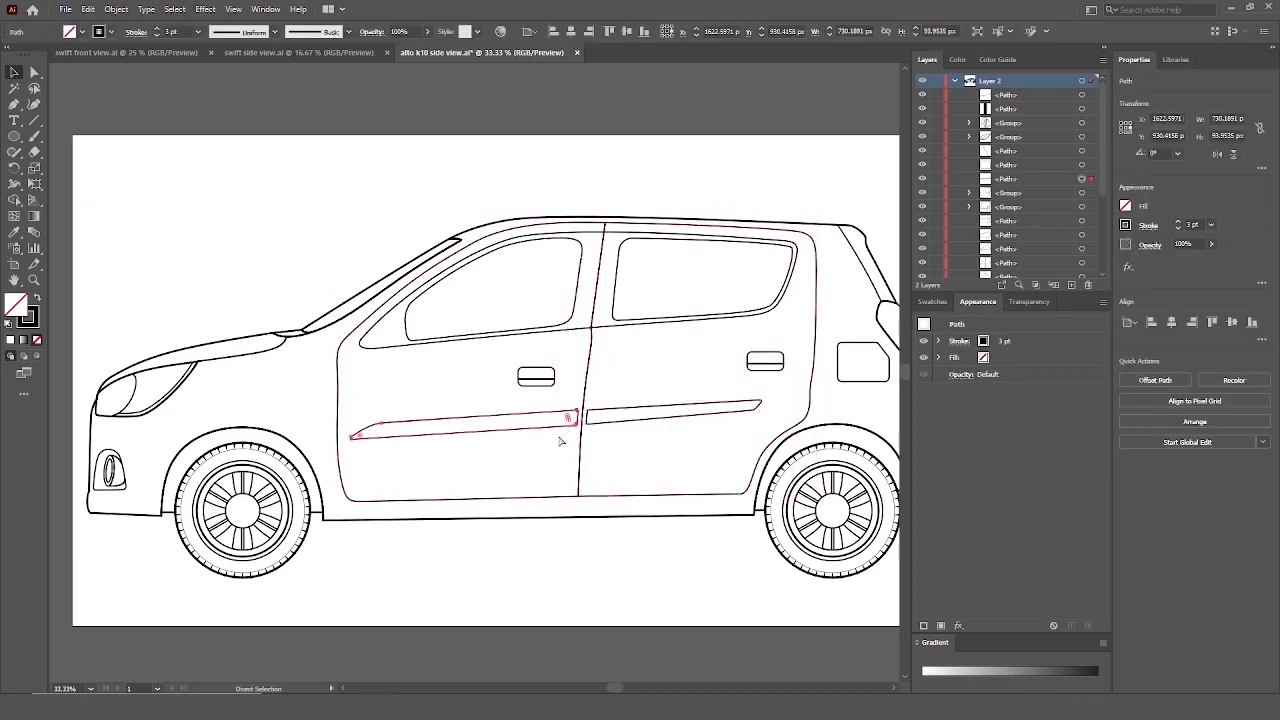
pyautogui.hotkey('ctrl', 'x')
pyautogui.keyDown('ctrl'); pyautogui.click(549, 497); pyautogui.keyUp('ctrl')
pyautogui.hotkey('ctrl', 'f')
# Cut the door shapes, paste them in front, and combine both doors with their handles and mouldings into one group.
pyautogui.click(625, 390)
pyautogui.moveTo(638, 324); pyautogui.dragTo(640, 404)
pyautogui.click(640, 397)
pyautogui.keyDown('shift'); pyautogui.click(574, 400); pyautogui.keyUp('shift')
pyautogui.hotkey('ctrl', 'x')
pyautogui.hotkey('ctrl', 'f')
pyautogui.keyDown('shift'); pyautogui.click(611, 403); pyautogui.keyUp('shift')
pyautogui.hotkey('ctrl', 'g')
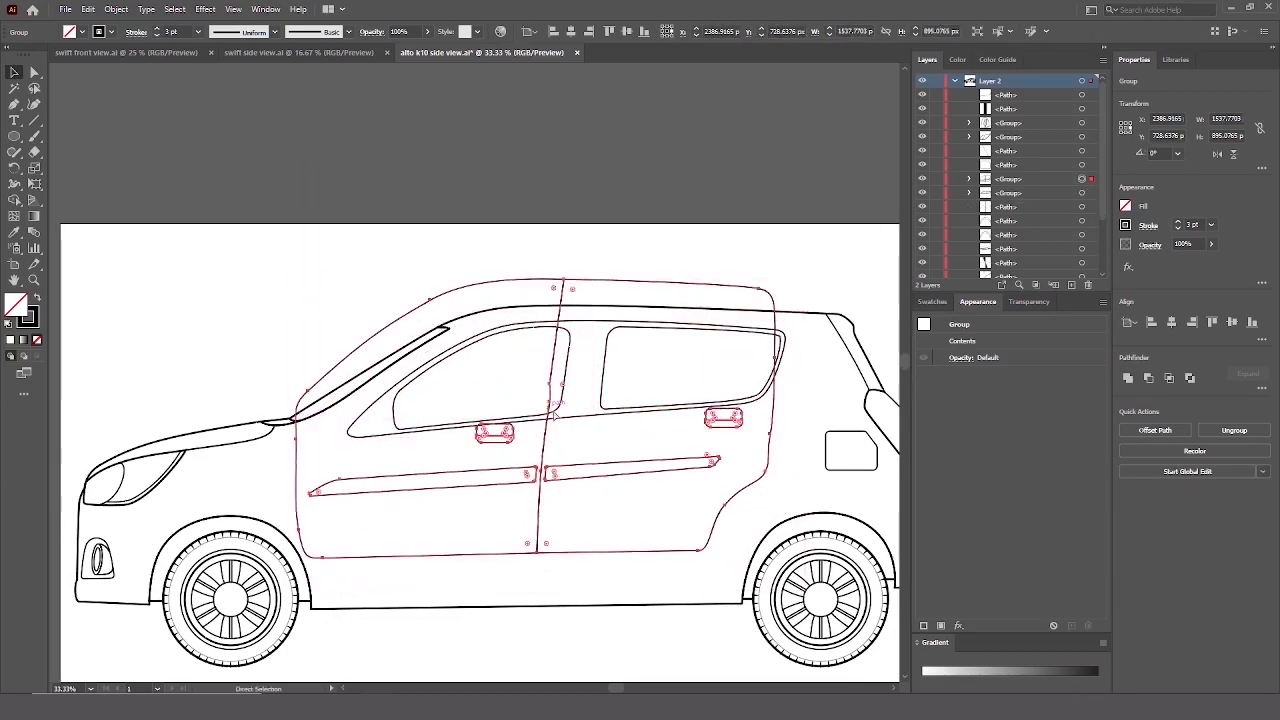
# Shift the doors group temporarily to check that handles and mouldings move with it.
pyautogui.click(593, 453)
pyautogui.click(586, 414)
pyautogui.press('a')
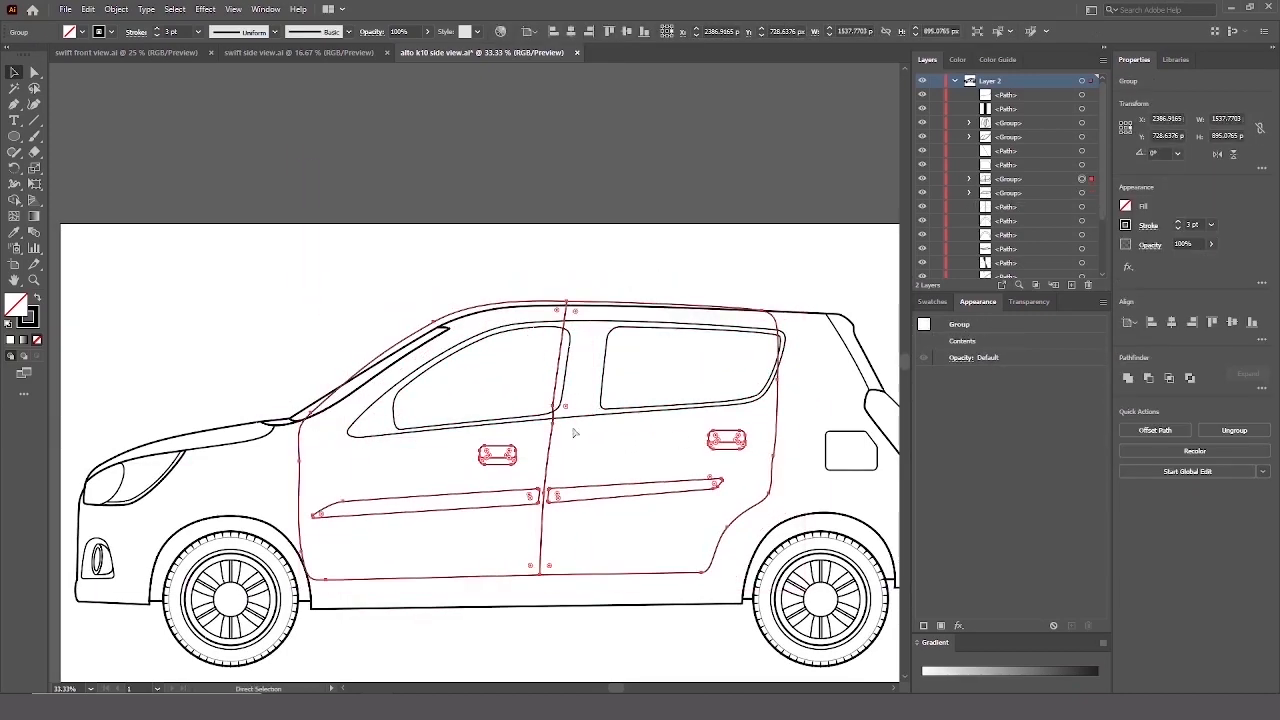
pyautogui.click(623, 463)
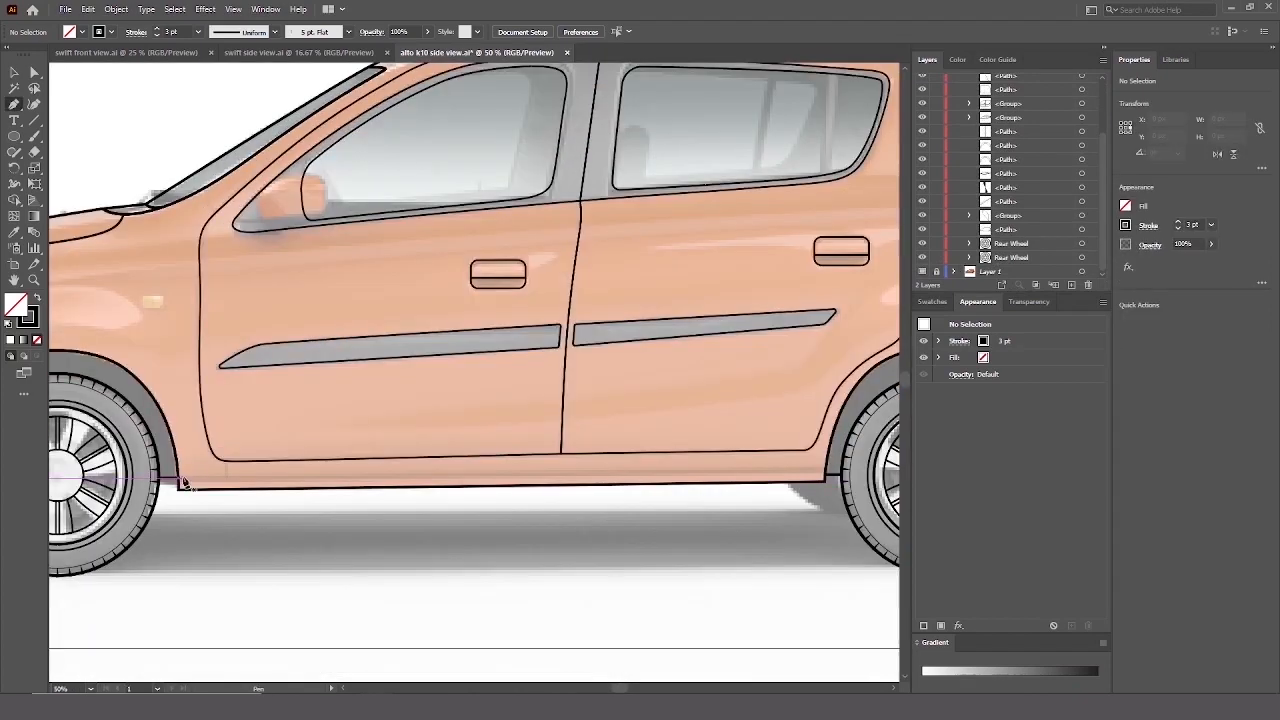
# Draw a straight sill line below the doors between the two wheel arches and adjust its rear end.
pyautogui.click(181, 483)
pyautogui.click(826, 474)
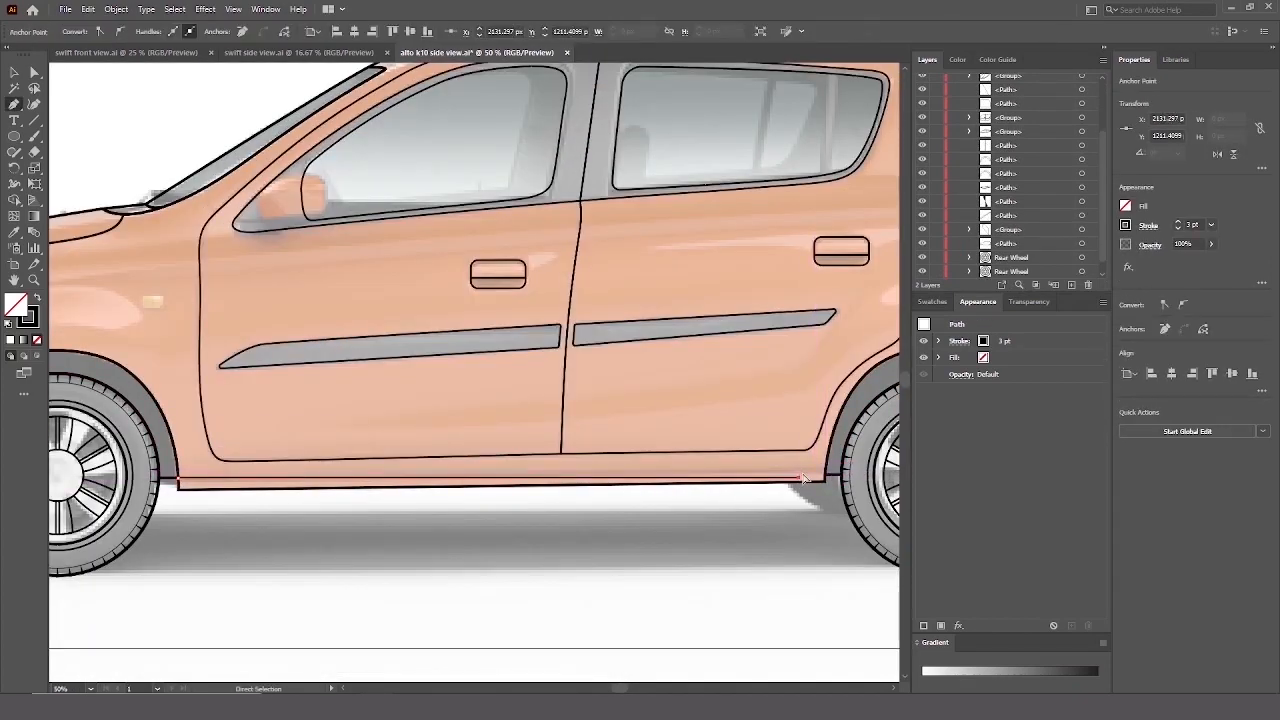
pyautogui.keyDown('ctrl'); pyautogui.click(672, 482); pyautogui.keyUp('ctrl')
pyautogui.moveTo(670, 478); pyautogui.dragTo(273, 488)
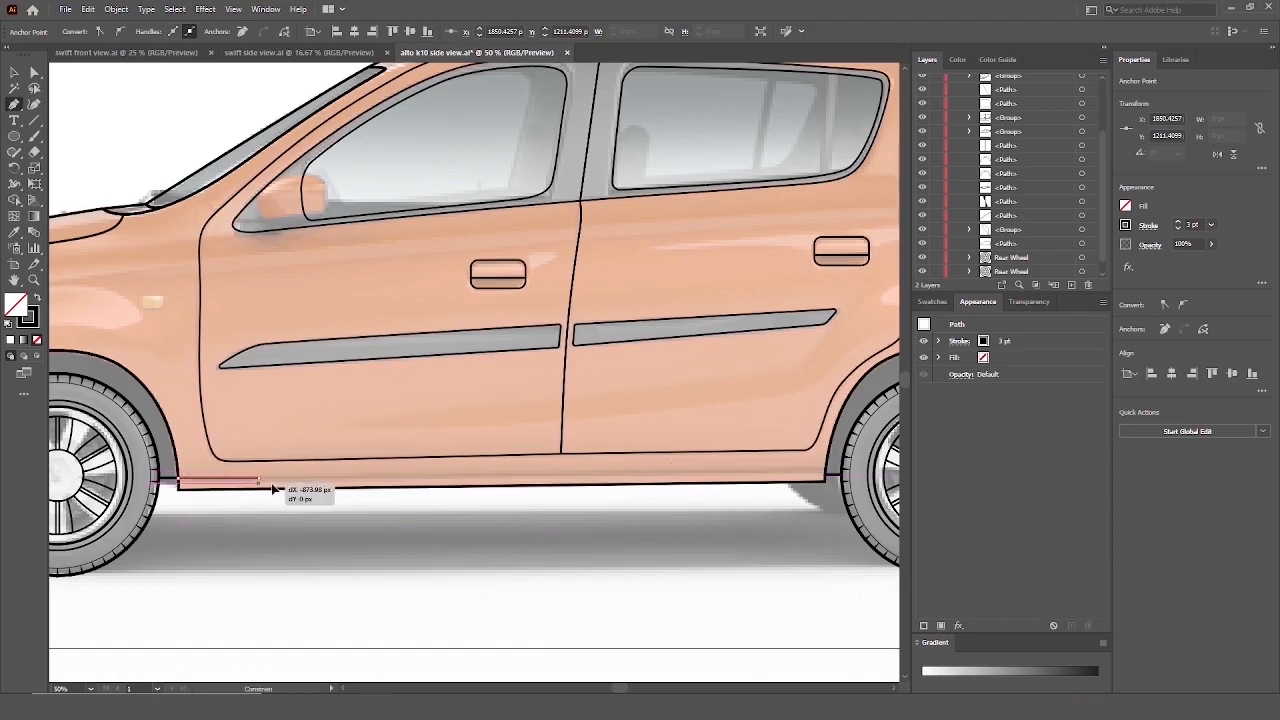
# Collect the remaining loose body paths, including the body outline, wheel arches, bonnet line and rear panel line, into one group.
pyautogui.scroll(-5, 826, 476)
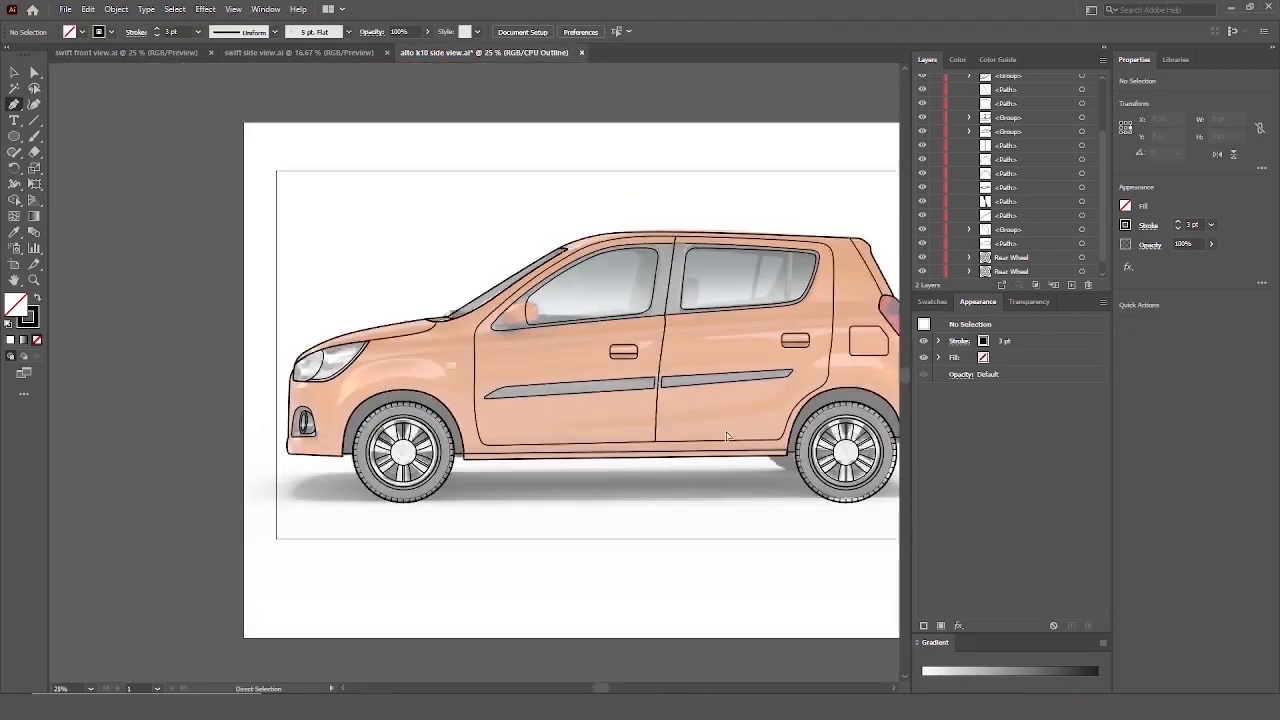
pyautogui.click(1079, 244)
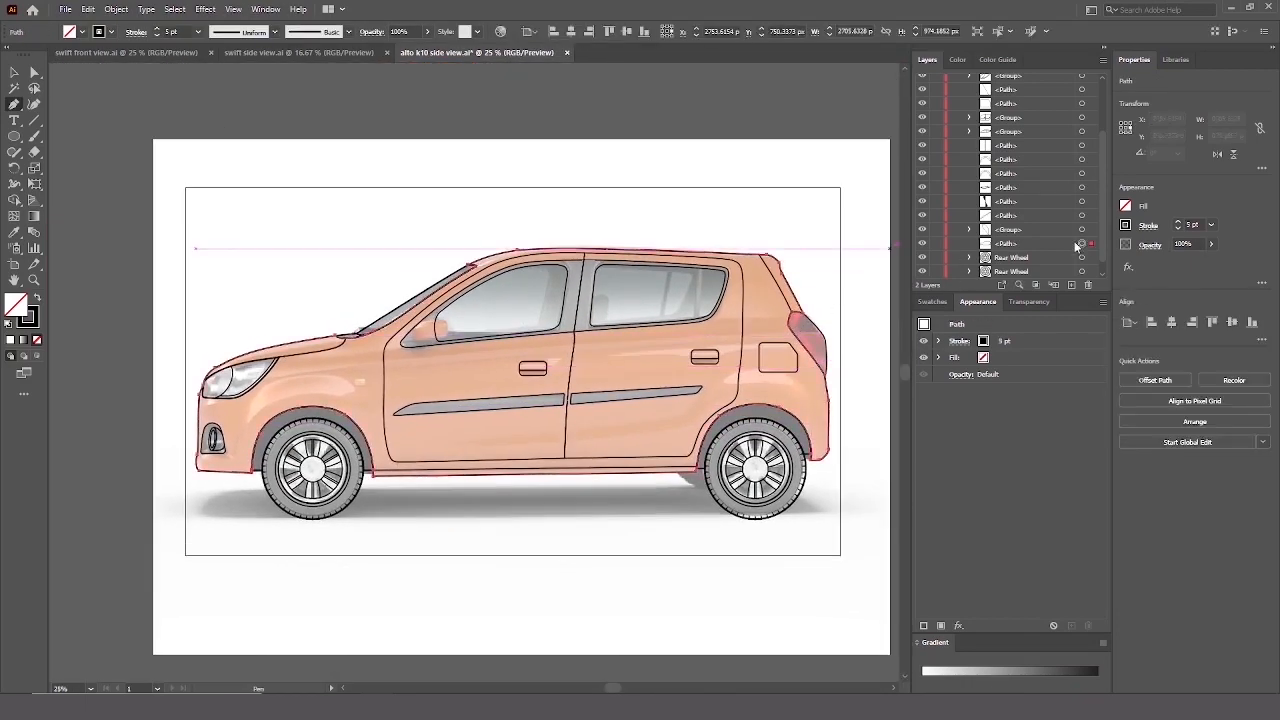
pyautogui.click(1081, 230)
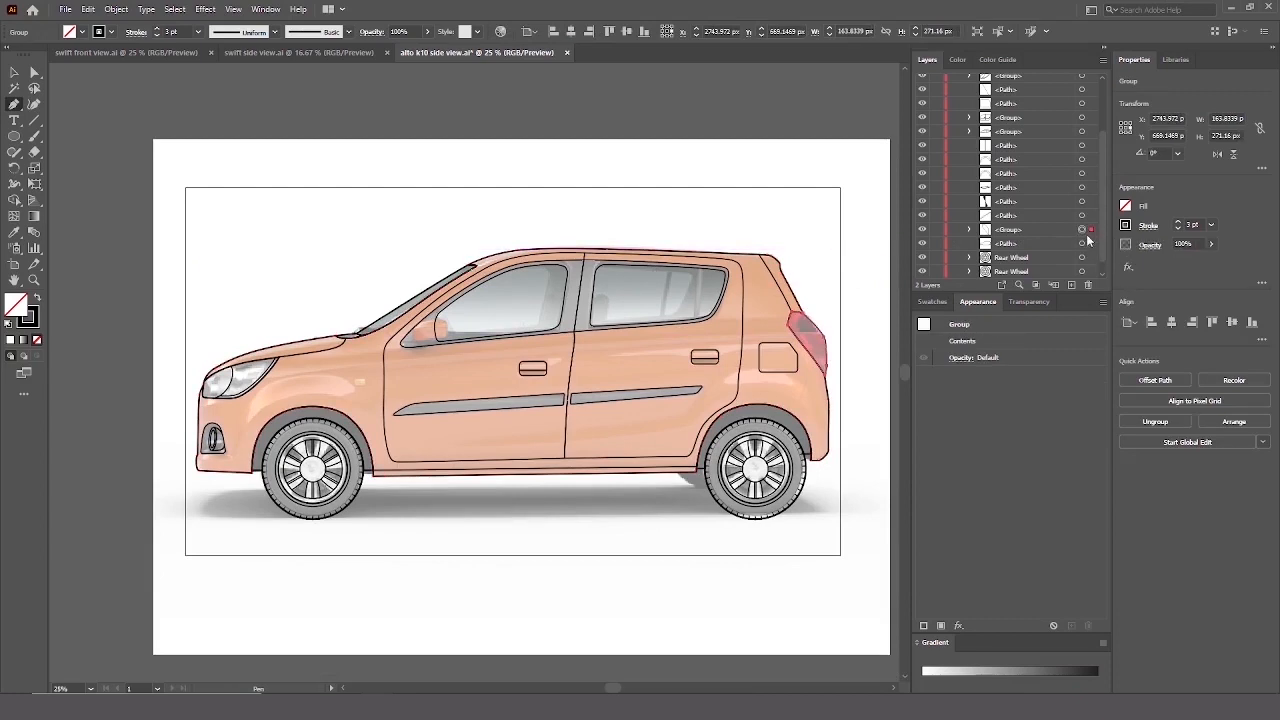
pyautogui.keyDown('shift'); pyautogui.click(615, 366); pyautogui.keyUp('shift')
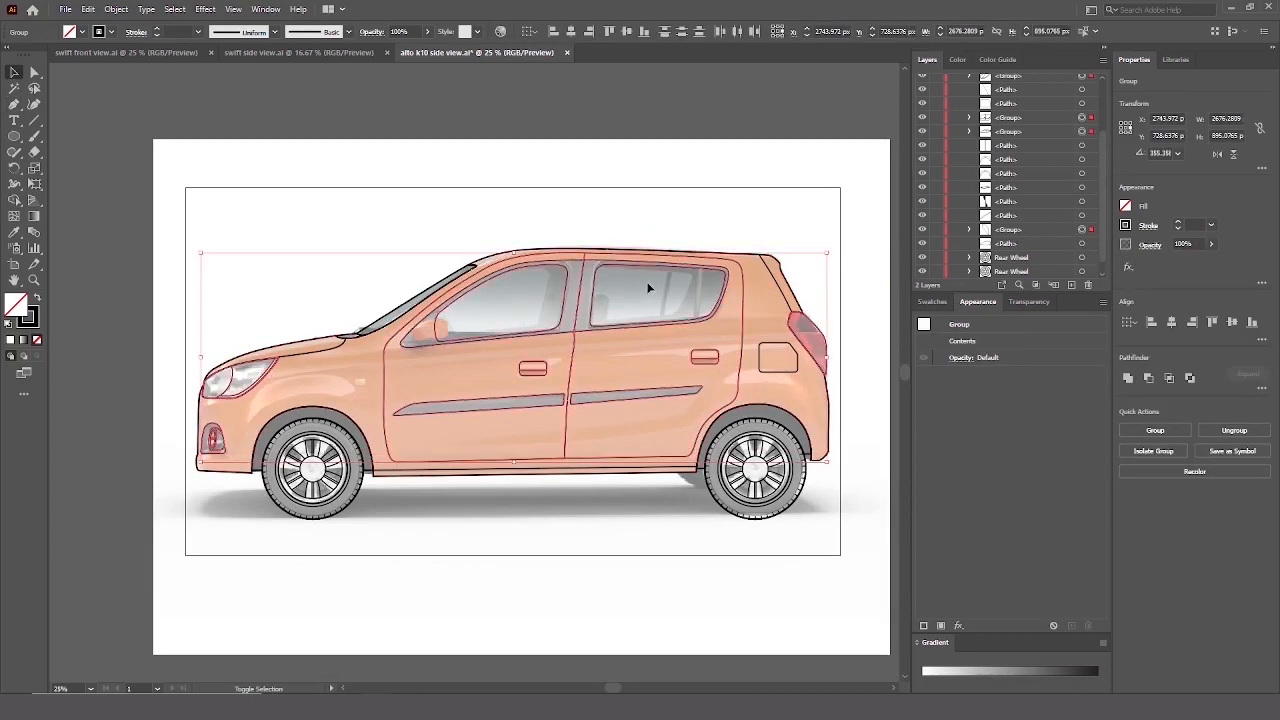
pyautogui.click(1081, 145)
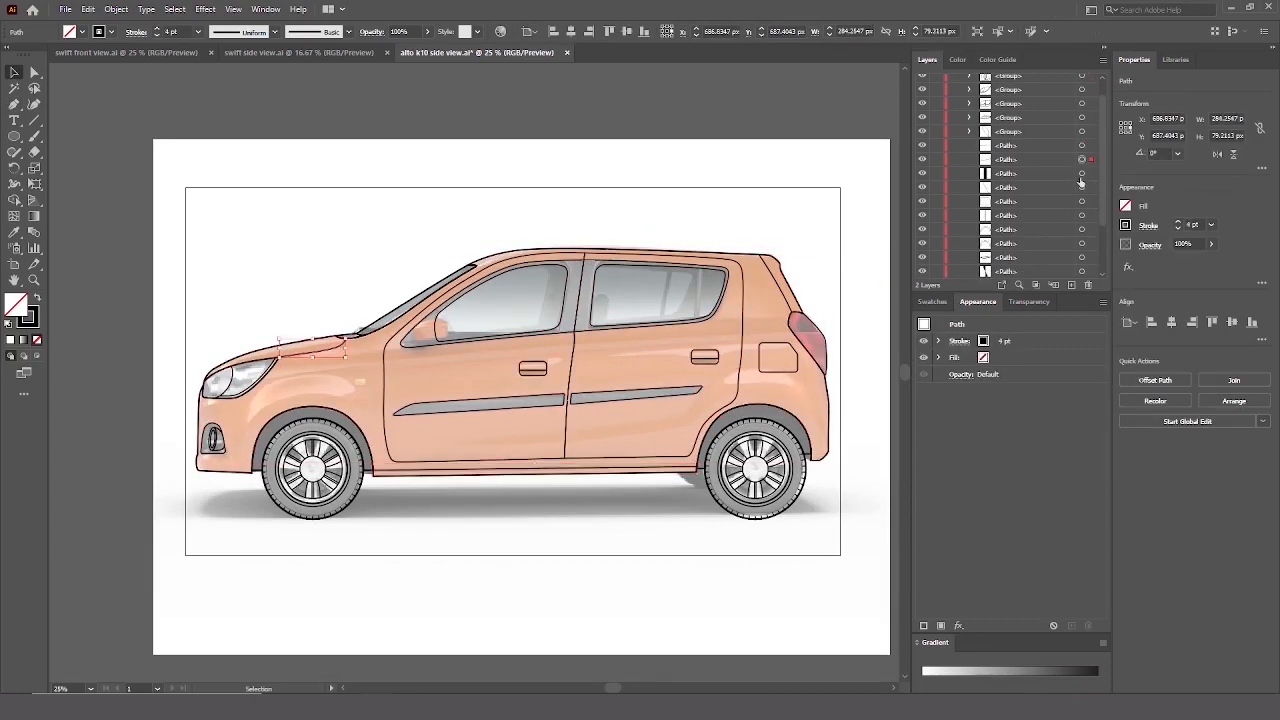
pyautogui.click(1081, 146)
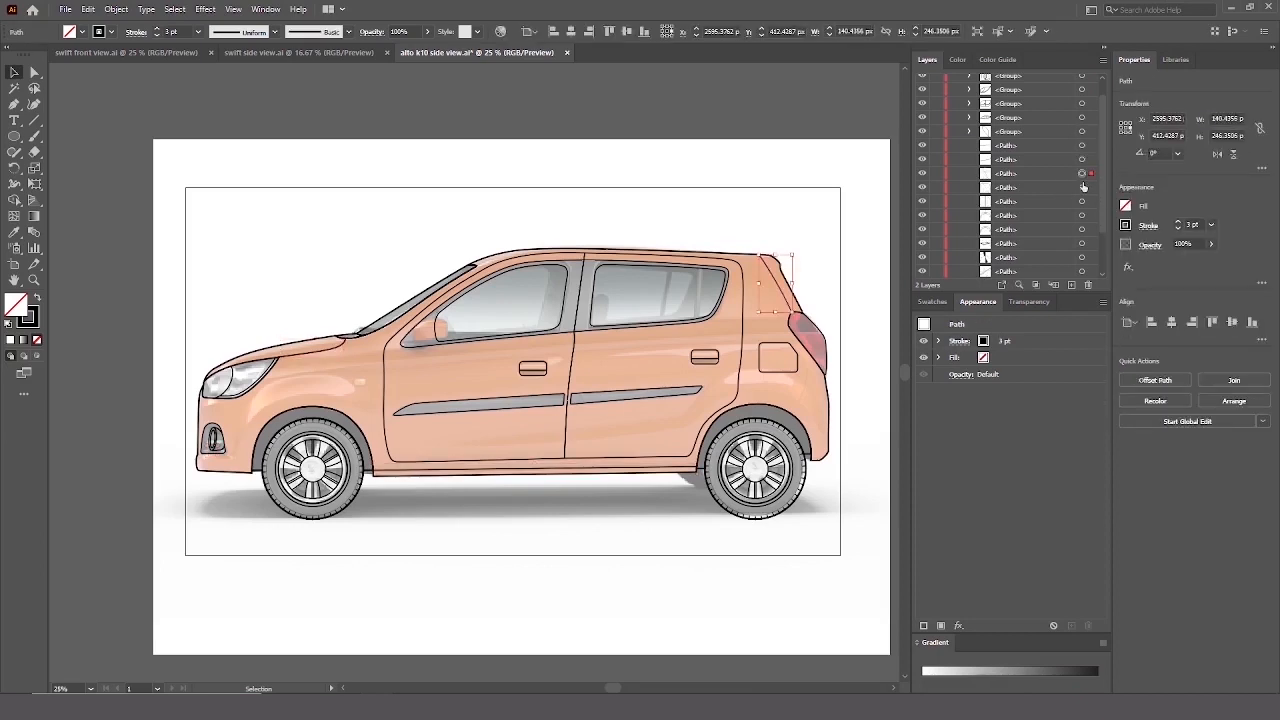
pyautogui.click(1081, 201)
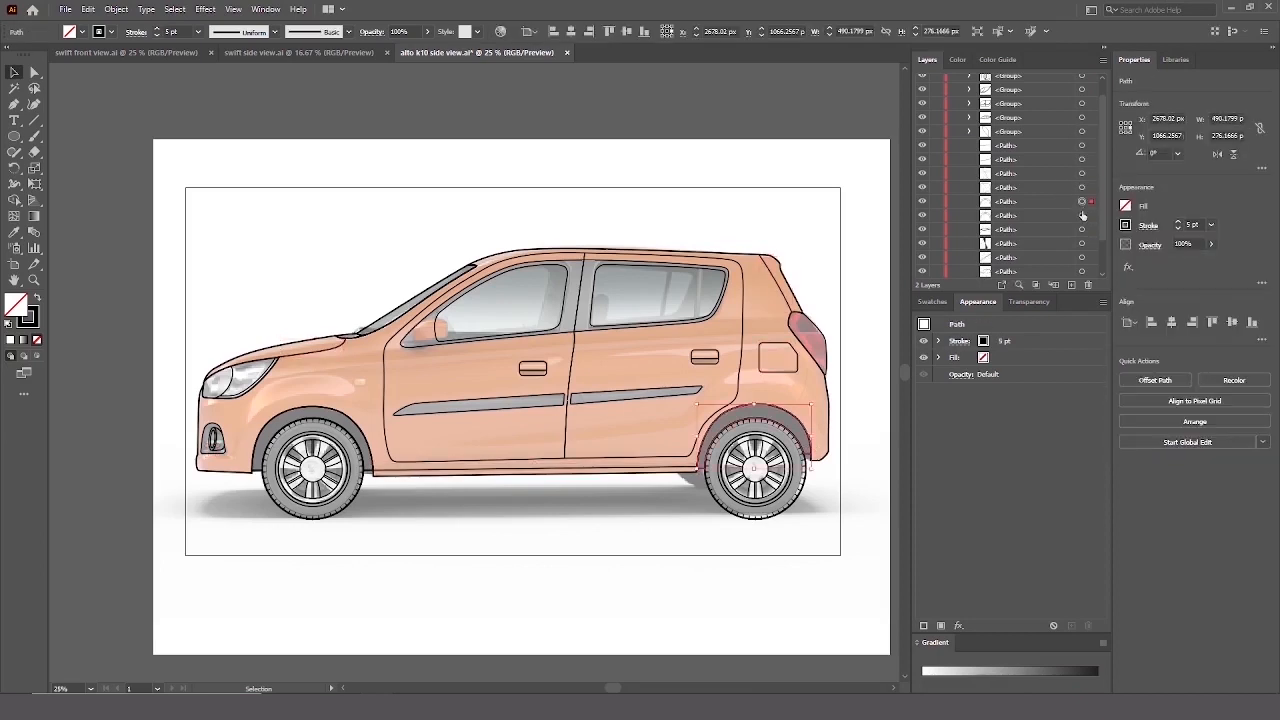
pyautogui.scroll(-1, 1084, 244)
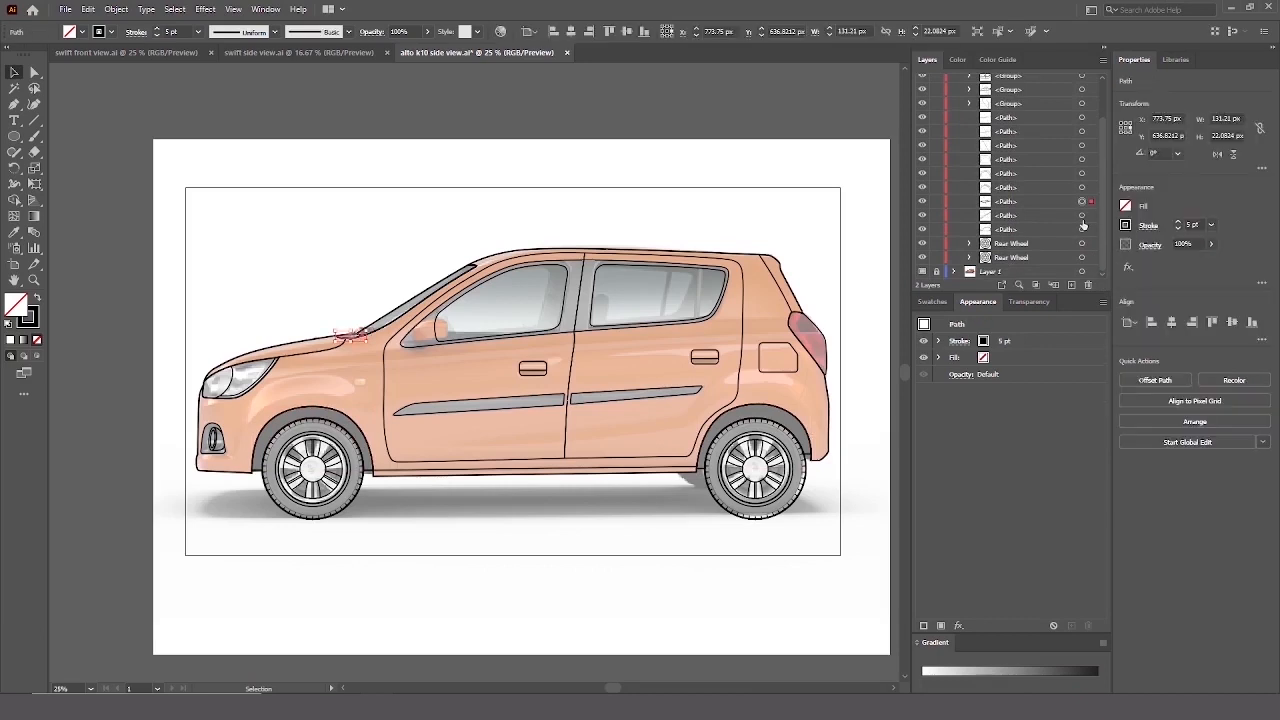
pyautogui.click(1083, 244)
pyautogui.scroll(1, 1081, 200)
pyautogui.click(805, 201)
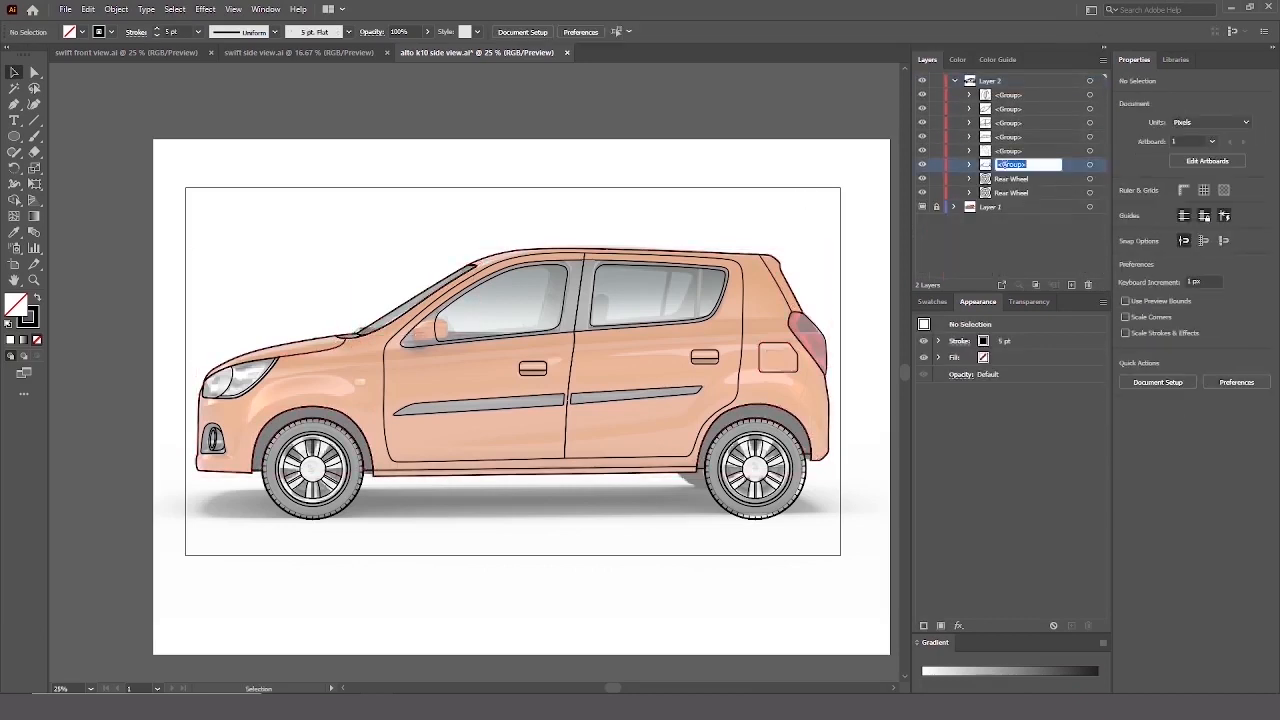
# Name the part groups base, tail lamp, windows, doors, head lamp and fog lamp.
pyautogui.click(1022, 151)
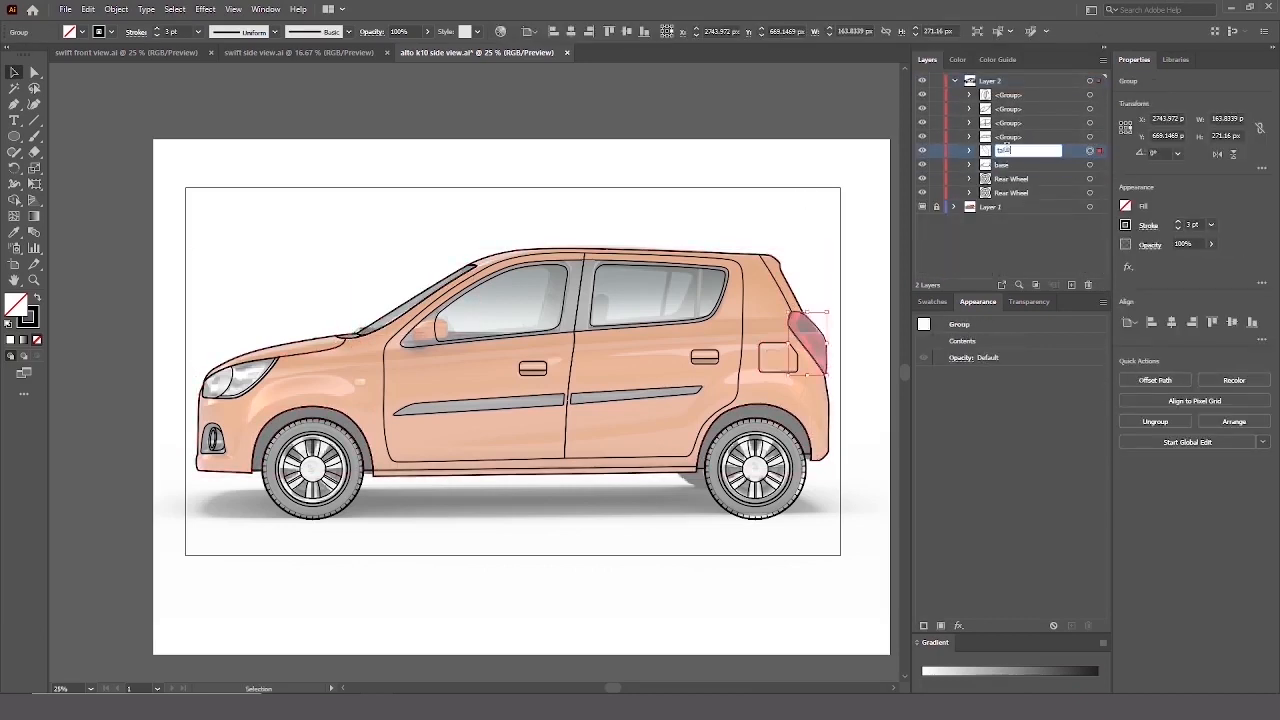
pyautogui.doubleClick(1010, 136)
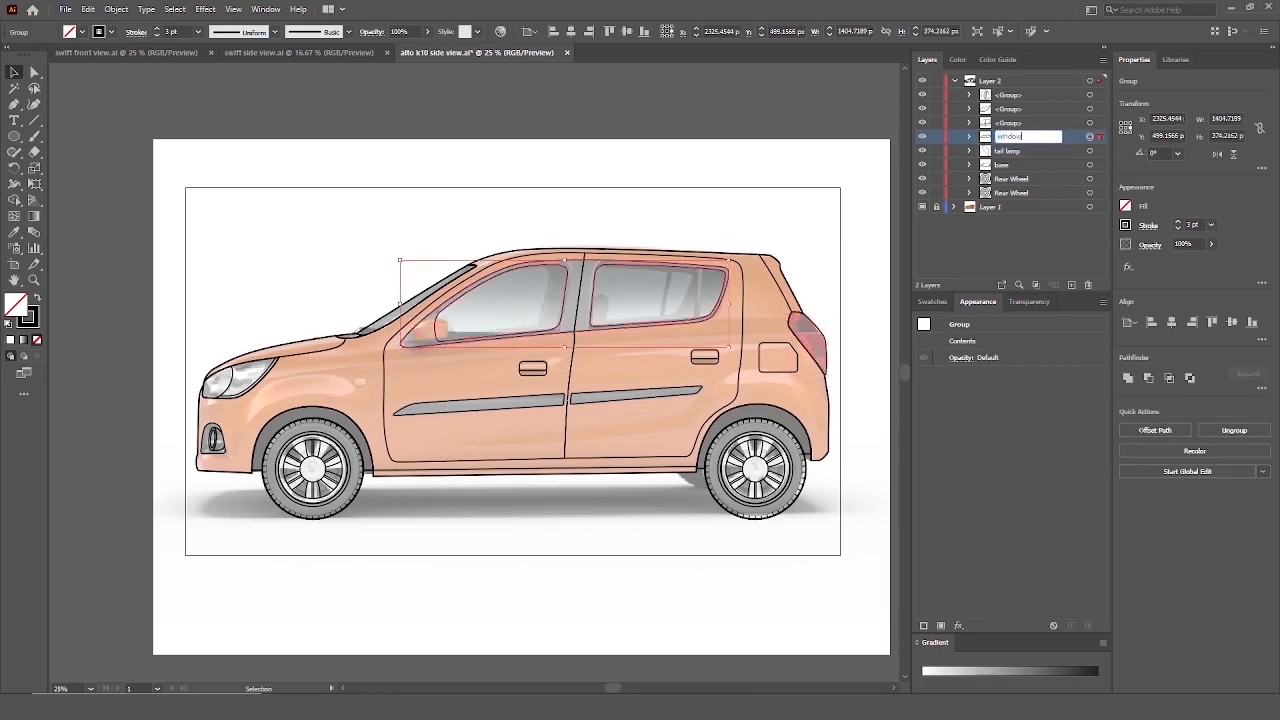
pyautogui.doubleClick(1031, 123)
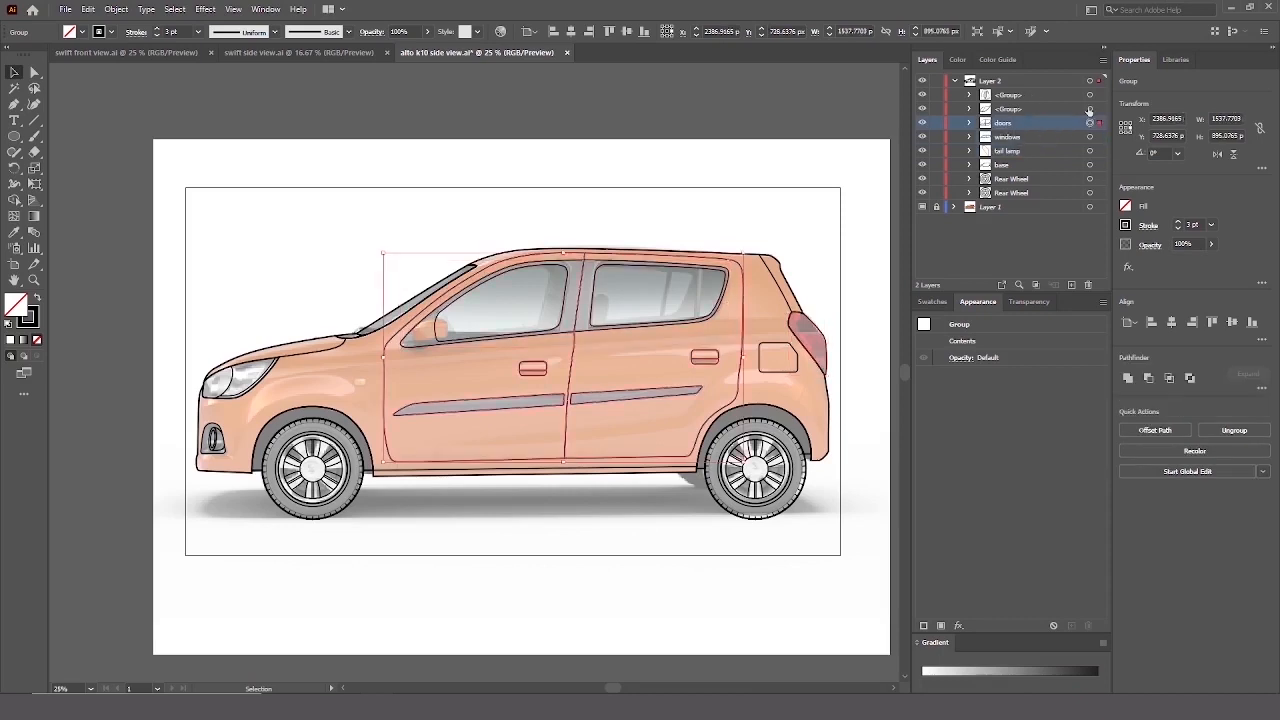
pyautogui.doubleClick(1045, 94)
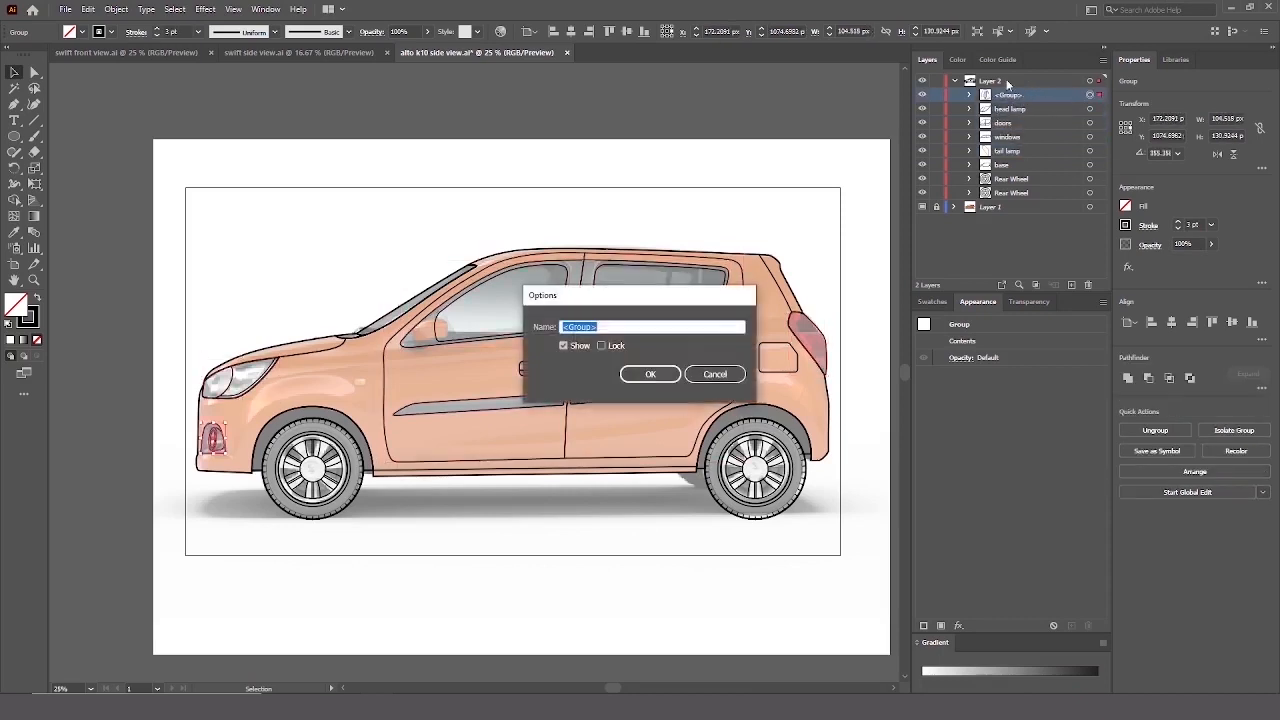
pyautogui.write('fog lamp')
pyautogui.press('Return')
pyautogui.moveTo(1045, 94); pyautogui.dragTo(1054, 114)
pyautogui.click(1058, 122)
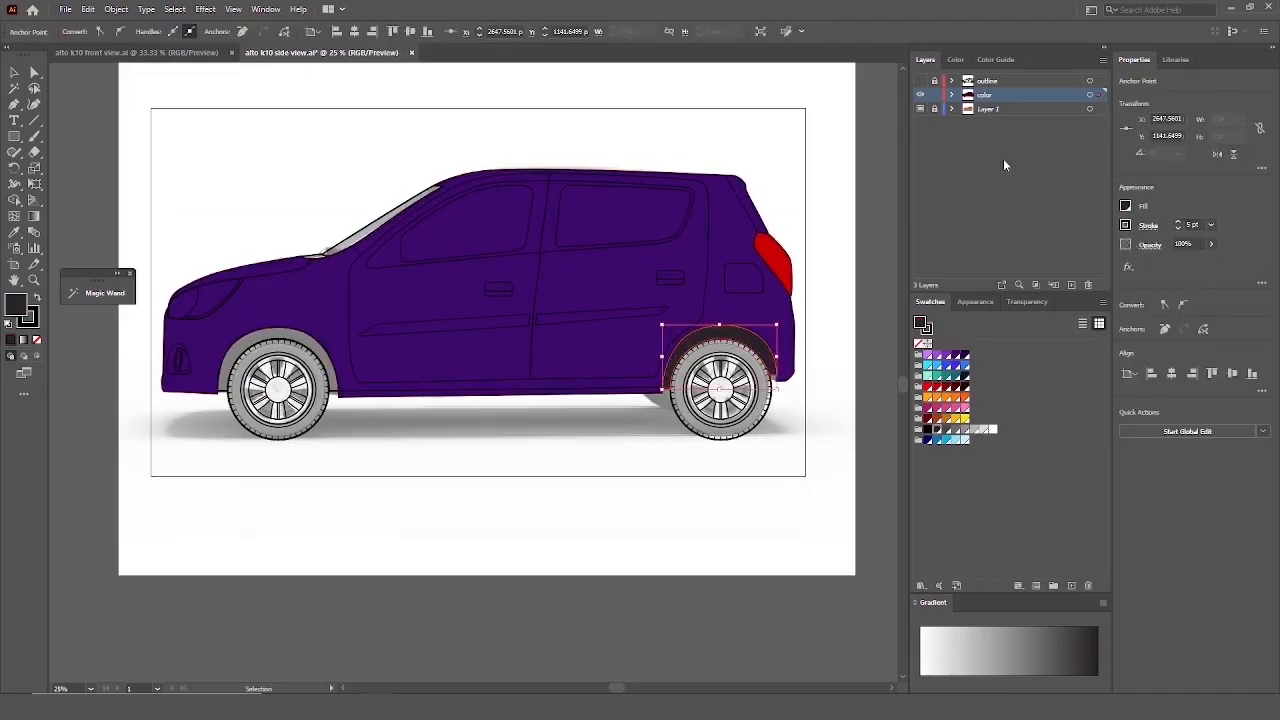
# Switch the colour sliders to HSB, darken the rear wheel arch fill, and apply the same fill to the front wheel arch.
pyautogui.click(959, 60)
pyautogui.click(1103, 60)
pyautogui.click(1140, 104)
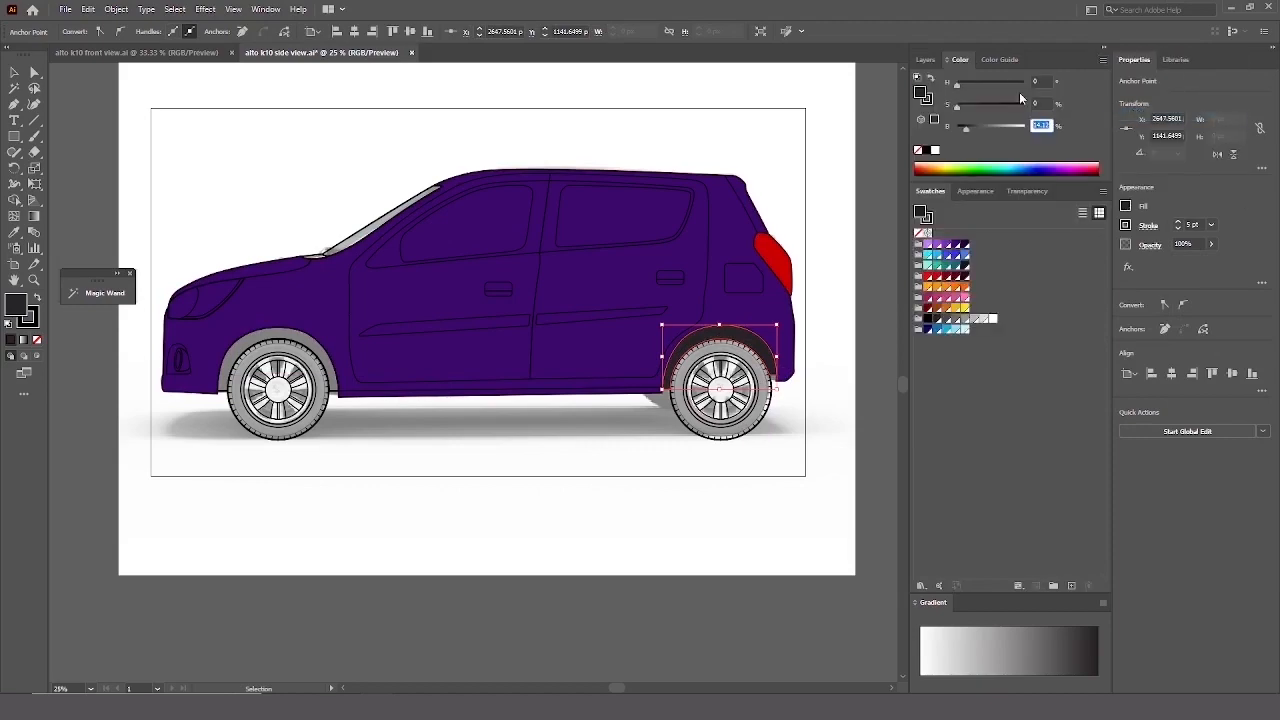
pyautogui.hotkey('ctrl', 'shift', 'a')
pyautogui.click(337, 394)
pyautogui.scroll(2, 271, 180)
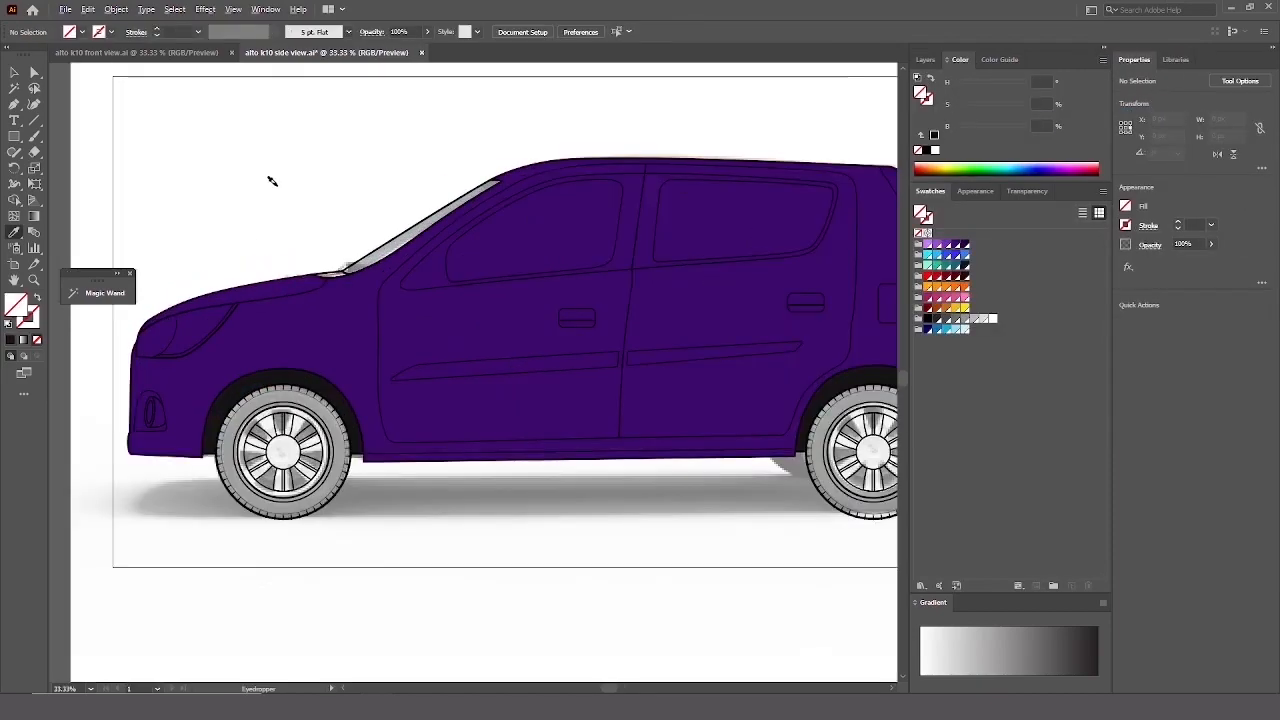
# Fill the cowl piece at the windscreen's base black, and the windscreen and both side windows light blue (R143 G223 B238).
pyautogui.press('a')
pyautogui.click(340, 270)
pyautogui.scroll(-2, 340, 268)
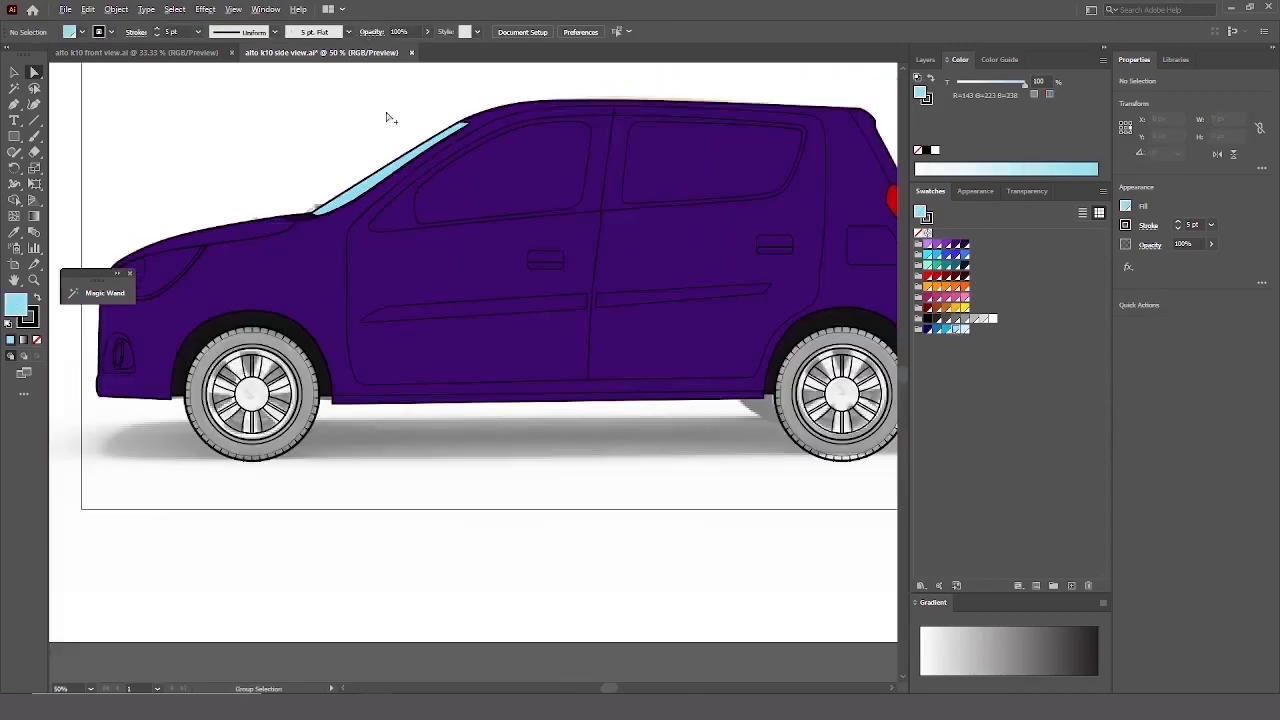
pyautogui.hotkey('ctrl', 'shift', 'a')
pyautogui.click(600, 287)
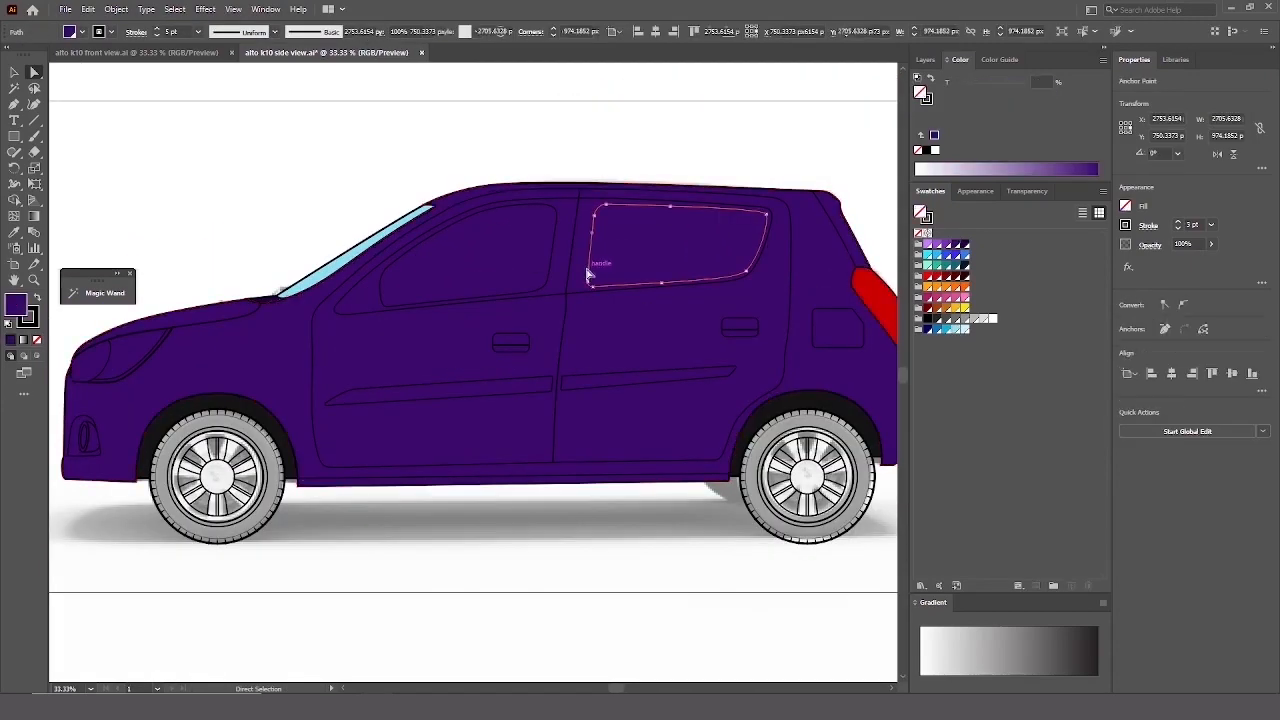
pyautogui.keyDown('shift'); pyautogui.click(465, 258); pyautogui.keyUp('shift')
pyautogui.press(',')
# Fill the upper halves of both door handles violet (R123 G44 B191) and their lower halves dark purple.
pyautogui.click(503, 338)
pyautogui.keyDown('shift'); pyautogui.click(732, 320); pyautogui.keyUp('shift')
pyautogui.click(946, 244)
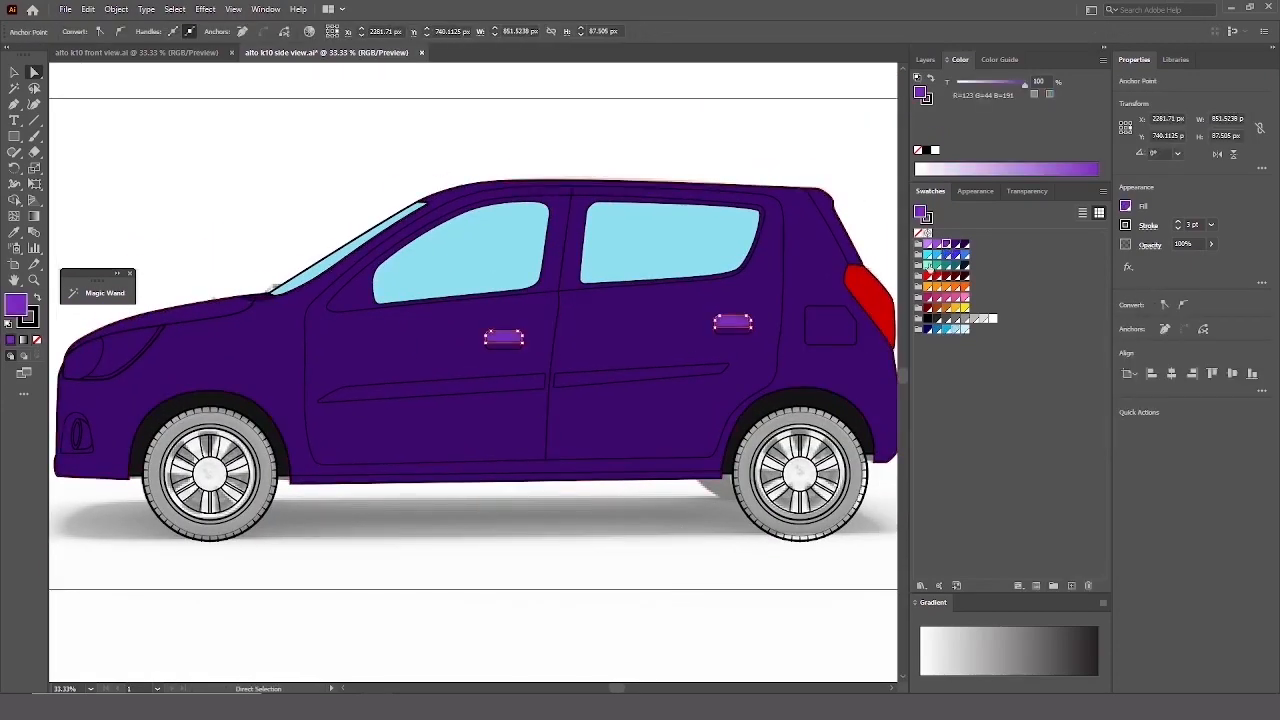
pyautogui.click(733, 333)
pyautogui.hotkey('ctrl', 'shift', 'a')
# Fill the front and rear door side mouldings with the dark grey swatch.
pyautogui.moveTo(497, 391); pyautogui.dragTo(520, 357)
pyautogui.click(519, 355)
pyautogui.keyDown('shift'); pyautogui.click(600, 350); pyautogui.keyUp('shift')
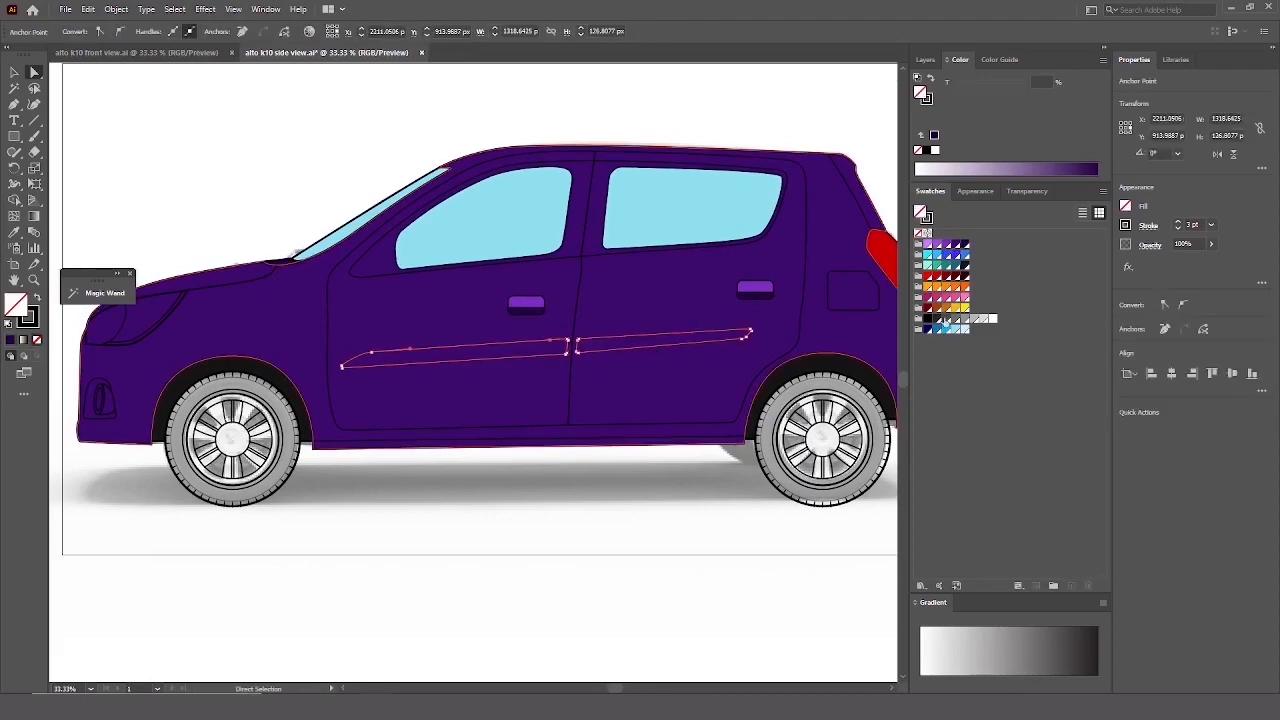
pyautogui.click(937, 319)
pyautogui.hotkey('ctrl', 'shift', 'a')
# Fill the fog lamp housing dark grey (R36 G36 B36) and compare it with the photo in outline view.
pyautogui.moveTo(179, 483); pyautogui.dragTo(368, 543)
pyautogui.click(292, 487)
pyautogui.click(937, 320)
pyautogui.hotkey('ctrl', 'shift', 'a')
pyautogui.moveTo(573, 582); pyautogui.dragTo(583, 546)
pyautogui.hotkey('ctrl', 'y')
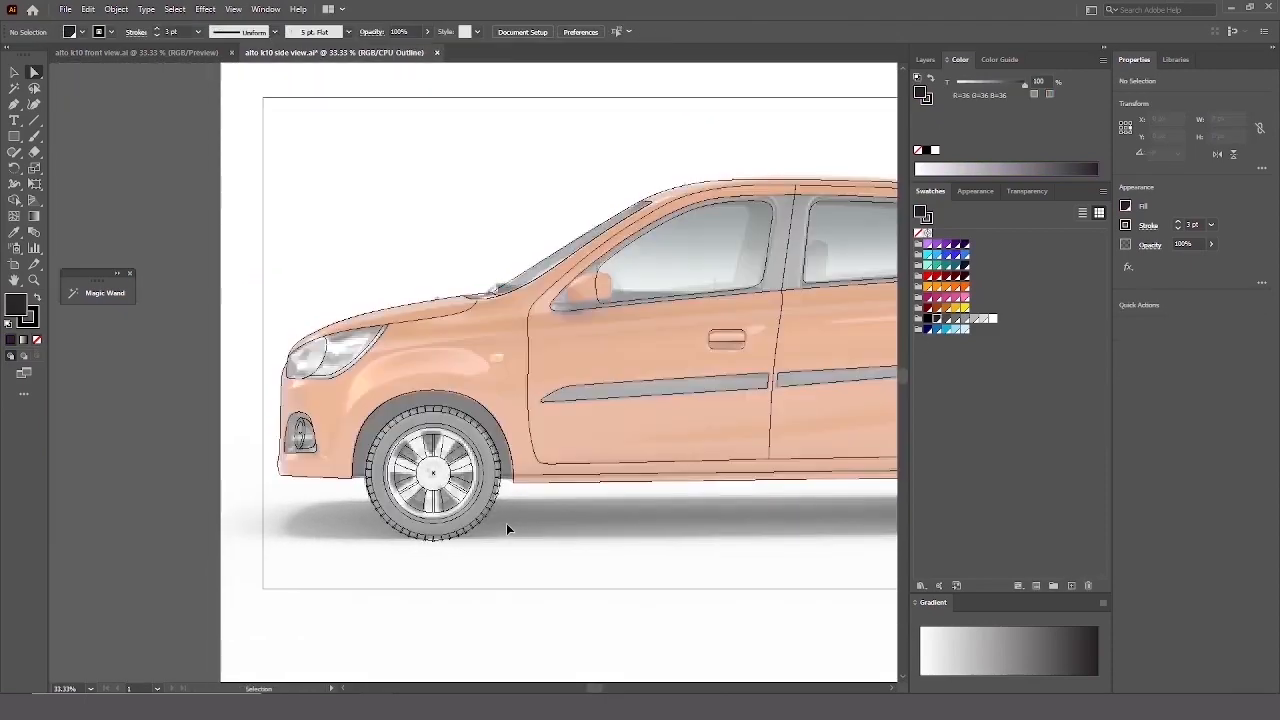
pyautogui.hotkey('ctrl', 'y')
# Fill the inner recess of the fog lamp with a lighter grey (R73 G73 B73), checking its shape against the photo.
pyautogui.click(309, 449)
pyautogui.hotkey('ctrl', 'y')
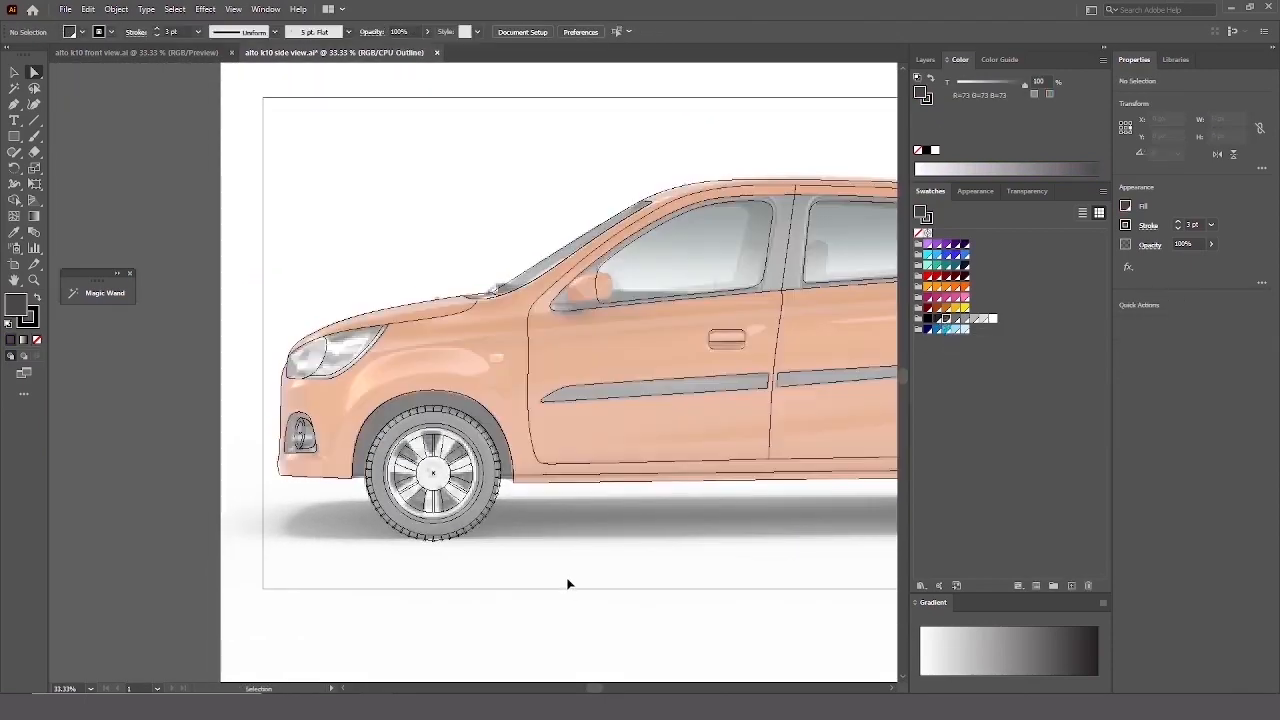
pyautogui.hotkey('ctrl', 'y')
pyautogui.hotkey('ctrl', 'y')
pyautogui.hotkey('ctrl', 'y')
pyautogui.hotkey('ctrl', '1')
pyautogui.hotkey('ctrl', 'shift', 'a')
pyautogui.hotkey('ctrl', 'y')
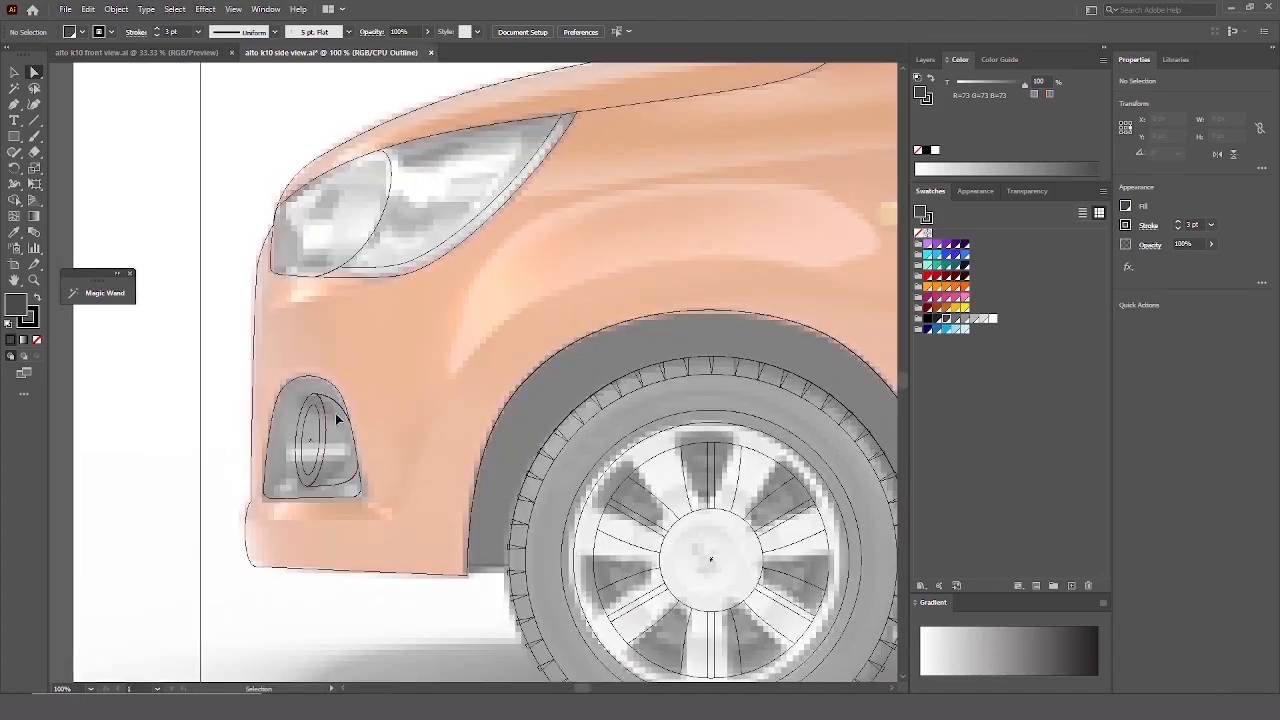
pyautogui.hotkey('ctrl', 'y')
pyautogui.click(318, 400)
pyautogui.click(235, 400)
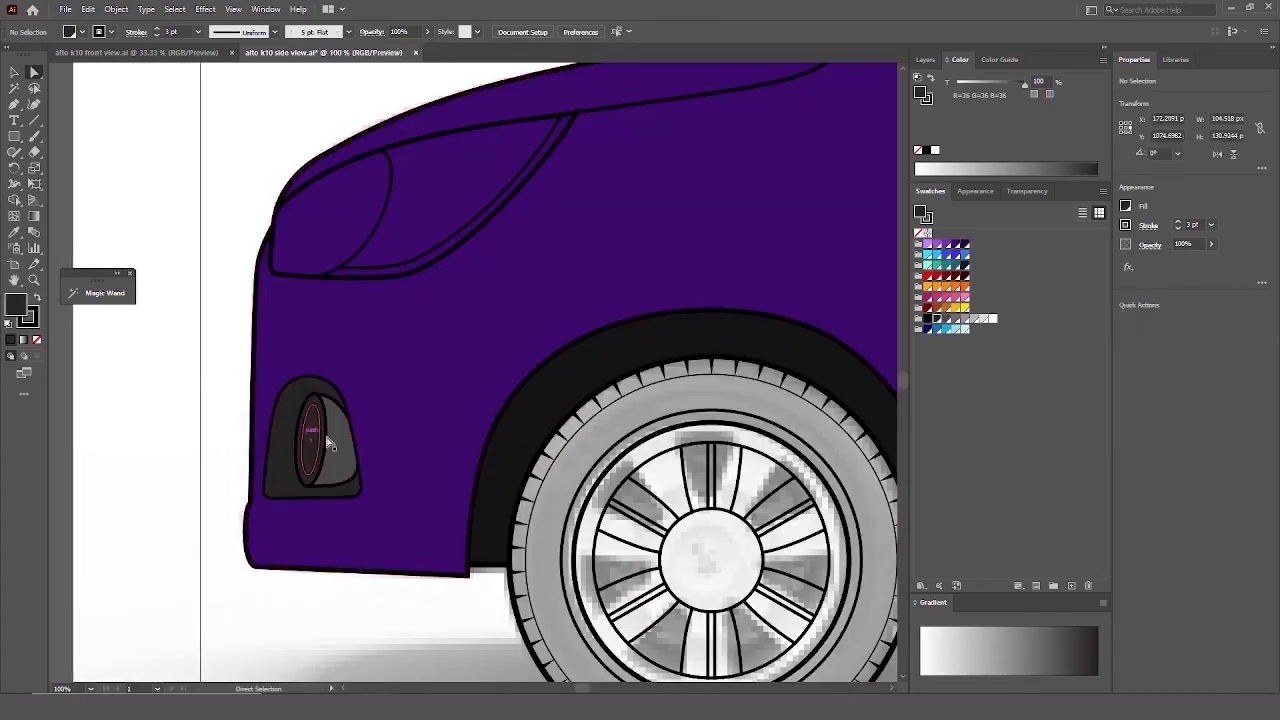
# Fill the fog lamp's inner ellipse yellow and the ring around it white.
pyautogui.click(320, 440)
pyautogui.click(965, 308)
pyautogui.click(232, 420)
pyautogui.click(301, 411)
pyautogui.click(993, 318)
pyautogui.hotkey('ctrl', 'shift', 'a')
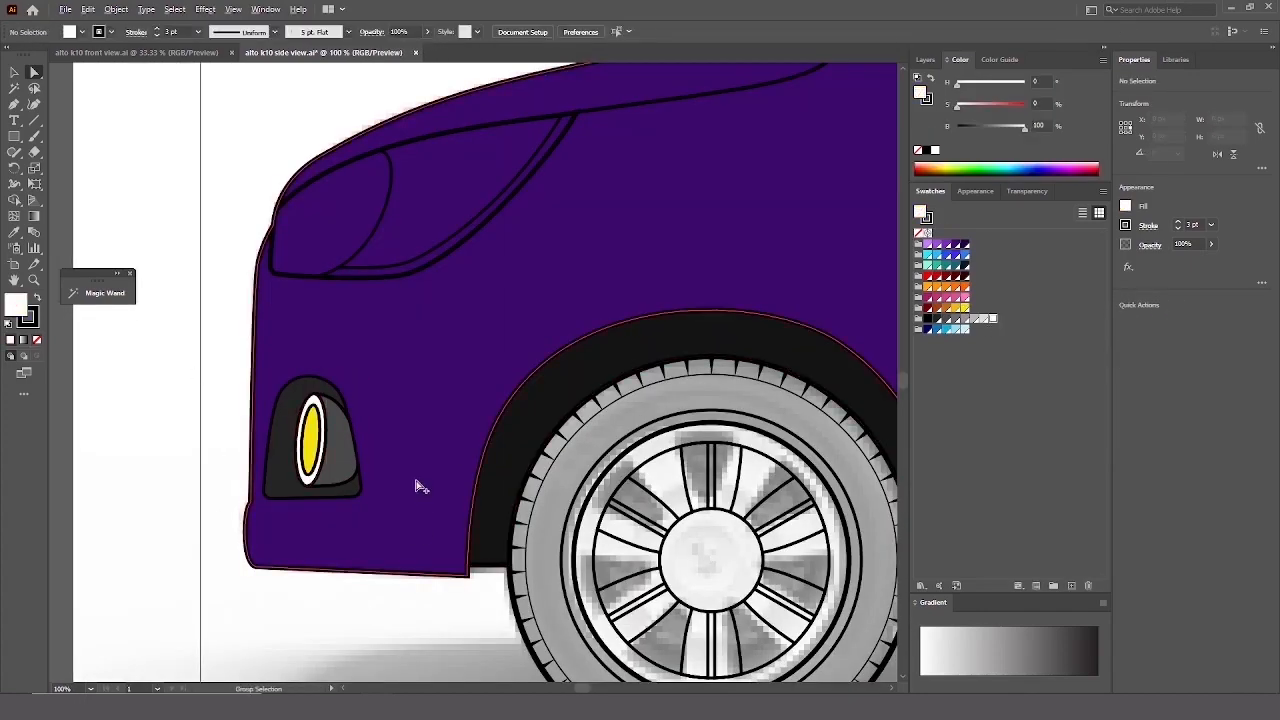
# Fill the head lamp lens light grey and its lower rim mid-grey (R146 G146 B146).
pyautogui.scroll(-3, 418, 474)
pyautogui.moveTo(317, 517); pyautogui.dragTo(274, 567)
pyautogui.click(403, 433)
pyautogui.hotkey('ctrl', 'y')
pyautogui.hotkey('ctrl', 'y')
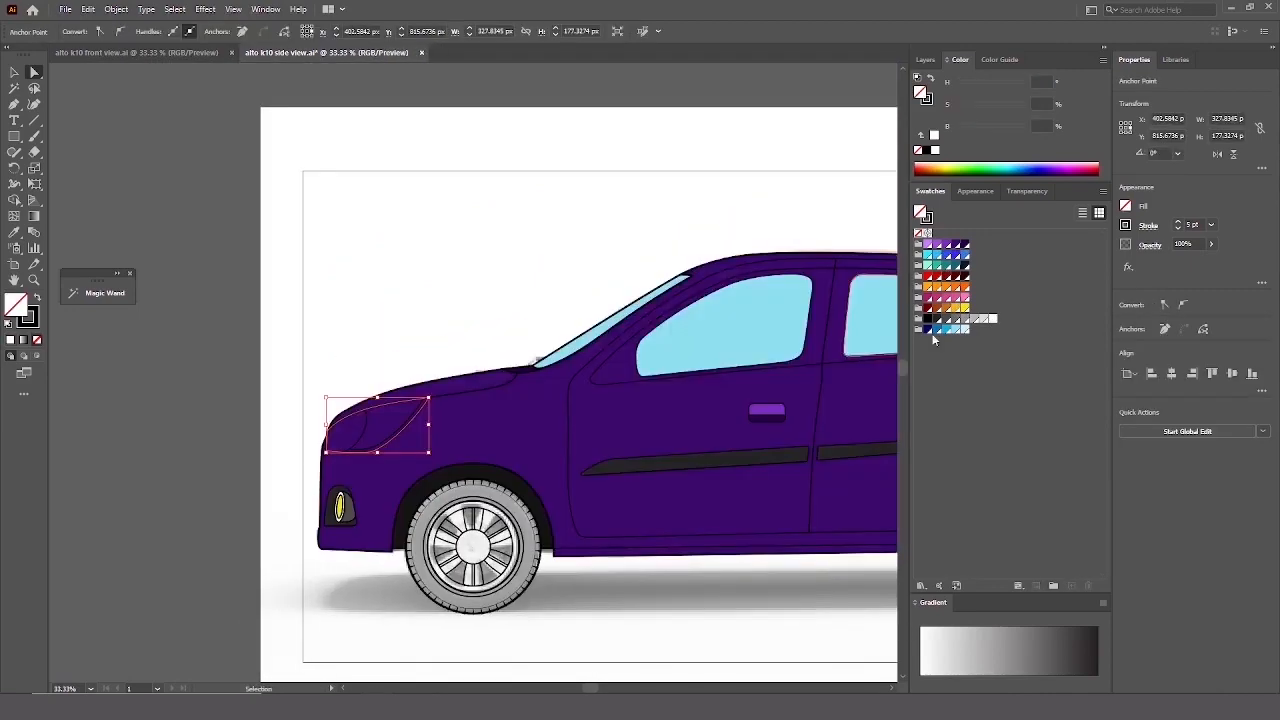
pyautogui.click(974, 318)
pyautogui.click(389, 374)
pyautogui.hotkey('ctrl', 'y')
pyautogui.hotkey('ctrl', 'y')
pyautogui.click(403, 432)
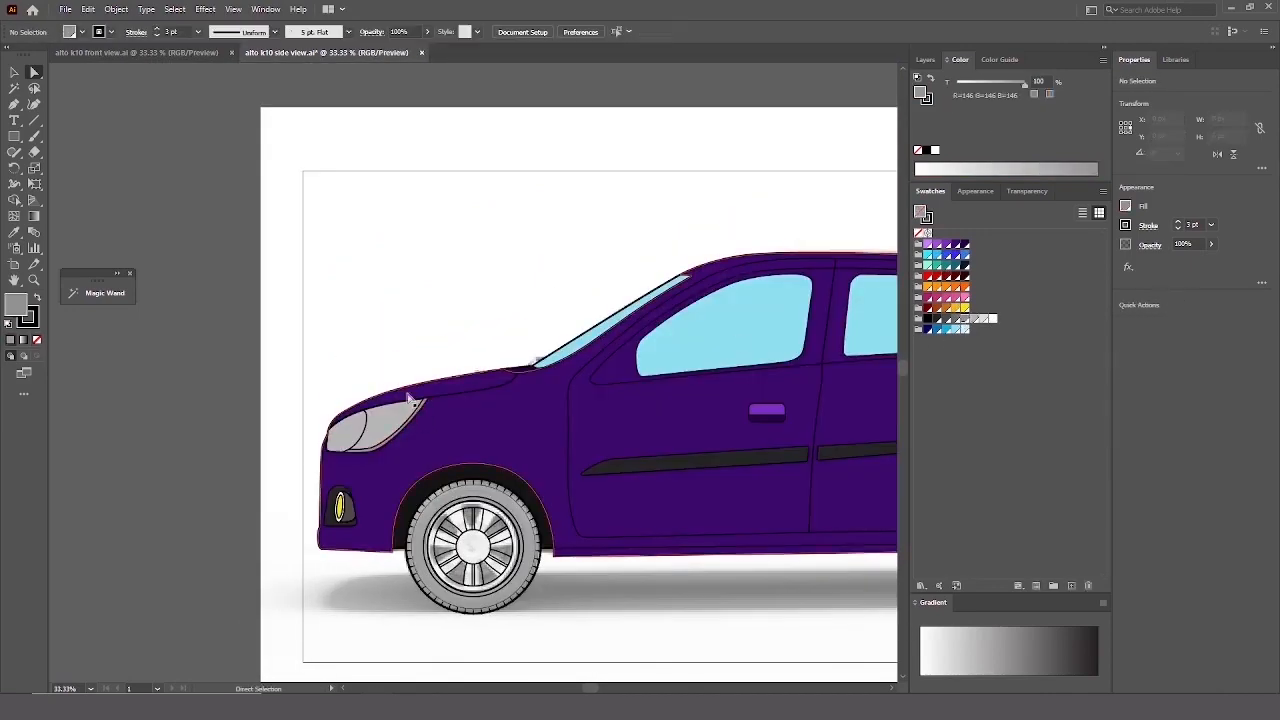
# Fill the front section of the head lamp with the same yellow as the fog lamp.
pyautogui.click(345, 430)
pyautogui.click(966, 308)
pyautogui.click(492, 325)
pyautogui.moveTo(492, 325); pyautogui.dragTo(334, 303)
pyautogui.click(510, 427)
pyautogui.click(537, 498)
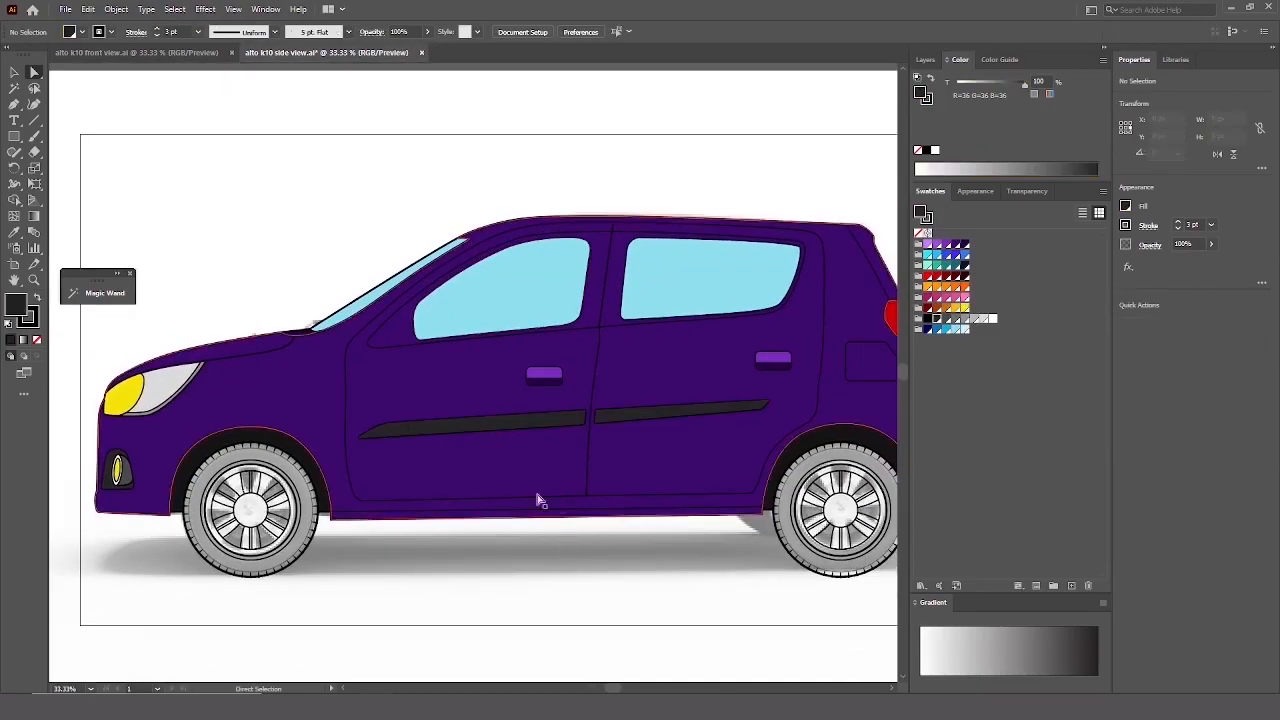
# Compare the coloured side view with the reference photo in outline view, examining the front bumper area.
pyautogui.hotkey('ctrl', '0')
pyautogui.hotkey('ctrl', 'y')
pyautogui.hotkey('ctrl', 'y')
pyautogui.hotkey('ctrl', 'y')
pyautogui.hotkey('ctrl', 'y')
pyautogui.hotkey('ctrl', 'y')
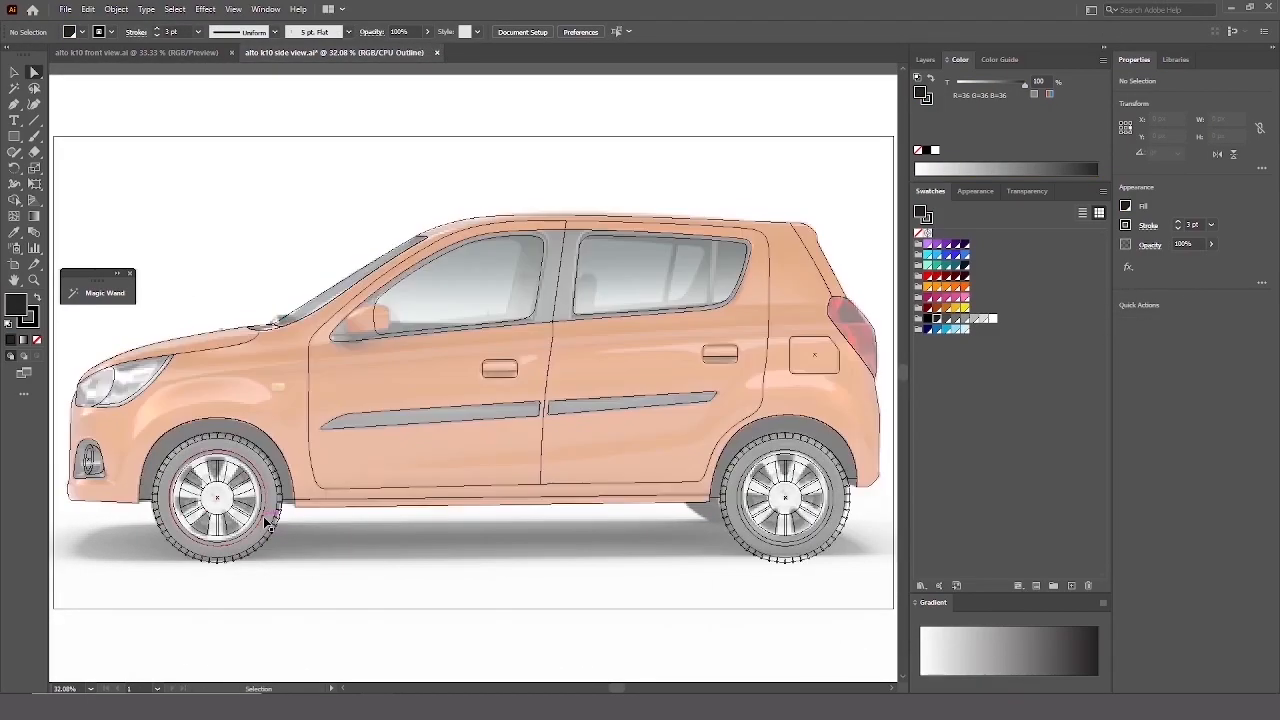
pyautogui.scroll(3, 177, 376)
pyautogui.moveTo(106, 483); pyautogui.dragTo(363, 429)
# Draw a closed bumper lip shape with the Pen tool below the fog lamp, extending past the front edge of the body.
pyautogui.scroll(1, 363, 429)
pyautogui.press('p')
pyautogui.moveTo(301, 483); pyautogui.dragTo(357, 369)
pyautogui.moveTo(254, 489); pyautogui.dragTo(305, 486)
pyautogui.click(405, 487)
pyautogui.moveTo(379, 471); pyautogui.dragTo(342, 458)
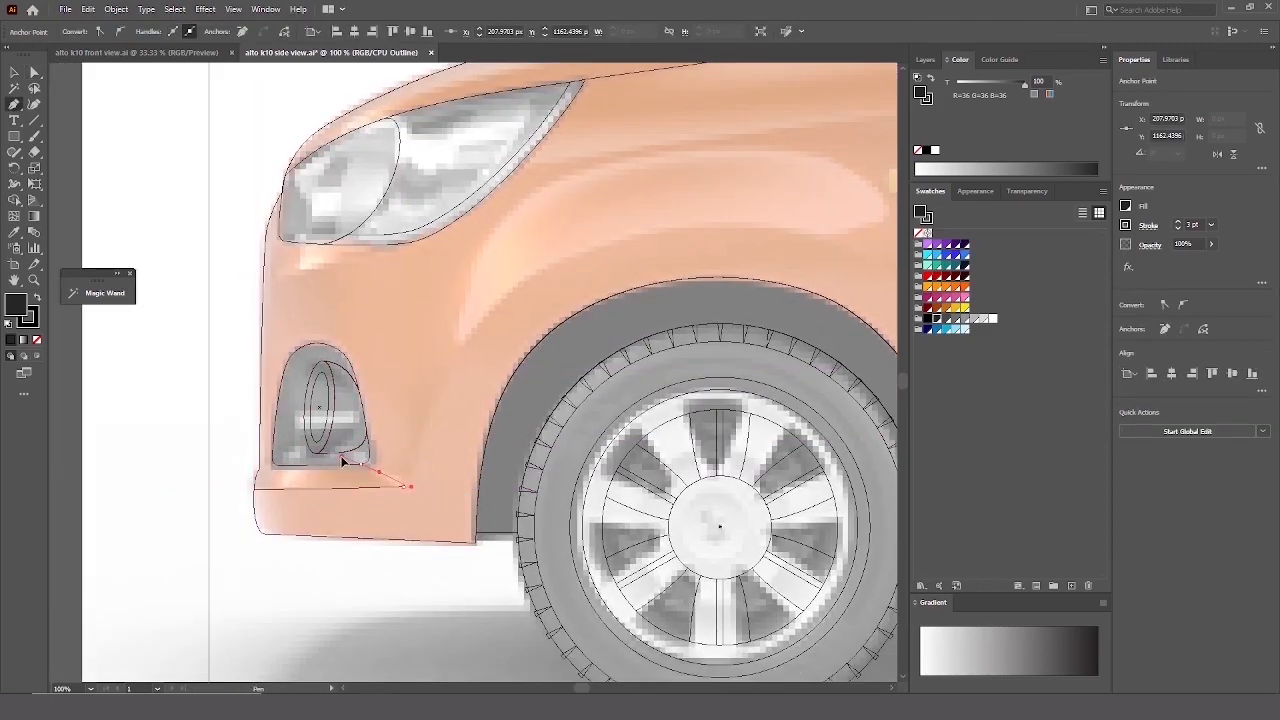
pyautogui.click(220, 481)
pyautogui.click(254, 489)
# Trim the part of the bumper lip that overhangs the body's front edge with the Shape Builder.
pyautogui.hotkey('ctrl', 'y')
pyautogui.keyDown('ctrl'); pyautogui.click(317, 503); pyautogui.keyUp('ctrl')
pyautogui.keyDown('ctrl'); pyautogui.keyDown('shift'); pyautogui.click(306, 483); pyautogui.keyUp('shift'); pyautogui.keyUp('ctrl')
pyautogui.hotkey('shift', 'm')
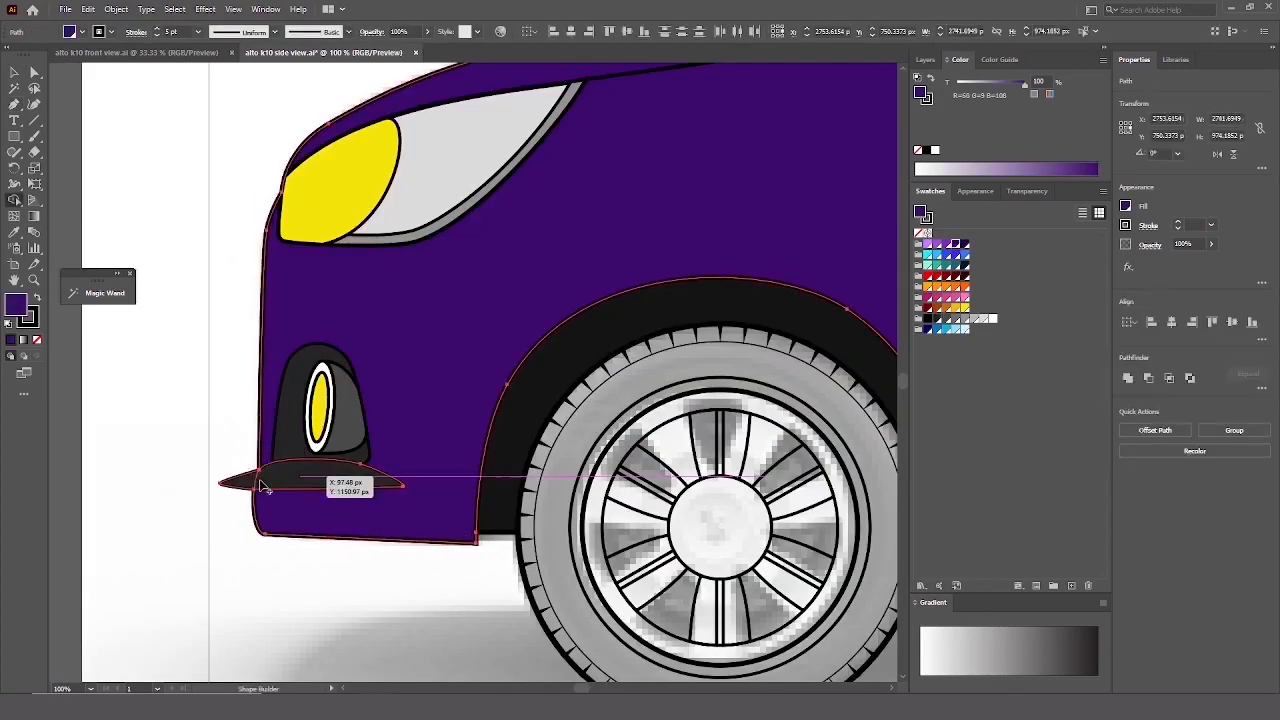
pyautogui.keyDown('alt'); pyautogui.click(240, 480); pyautogui.keyUp('alt')
pyautogui.keyDown('ctrl'); pyautogui.click(72, 232); pyautogui.keyUp('ctrl')
# Fill the bumper lip violet, trying a darker purple first.
pyautogui.click(295, 487)
pyautogui.click(954, 246)
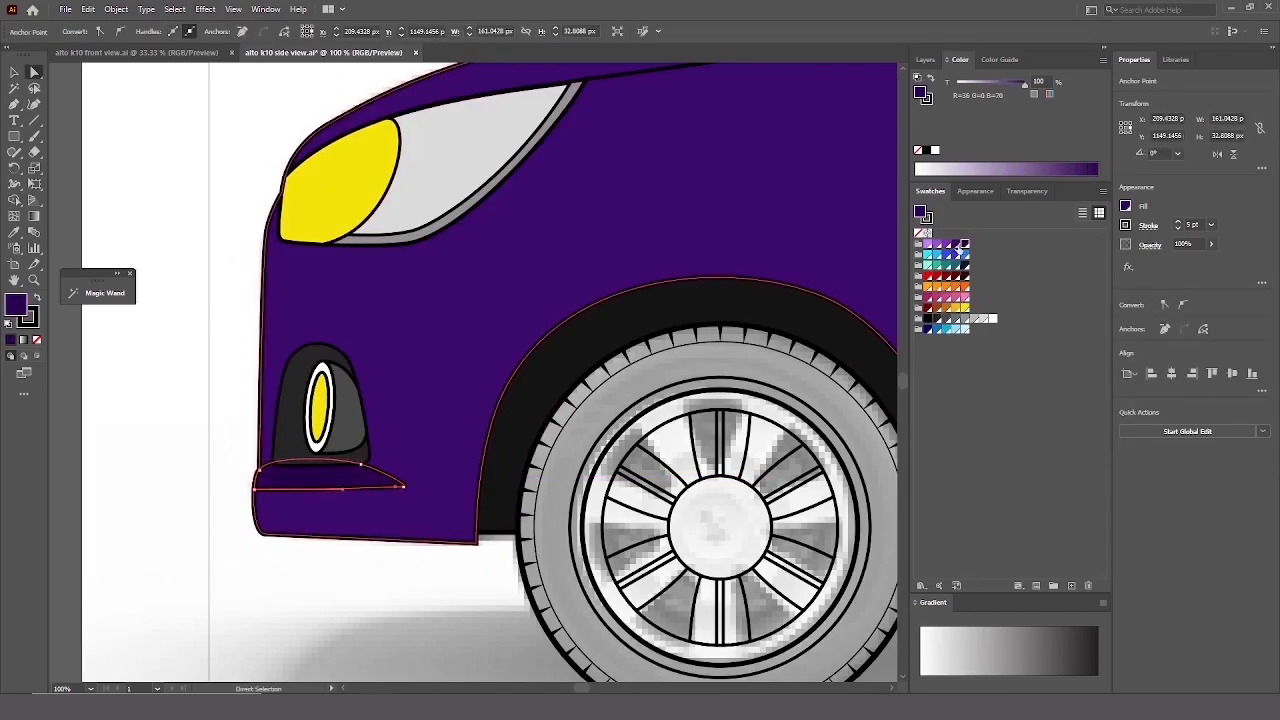
pyautogui.hotkey('ctrl', 'y')
pyautogui.hotkey('ctrl', 'y')
pyautogui.click(938, 244)
pyautogui.click(400, 580)
# Set the stroke of the car body and the bumper lip to none.
pyautogui.click(352, 510)
pyautogui.keyDown('shift'); pyautogui.click(340, 479); pyautogui.keyUp('shift')
pyautogui.click(927, 218)
pyautogui.click(918, 233)
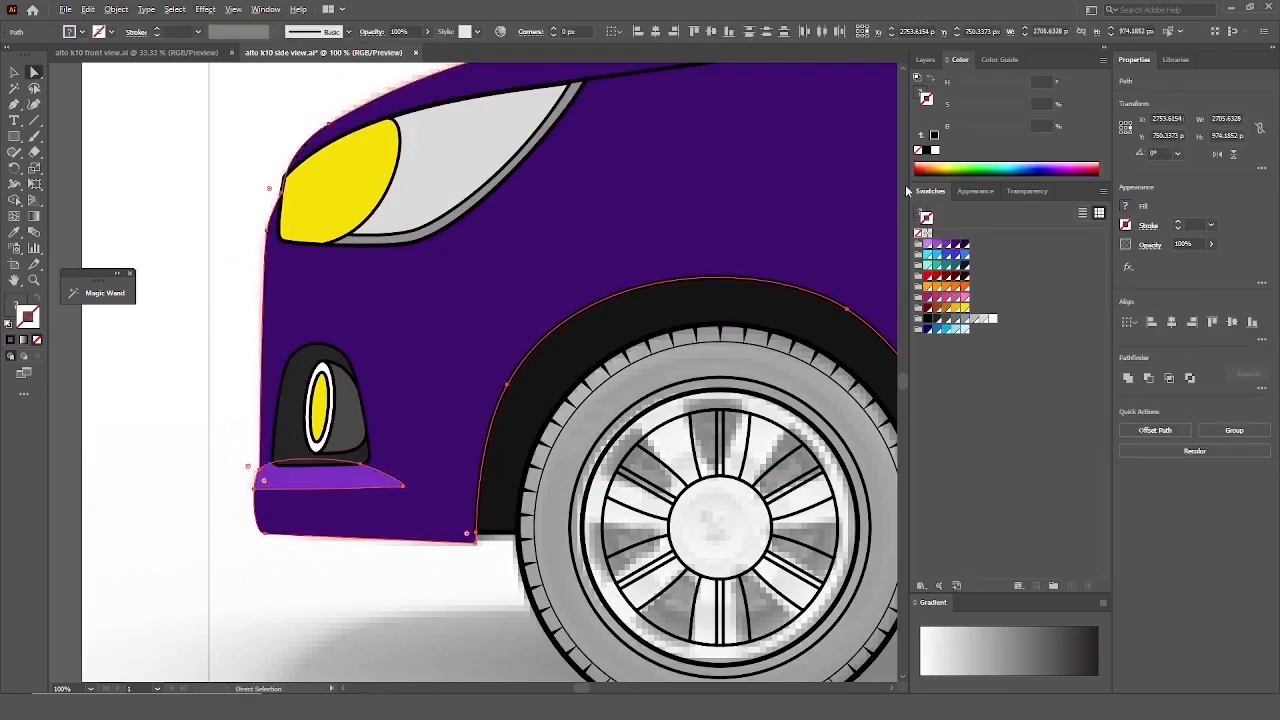
pyautogui.scroll(-3, 354, 580)
pyautogui.scroll(1, 144, 455)
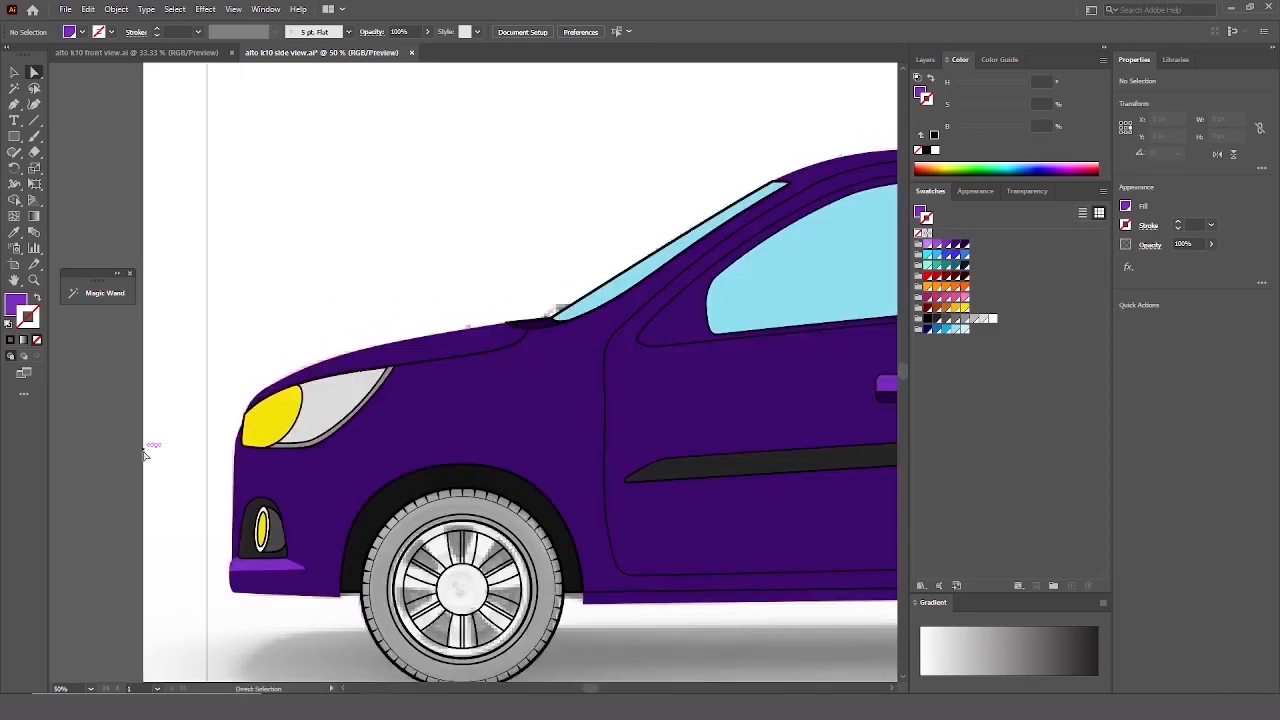
# Remove the strokes from the bonnet line and the head lamp shapes.
pyautogui.click(463, 358)
pyautogui.press('/')
pyautogui.click(340, 390)
pyautogui.keyDown('shift'); pyautogui.click(297, 402); pyautogui.keyUp('shift')
pyautogui.press('/')
pyautogui.click(200, 420)
# Remove the strokes from the front and rear door side mouldings.
pyautogui.moveTo(559, 410); pyautogui.dragTo(150, 330)
pyautogui.click(440, 382)
pyautogui.keyDown('shift'); pyautogui.click(600, 364); pyautogui.keyUp('shift')
pyautogui.click(37, 340)
# Delete the door outline lines and the sill line from the colour layer.
pyautogui.click(437, 488)
pyautogui.press('Delete')
pyautogui.click(600, 483)
pyautogui.click(522, 509)
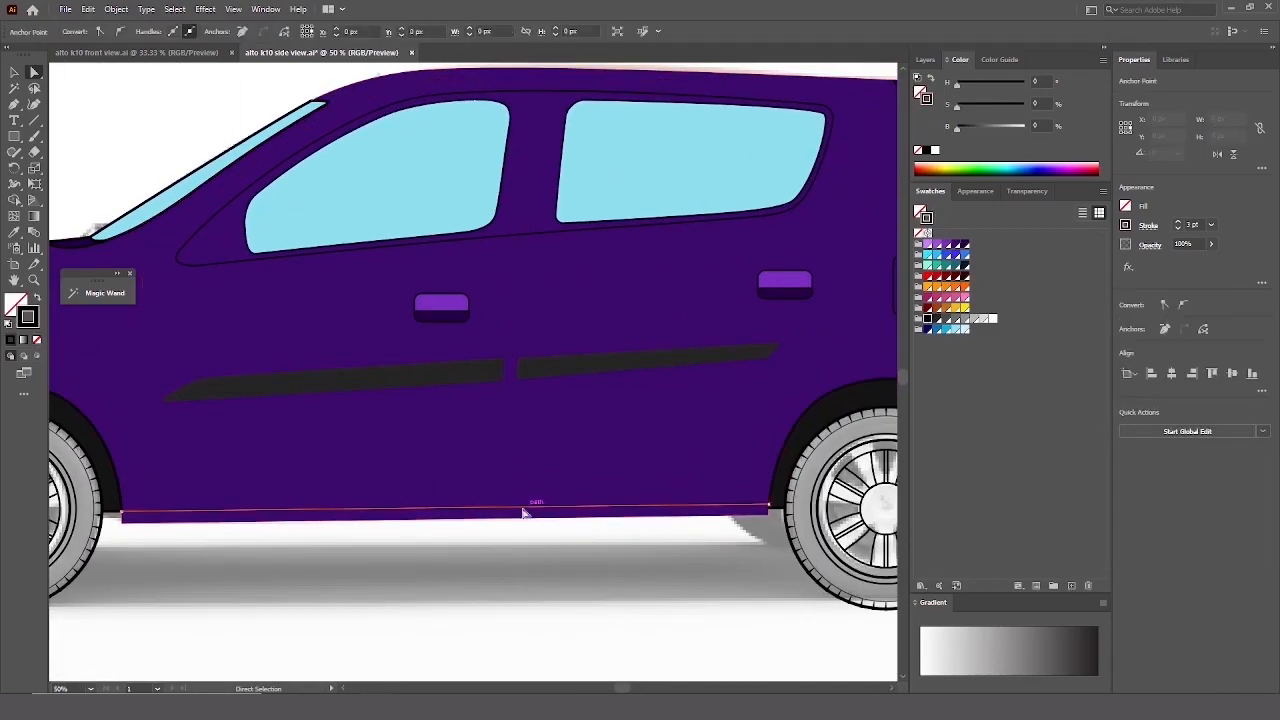
pyautogui.press('Delete')
# Set the stroke of both door handles to none and delete the fuel lid outline.
pyautogui.scroll(-1, 630, 378)
pyautogui.moveTo(503, 440); pyautogui.dragTo(545, 508)
pyautogui.keyDown('ctrl'); pyautogui.click(550, 400); pyautogui.keyUp('ctrl')
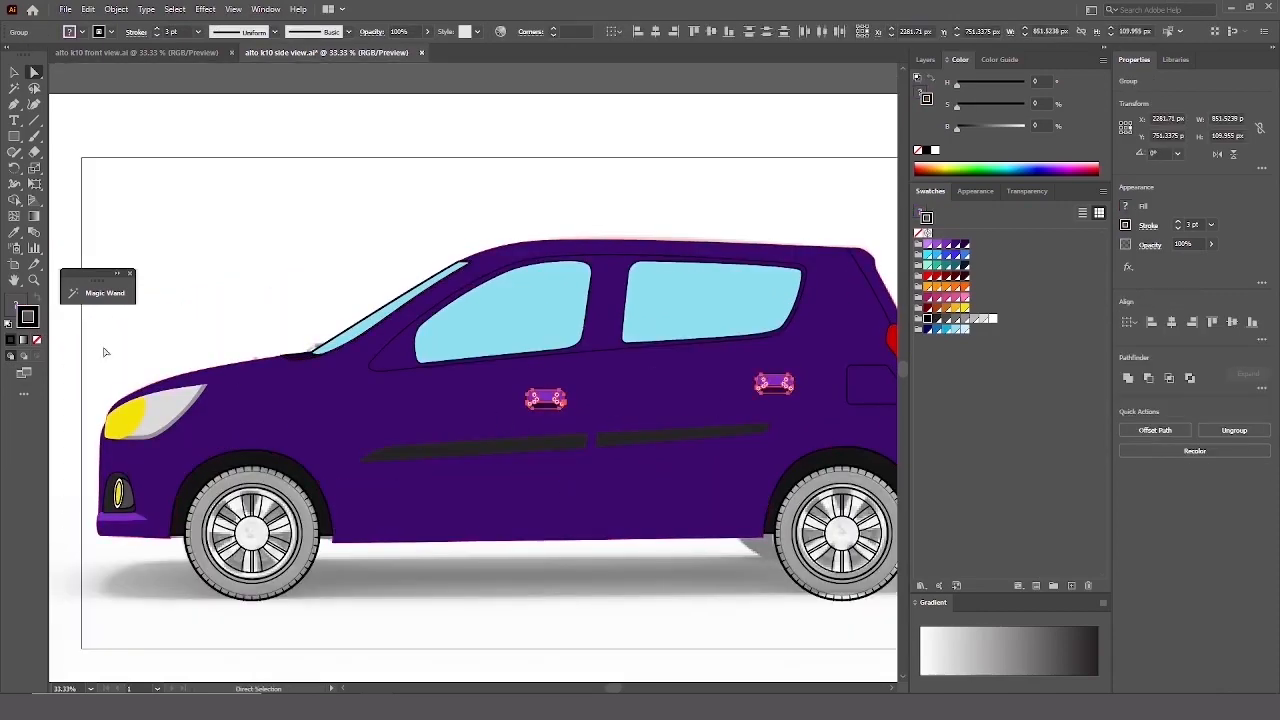
pyautogui.click(37, 340)
pyautogui.click(138, 342)
pyautogui.moveTo(140, 337)
pyautogui.mouseDown()
pyautogui.moveTo(137, 349)
pyautogui.moveTo(42, 357)
pyautogui.mouseUp()
pyautogui.keyDown('ctrl'); pyautogui.click(750, 398); pyautogui.keyUp('ctrl')
pyautogui.press('Delete')
# Fill the side window frame shape dark grey (R 36, G 36, B 36).
pyautogui.click(592, 363)
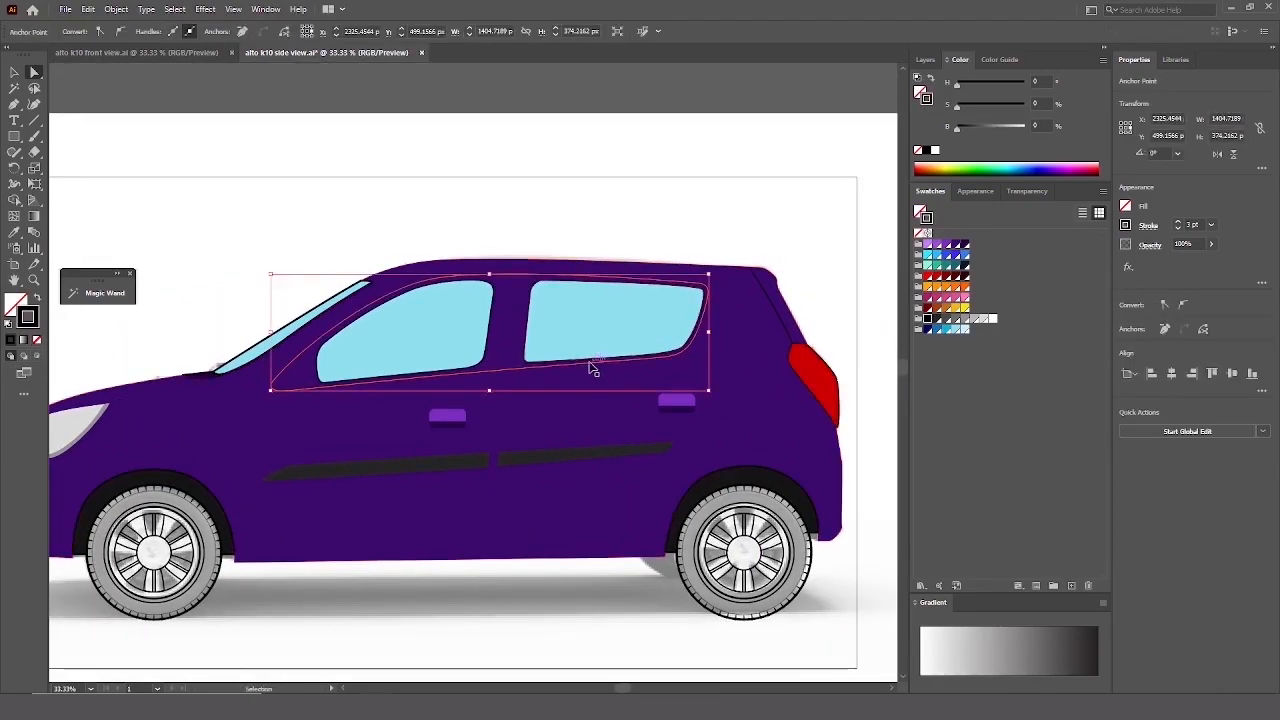
pyautogui.press('a')
pyautogui.hotkey('ctrl', 'z')
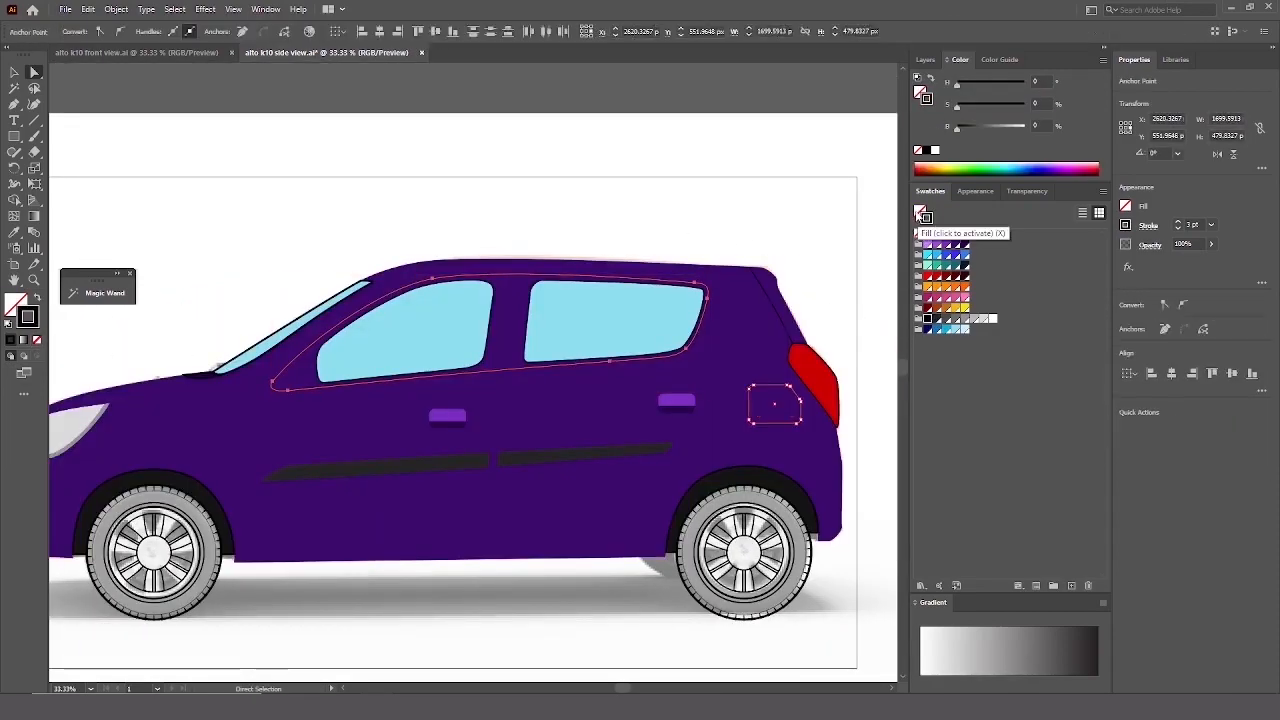
pyautogui.click(935, 330)
pyautogui.hotkey('ctrl', 'shift', 'a')
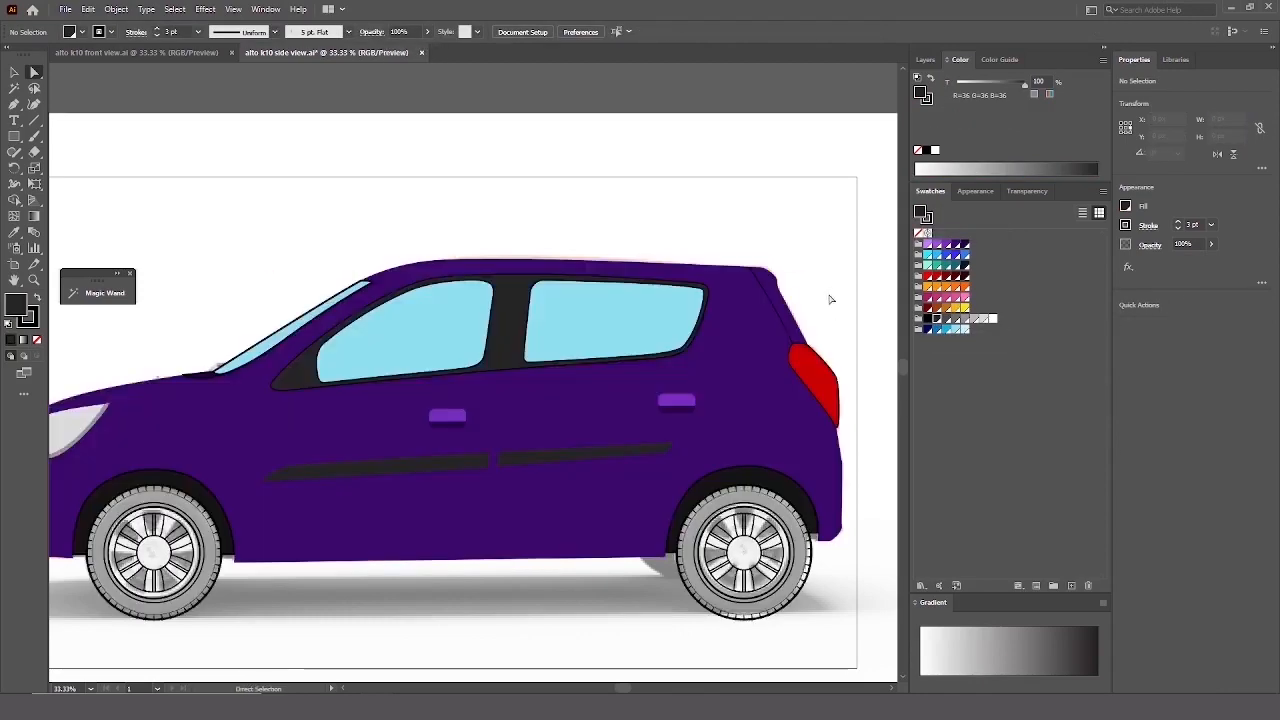
# Set the stroke of the window frame, both side windows and the windscreen to none.
pyautogui.moveTo(744, 318); pyautogui.dragTo(827, 292)
pyautogui.click(660, 302)
pyautogui.keyDown('shift'); pyautogui.click(590, 312); pyautogui.keyUp('shift')
pyautogui.keyDown('shift'); pyautogui.click(483, 316); pyautogui.keyUp('shift')
pyautogui.keyDown('shift'); pyautogui.click(372, 303); pyautogui.keyUp('shift')
pyautogui.click(32, 321)
pyautogui.click(37, 340)
# Remove the stroke from the dark cowl shape below the windscreen and delete the tailgate line at the rear.
pyautogui.click(267, 327)
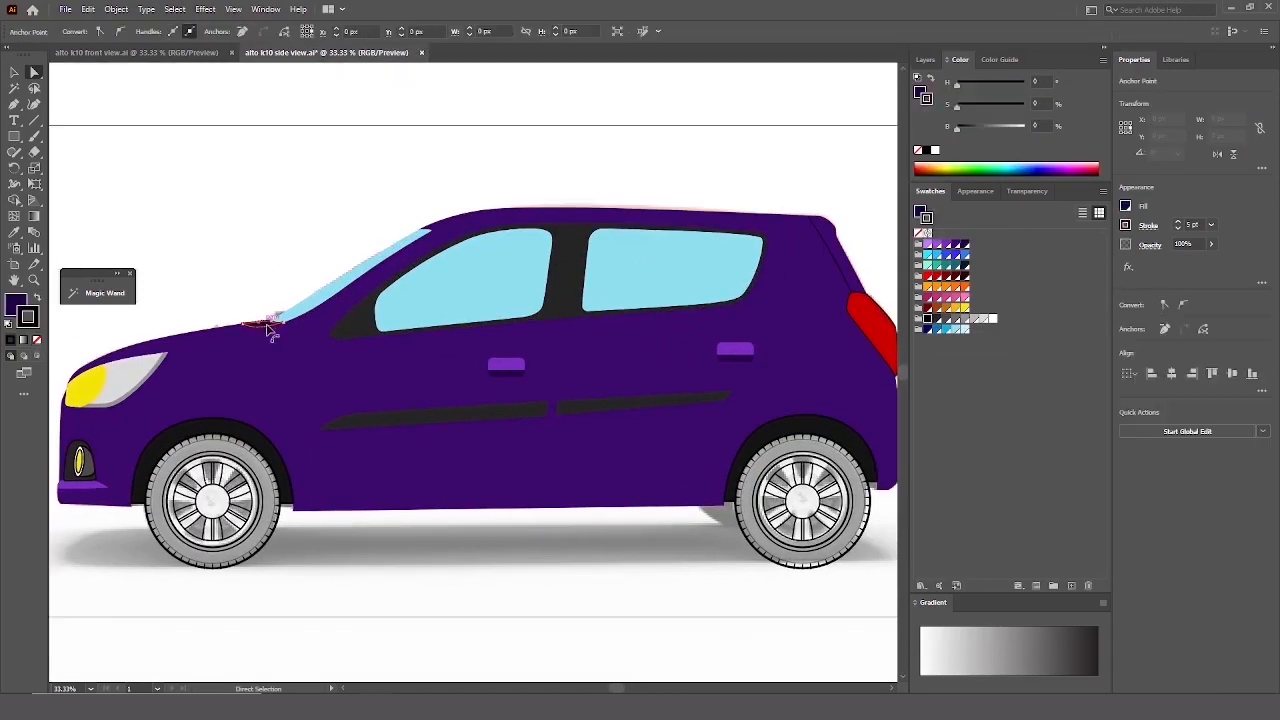
pyautogui.click(218, 281)
pyautogui.hotkey('ctrl', 'y')
pyautogui.hotkey('ctrl', 'y')
pyautogui.moveTo(450, 220); pyautogui.dragTo(363, 284)
pyautogui.hotkey('ctrl', 'y')
pyautogui.hotkey('ctrl', 'y')
pyautogui.click(745, 317)
pyautogui.click(750, 317)
pyautogui.press('Delete')
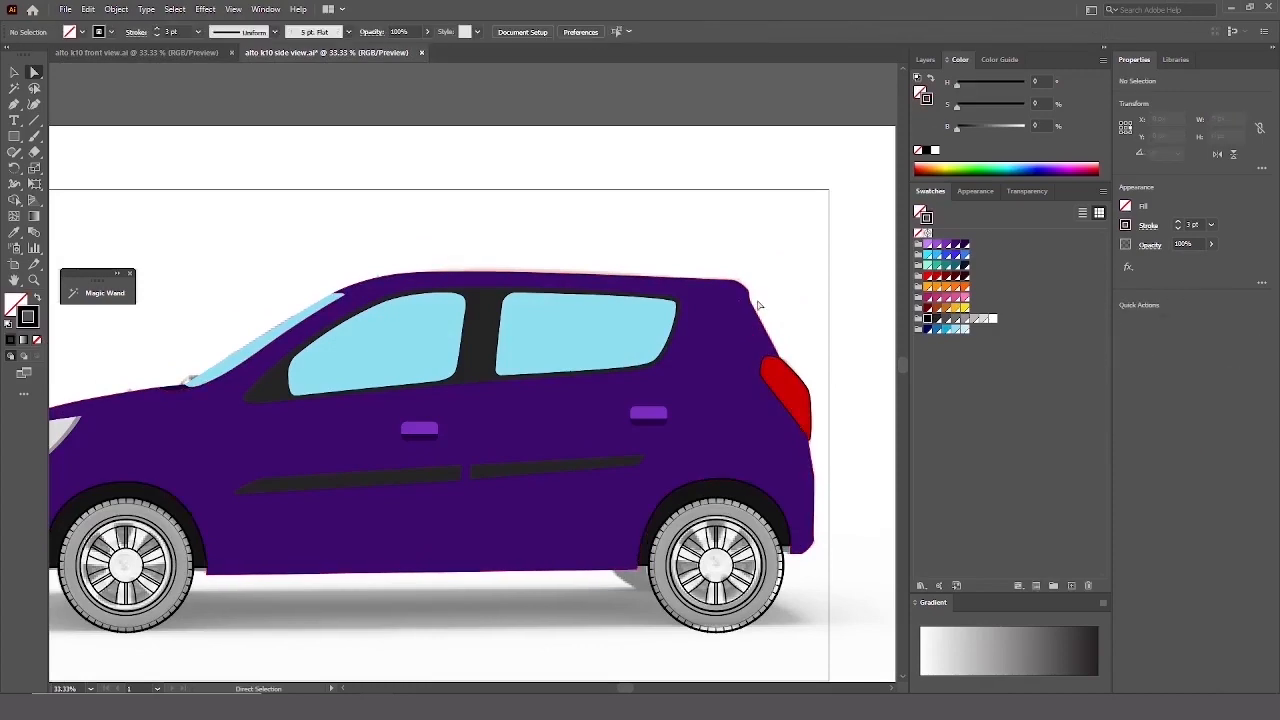
# Trace a shadow shape around the lower edge of the head lamp with the Pen tool over the reference photo.
pyautogui.hotkey('ctrl', 'y')
pyautogui.hotkey('ctrl', 'y')
pyautogui.moveTo(407, 424); pyautogui.dragTo(601, 381)
pyautogui.hotkey('ctrl', 'y')
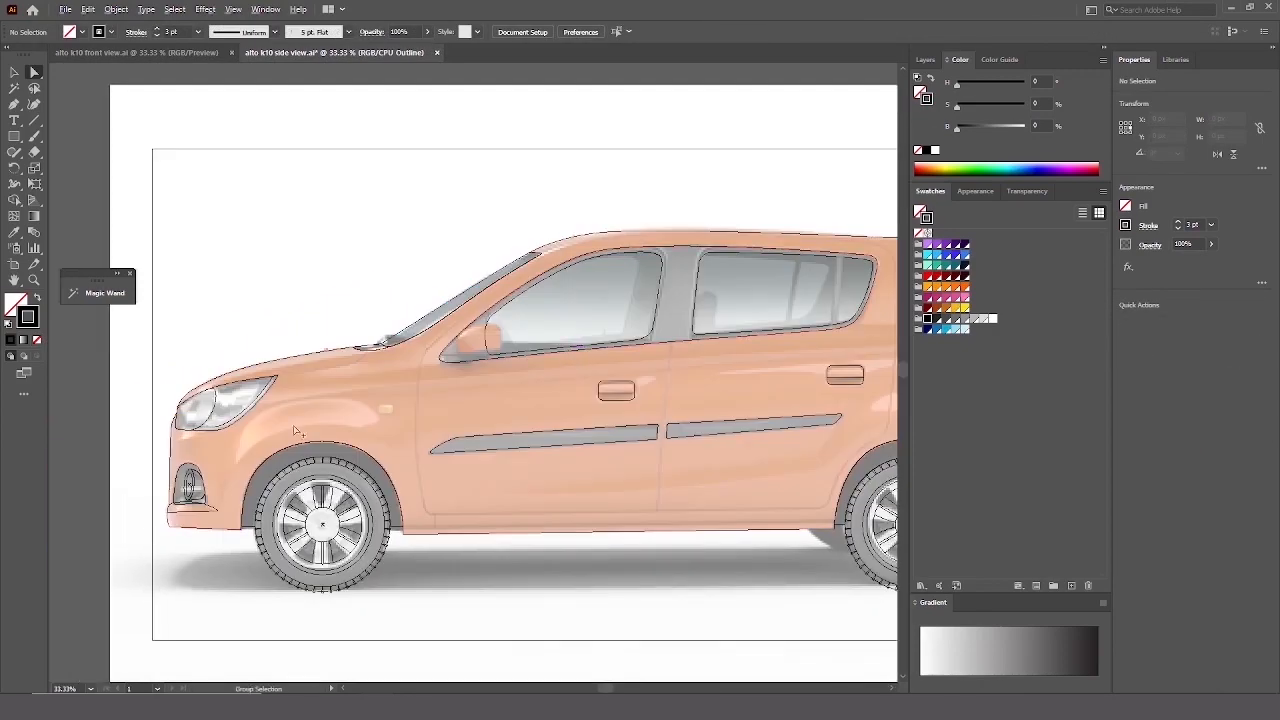
pyautogui.scroll(3, 132, 420)
pyautogui.press('p')
pyautogui.moveTo(267, 453); pyautogui.dragTo(294, 400)
pyautogui.moveTo(368, 417); pyautogui.dragTo(337, 437)
pyautogui.hotkey('ctrl', 'z')
pyautogui.moveTo(267, 385); pyautogui.dragTo(284, 426)
pyautogui.hotkey('ctrl', 'z')
pyautogui.hotkey('ctrl', 'z')
pyautogui.moveTo(377, 424); pyautogui.dragTo(437, 416)
pyautogui.moveTo(437, 416); pyautogui.dragTo(403, 458)
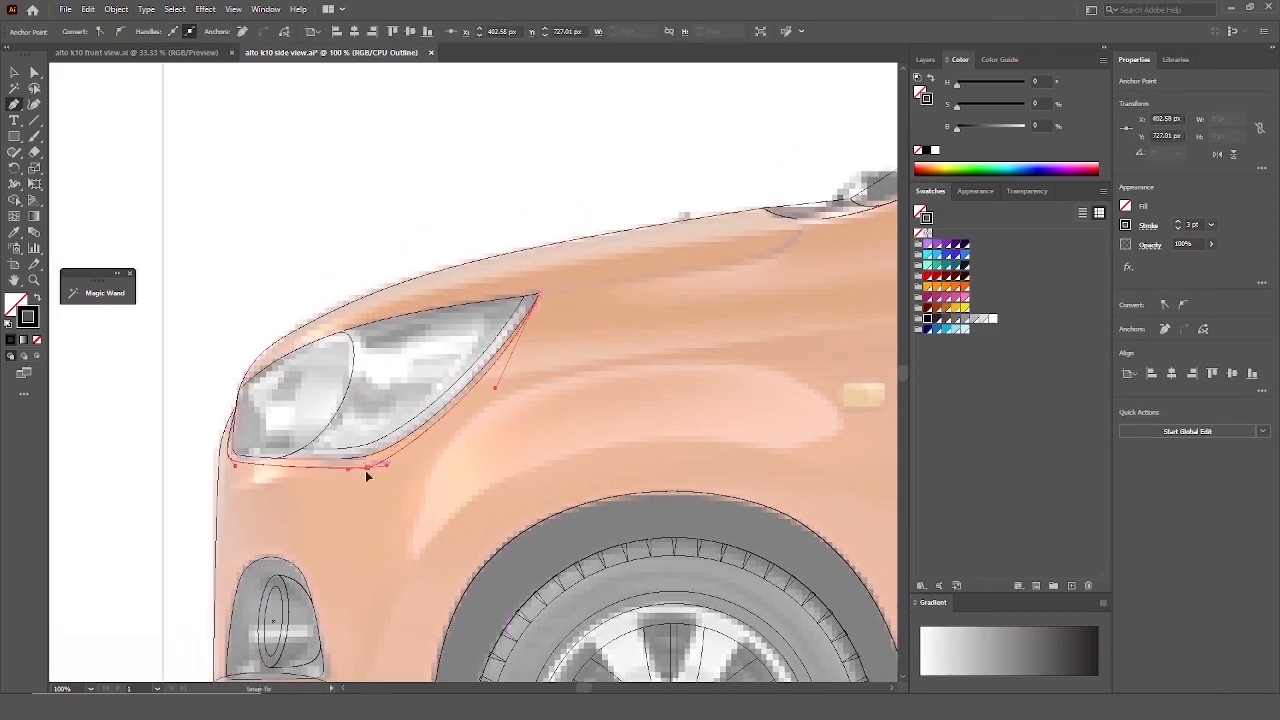
pyautogui.hotkey('ctrl', 'y')
pyautogui.moveTo(366, 471); pyautogui.dragTo(369, 472)
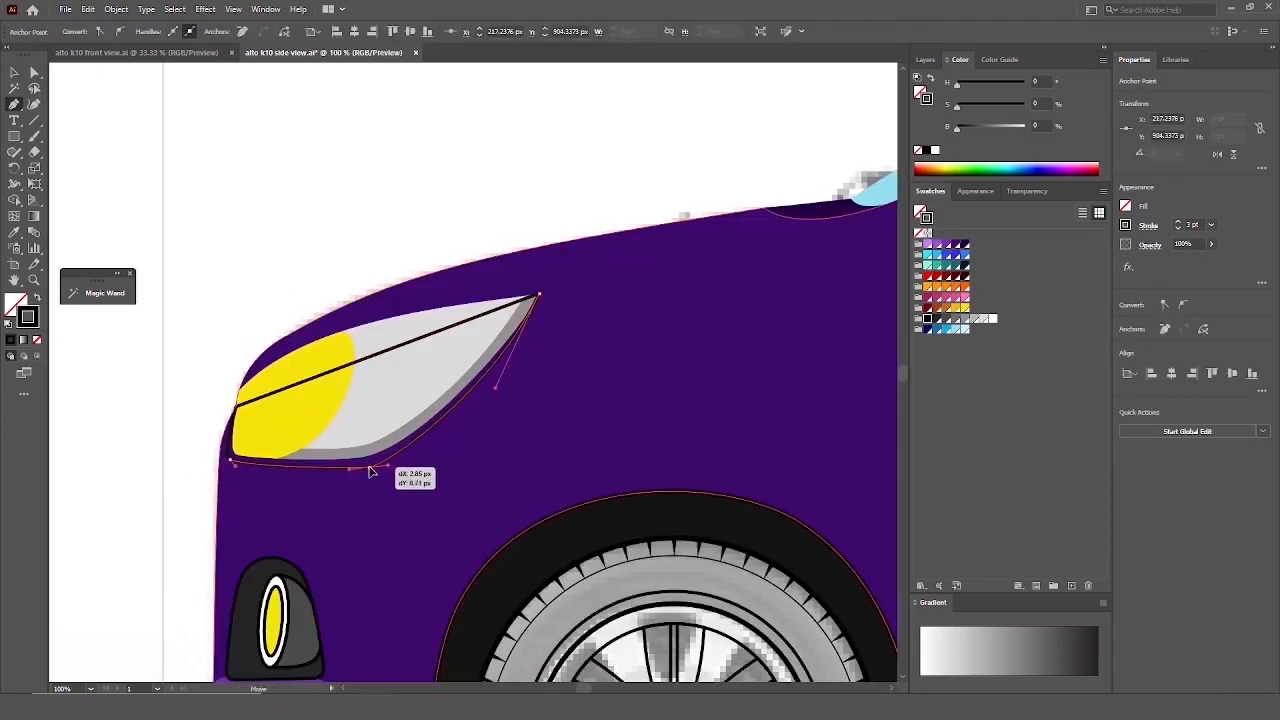
# Fill the head lamp shadow dark purple (R 36, G 0, B 70) without a stroke and arrange it behind the head lamp.
pyautogui.press('i')
pyautogui.moveTo(397, 592); pyautogui.dragTo(391, 510)
pyautogui.click(391, 510)
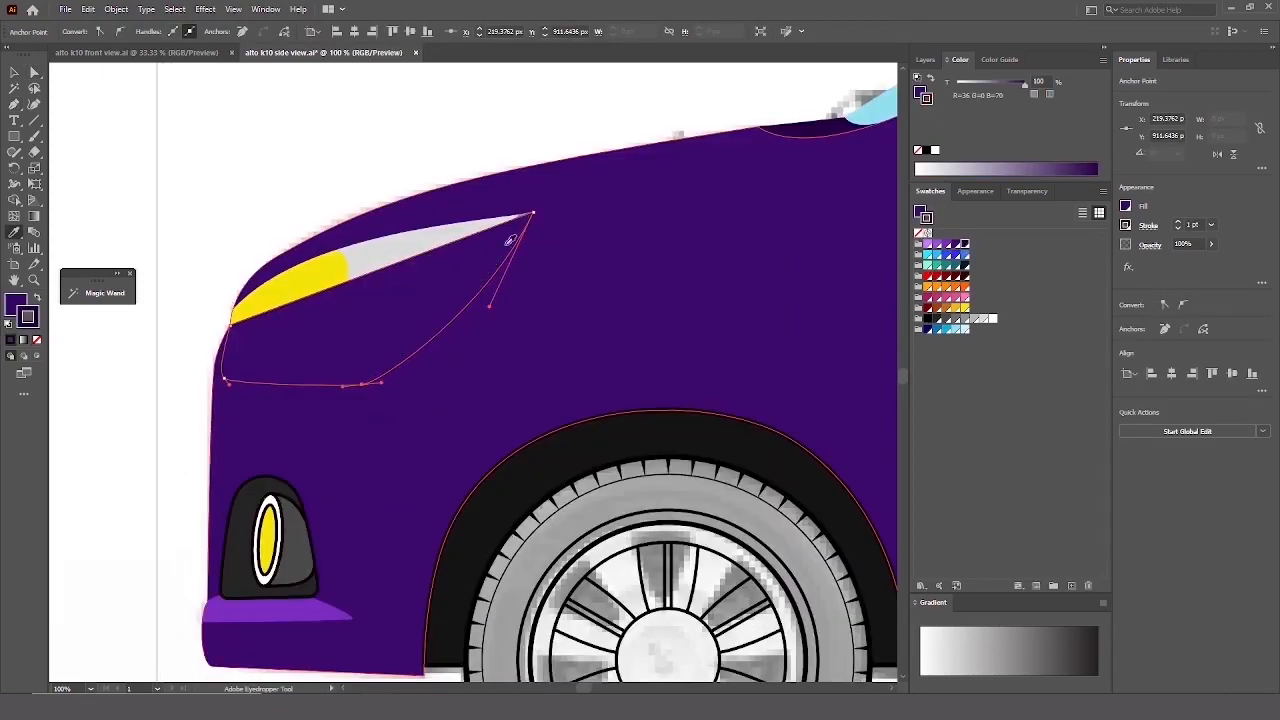
pyautogui.keyDown('ctrl'); pyautogui.click(510, 241); pyautogui.keyUp('ctrl')
pyautogui.click(965, 245)
pyautogui.press('a')
pyautogui.click(400, 320)
pyautogui.hotkey('ctrl', 'shift', '[')
pyautogui.click(423, 386)
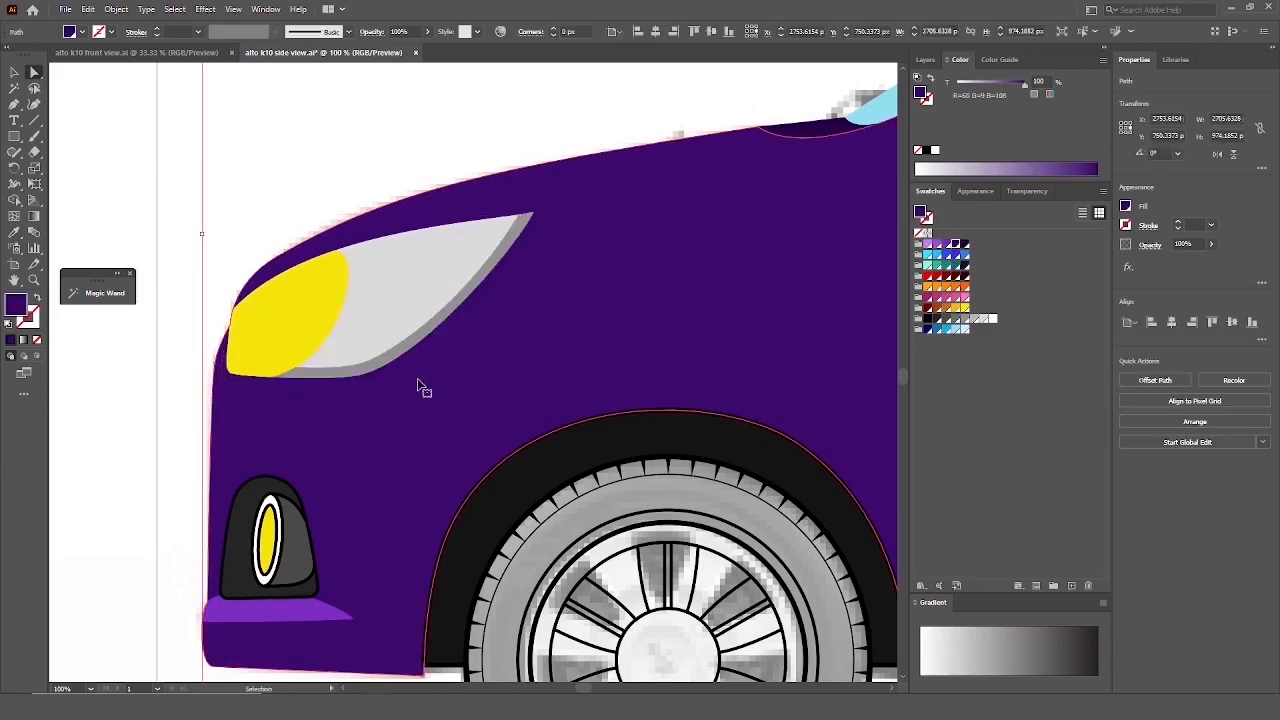
pyautogui.click(471, 168)
pyautogui.moveTo(471, 170); pyautogui.dragTo(509, 191)
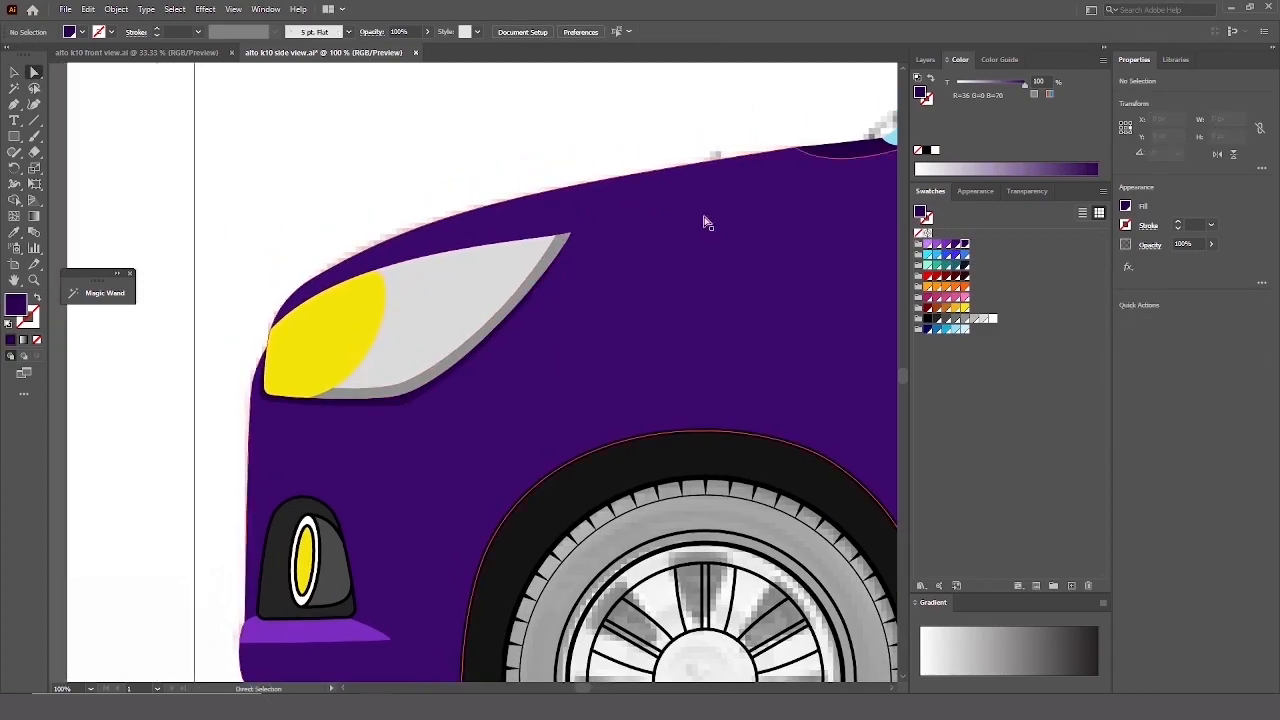
# Trace the curved reflection above the front wheel arch as a closed shape with the Pen tool.
pyautogui.hotkey('ctrl', 'y')
pyautogui.hotkey('ctrl', 'y')
pyautogui.hotkey('ctrl', 'y')
pyautogui.hotkey('ctrl', 'y')
pyautogui.scroll(-1, 766, 140)
pyautogui.moveTo(768, 326); pyautogui.dragTo(444, 437)
pyautogui.hotkey('ctrl', 'y')
pyautogui.moveTo(290, 458); pyautogui.dragTo(310, 402)
pyautogui.moveTo(356, 345); pyautogui.dragTo(389, 324)
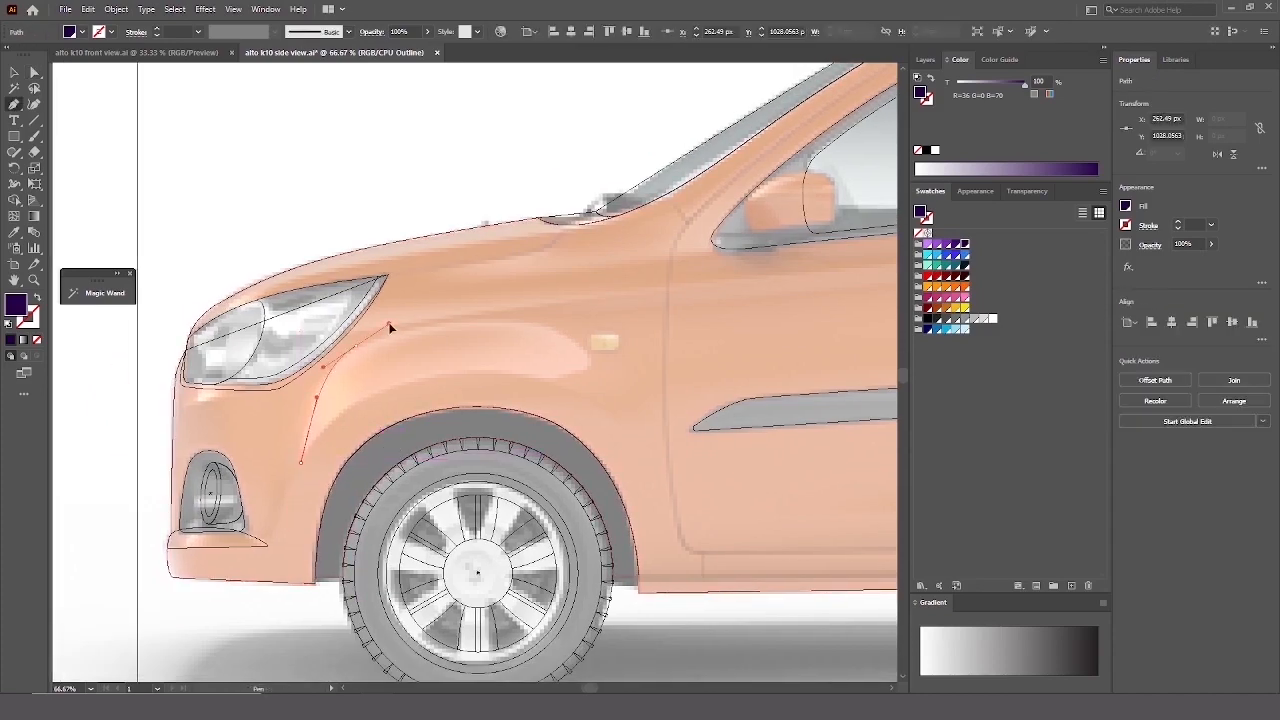
pyautogui.click(596, 374)
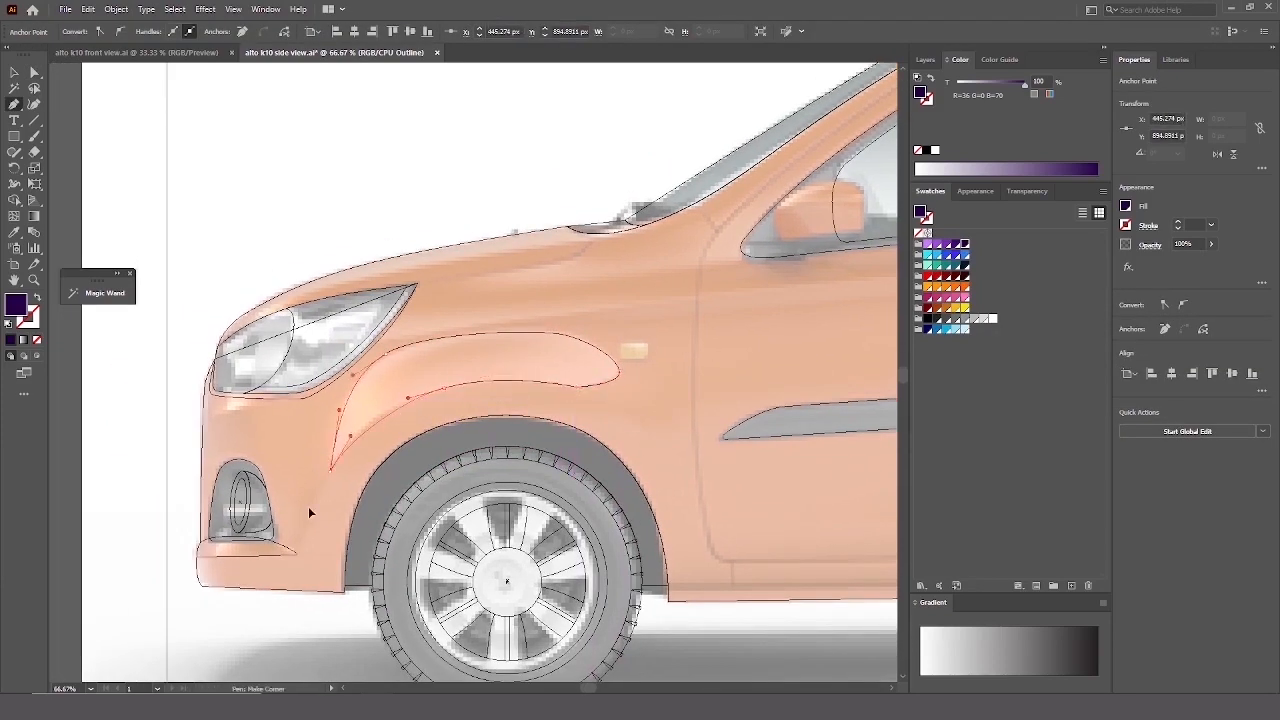
pyautogui.keyDown('ctrl'); pyautogui.click(497, 406); pyautogui.keyUp('ctrl')
pyautogui.hotkey('ctrl', 'y')
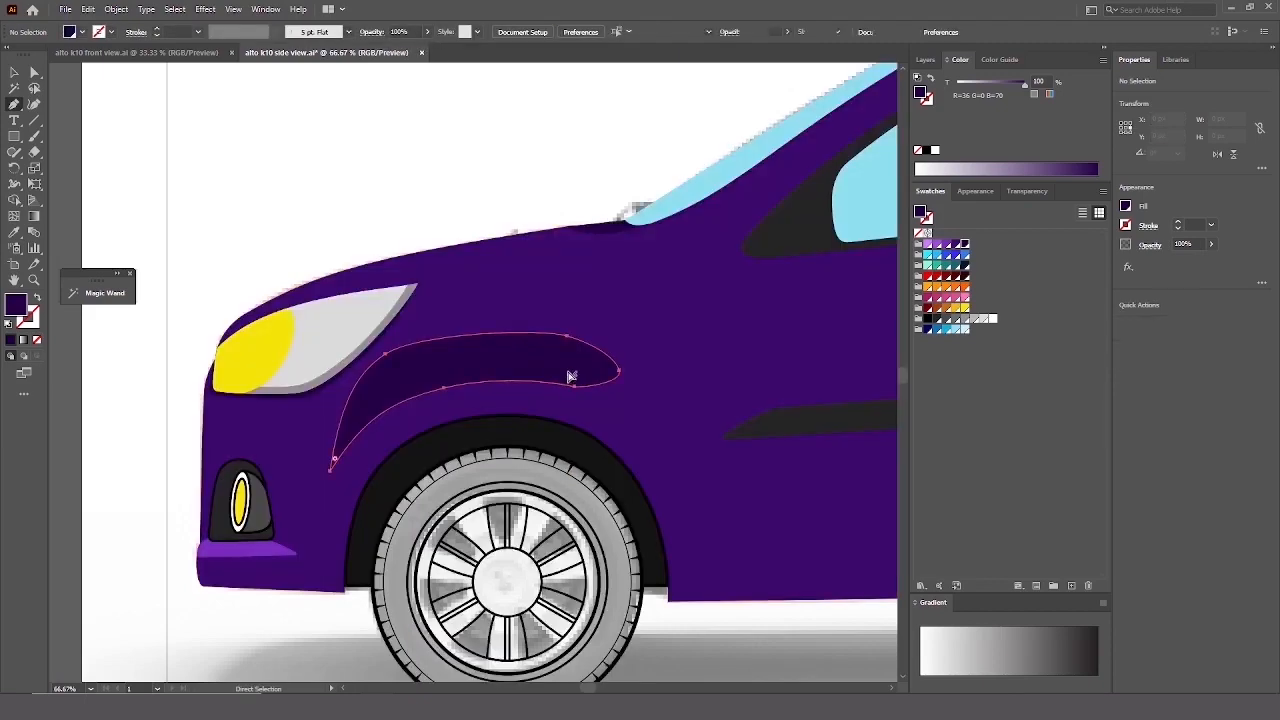
# Fill the front wheel arch reflection violet (R 123, G 44, B 191) and refine the curve of its rounded end.
pyautogui.keyDown('ctrl'); pyautogui.click(568, 371); pyautogui.keyUp('ctrl')
pyautogui.click(946, 244)
pyautogui.keyDown('ctrl'); pyautogui.click(565, 185); pyautogui.keyUp('ctrl')
pyautogui.moveTo(336, 350); pyautogui.dragTo(366, 351)
pyautogui.hotkey('ctrl', 'y')
pyautogui.moveTo(624, 350); pyautogui.dragTo(488, 385)
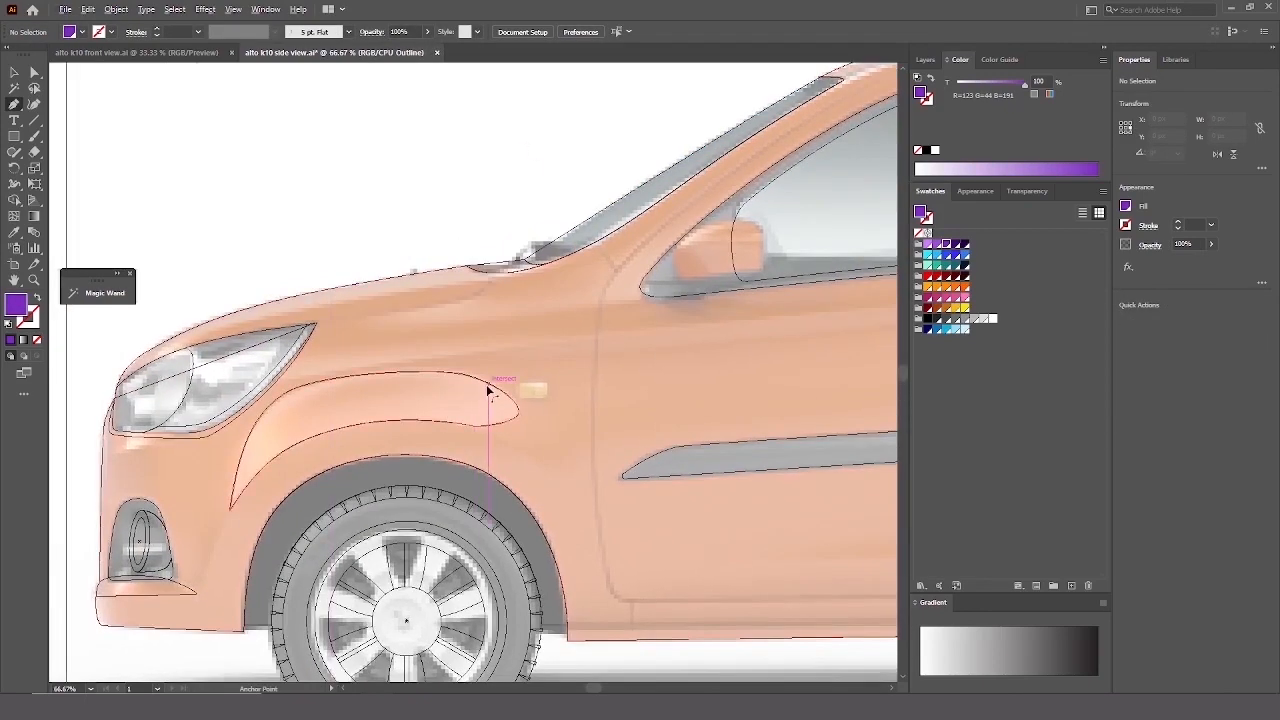
pyautogui.scroll(2, 488, 386)
pyautogui.moveTo(530, 280); pyautogui.dragTo(525, 291)
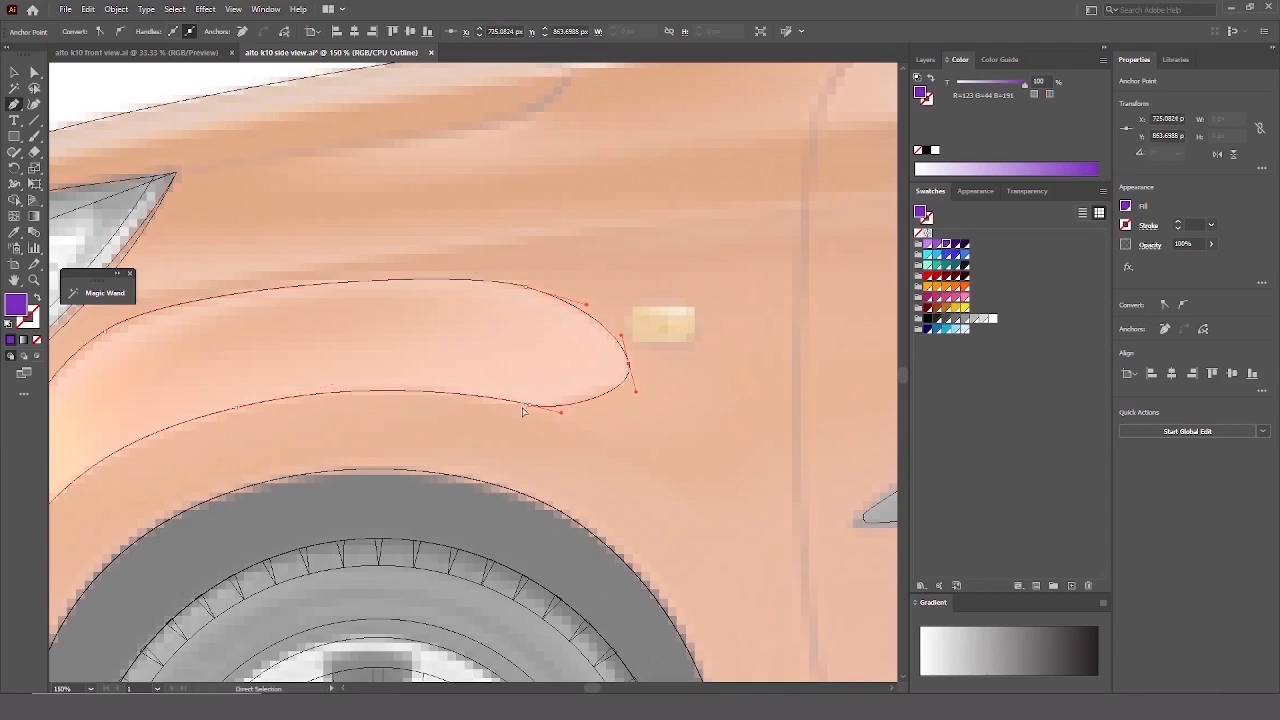
pyautogui.moveTo(528, 406); pyautogui.dragTo(535, 407)
pyautogui.keyDown('ctrl'); pyautogui.click(591, 422); pyautogui.keyUp('ctrl')
# Trace a closed violet highlight shape above the rear wheel arch with the Pen tool.
pyautogui.scroll(-4, 545, 343)
pyautogui.moveTo(850, 310); pyautogui.dragTo(441, 354)
pyautogui.scroll(3, 725, 390)
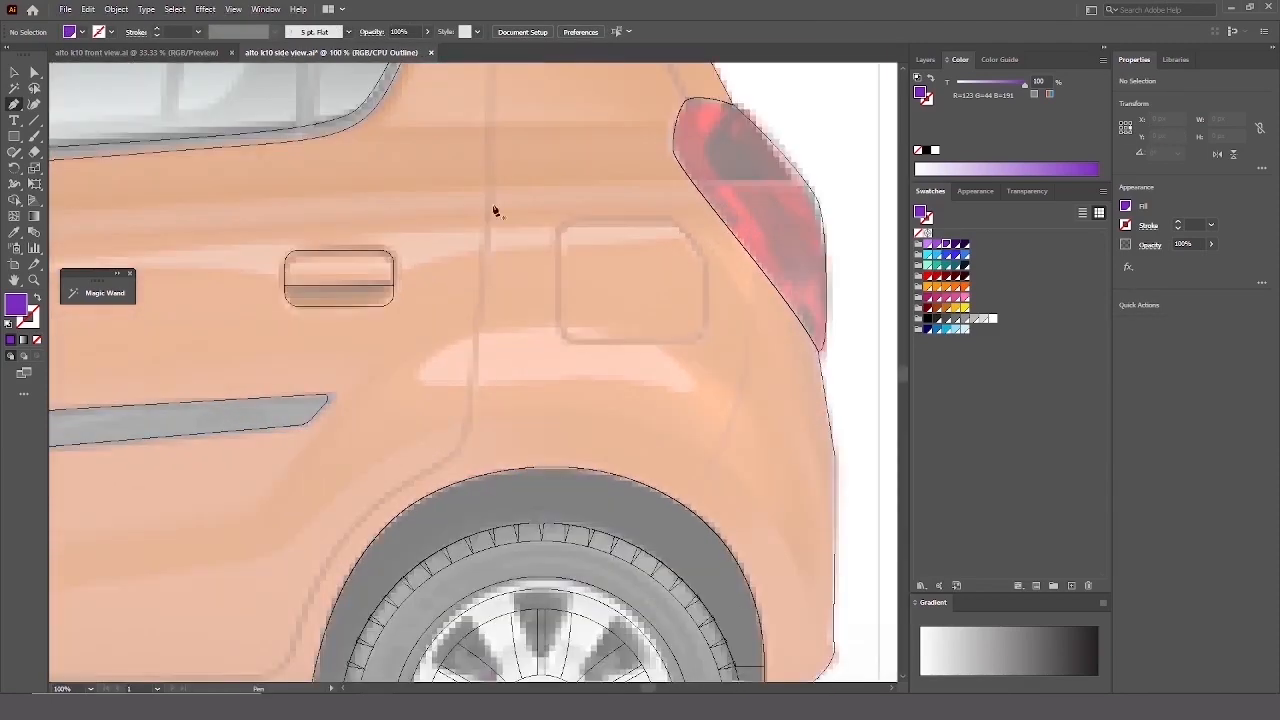
pyautogui.moveTo(494, 208); pyautogui.dragTo(530, 159)
pyautogui.moveTo(450, 322); pyautogui.dragTo(474, 286)
pyautogui.hotkey('ctrl', 'z')
pyautogui.moveTo(594, 275); pyautogui.dragTo(651, 275)
pyautogui.moveTo(731, 333); pyautogui.dragTo(739, 364)
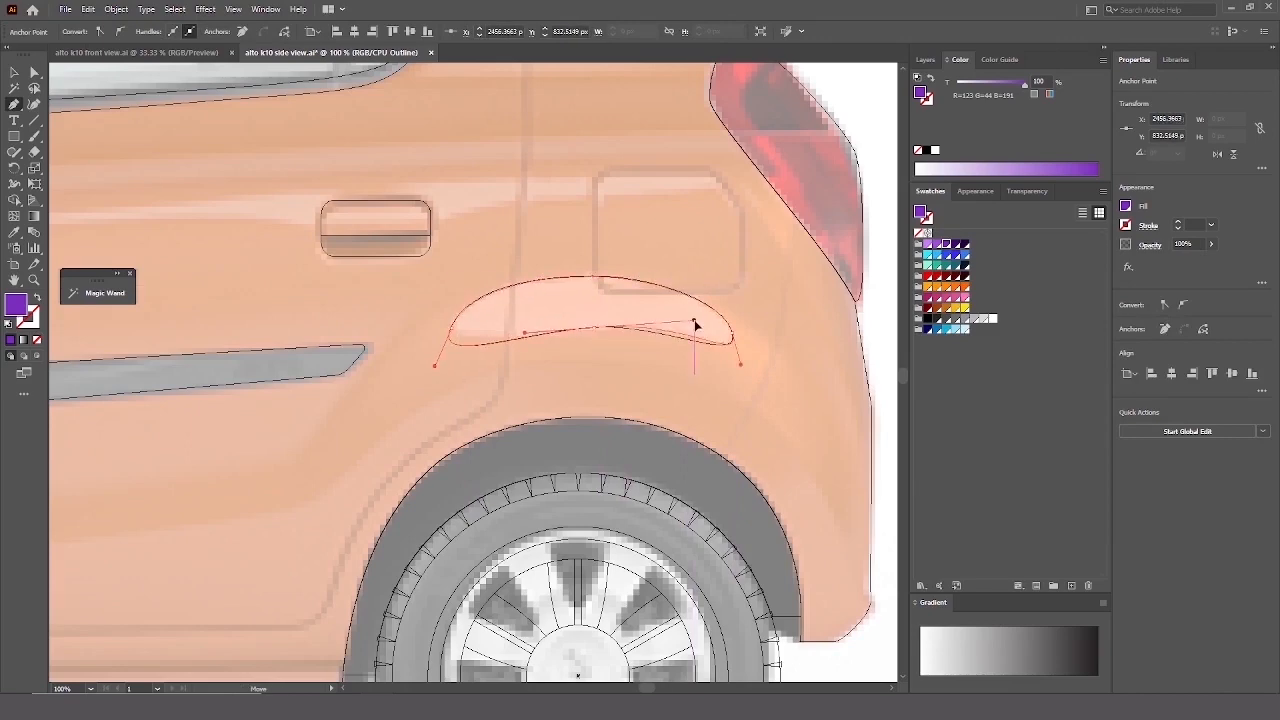
pyautogui.keyDown('ctrl'); pyautogui.click(527, 322); pyautogui.keyUp('ctrl')
pyautogui.hotkey('ctrl', 'y')
# Trace a long, thin violet highlight along the body crease, from the front door's leading edge to the tail lamp.
pyautogui.scroll(-4, 630, 296)
pyautogui.moveTo(530, 315); pyautogui.dragTo(695, 370)
pyautogui.hotkey('ctrl', 'y')
pyautogui.scroll(2, 666, 309)
pyautogui.moveTo(666, 309); pyautogui.dragTo(612, 311)
pyautogui.moveTo(480, 321)
pyautogui.mouseDown()
pyautogui.moveTo(580, 308)
pyautogui.moveTo(794, 343)
pyautogui.mouseUp()
pyautogui.hotkey('ctrl', 'z')
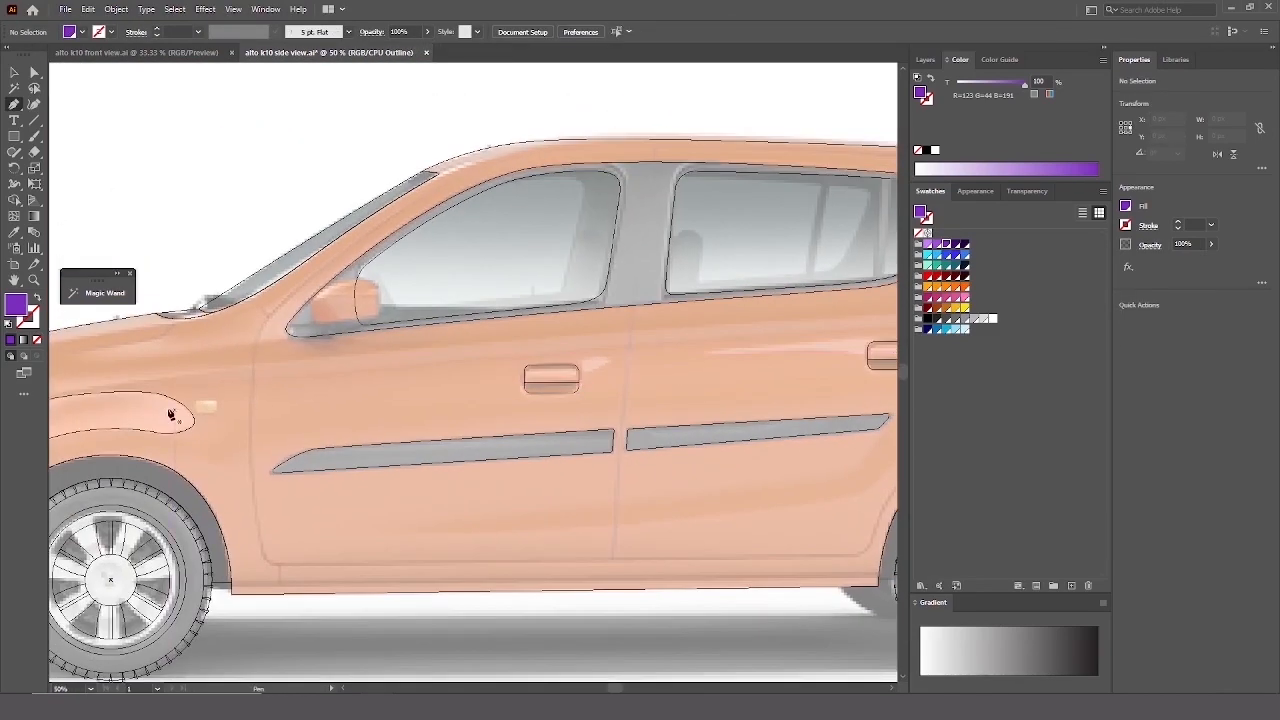
pyautogui.moveTo(525, 352); pyautogui.dragTo(540, 353)
pyautogui.moveTo(740, 330); pyautogui.dragTo(457, 358)
pyautogui.scroll(-1, 687, 357)
pyautogui.moveTo(803, 352); pyautogui.dragTo(738, 323)
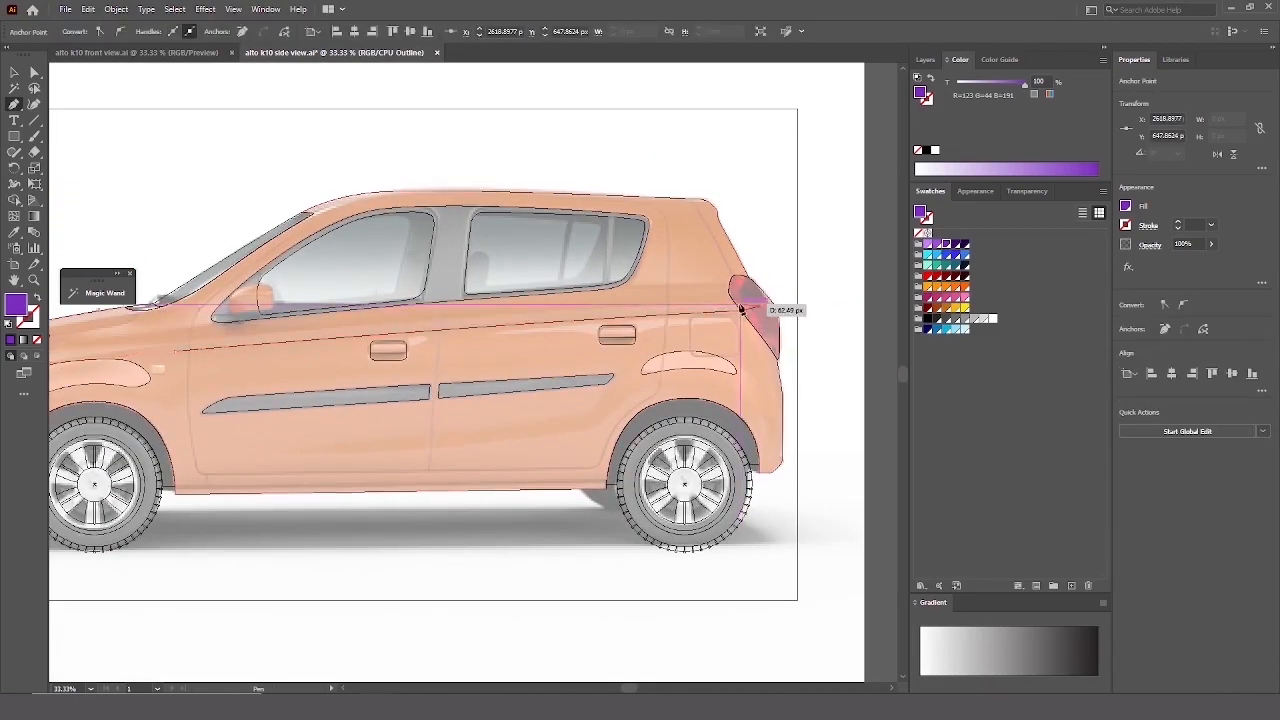
pyautogui.click(711, 305)
pyautogui.moveTo(440, 335); pyautogui.dragTo(579, 306)
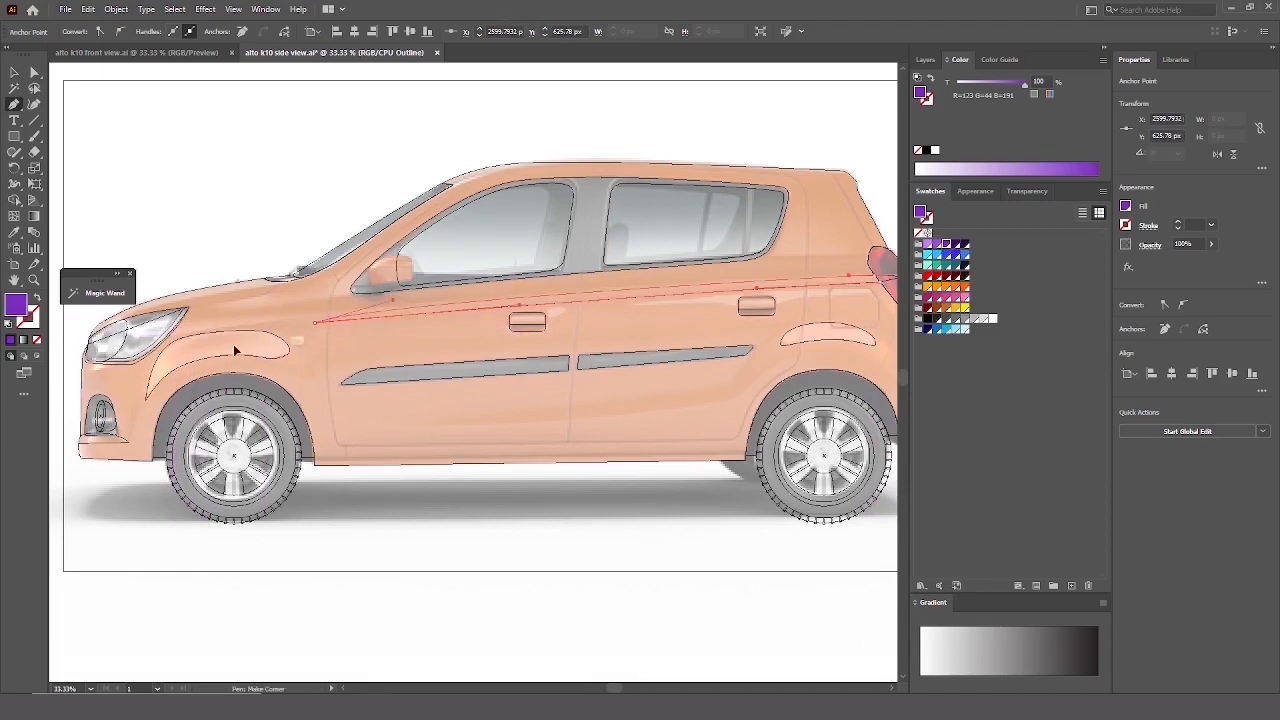
pyautogui.keyDown('ctrl'); pyautogui.click(509, 293); pyautogui.keyUp('ctrl')
pyautogui.hotkey('ctrl', 'y')
# Bring the tail lamp to the front and trim the end of the side highlight that overlaps it.
pyautogui.moveTo(740, 278); pyautogui.dragTo(621, 290)
pyautogui.keyDown('ctrl'); pyautogui.click(789, 282); pyautogui.keyUp('ctrl')
pyautogui.hotkey('ctrl', 'shift', ']')
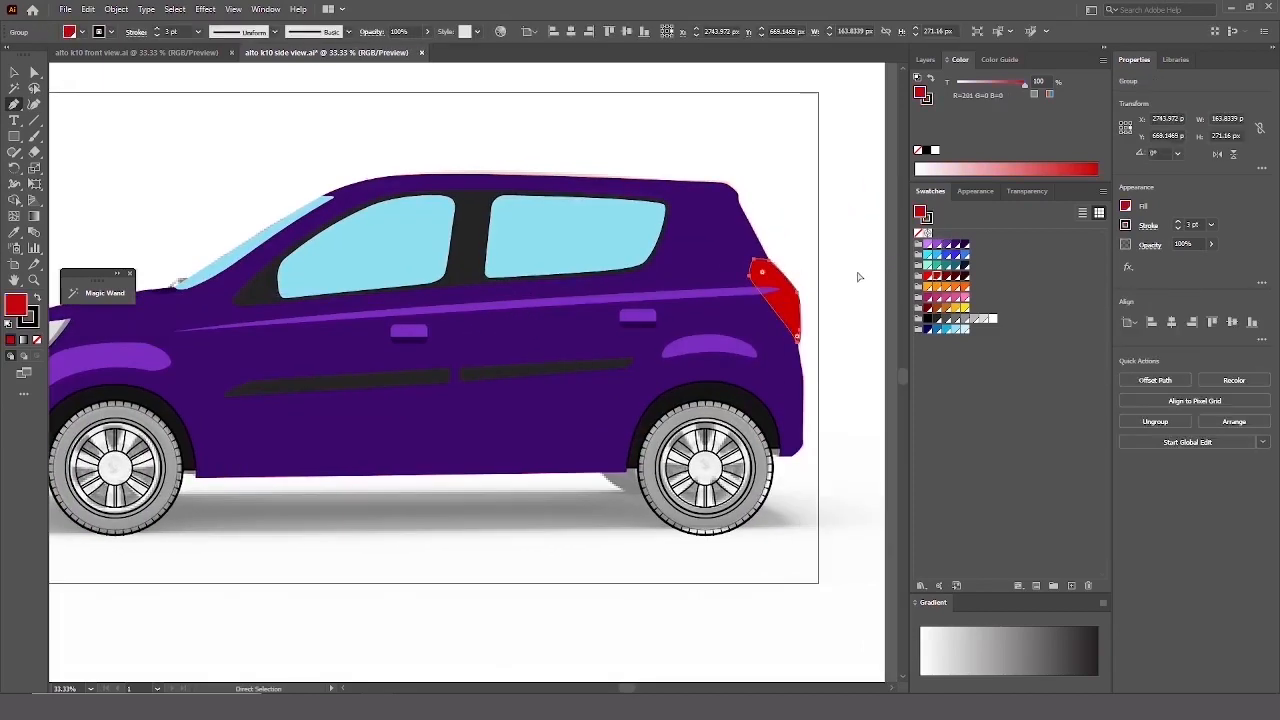
pyautogui.keyDown('ctrl'); pyautogui.click(860, 277); pyautogui.keyUp('ctrl')
pyautogui.keyDown('ctrl'); pyautogui.click(755, 293); pyautogui.keyUp('ctrl')
pyautogui.keyDown('ctrl'); pyautogui.click(785, 292); pyautogui.keyUp('ctrl')
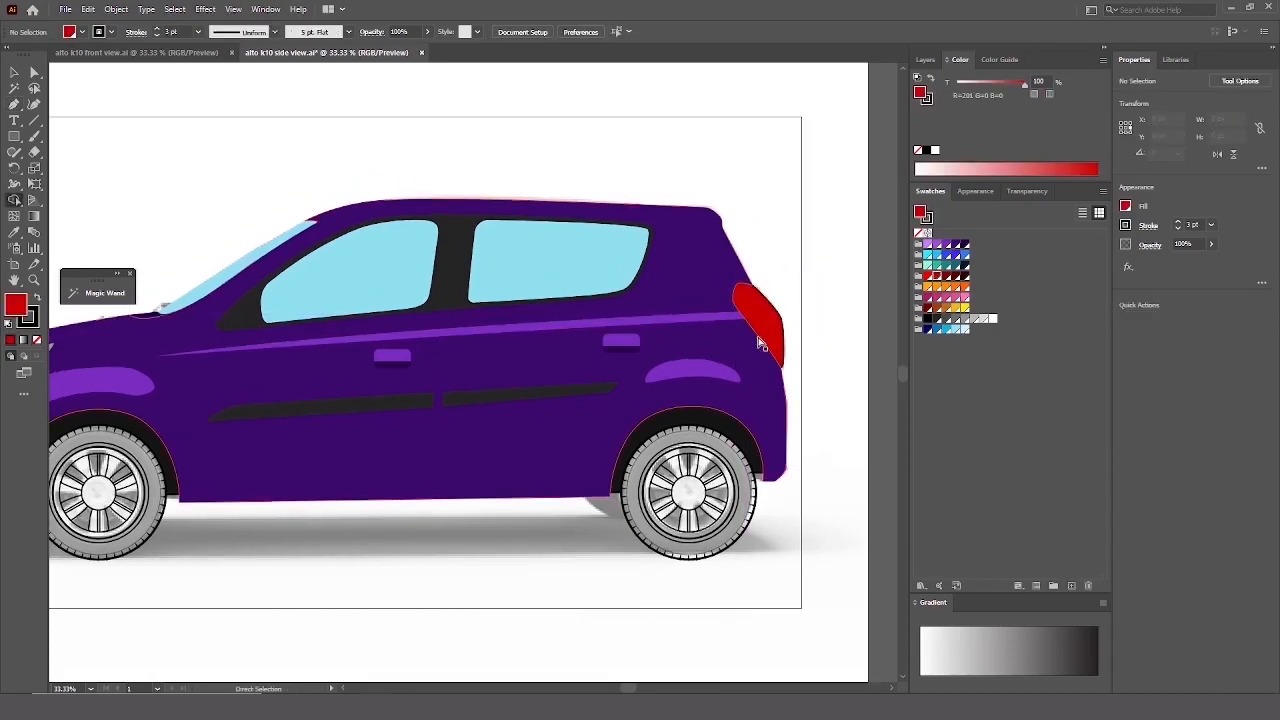
# Set the stroke of the red tail lamp to none.
pyautogui.scroll(1, 840, 253)
pyautogui.keyDown('ctrl'); pyautogui.click(858, 254); pyautogui.keyUp('ctrl')
pyautogui.moveTo(858, 254); pyautogui.dragTo(805, 251)
pyautogui.click(34, 72)
pyautogui.click(708, 305)
pyautogui.click(824, 264)
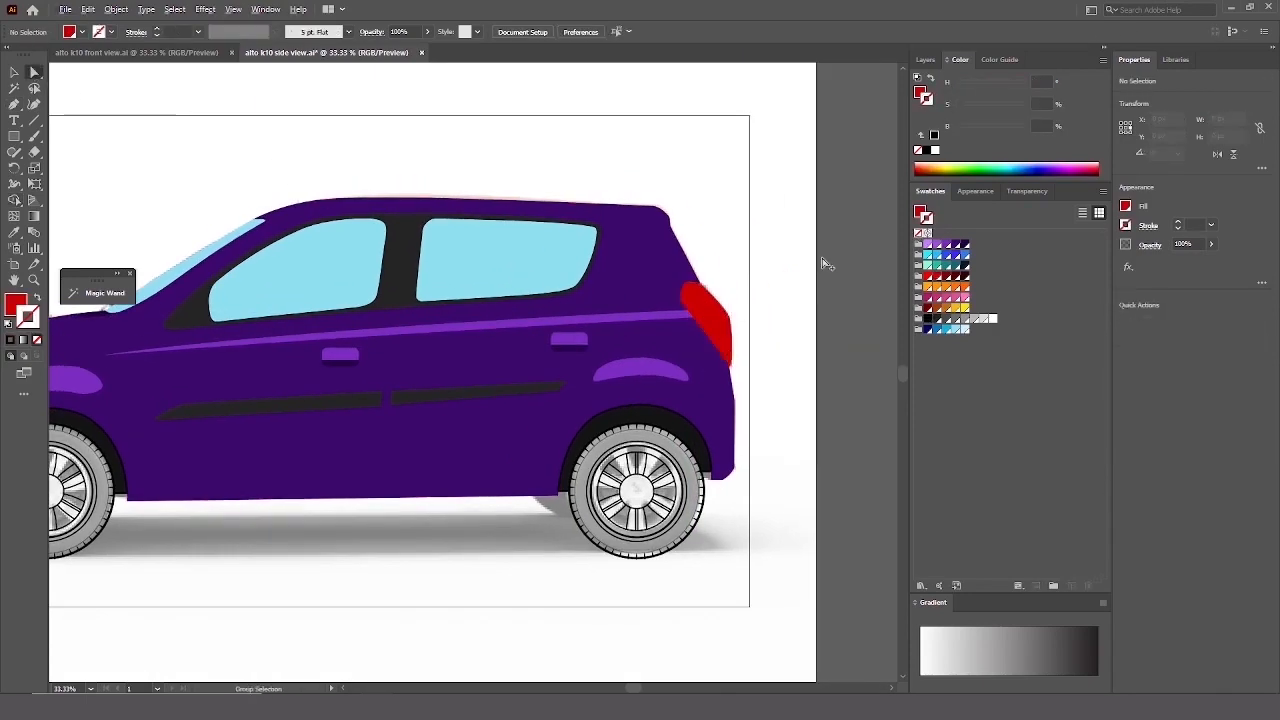
# Trace a shade shape around the front and lower edge of the head lamp's yellow section with the Pen tool.
pyautogui.scroll(-2, 771, 281)
pyautogui.moveTo(468, 337); pyautogui.dragTo(583, 371)
pyautogui.scroll(2, 583, 371)
pyautogui.scroll(3, 297, 337)
pyautogui.hotkey('ctrl', 'y')
pyautogui.scroll(1, 374, 391)
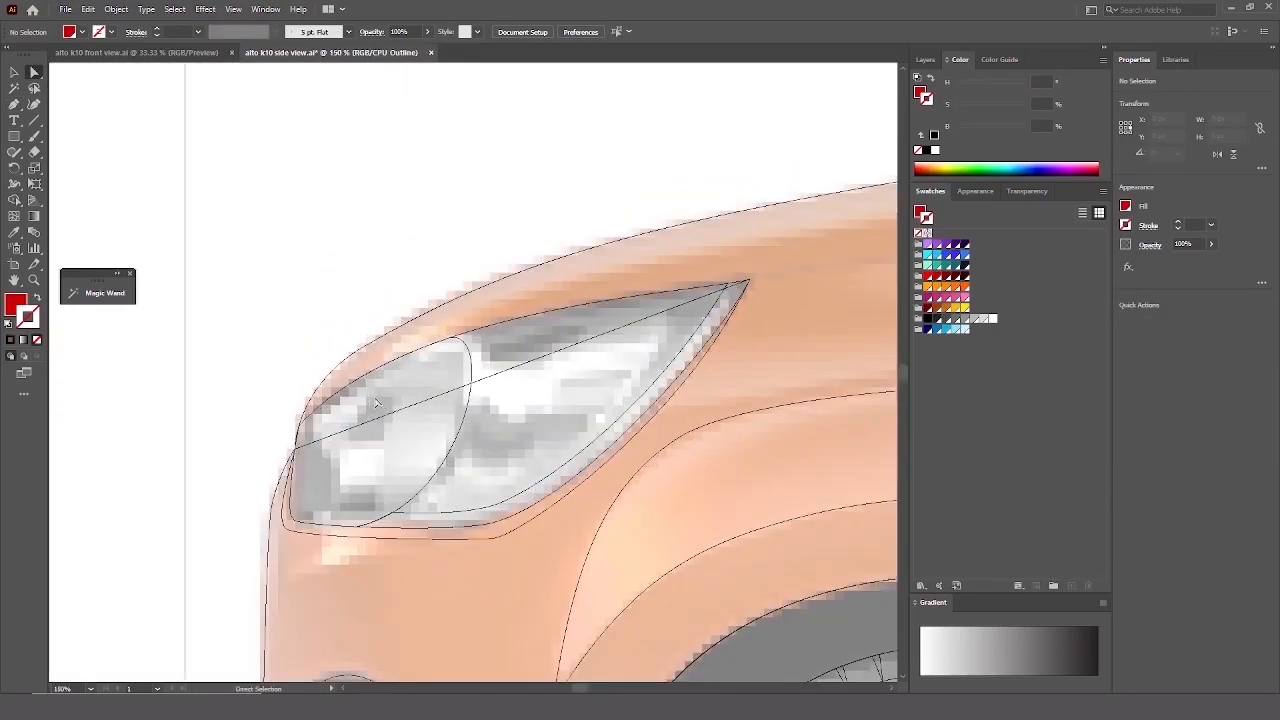
pyautogui.press('p')
pyautogui.moveTo(374, 391); pyautogui.dragTo(374, 433)
pyautogui.moveTo(482, 478); pyautogui.dragTo(488, 456)
pyautogui.moveTo(488, 456); pyautogui.dragTo(544, 424)
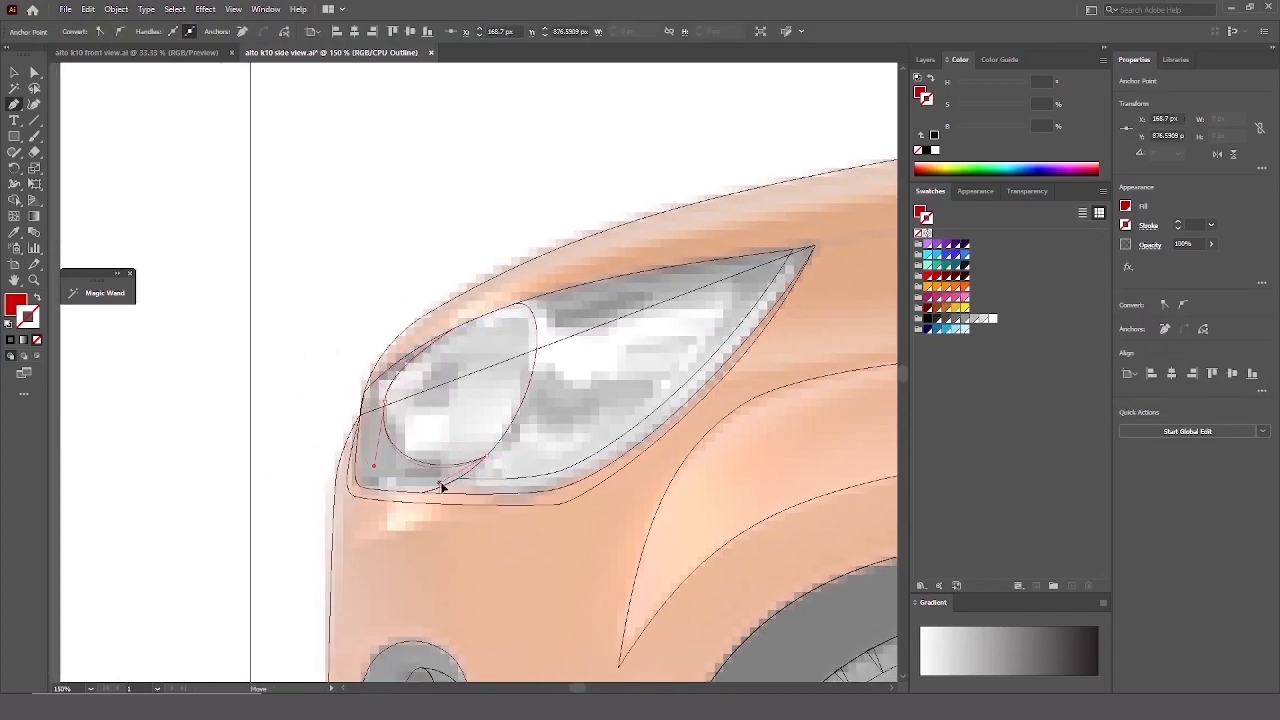
pyautogui.click(460, 325)
pyautogui.hotkey('ctrl', 'y')
# Trim the shade's excess outside the yellow lamp section with Shape Builder and fill it darker yellow (R 238, G 186, B 11).
pyautogui.keyDown('ctrl'); pyautogui.click(368, 265); pyautogui.keyUp('ctrl')
pyautogui.keyDown('ctrl'); pyautogui.click(440, 370); pyautogui.keyUp('ctrl')
pyautogui.keyDown('ctrl'); pyautogui.keyDown('shift'); pyautogui.click(400, 346); pyautogui.keyUp('shift'); pyautogui.keyUp('ctrl')
pyautogui.hotkey('shift', 'm')
pyautogui.keyDown('alt'); pyautogui.click(370, 340); pyautogui.keyUp('alt')
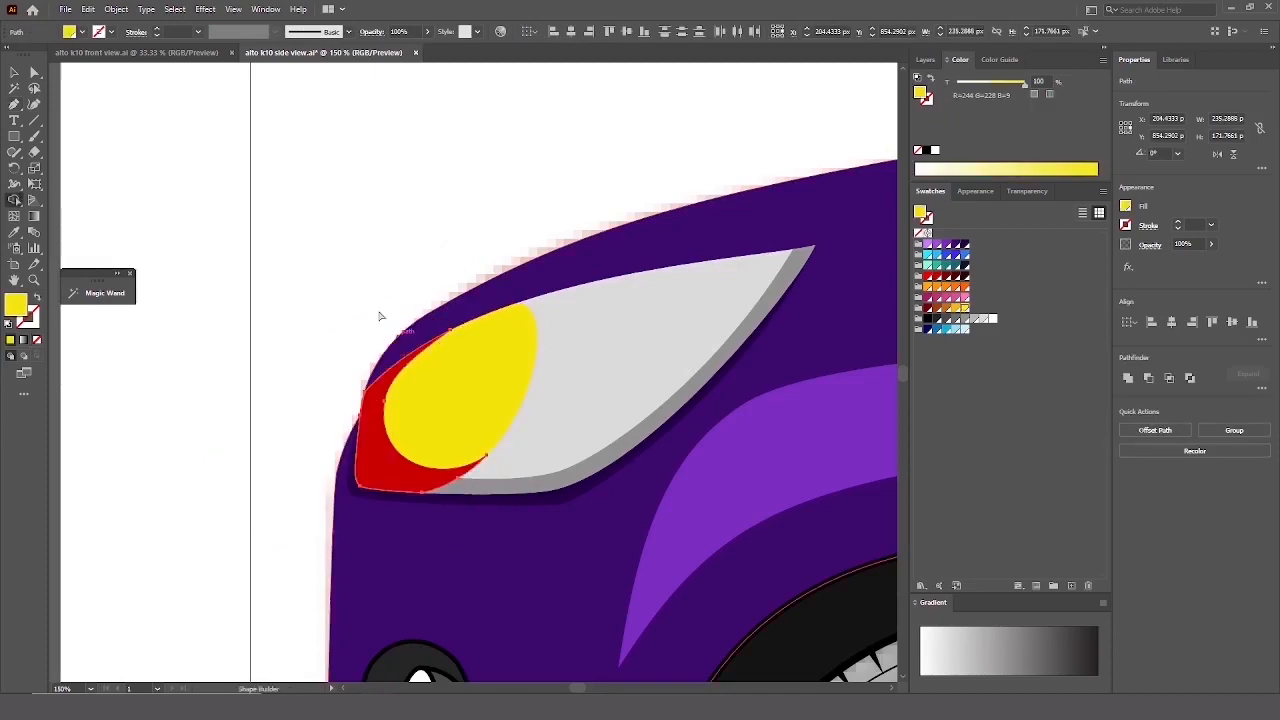
pyautogui.click(378, 430)
pyautogui.click(384, 462)
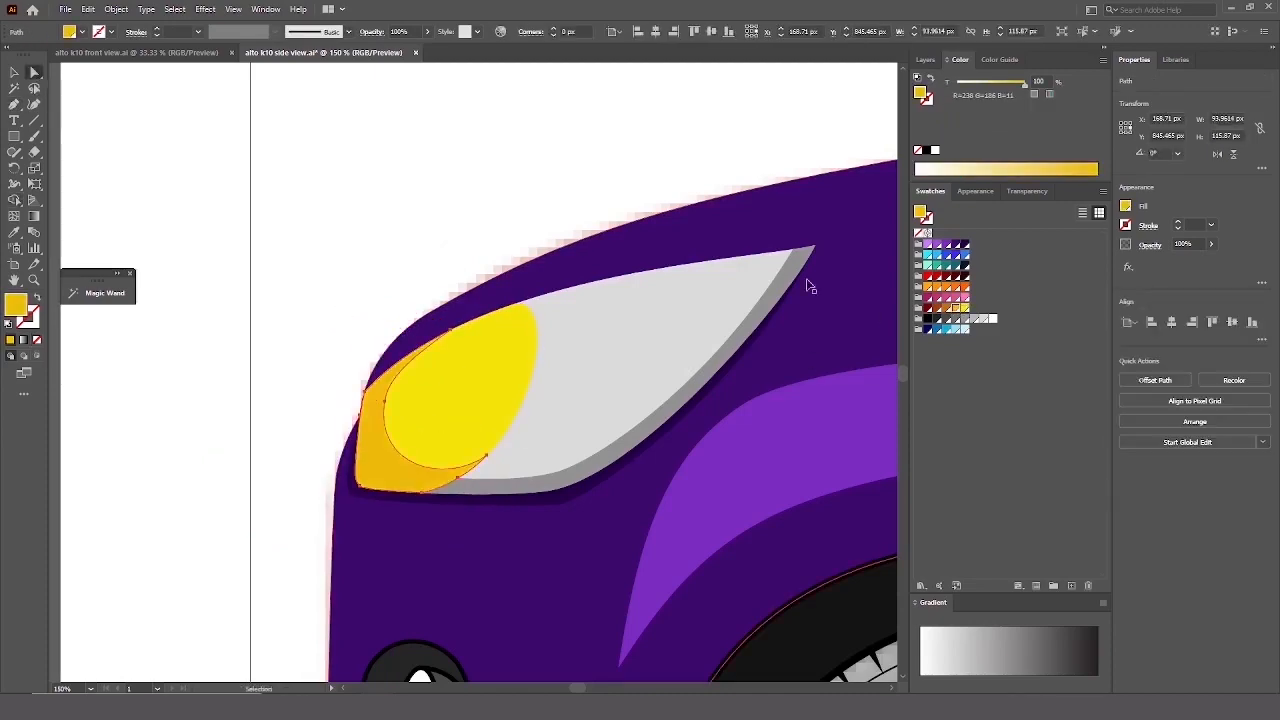
# Trace a shade shape along the upper and rear edges of the grey head lamp section and trim its excess outside the lamp.
pyautogui.scroll(-3, 271, 191)
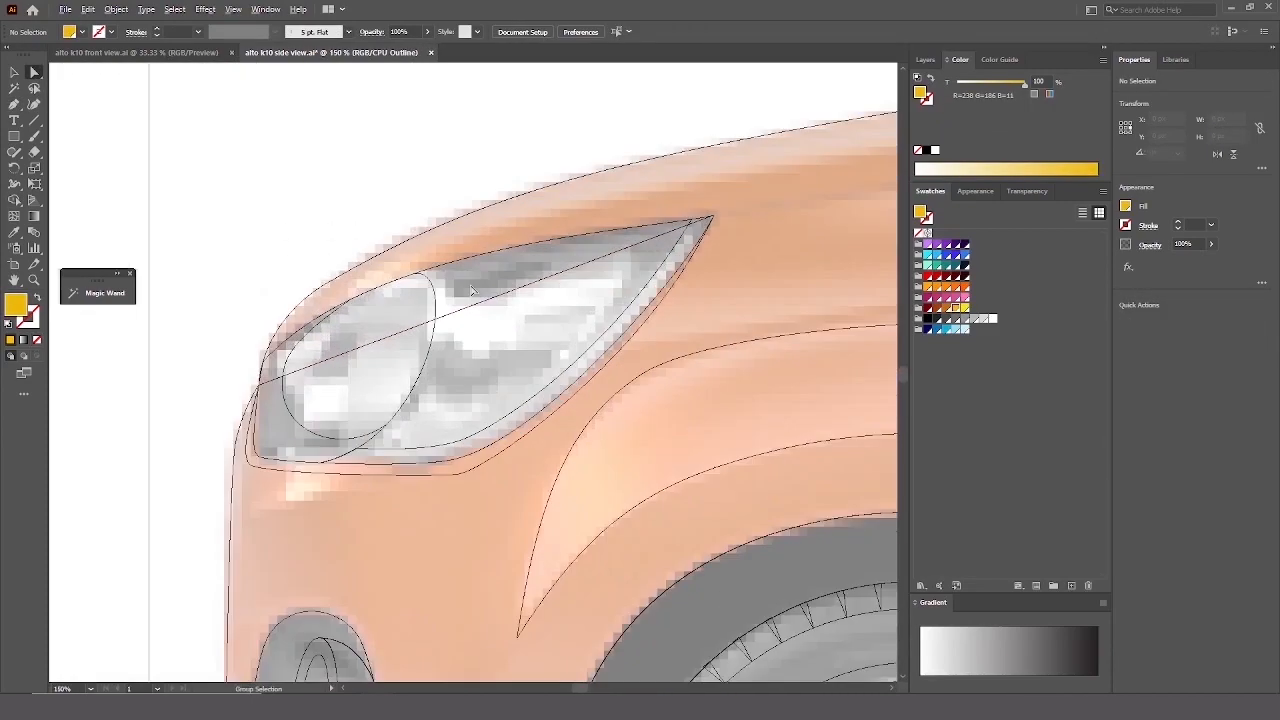
pyautogui.press('p')
pyautogui.moveTo(472, 290); pyautogui.dragTo(499, 350)
pyautogui.click(458, 315)
pyautogui.moveTo(604, 288); pyautogui.dragTo(639, 280)
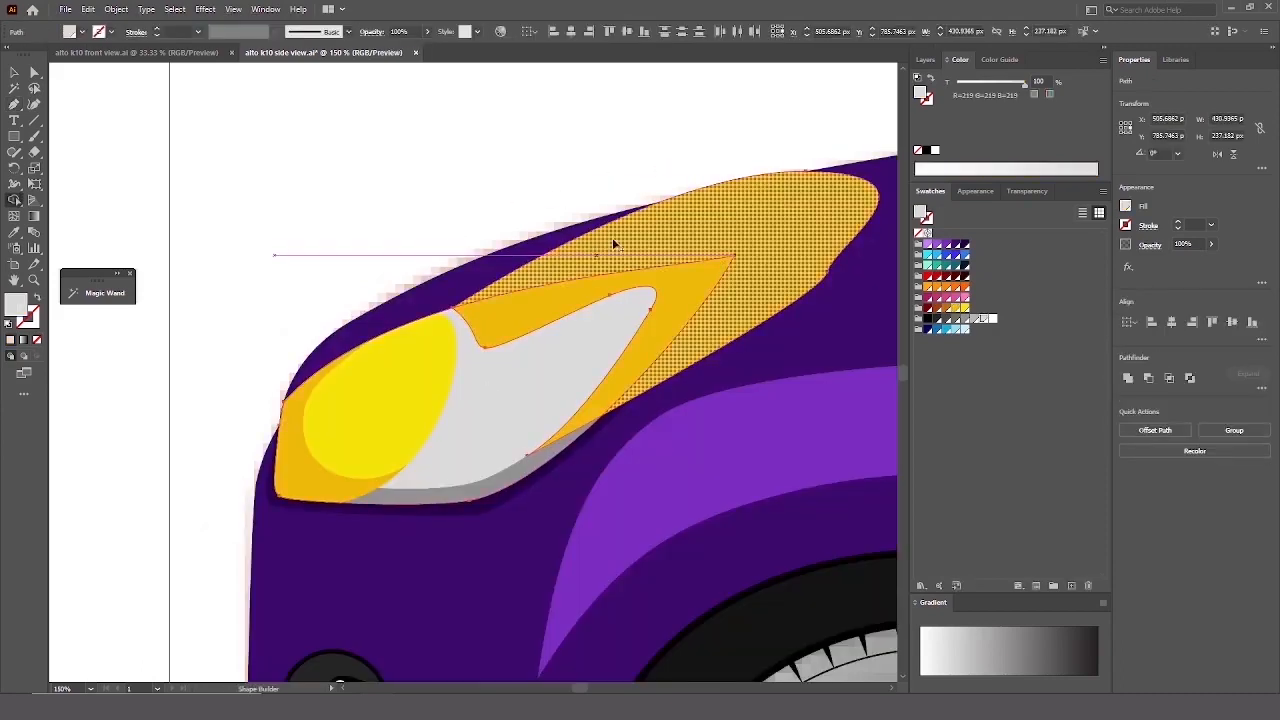
pyautogui.keyDown('alt'); pyautogui.click(614, 243); pyautogui.keyUp('alt')
pyautogui.press('Delete')
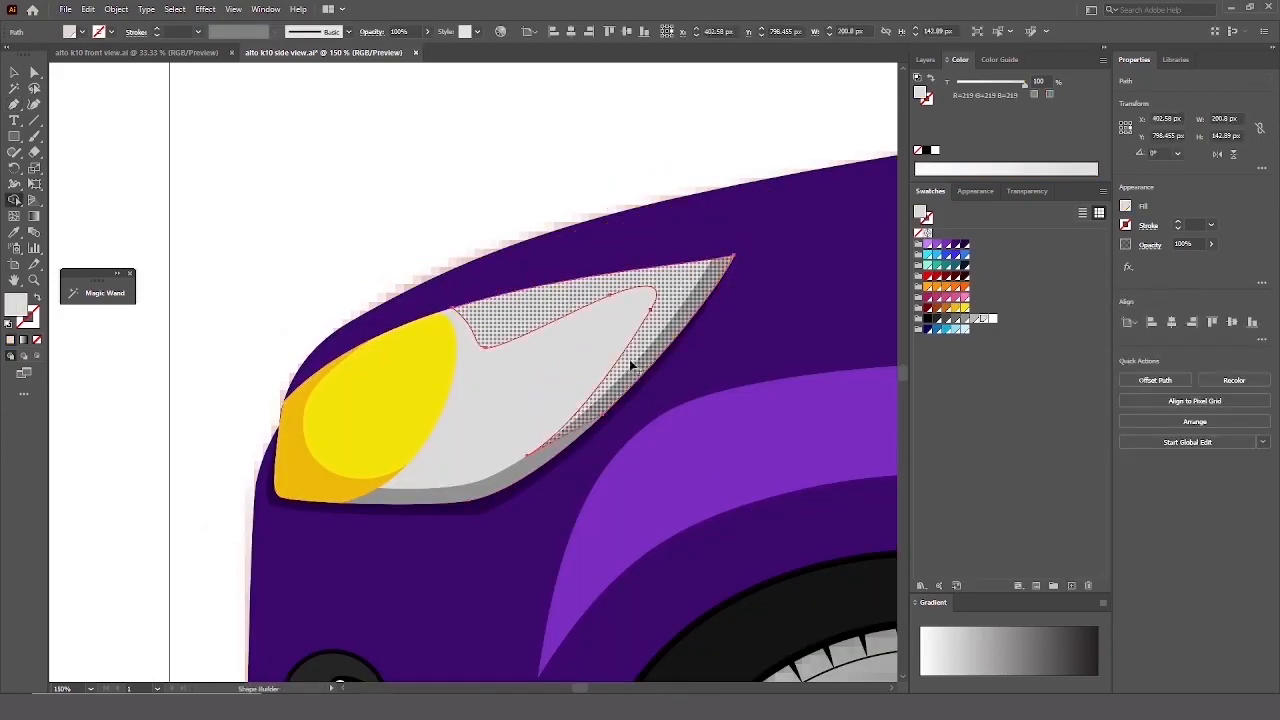
# Fill the shade along the grey head lamp section's upper and rear edges dark grey (R 109, G 109, B 109).
pyautogui.press('a')
pyautogui.click(673, 350)
pyautogui.hotkey('ctrl', 'shift', 'a')
# Trace a curved shade shape in the middle of the grey head lamp section with the Pen tool and fill it dark grey.
pyautogui.hotkey('ctrl', 'y')
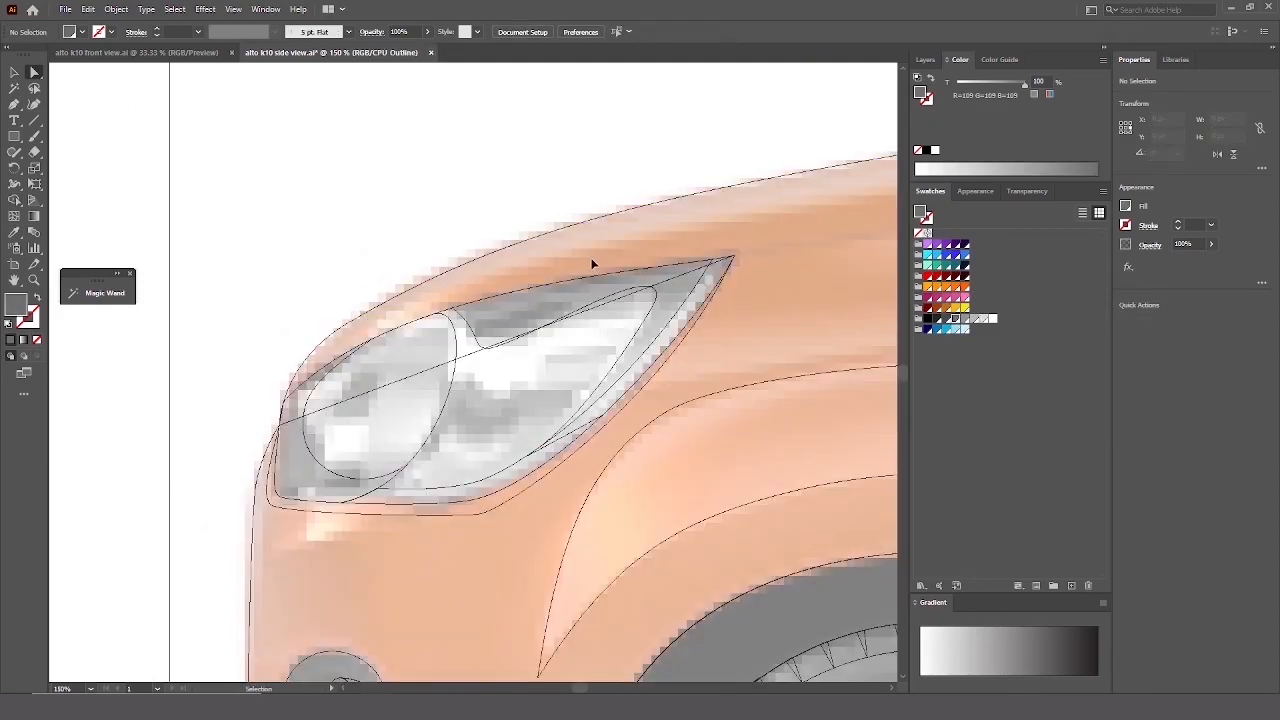
pyautogui.scroll(-2, 487, 344)
pyautogui.moveTo(492, 349); pyautogui.dragTo(420, 396)
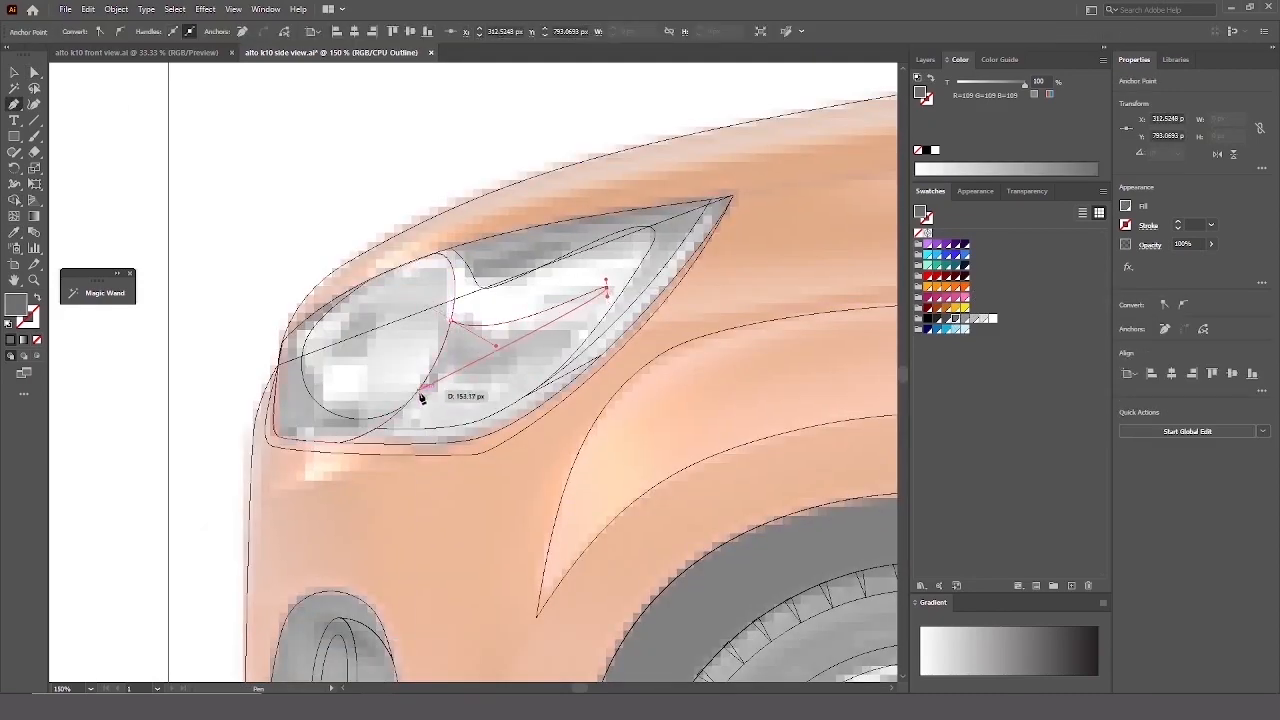
pyautogui.click(587, 302)
pyautogui.hotkey('ctrl', 'y')
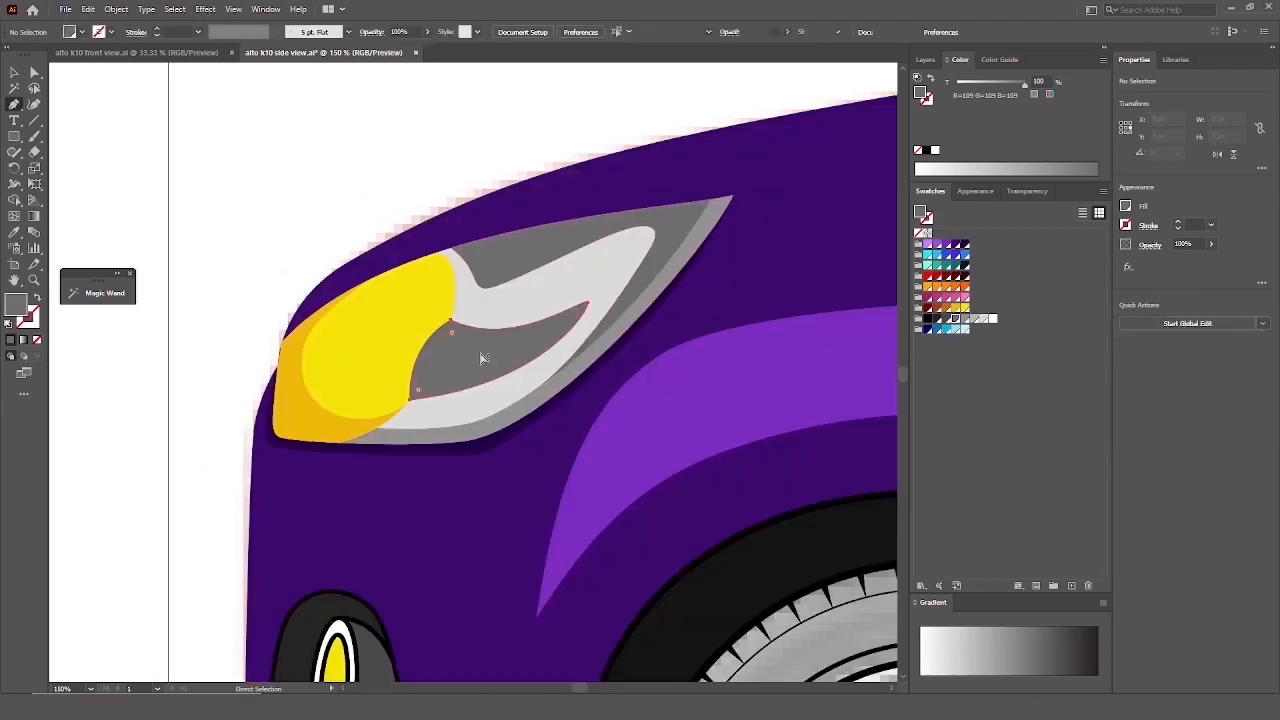
pyautogui.keyDown('ctrl'); pyautogui.click(500, 372); pyautogui.keyUp('ctrl')
pyautogui.click(955, 318)
pyautogui.scroll(-2, 305, 320)
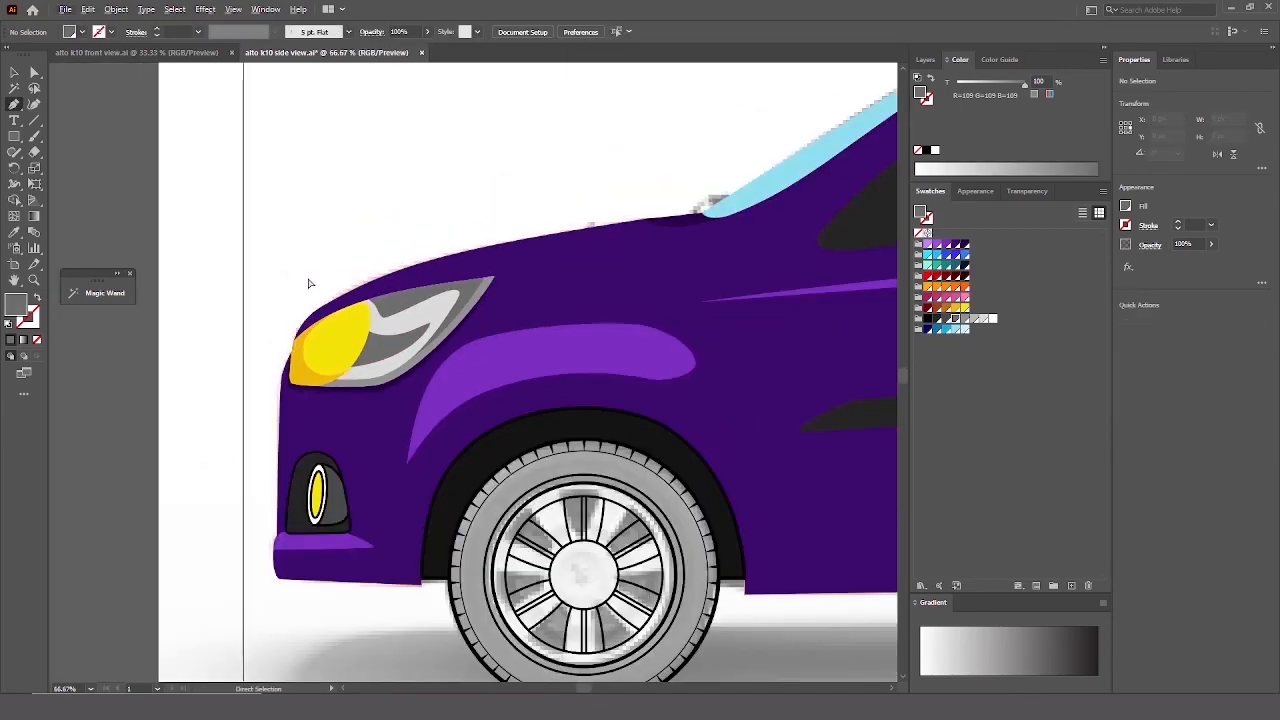
# Try to shrink the middle shade shape of the head lamp by moving its anchor points and handles, and remove the shape.
pyautogui.hotkey('ctrl', 'y')
pyautogui.scroll(2, 388, 312)
pyautogui.click(35, 73)
pyautogui.hscroll(-2, 450, 330)
pyautogui.click(547, 355)
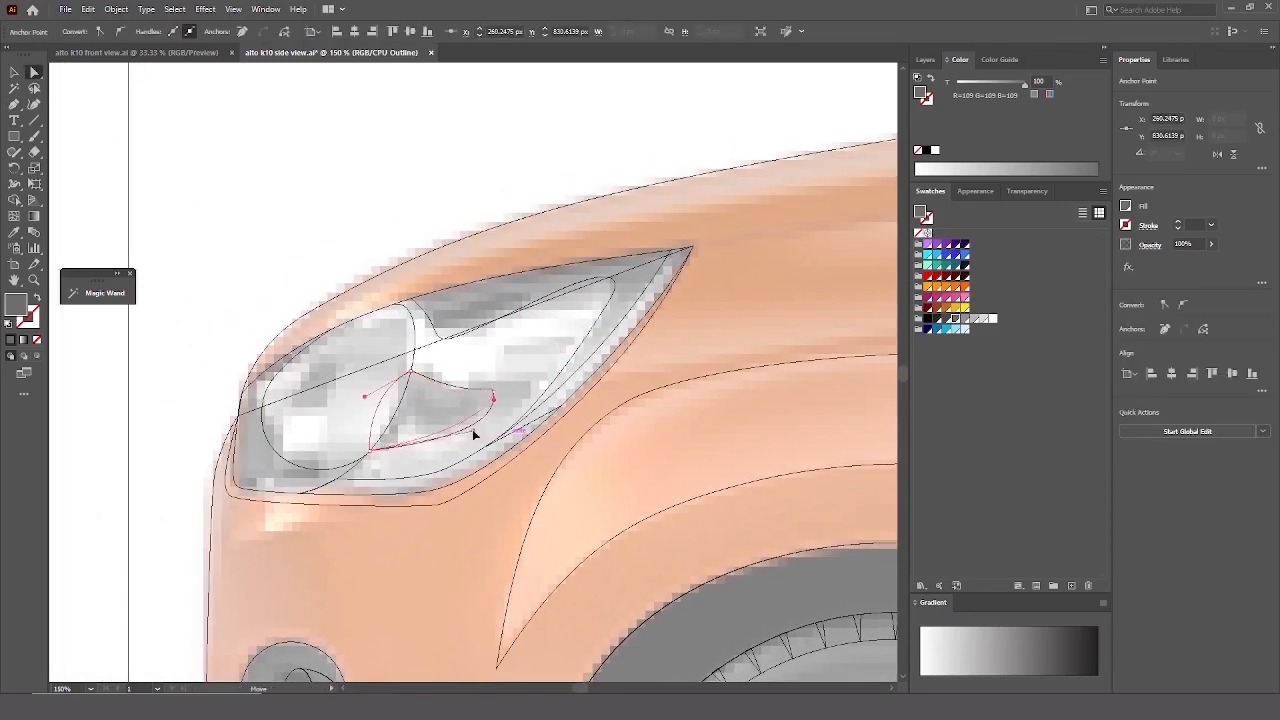
pyautogui.moveTo(475, 435); pyautogui.dragTo(467, 405)
pyautogui.moveTo(370, 450); pyautogui.dragTo(388, 428)
pyautogui.moveTo(493, 392); pyautogui.dragTo(504, 389)
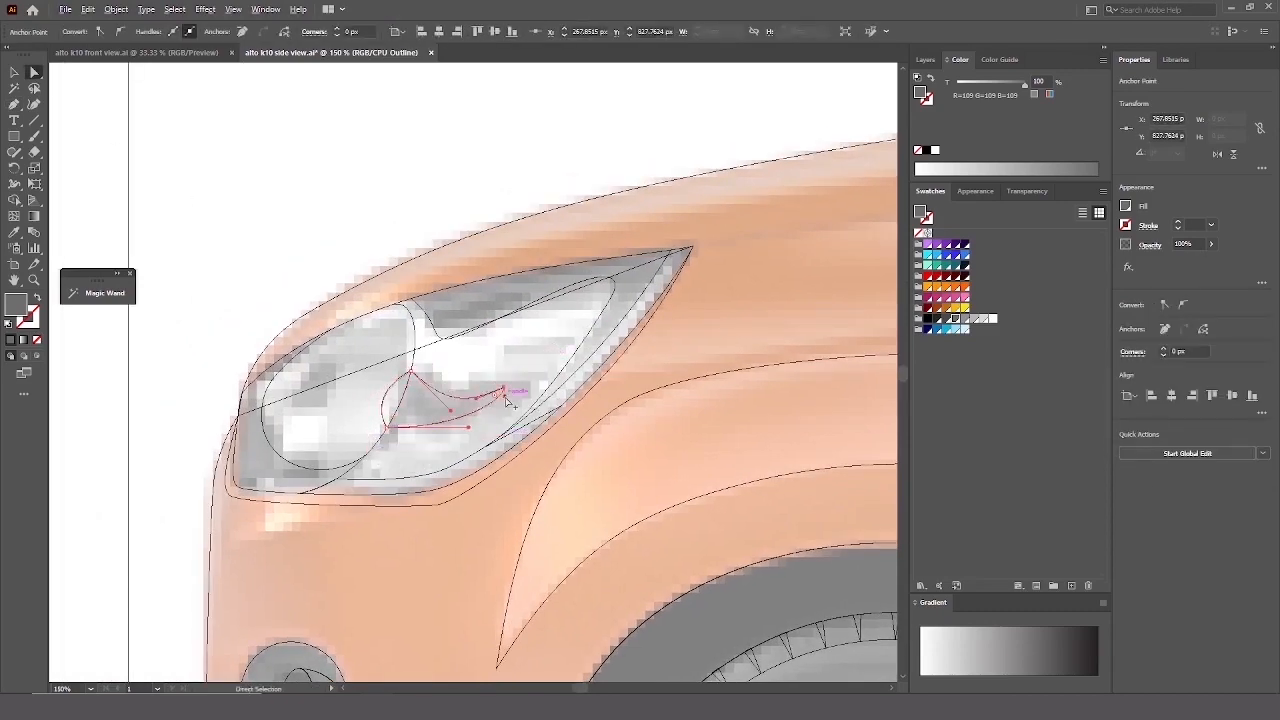
pyautogui.keyDown('ctrl'); pyautogui.click(520, 317); pyautogui.keyUp('ctrl')
pyautogui.hotkey('ctrl', 'y')
pyautogui.scroll(-5, 420, 240)
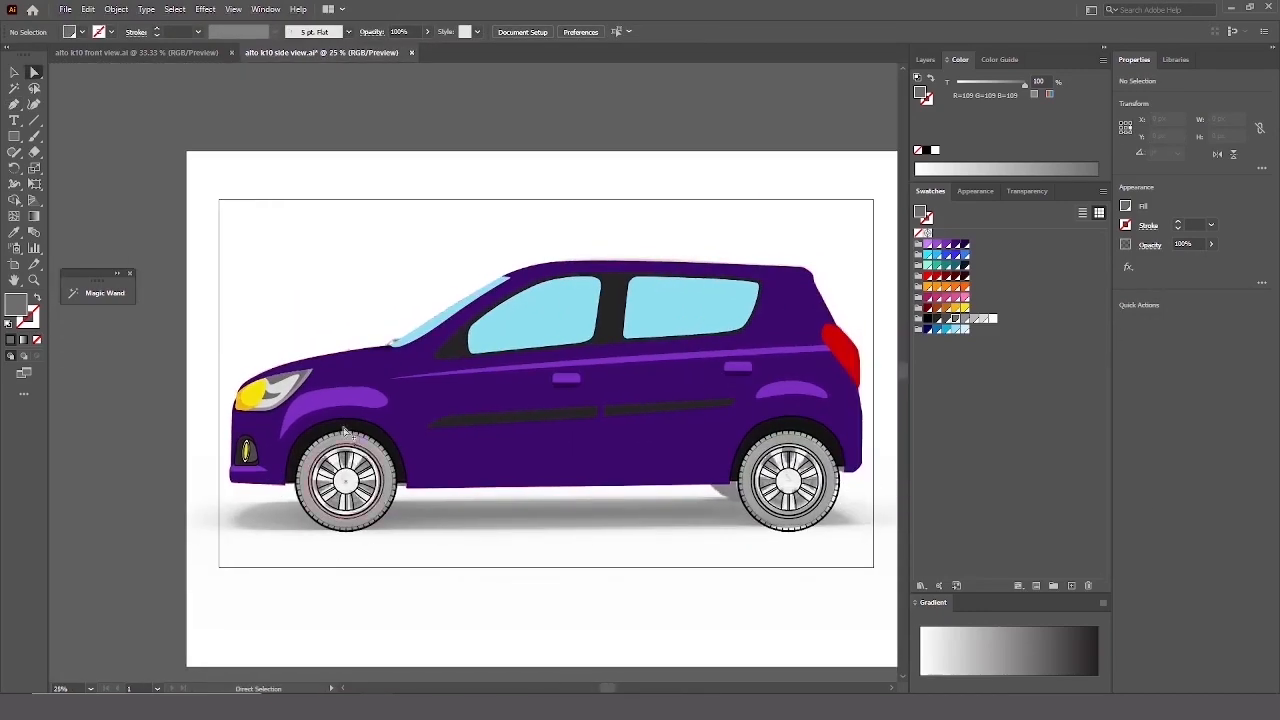
pyautogui.scroll(3, 236, 356)
pyautogui.keyDown('ctrl'); pyautogui.click(322, 508); pyautogui.keyUp('ctrl')
pyautogui.moveTo(322, 508); pyautogui.dragTo(302, 497)
# Trace a shade shape over the lower half of the grey head lamp section, starting on the yellow section, with the Pen tool.
pyautogui.moveTo(243, 460); pyautogui.dragTo(247, 379)
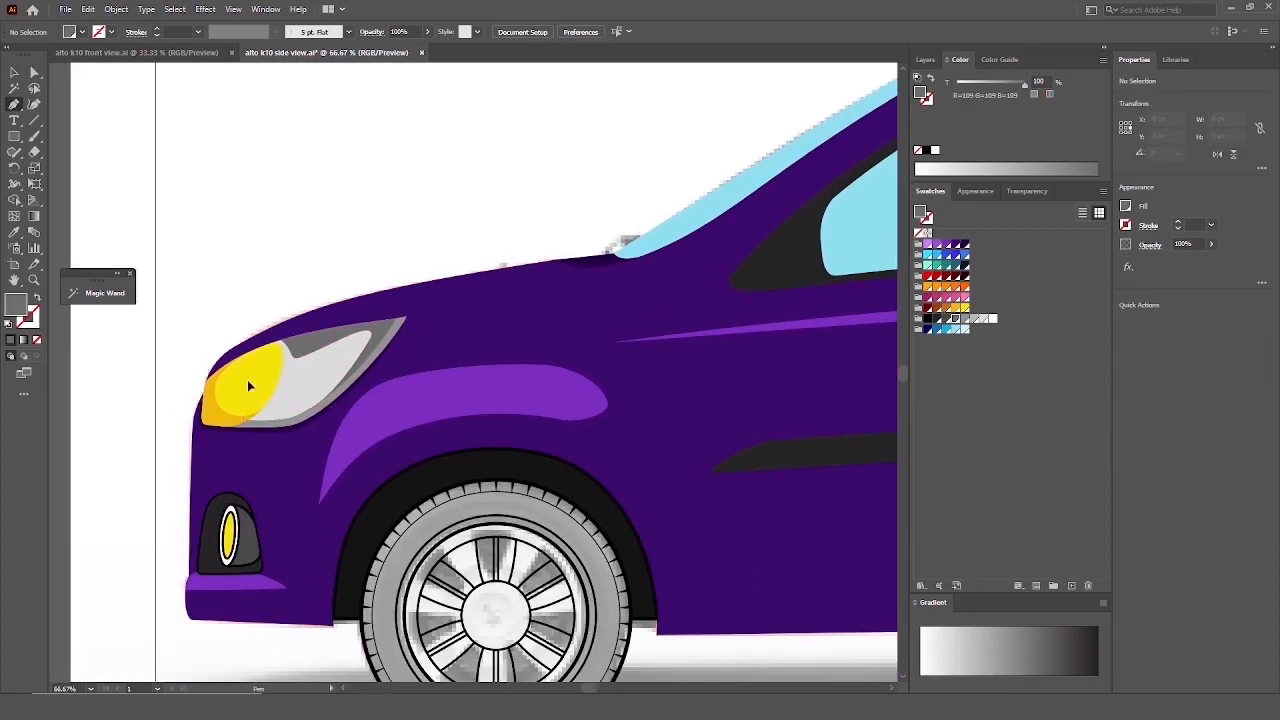
pyautogui.click(248, 380)
pyautogui.moveTo(367, 348); pyautogui.dragTo(404, 317)
pyautogui.click(367, 348)
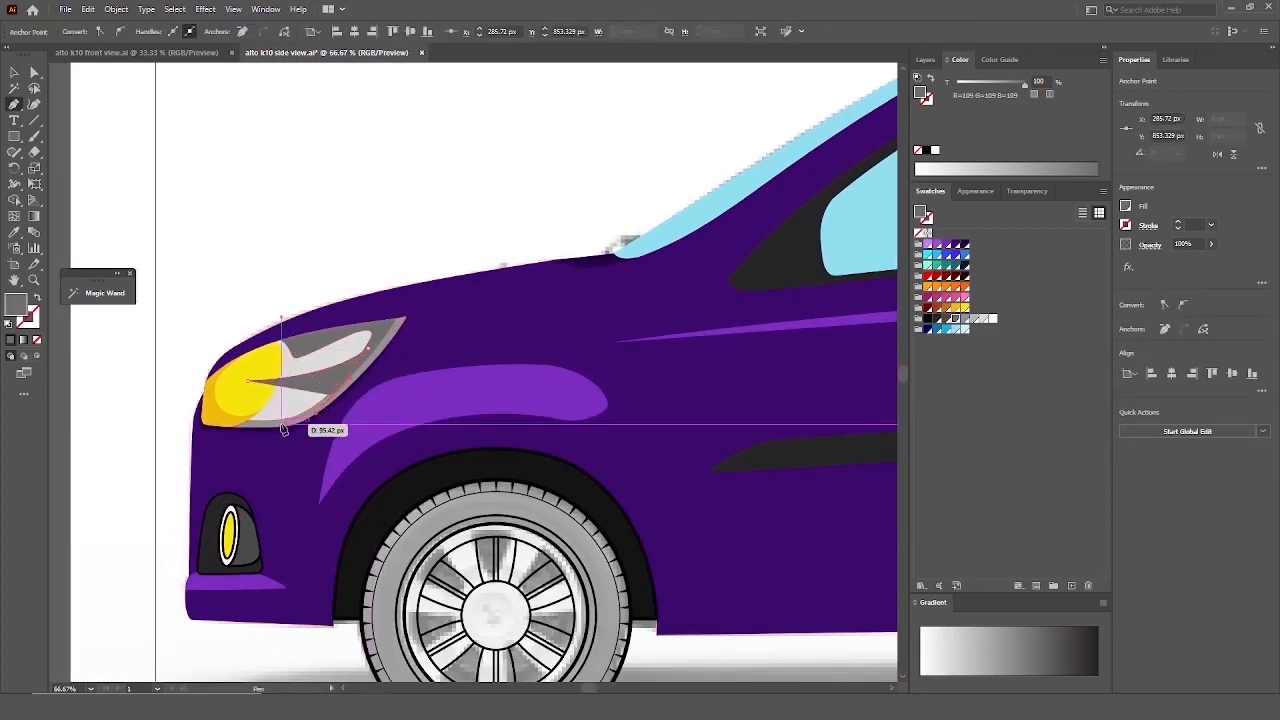
pyautogui.click(248, 382)
# Send the lower shade shape backward behind the yellow lamp section and fill it dark grey (R 73, G 73, B 73).
pyautogui.hotkey('ctrl', '[')
pyautogui.keyDown('ctrl'); pyautogui.click(292, 383); pyautogui.keyUp('ctrl')
pyautogui.hotkey('ctrl', '[')
pyautogui.keyDown('ctrl'); pyautogui.click(222, 297); pyautogui.keyUp('ctrl')
pyautogui.keyDown('ctrl'); pyautogui.click(296, 392); pyautogui.keyUp('ctrl')
pyautogui.click(947, 318)
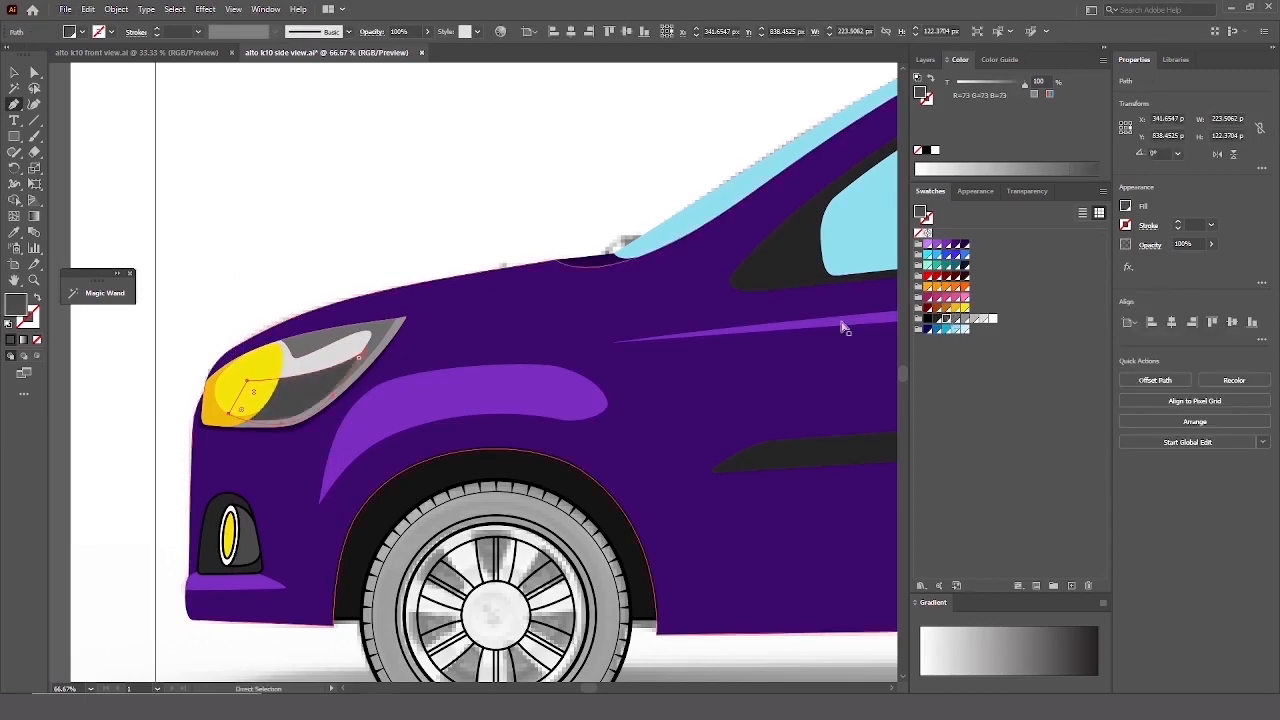
# Fill the lower shade shape of the head lamp white.
pyautogui.scroll(-2, 290, 226)
pyautogui.scroll(-1, 348, 240)
pyautogui.moveTo(621, 263); pyautogui.dragTo(728, 332)
pyautogui.scroll(2, 580, 277)
pyautogui.keyDown('ctrl'); pyautogui.click(272, 386); pyautogui.keyUp('ctrl')
pyautogui.click(993, 318)
pyautogui.keyDown('ctrl'); pyautogui.click(480, 228); pyautogui.keyUp('ctrl')
# Fill the lamp's lower shade shape orange (R 255, G 134, B 0) and the section above it lighter orange (R 254, G 165, B 8).
pyautogui.scroll(-3, 480, 228)
pyautogui.scroll(2, 556, 259)
pyautogui.keyDown('ctrl'); pyautogui.click(332, 392); pyautogui.keyUp('ctrl')
pyautogui.click(946, 287)
pyautogui.keyDown('ctrl'); pyautogui.click(430, 318); pyautogui.keyUp('ctrl')
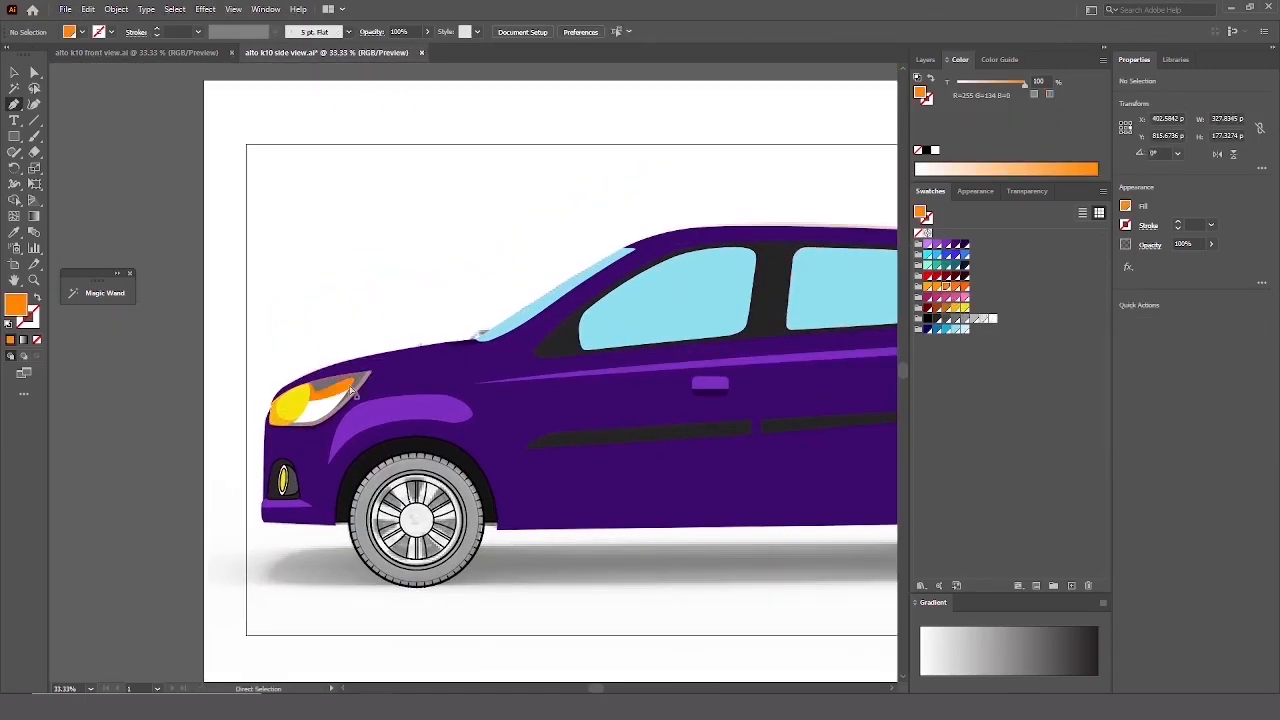
pyautogui.keyDown('ctrl'); pyautogui.click(322, 402); pyautogui.keyUp('ctrl')
pyautogui.click(946, 287)
pyautogui.keyDown('ctrl'); pyautogui.click(330, 395); pyautogui.keyUp('ctrl')
pyautogui.click(926, 287)
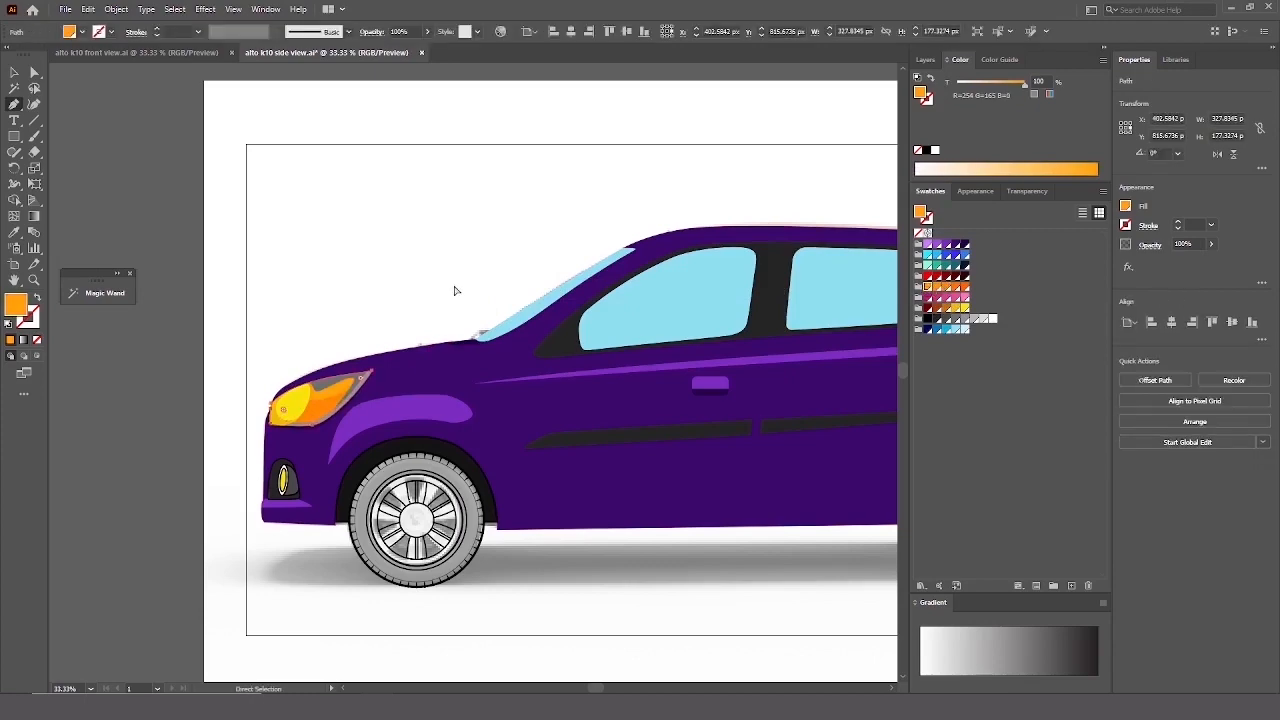
# Try several greys on the shade along the head lamp's upper and rear edges, ending with light grey (R 219, G 219, B 219).
pyautogui.scroll(-2, 454, 290)
pyautogui.scroll(3, 436, 327)
pyautogui.moveTo(331, 358); pyautogui.dragTo(361, 388)
pyautogui.hotkey('ctrl', 'shift', 'a')
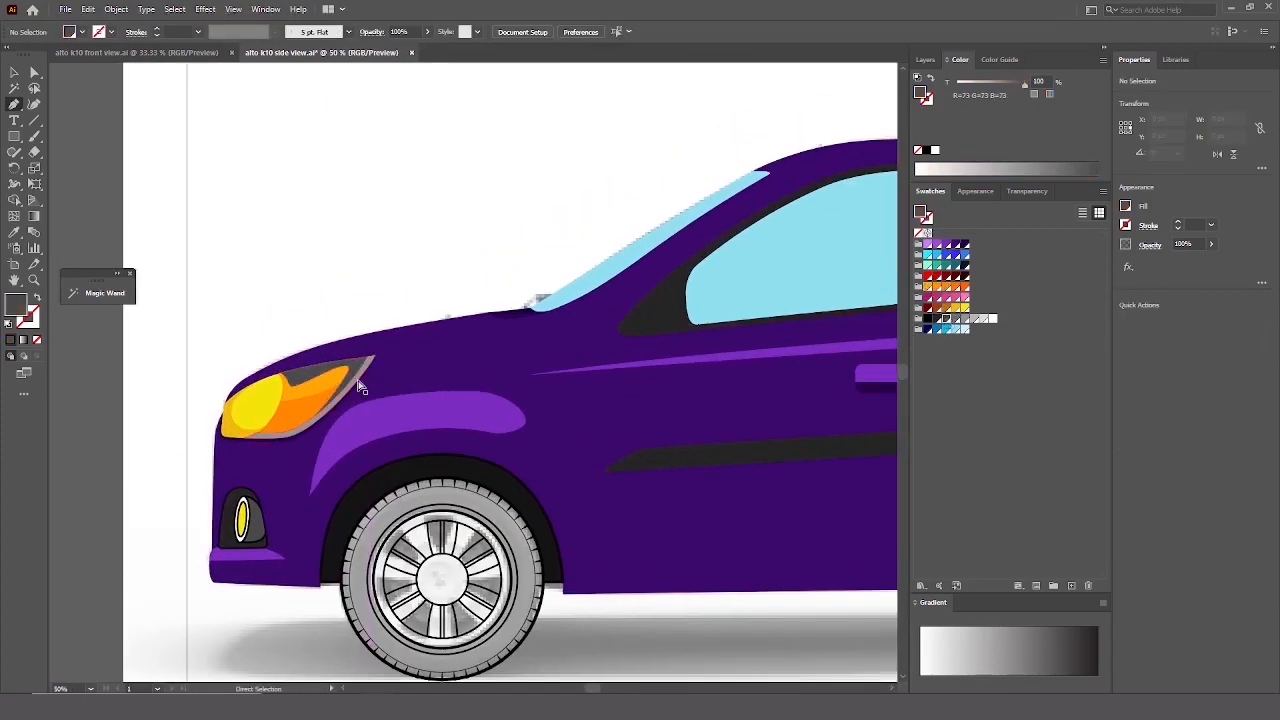
pyautogui.scroll(-3, 361, 388)
pyautogui.scroll(2, 353, 232)
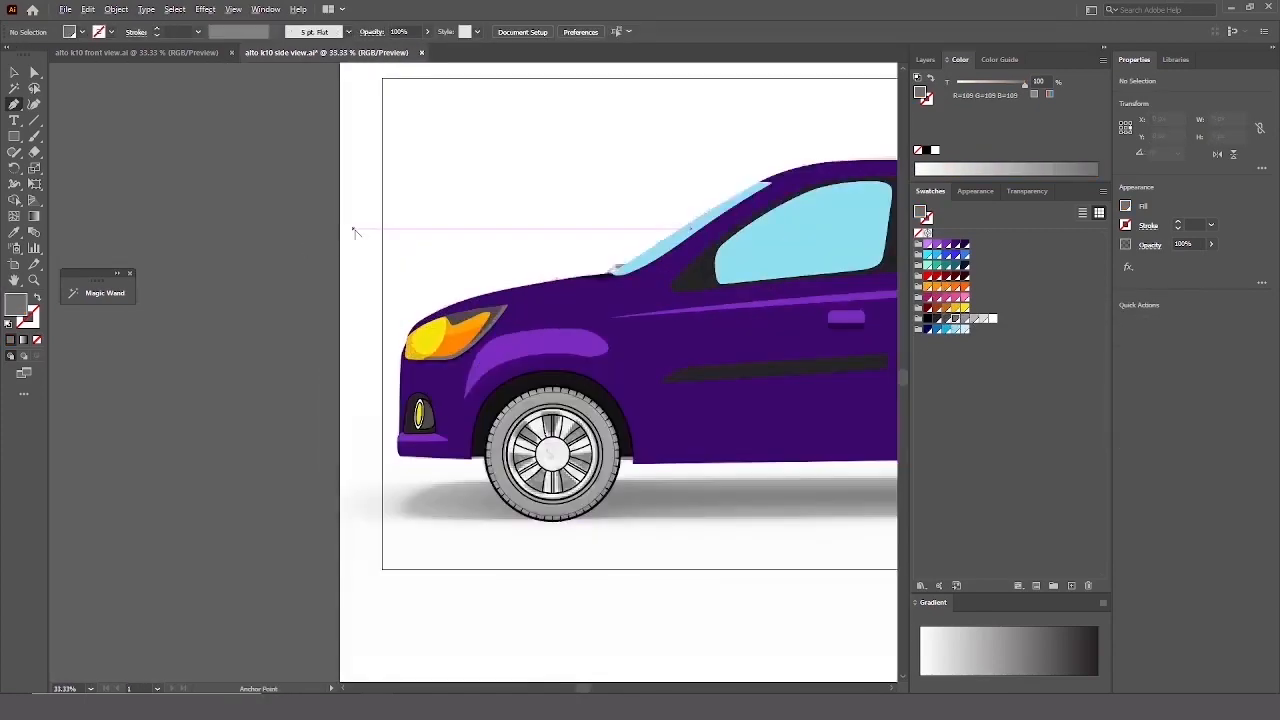
pyautogui.scroll(2, 405, 250)
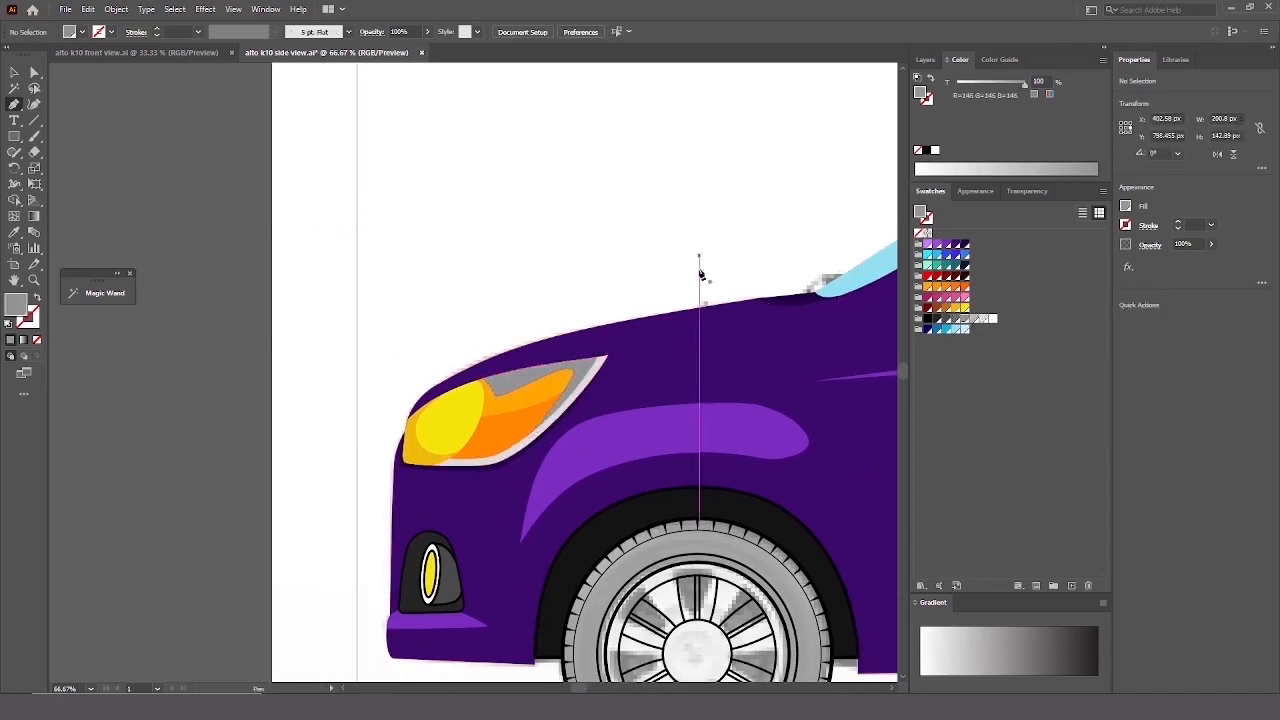
pyautogui.scroll(-3, 670, 230)
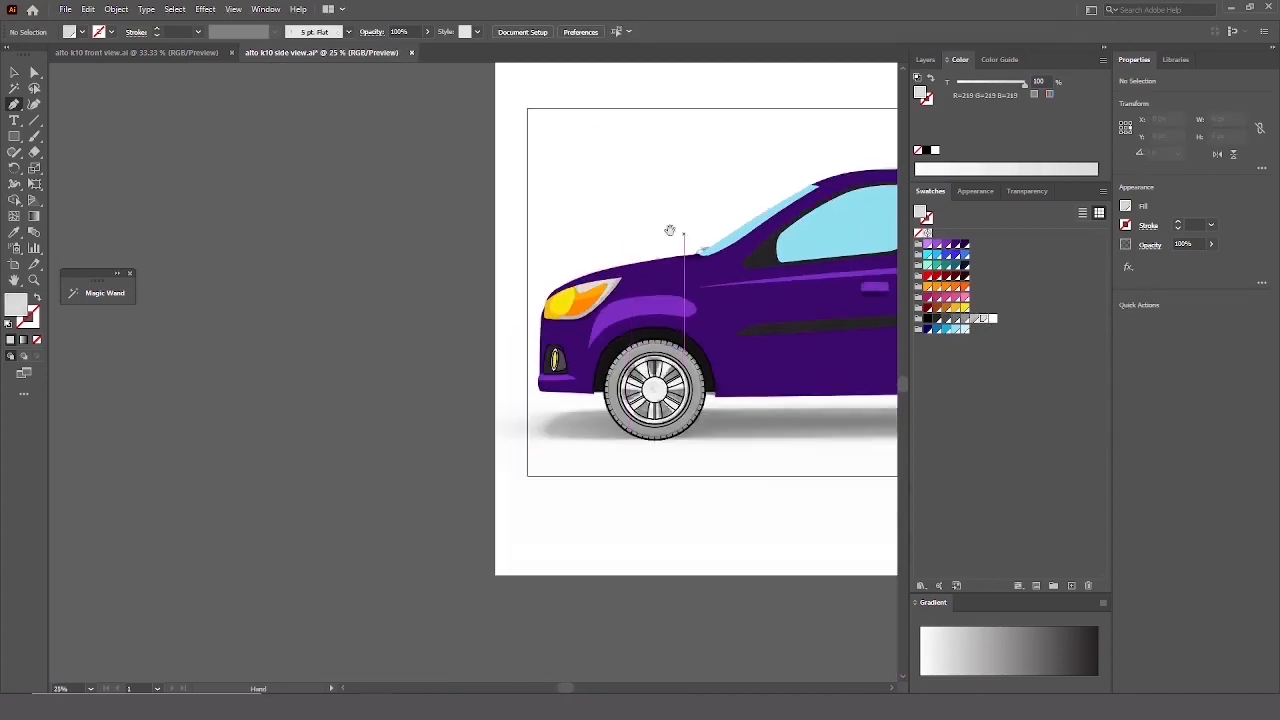
pyautogui.scroll(-1, 670, 230)
# Trace a shape around the tail lamp's inner section with the Pen tool, looping outside the lamp's outline.
pyautogui.scroll(4, 786, 229)
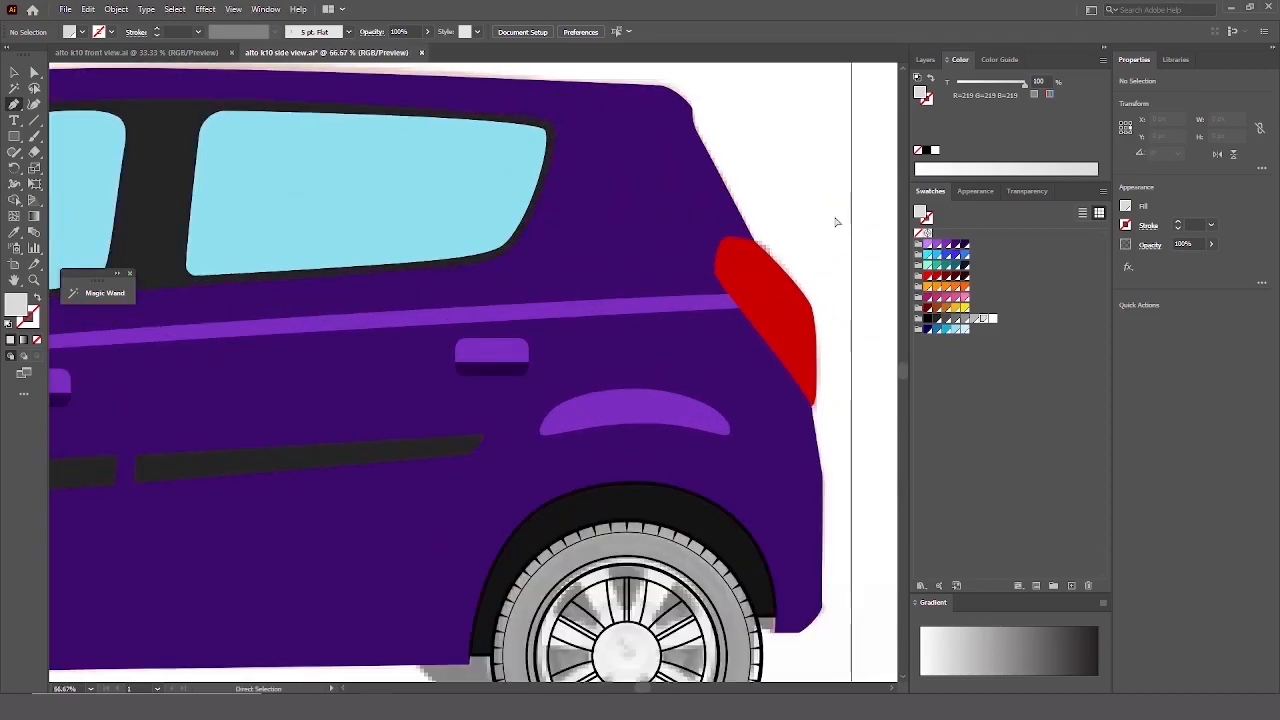
pyautogui.hotkey('ctrl', 'y')
pyautogui.scroll(1, 775, 194)
pyautogui.moveTo(755, 281); pyautogui.dragTo(725, 326)
pyautogui.moveTo(795, 431); pyautogui.dragTo(806, 446)
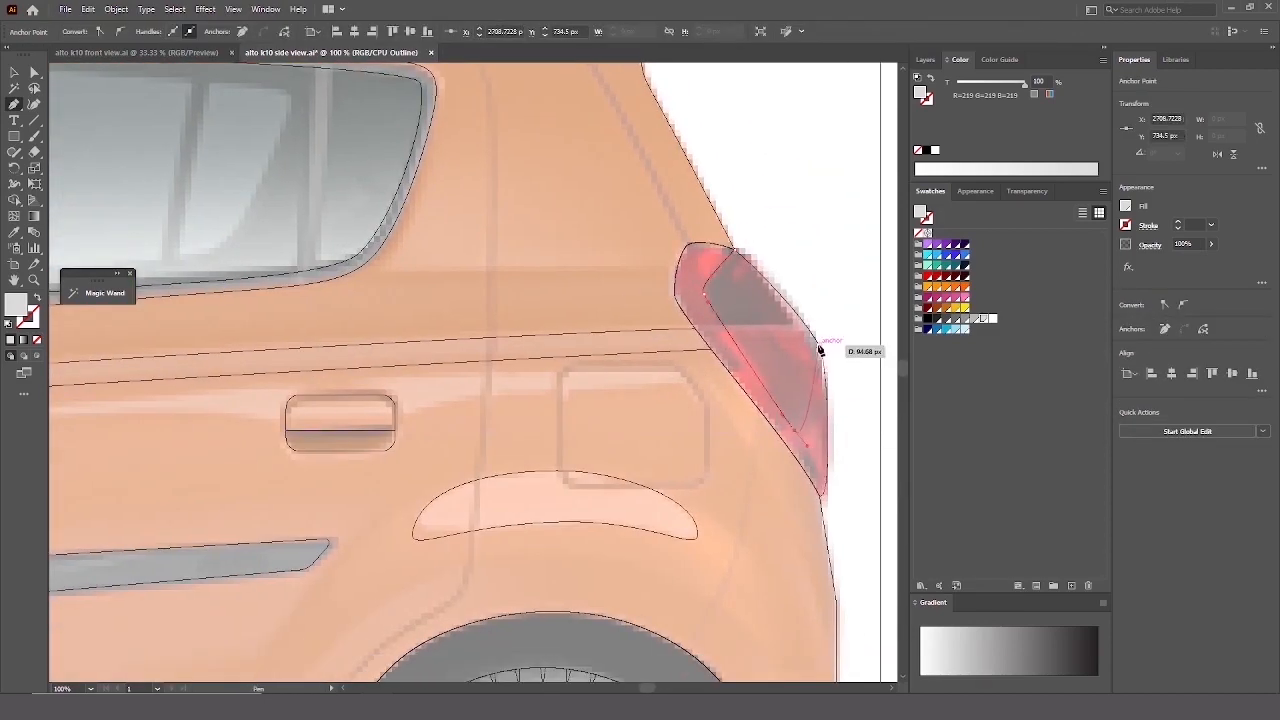
pyautogui.click(743, 252)
pyautogui.hotkey('ctrl', 'y')
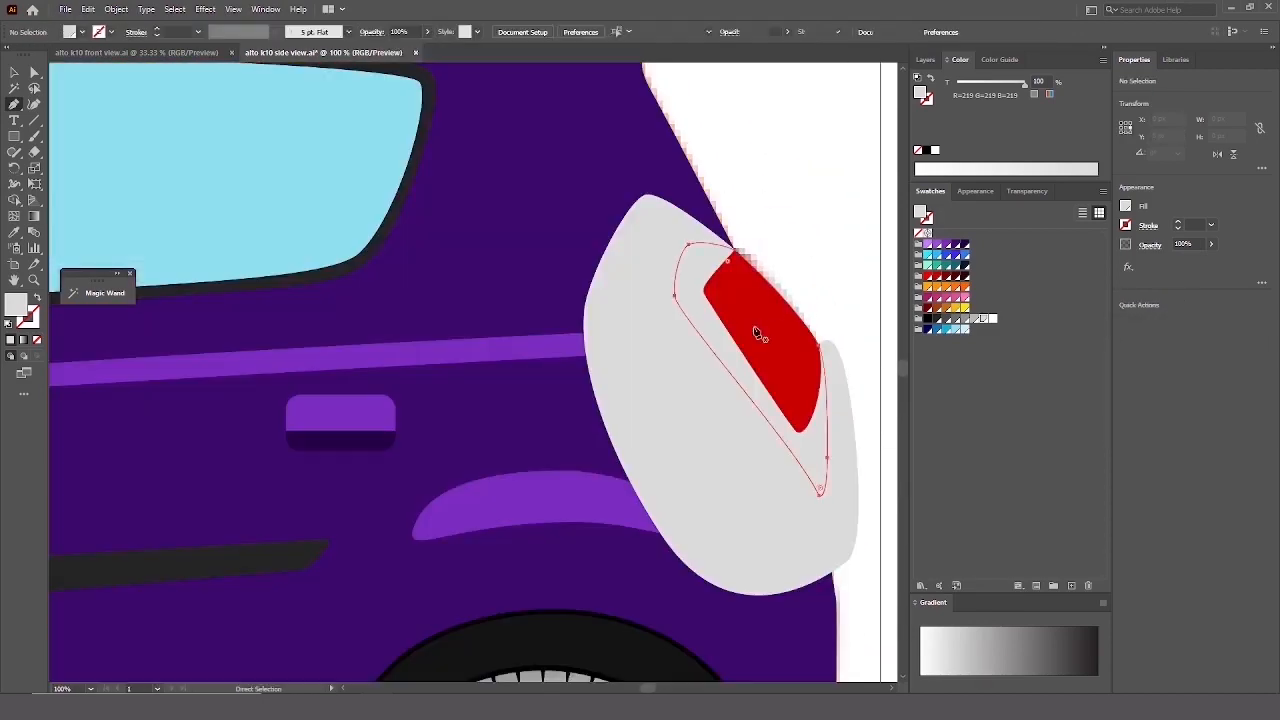
# Trim the traced shape to the tail lamp and fill the rim brighter red and the inner section orange (R 255, G 98, B 0).
pyautogui.hotkey('ctrl', 'shift', 'a')
pyautogui.hscroll(3, 740, 480)
pyautogui.press('a')
pyautogui.press('v')
pyautogui.click(699, 452)
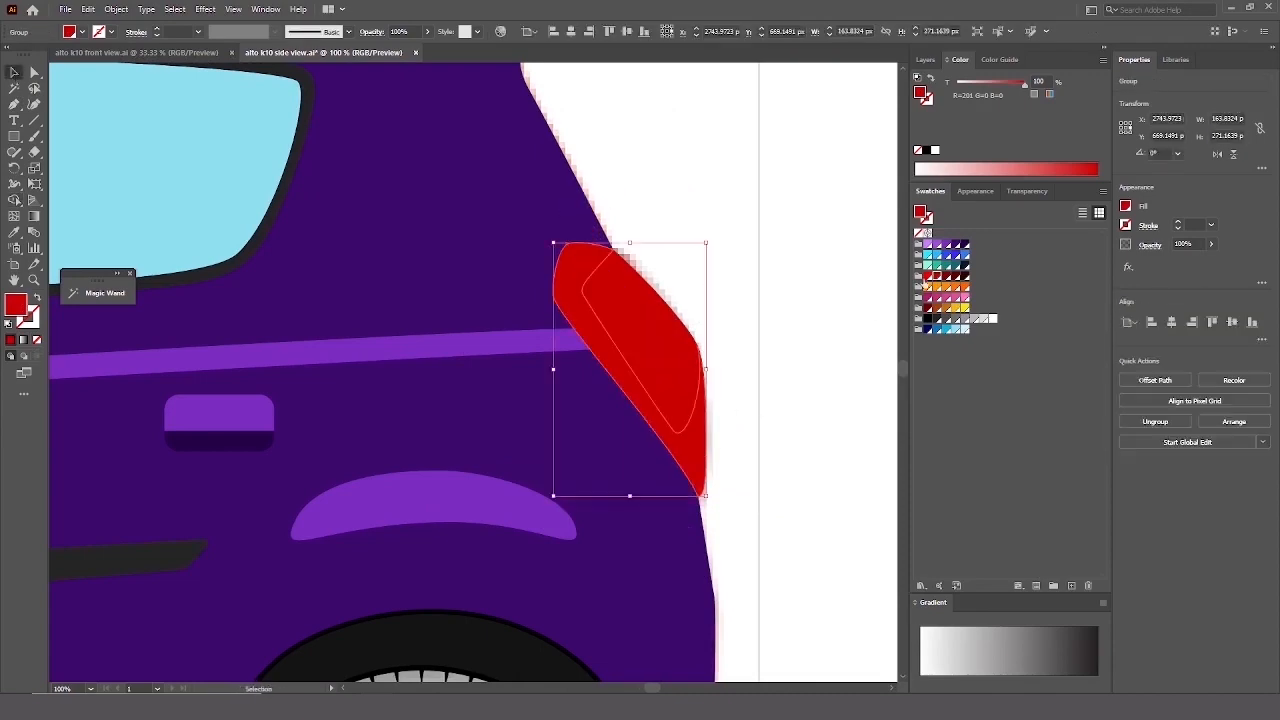
pyautogui.scroll(-1, 780, 386)
pyautogui.scroll(-3, 765, 325)
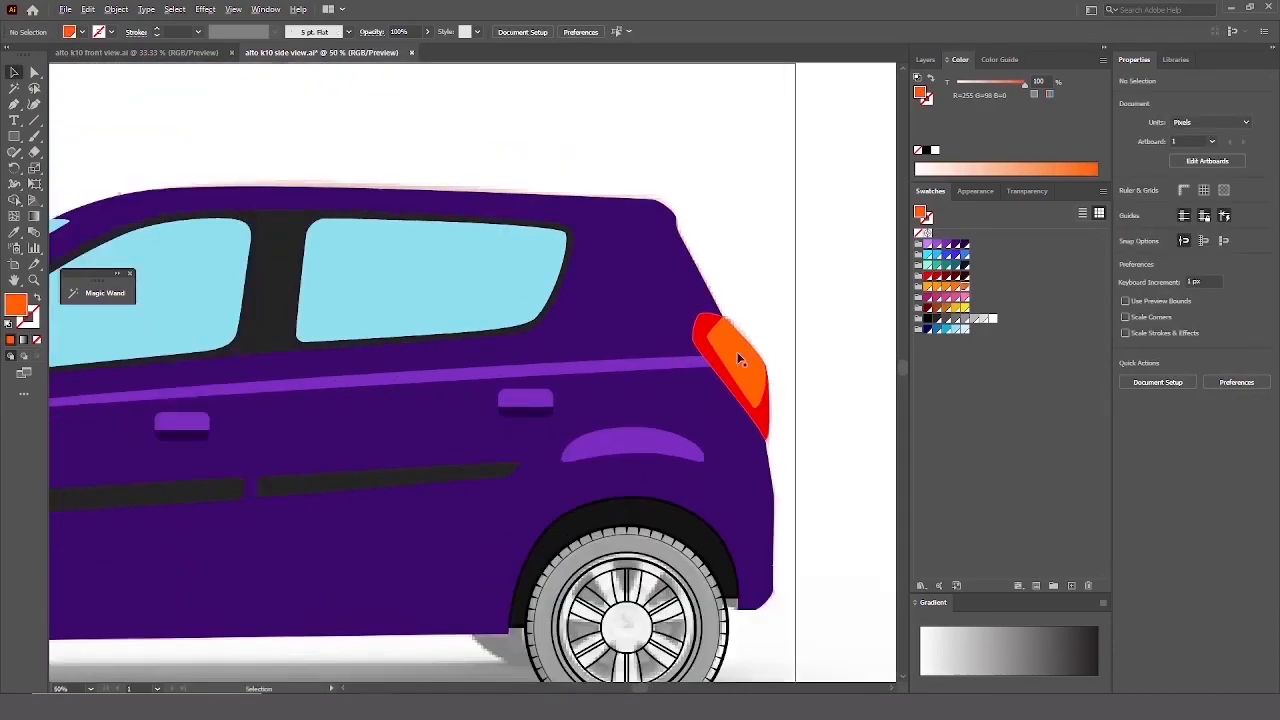
# Trace a shade shape from the front wheel arch along the sill to the rear wheel arch, closing it below the car.
pyautogui.hotkey('ctrl', 'y')
pyautogui.hotkey('ctrl', 'shift', 'a')
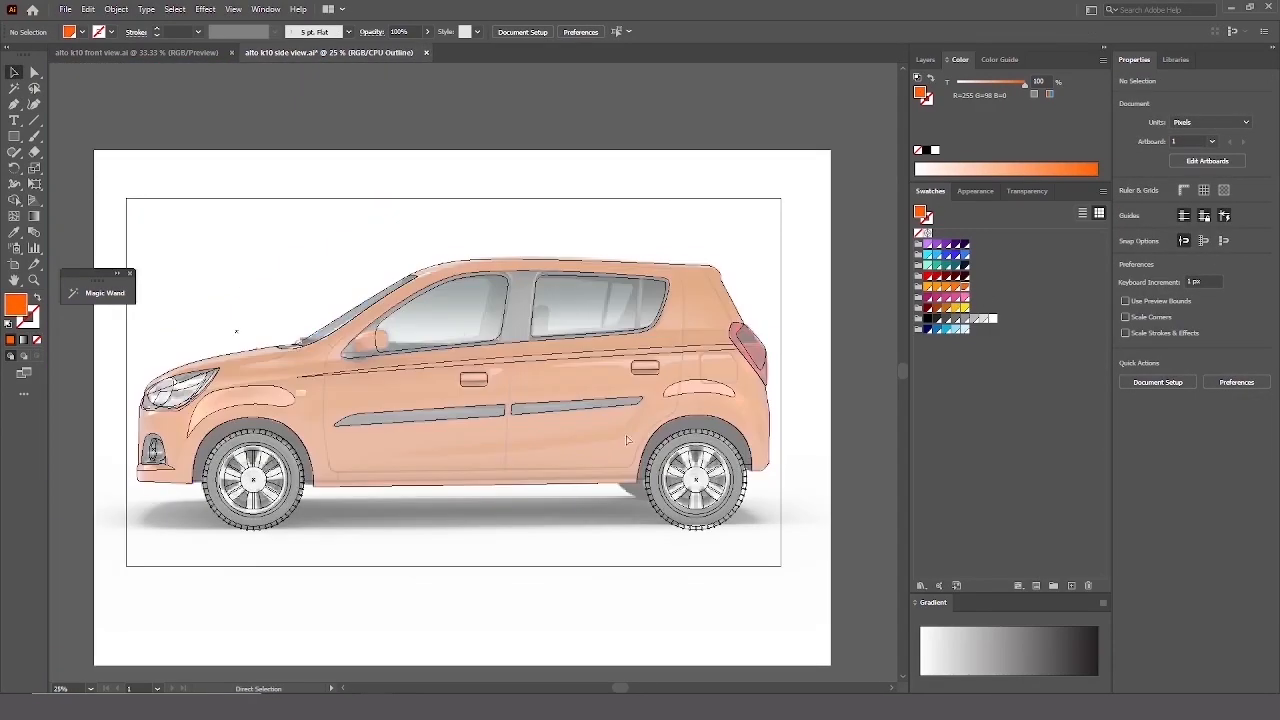
pyautogui.scroll(2, 363, 365)
pyautogui.scroll(-2, 330, 420)
pyautogui.press('p')
pyautogui.click(303, 434)
pyautogui.moveTo(309, 404); pyautogui.dragTo(293, 363)
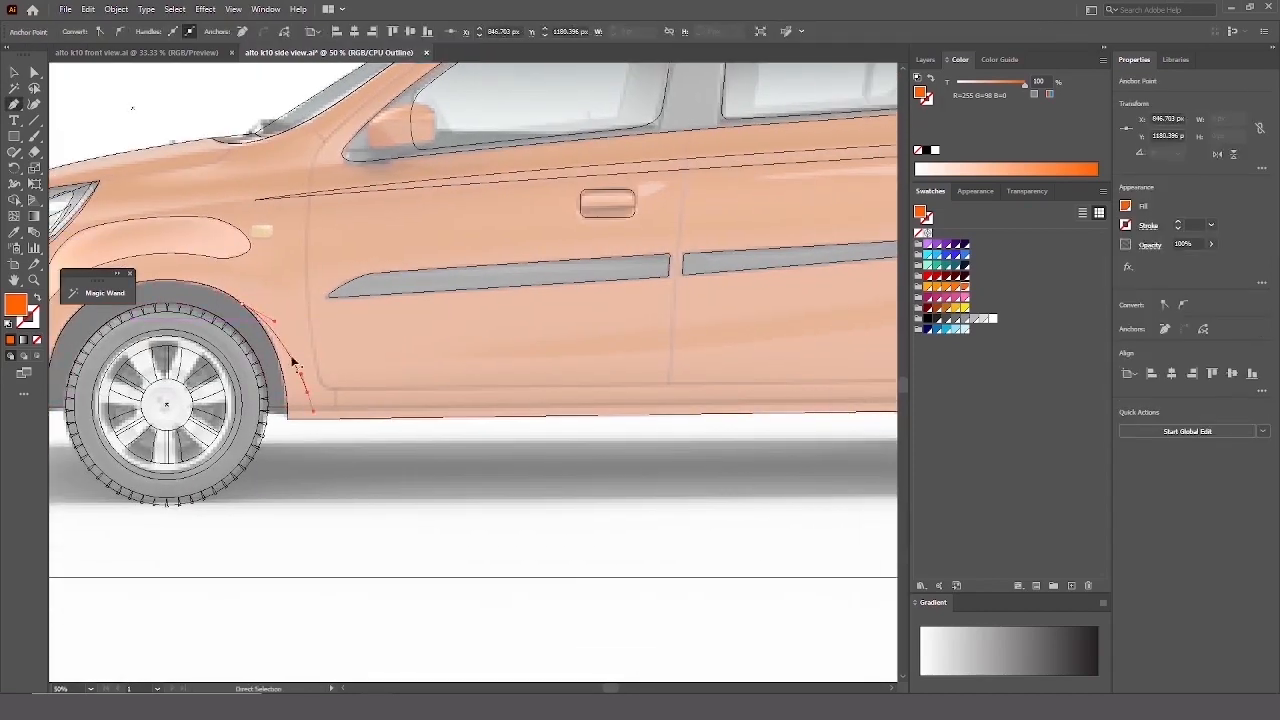
pyautogui.hscroll(6, 306, 408)
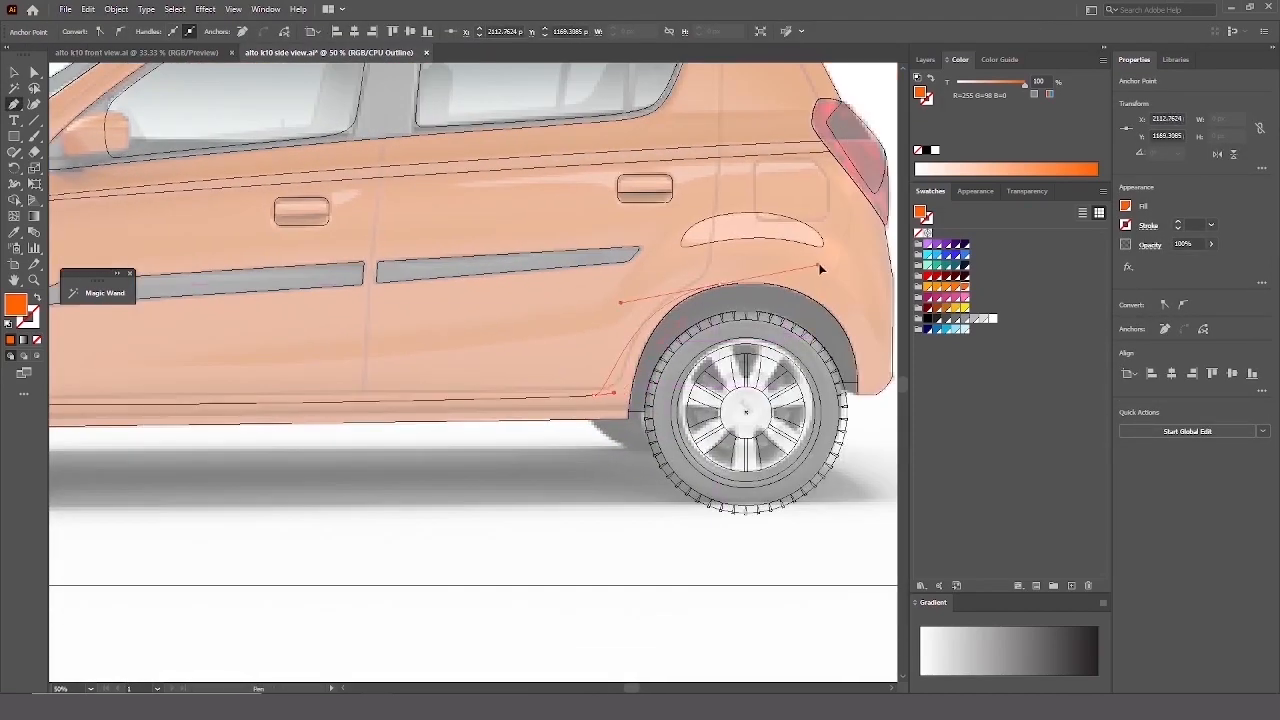
pyautogui.moveTo(737, 290); pyautogui.dragTo(737, 288)
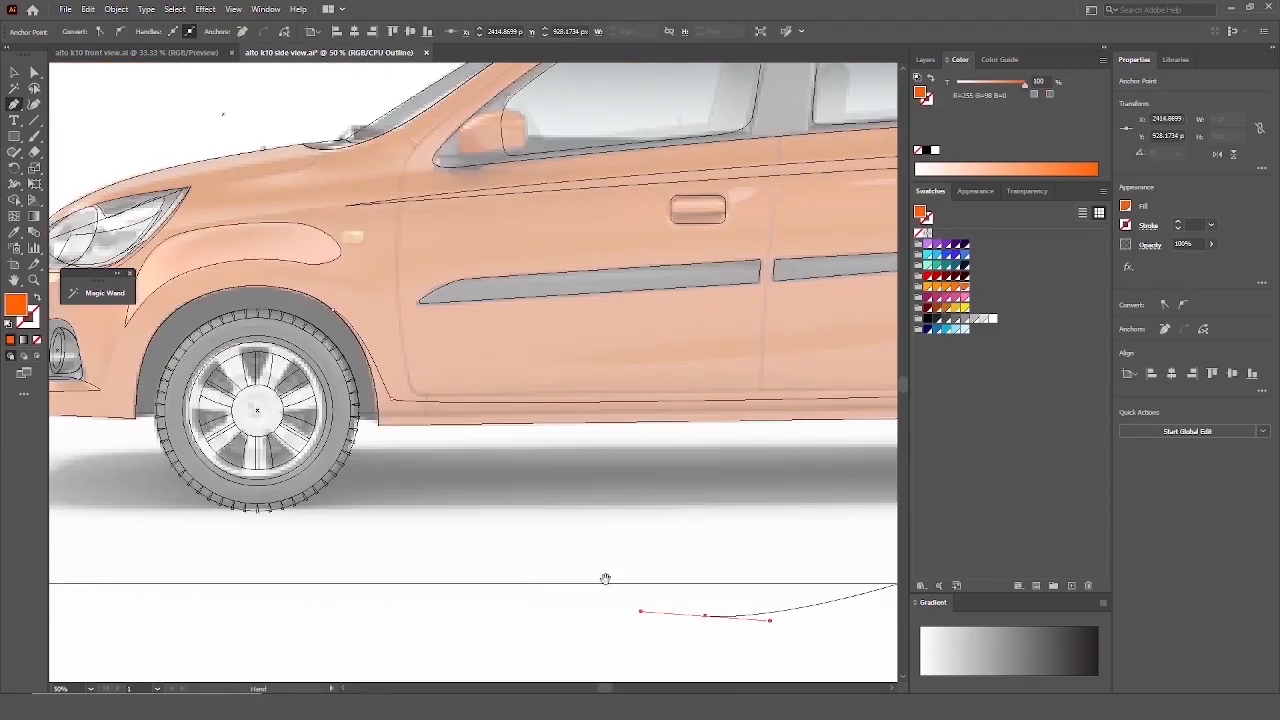
pyautogui.moveTo(243, 505); pyautogui.dragTo(420, 520)
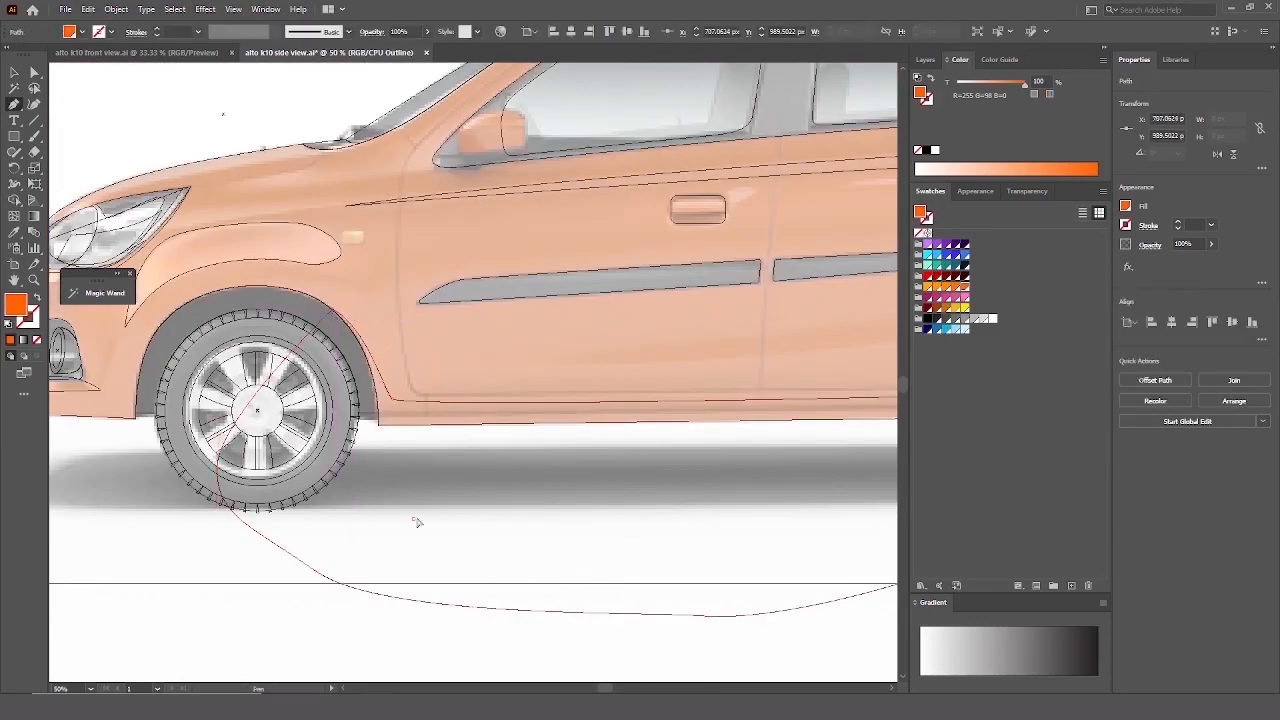
# Trim the sill shade's excess outside the car body with Shape Builder and fill it dark purple (R 36, G 0, B 70).
pyautogui.hotkey('ctrl', 'y')
pyautogui.hotkey('ctrl', 'shift', 'a')
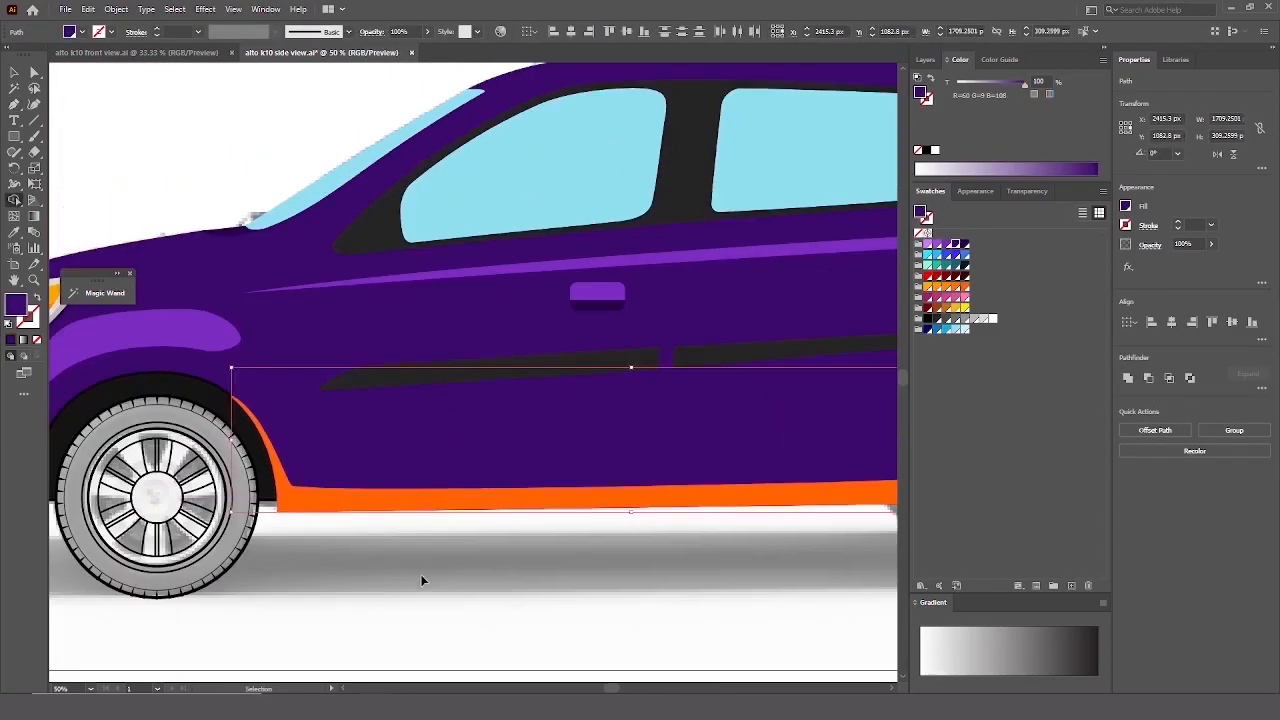
pyautogui.press('Delete')
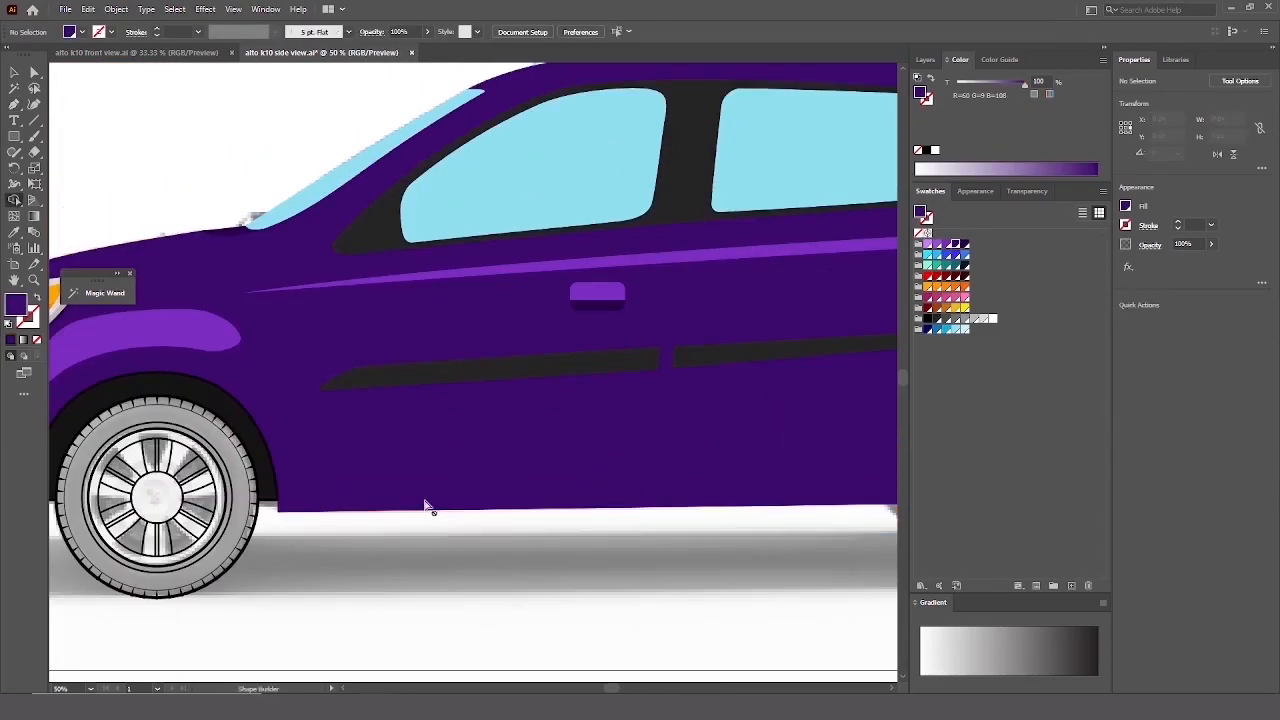
pyautogui.scroll(-3, 114, 117)
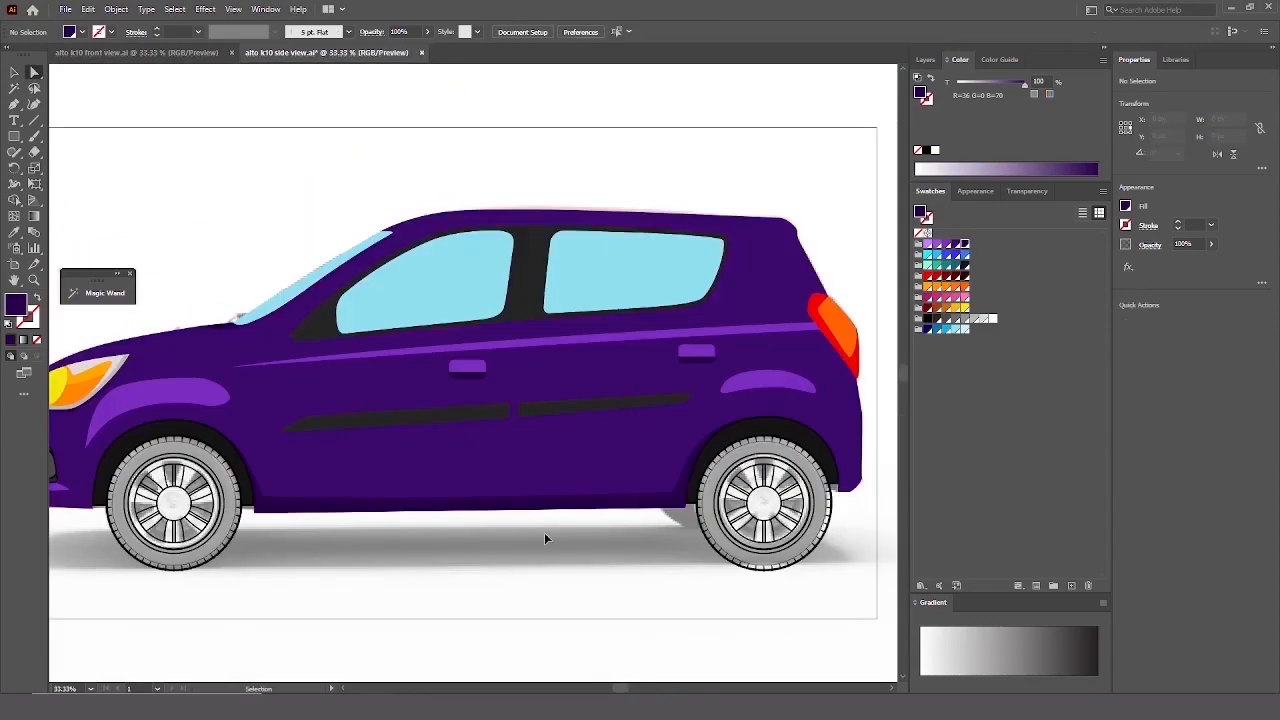
# Start a body shade shape with the Pen tool, curving from the lower front door along the rear door and over the rear wheel arch.
pyautogui.hotkey('ctrl', 'y')
pyautogui.hotkey('ctrl', 'shift', 'a')
pyautogui.scroll(1, 535, 385)
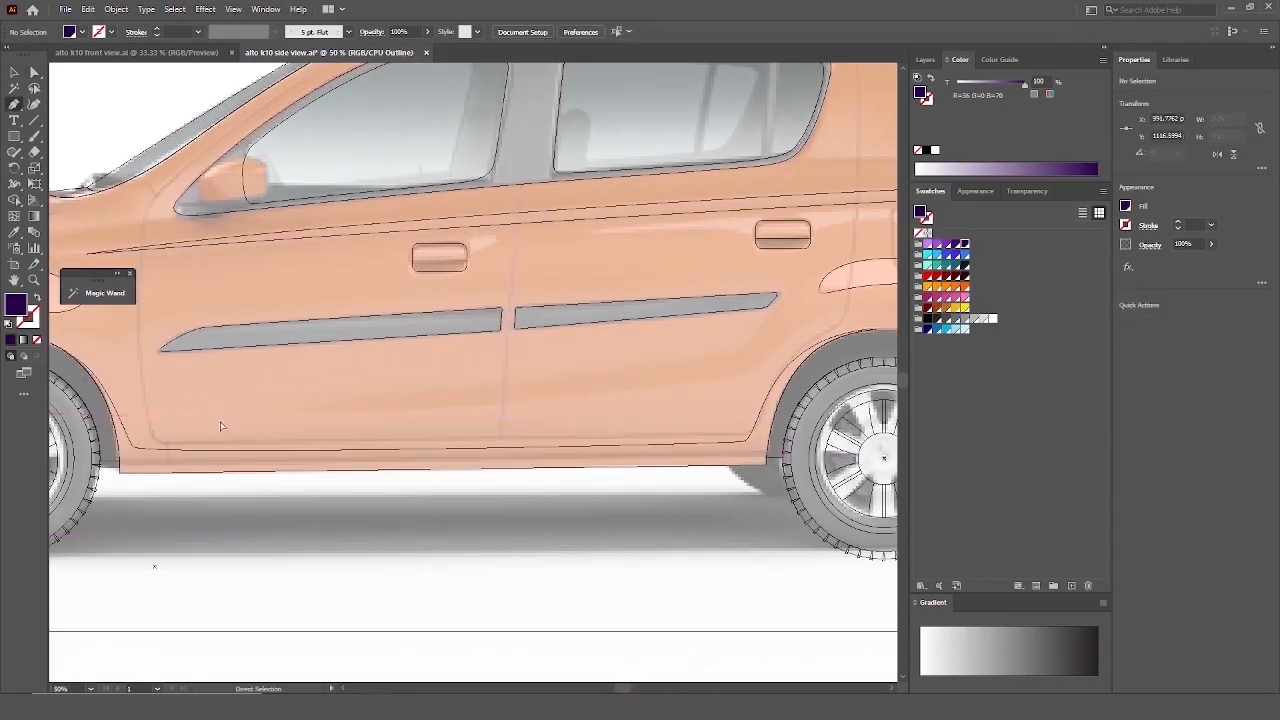
pyautogui.moveTo(196, 409); pyautogui.dragTo(371, 420)
pyautogui.click(729, 352)
pyautogui.moveTo(729, 391); pyautogui.dragTo(534, 425)
pyautogui.moveTo(713, 342); pyautogui.dragTo(775, 317)
pyautogui.hscroll(1, 760, 370)
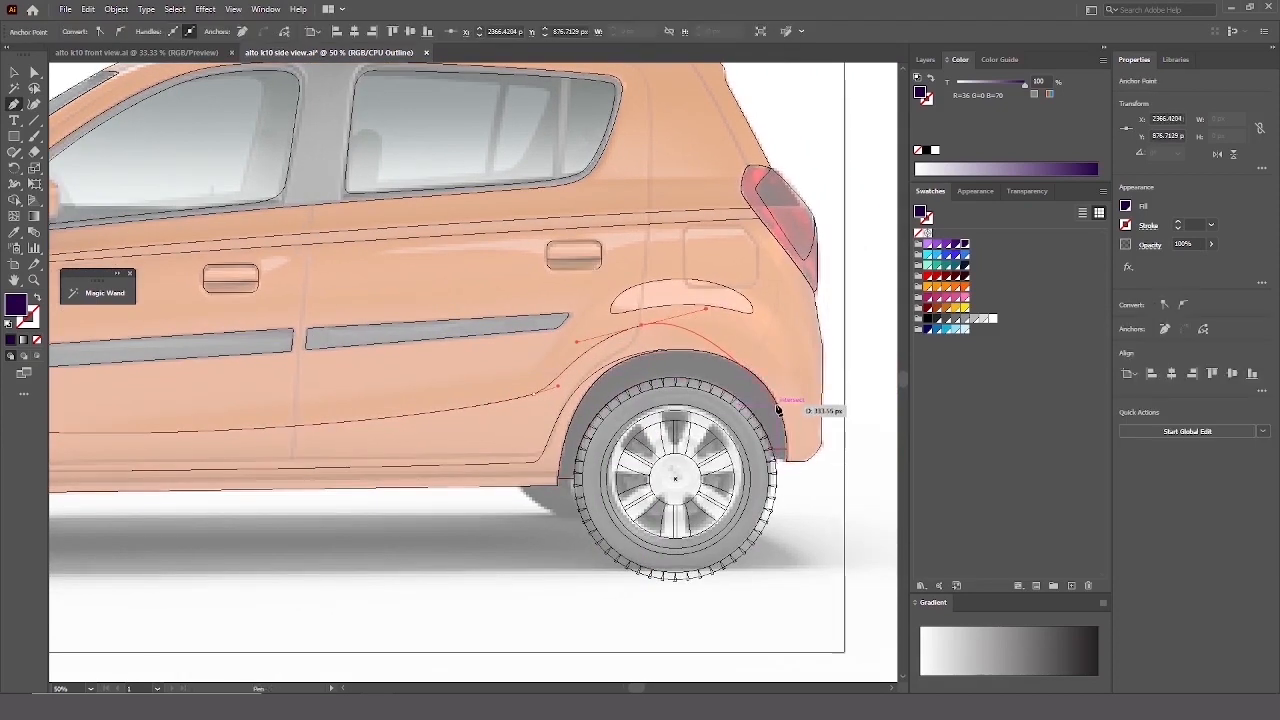
# Close the body shade shape with a curve back along the sill to its starting point on the front door.
pyautogui.moveTo(788, 508); pyautogui.dragTo(375, 527)
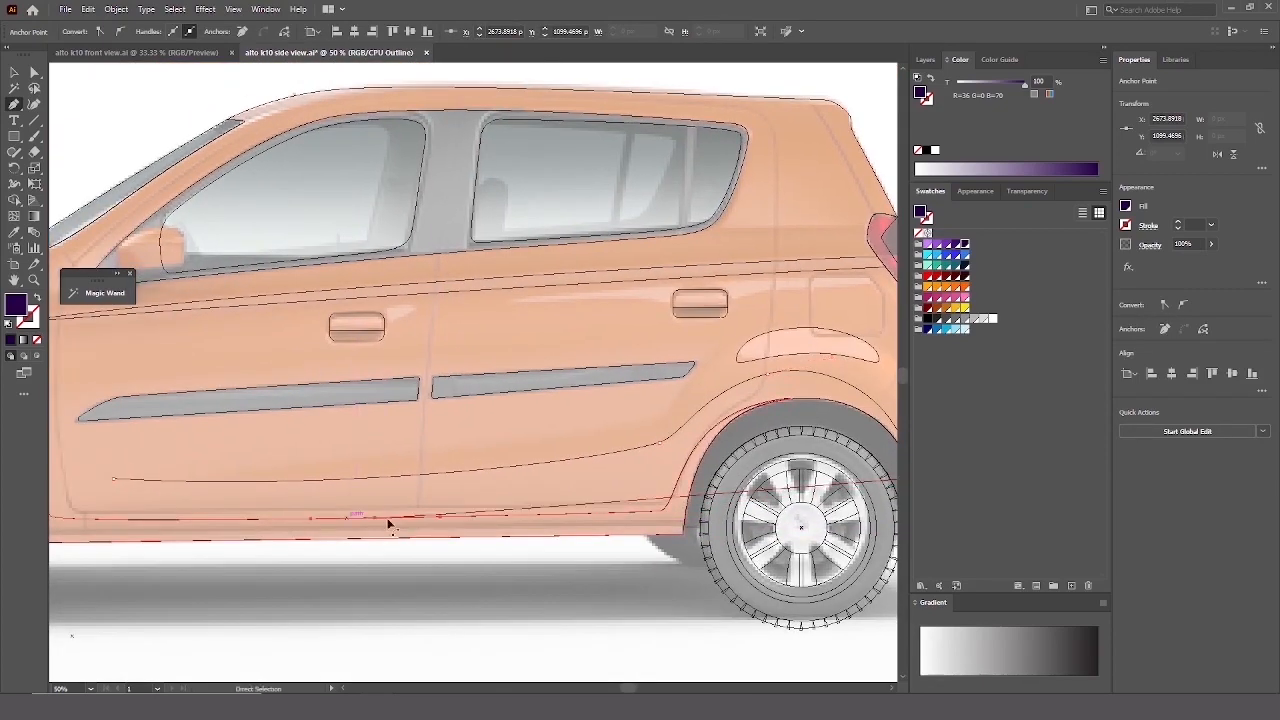
pyautogui.moveTo(520, 526); pyautogui.dragTo(602, 549)
pyautogui.moveTo(442, 538); pyautogui.dragTo(591, 540)
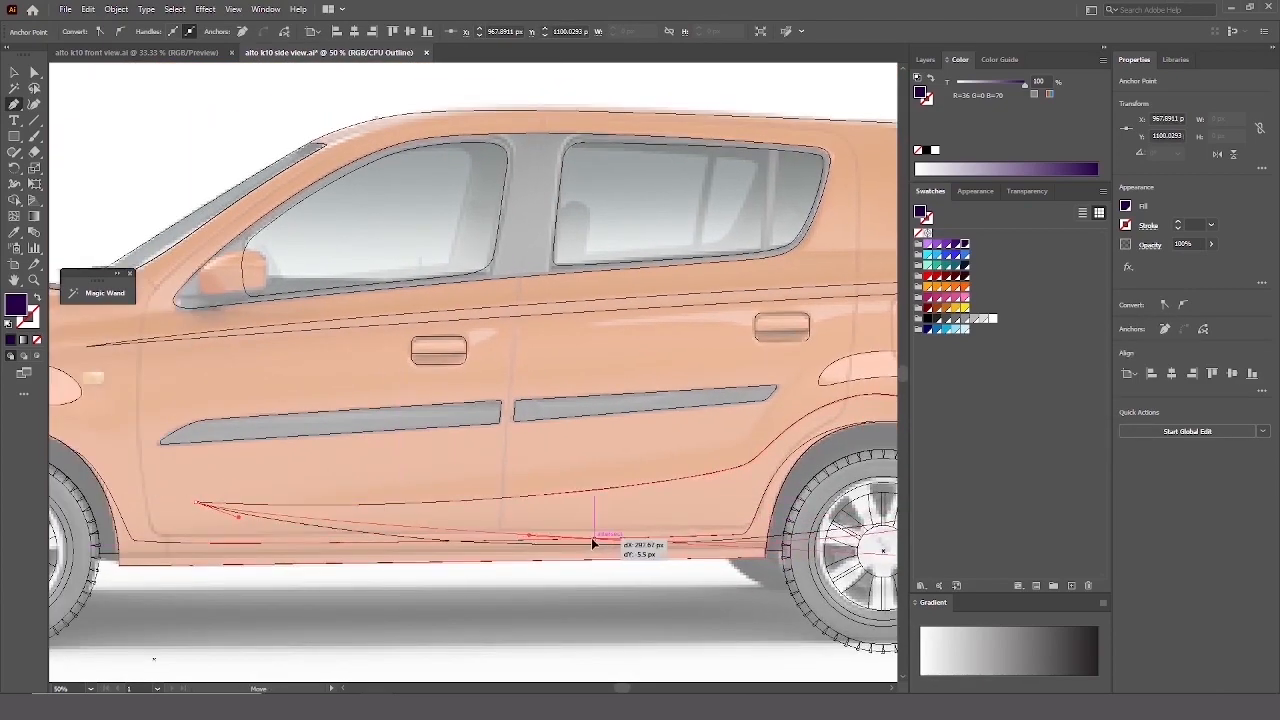
pyautogui.hotkey('ctrl', '-')
pyautogui.hotkey('ctrl', 'shift', 'a')
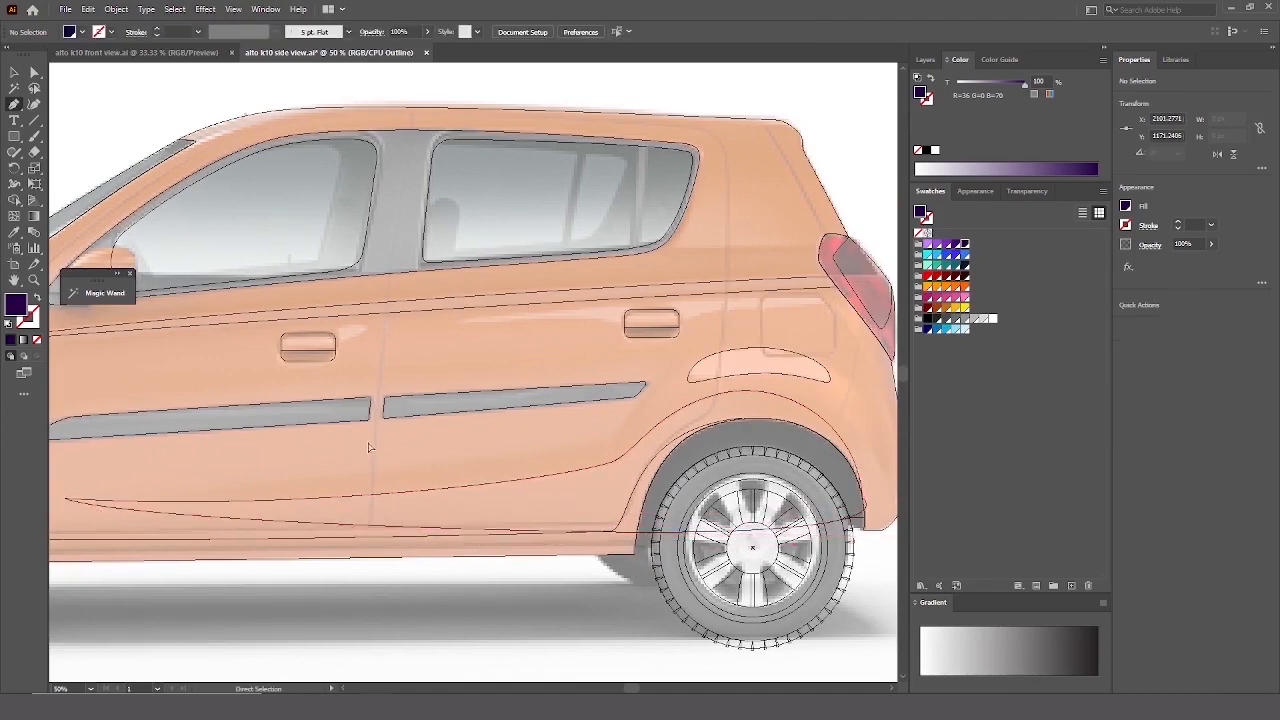
# Trim the body shade's excess over the rear wheel arch with Shape Builder.
pyautogui.hotkey('ctrl', 'y')
pyautogui.keyDown('ctrl'); pyautogui.click(517, 466); pyautogui.keyUp('ctrl')
pyautogui.hotkey('shift', 'm')
pyautogui.keyDown('alt'); pyautogui.click(672, 450); pyautogui.keyUp('alt')
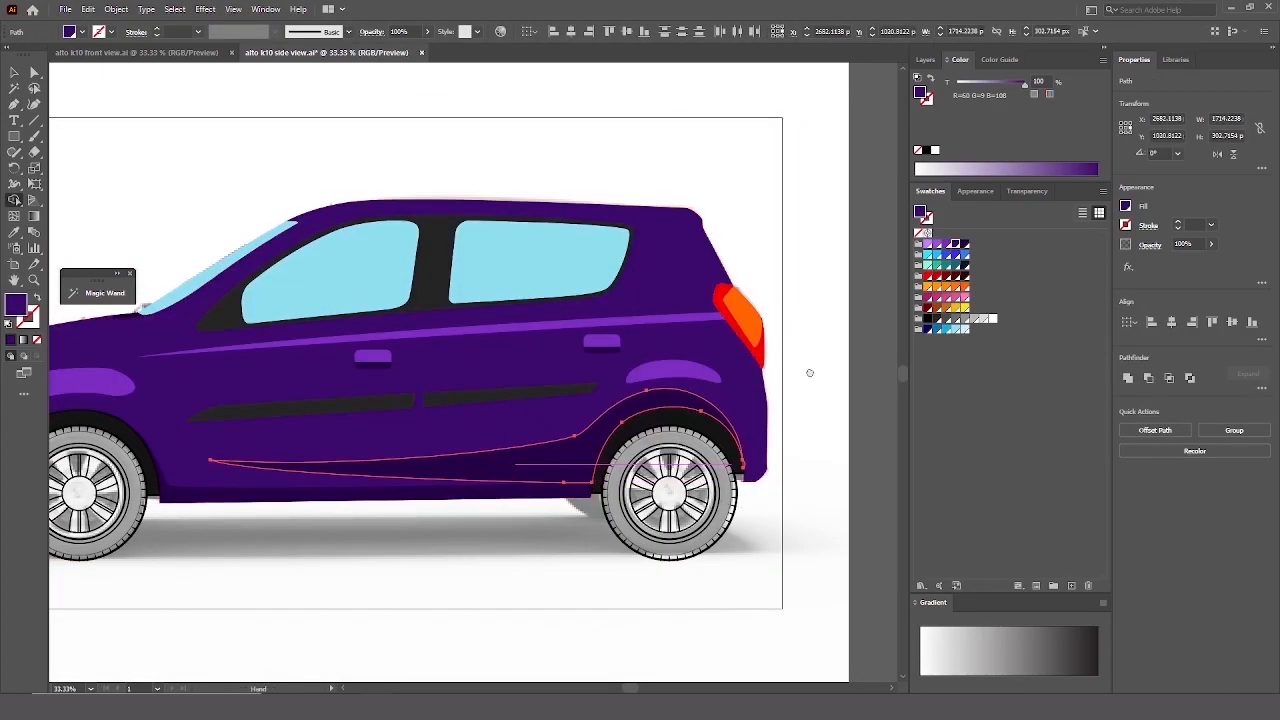
# Fill the lower body shade that curves over the rear wheel arch with lighter purple (R 123, G 44, B 191).
pyautogui.moveTo(809, 371); pyautogui.dragTo(759, 388)
pyautogui.moveTo(513, 453); pyautogui.dragTo(503, 406)
pyautogui.hotkey('ctrl', 'z')
pyautogui.press('a')
pyautogui.moveTo(261, 162); pyautogui.dragTo(425, 172)
pyautogui.click(946, 244)
pyautogui.click(823, 180)
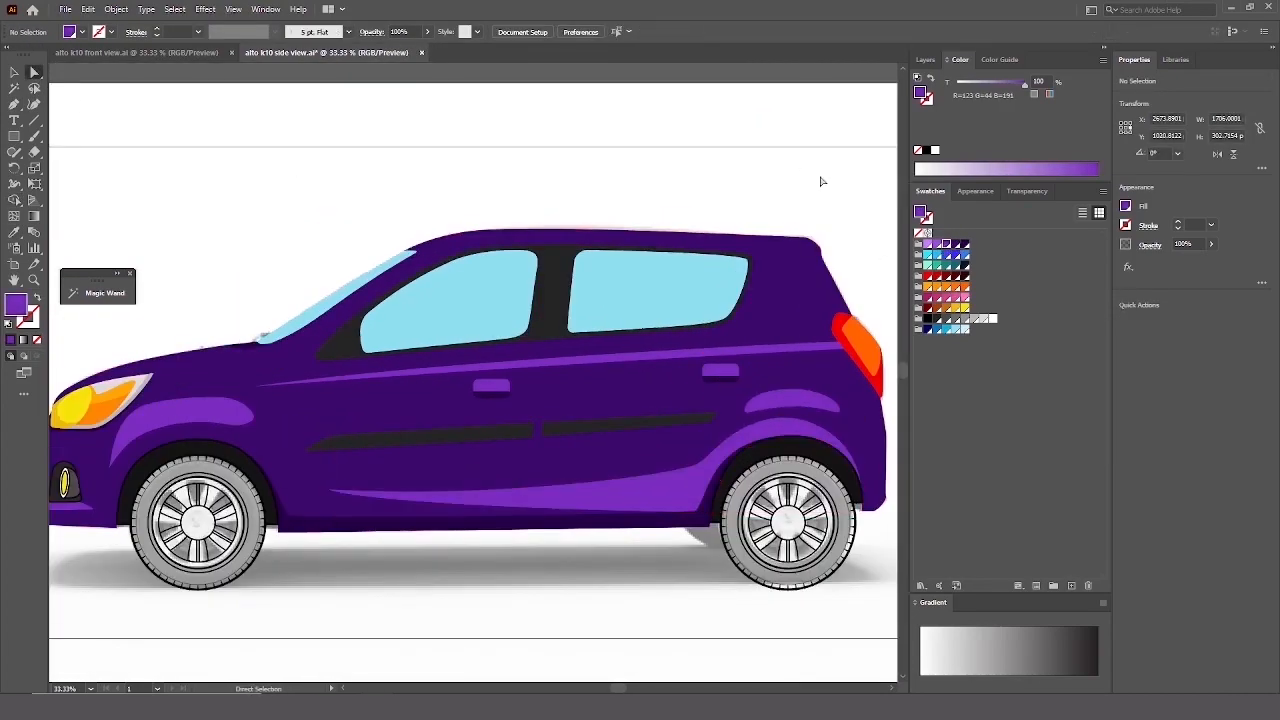
# Draw a curved highlight shape over the front wheel arch with the Pen tool, following the reference photo.
pyautogui.scroll(-1, 730, 196)
pyautogui.hotkey('ctrl', 'y')
pyautogui.scroll(3, 446, 375)
pyautogui.moveTo(446, 337); pyautogui.dragTo(560, 306)
pyautogui.press('p')
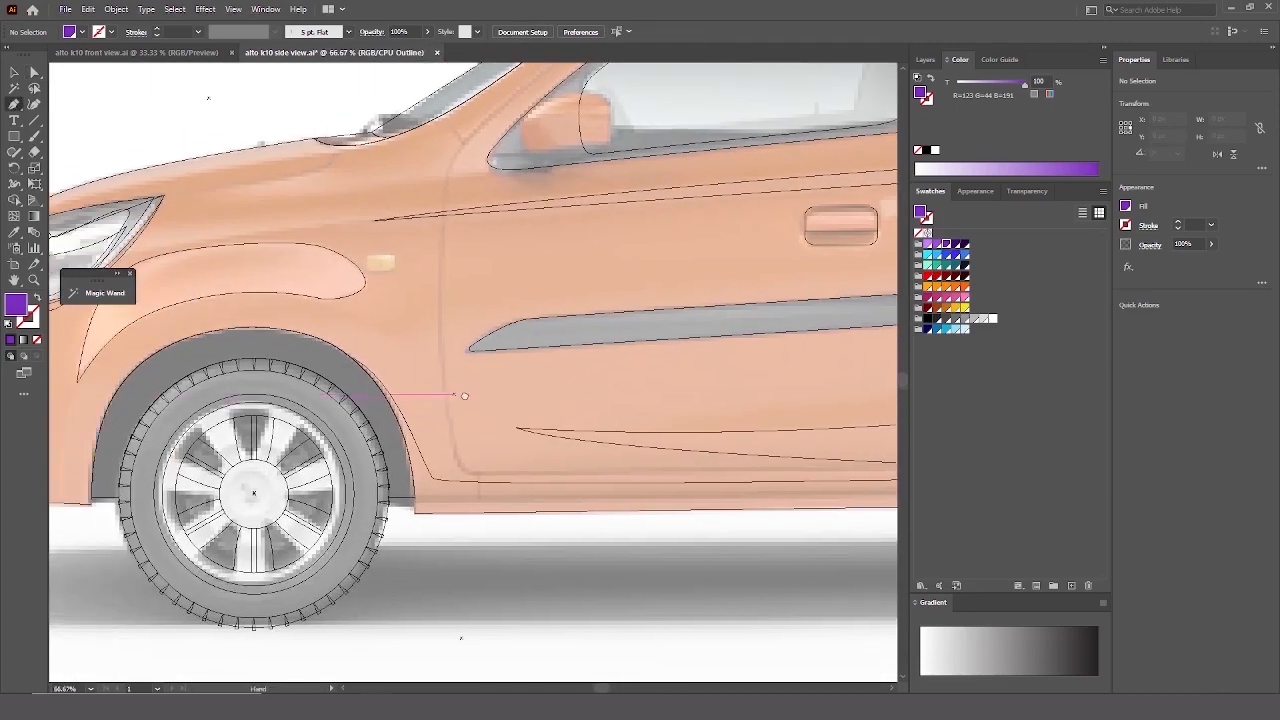
pyautogui.moveTo(430, 395); pyautogui.dragTo(485, 396)
pyautogui.moveTo(194, 341); pyautogui.dragTo(196, 339)
pyautogui.moveTo(342, 313); pyautogui.dragTo(430, 314)
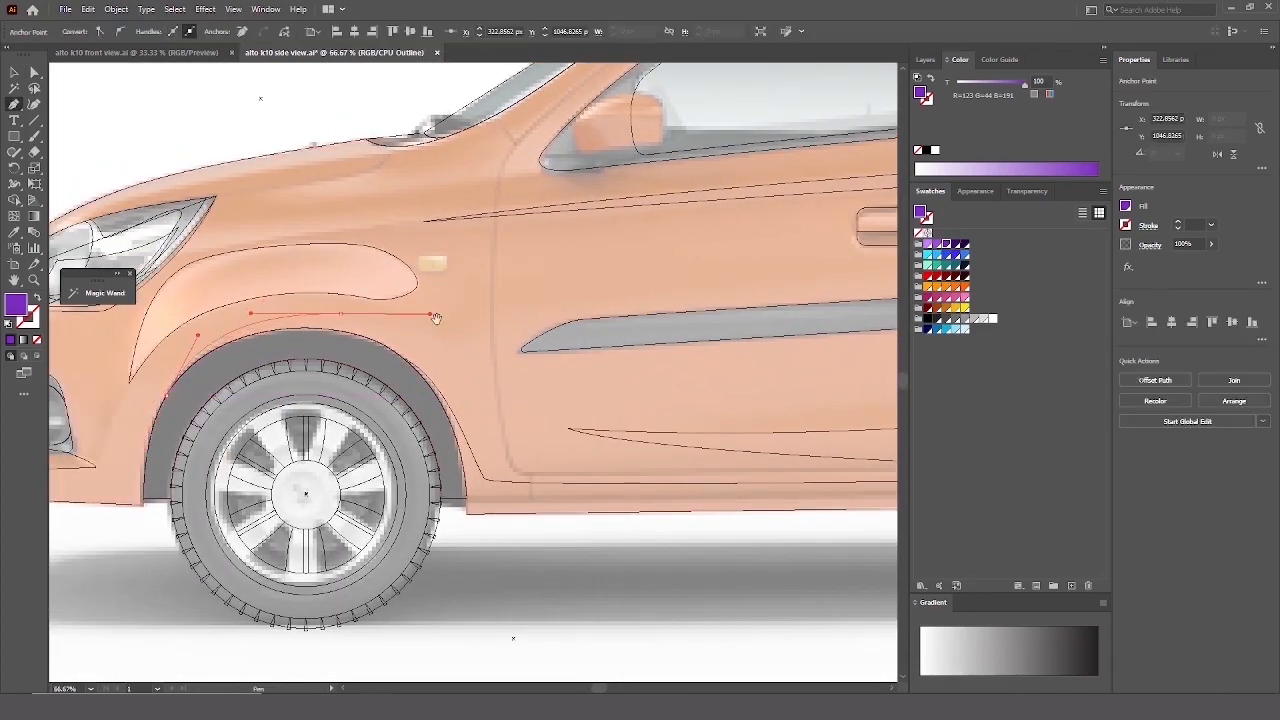
pyautogui.moveTo(482, 405); pyautogui.dragTo(446, 391)
pyautogui.moveTo(466, 446); pyautogui.dragTo(484, 485)
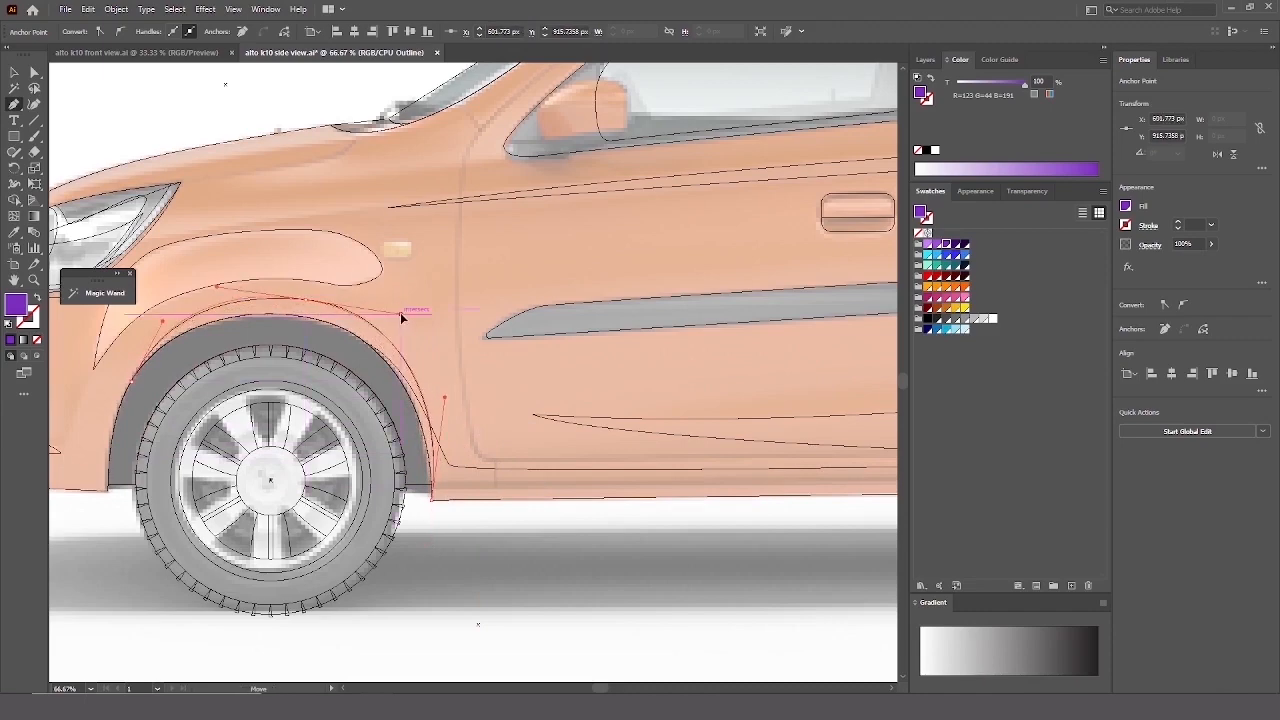
# Trim the front wheel arch highlight's excess with Shape Builder and fill it with lighter purple (R 123, G 44, B 191).
pyautogui.hotkey('ctrl', 'shift', 'a')
pyautogui.hotkey('ctrl', 'y')
pyautogui.keyDown('ctrl'); pyautogui.click(486, 411); pyautogui.keyUp('ctrl')
pyautogui.keyDown('ctrl'); pyautogui.keyDown('shift'); pyautogui.click(410, 428); pyautogui.keyUp('shift'); pyautogui.keyUp('ctrl')
pyautogui.hotkey('shift', 'm')
pyautogui.keyDown('alt'); pyautogui.click(401, 412); pyautogui.keyUp('alt')
pyautogui.hotkey('ctrl', 'shift', 'a')
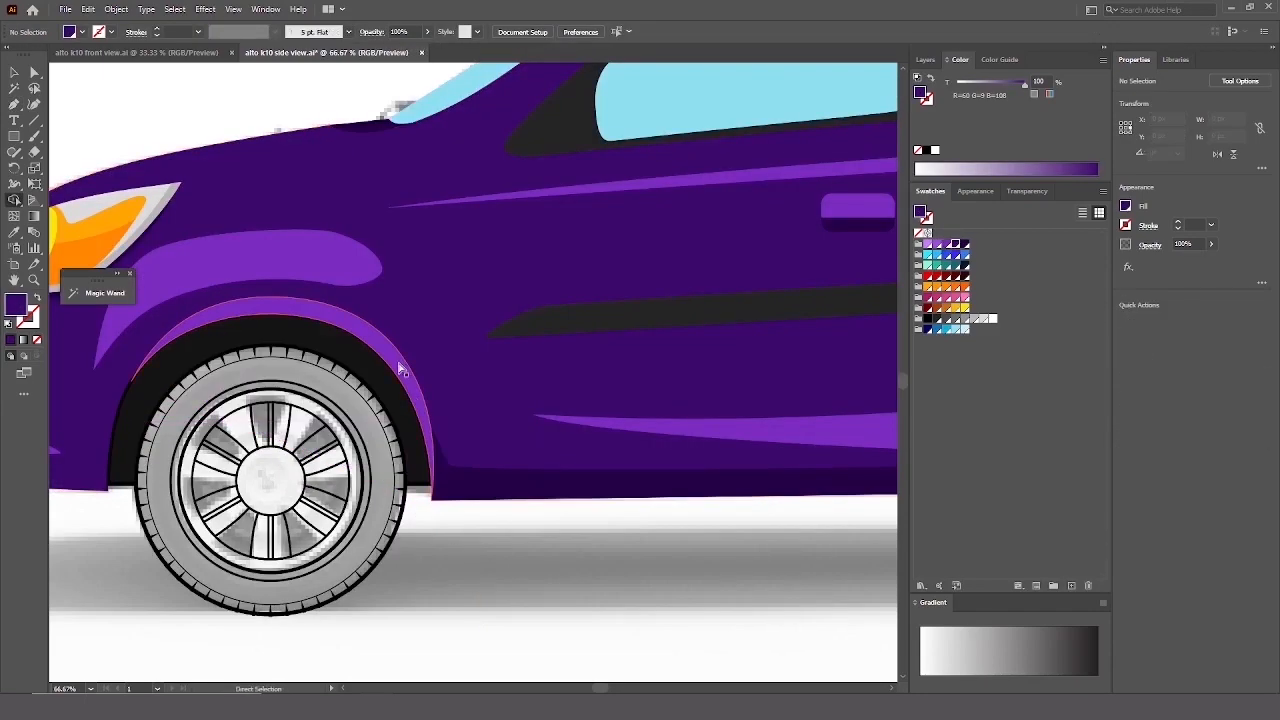
pyautogui.click(401, 370)
pyautogui.press('v')
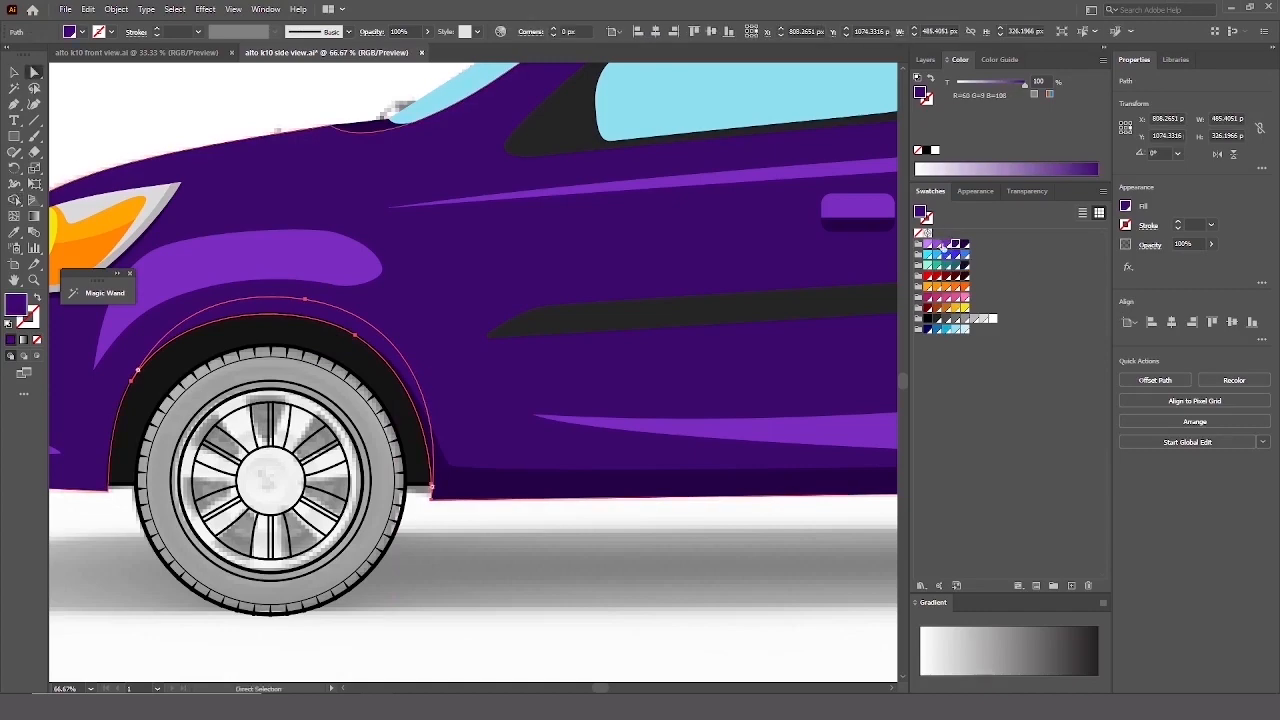
pyautogui.click(946, 246)
pyautogui.hotkey('ctrl', 'z')
pyautogui.hotkey('ctrl', 'shift', 'z')
pyautogui.click(506, 563)
# Check the whole car's body shading against the reference photo.
pyautogui.hotkey('ctrl', '-')
pyautogui.hotkey('ctrl', '-')
pyautogui.hotkey('ctrl', '-')
pyautogui.scroll(-1, 657, 481)
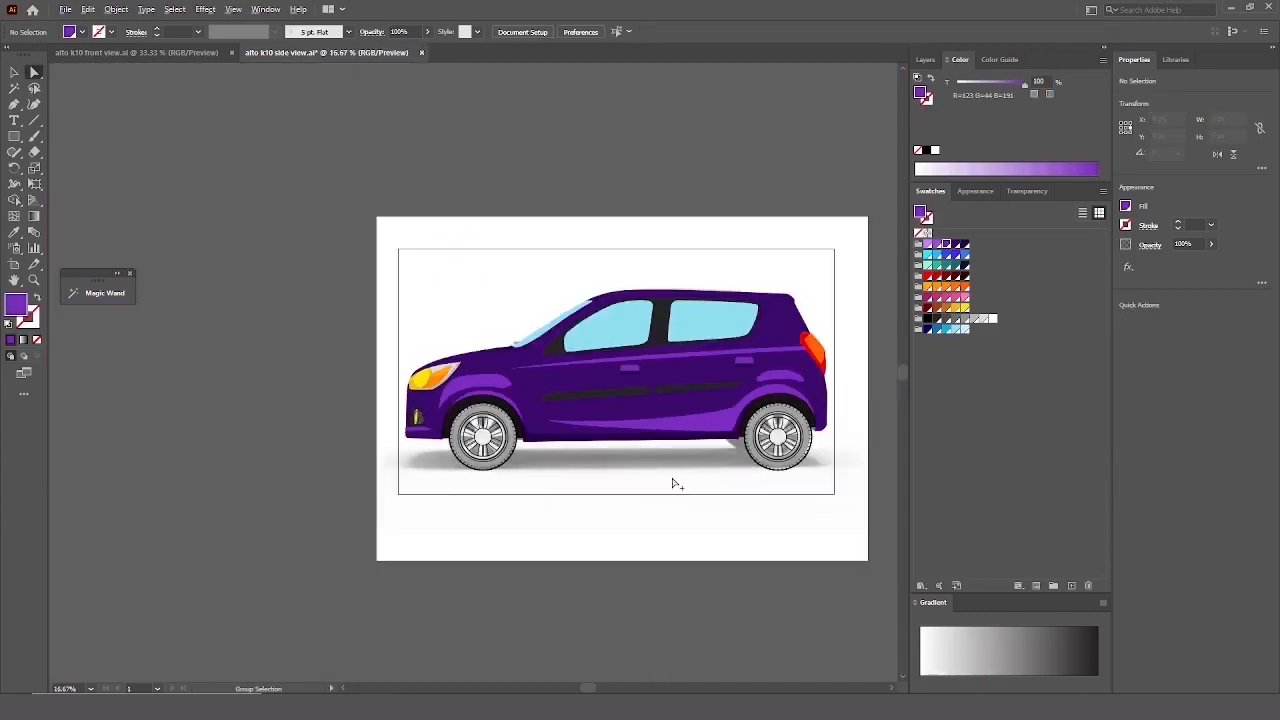
pyautogui.scroll(1, 672, 481)
pyautogui.hotkey('ctrl', 'y')
pyautogui.hotkey('ctrl', 'y')
pyautogui.scroll(1, 596, 468)
# Reshape the upper edge of the lighter body shade so it follows the rear wheel arch in a narrower band.
pyautogui.moveTo(596, 468); pyautogui.dragTo(470, 530)
pyautogui.scroll(1, 790, 342)
pyautogui.doubleClick(791, 341)
pyautogui.scroll(1, 791, 343)
pyautogui.moveTo(791, 343); pyautogui.dragTo(786, 184)
pyautogui.hotkey('ctrl', 'shift', 'a')
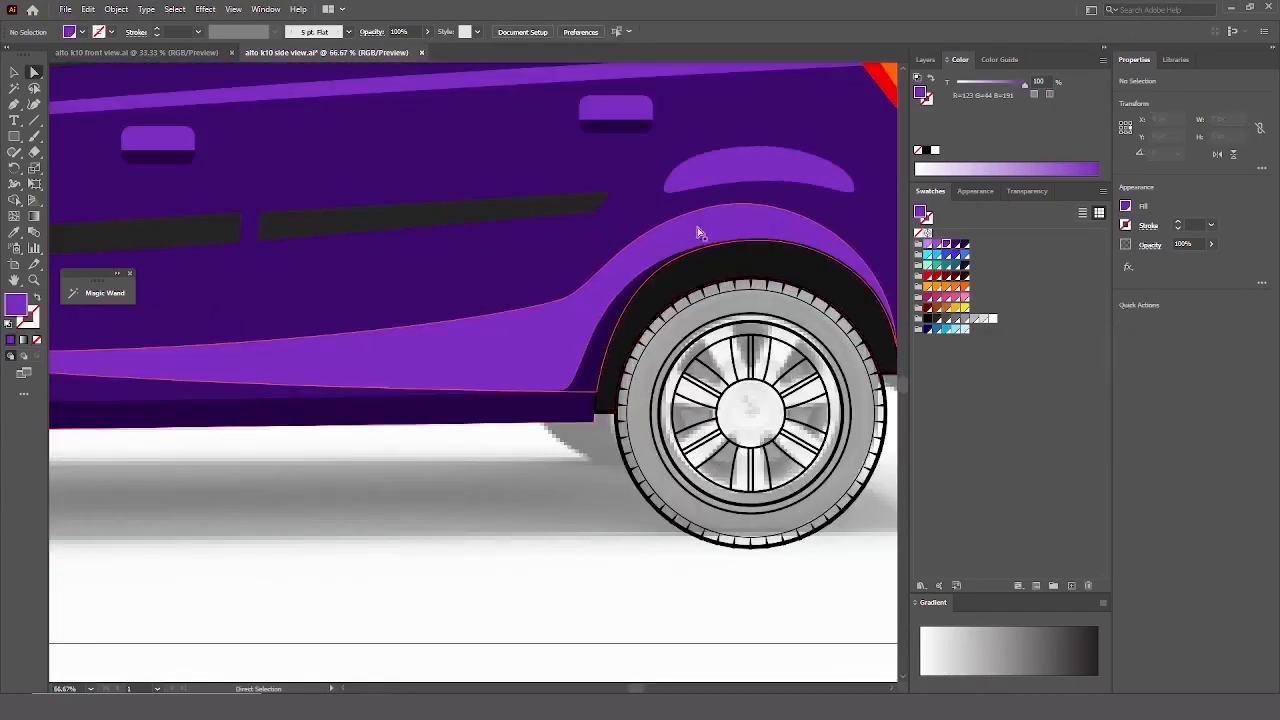
pyautogui.click(699, 230)
pyautogui.moveTo(706, 209); pyautogui.dragTo(706, 235)
pyautogui.moveTo(706, 235); pyautogui.dragTo(656, 253)
pyautogui.moveTo(843, 266); pyautogui.dragTo(844, 281)
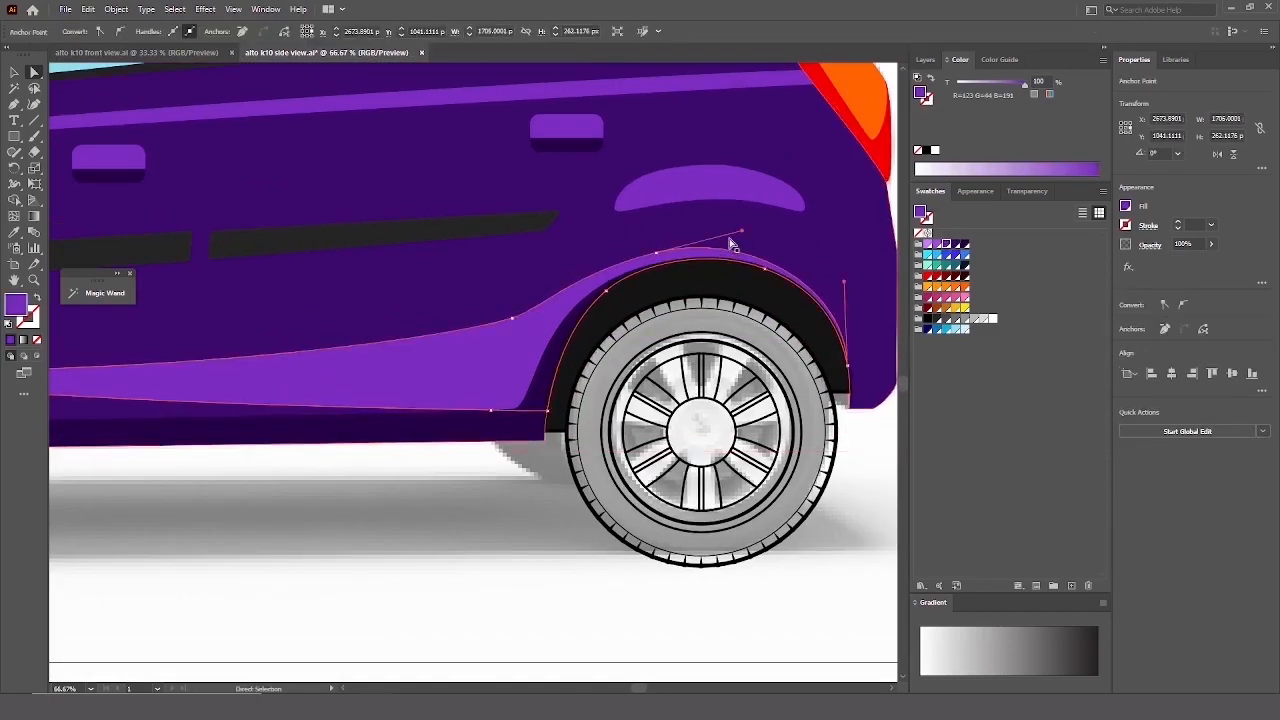
pyautogui.moveTo(656, 253); pyautogui.dragTo(655, 257)
pyautogui.moveTo(844, 273); pyautogui.dragTo(819, 269)
pyautogui.moveTo(487, 314); pyautogui.dragTo(484, 326)
pyautogui.moveTo(513, 513); pyautogui.dragTo(531, 549)
pyautogui.moveTo(565, 311); pyautogui.dragTo(574, 304)
pyautogui.click(537, 503)
# Compare the coloured body shapes with the reference photo by alternating between outline and preview display.
pyautogui.scroll(-3, 530, 506)
pyautogui.moveTo(480, 549); pyautogui.dragTo(629, 546)
pyautogui.scroll(1, 391, 520)
pyautogui.hotkey('ctrl', 'y')
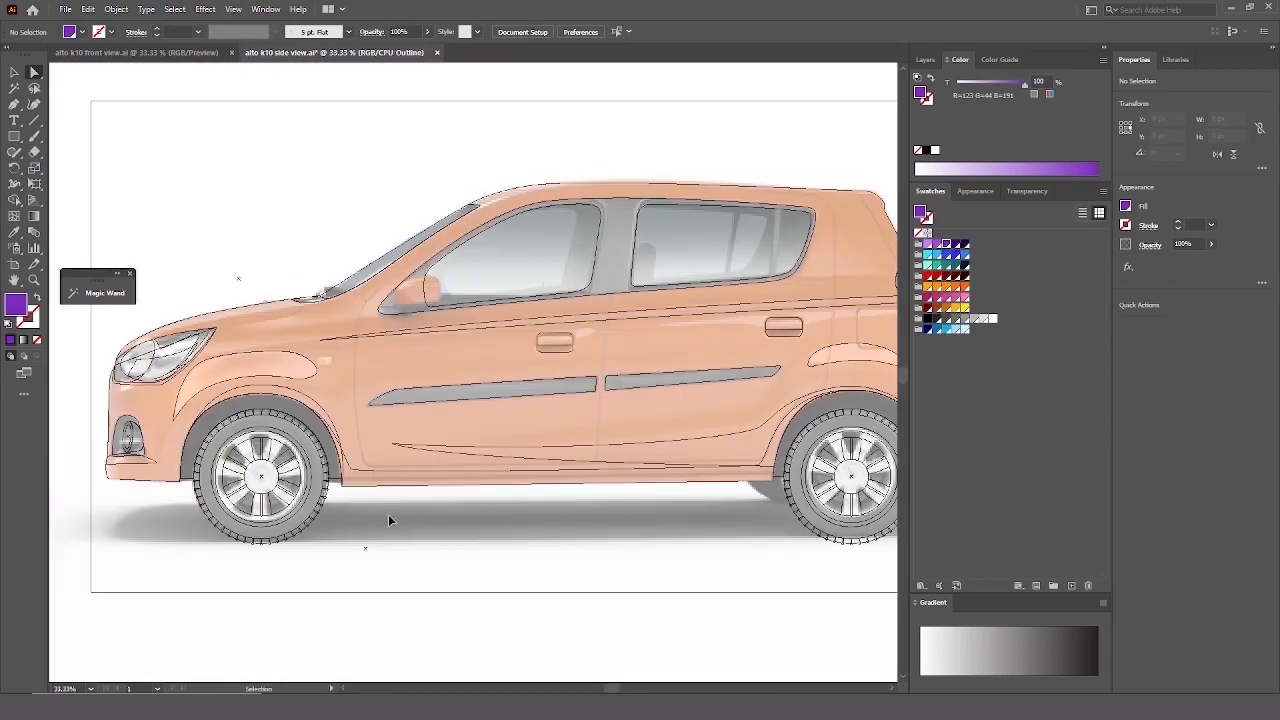
pyautogui.hotkey('ctrl', 'y')
pyautogui.hotkey('ctrl', 'y')
pyautogui.hotkey('ctrl', 'y')
pyautogui.hotkey('ctrl', 'y')
pyautogui.hotkey('ctrl', 'y')
pyautogui.scroll(-1, 437, 437)
# Show the outline layer over the coloured car.
pyautogui.click(925, 59)
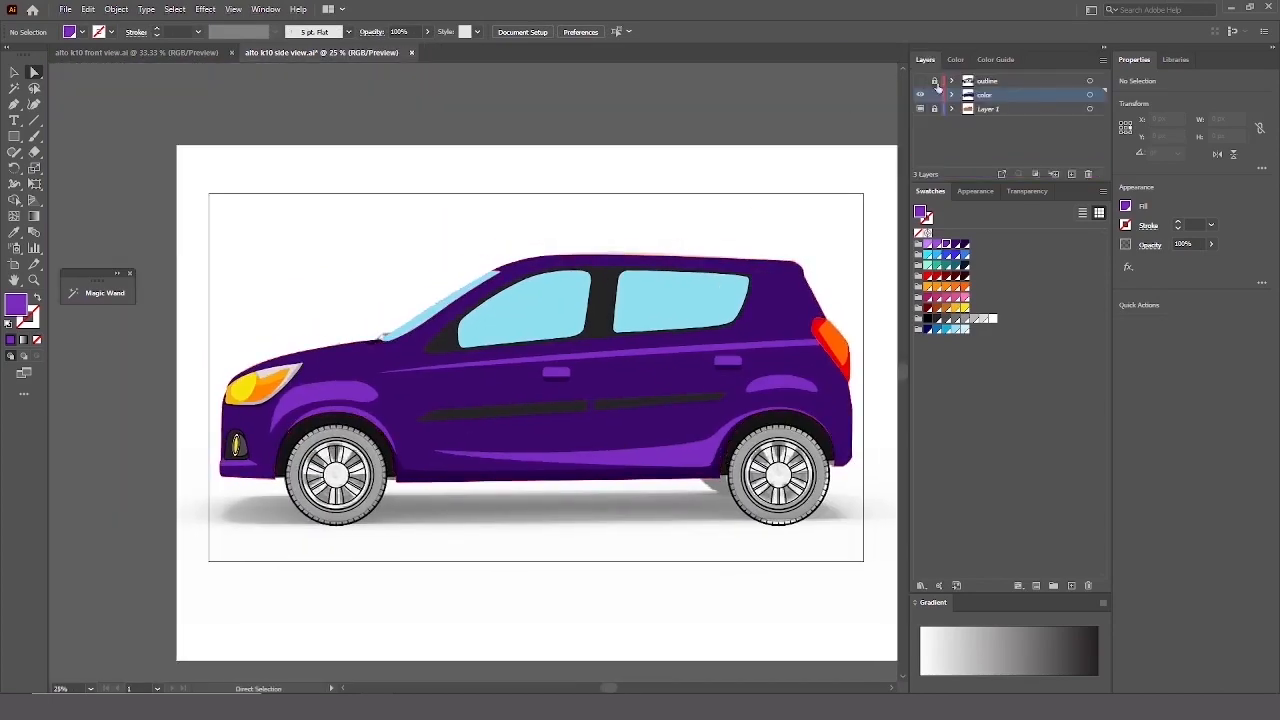
pyautogui.hotkey('ctrl', 'y')
pyautogui.hotkey('ctrl', 'y')
pyautogui.hotkey('ctrl', 'y')
pyautogui.hotkey('ctrl', 'y')
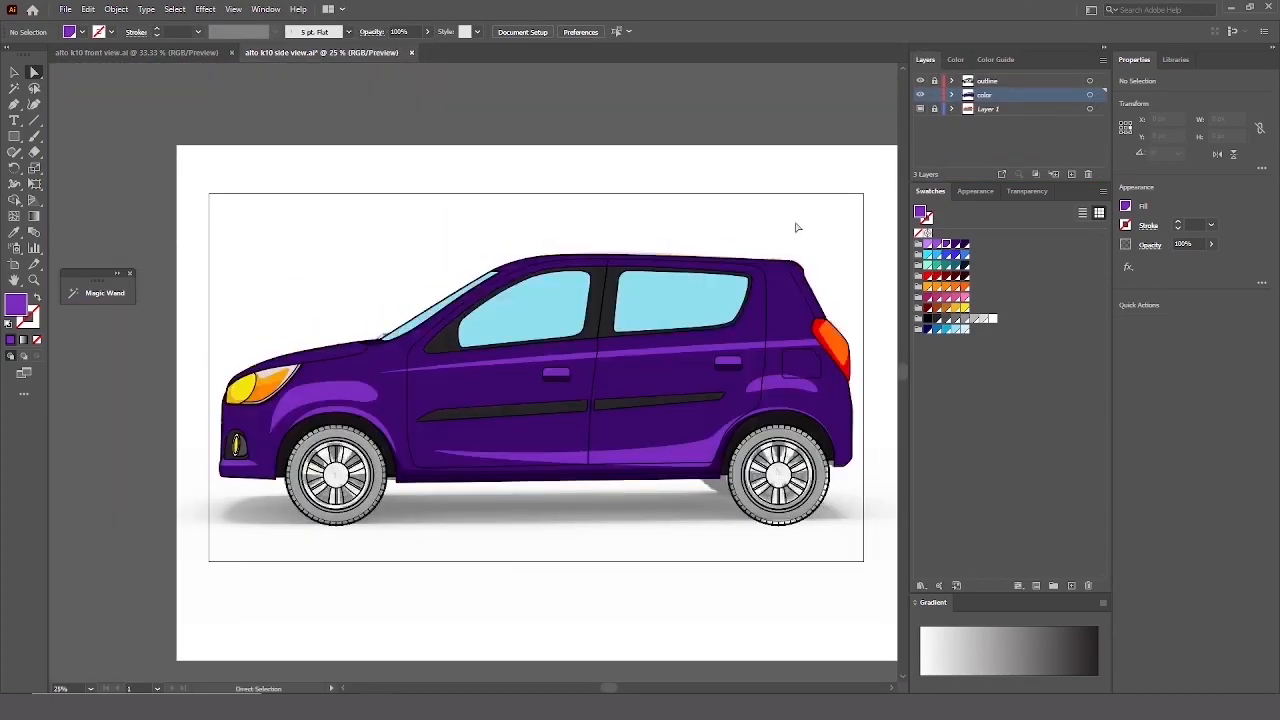
# Draw a closed shadow shape with the Pen tool along the rear edge and lower corner of the rear window frame.
pyautogui.scroll(-2, 797, 229)
pyautogui.scroll(3, 775, 238)
pyautogui.moveTo(769, 241); pyautogui.dragTo(720, 260)
pyautogui.hotkey('ctrl', 'y')
pyautogui.scroll(1, 745, 365)
pyautogui.press('p')
pyautogui.scroll(1, 686, 343)
pyautogui.scroll(1, 686, 343)
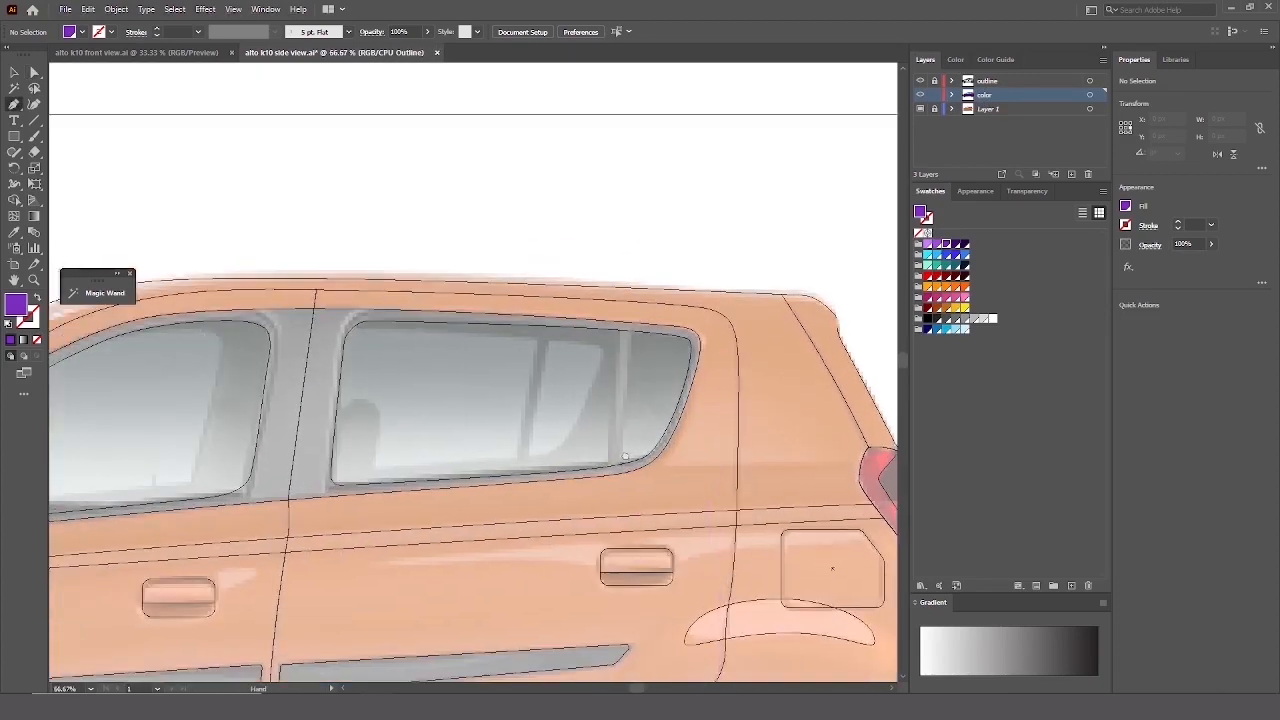
pyautogui.click(723, 342)
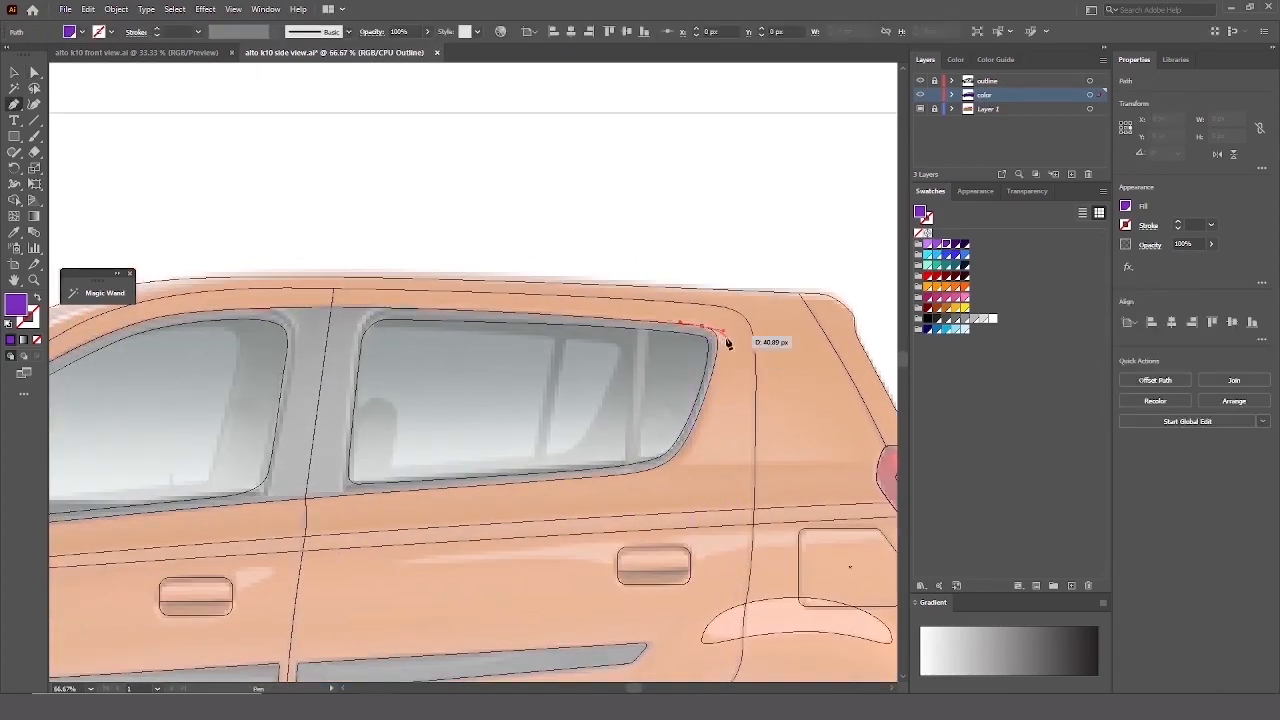
pyautogui.click(687, 450)
pyautogui.scroll(-2, 700, 400)
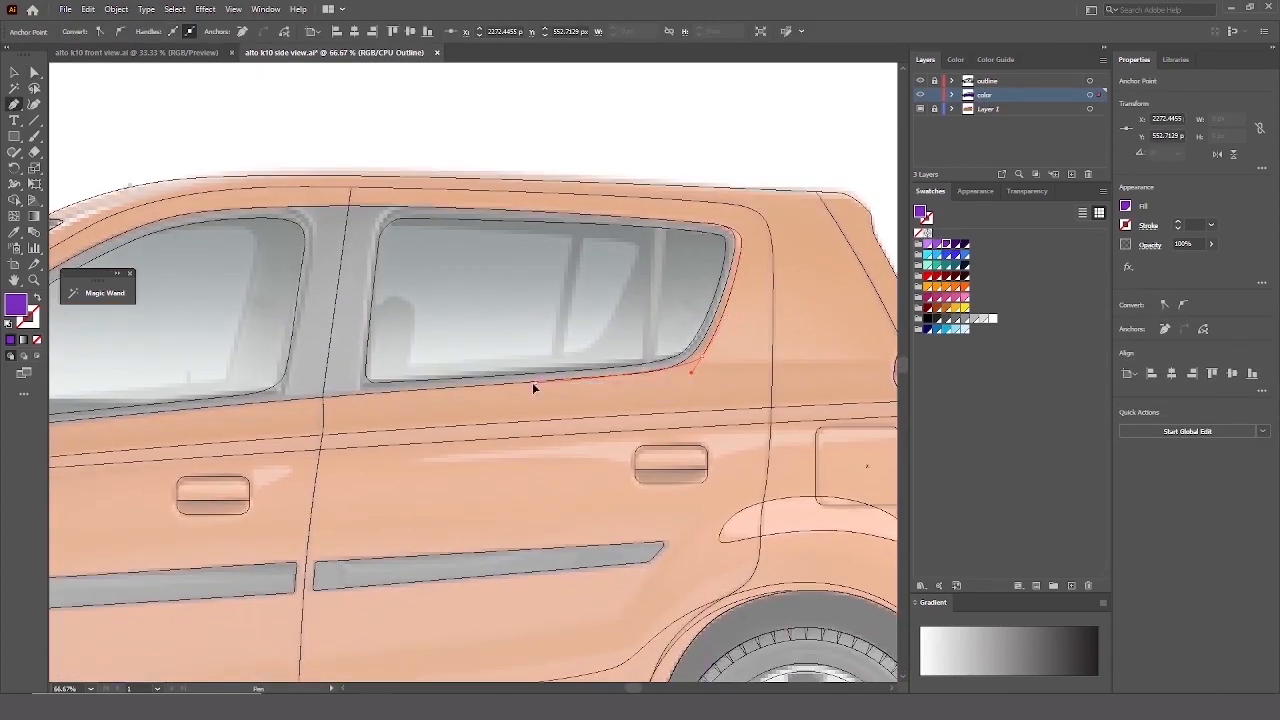
pyautogui.click(719, 228)
# Place the shadow shape behind the rear window frame and fill it with a sampled dark purple.
pyautogui.hotkey('ctrl', 'y')
pyautogui.hotkey('ctrl', 'x')
pyautogui.keyDown('ctrl'); pyautogui.click(743, 277); pyautogui.keyUp('ctrl')
pyautogui.hotkey('ctrl', 'f')
pyautogui.press('i')
pyautogui.scroll(-1, 408, 486)
pyautogui.moveTo(408, 486); pyautogui.dragTo(589, 350)
pyautogui.click(414, 550)
pyautogui.keyDown('ctrl'); pyautogui.click(374, 597); pyautogui.keyUp('ctrl')
pyautogui.moveTo(458, 477); pyautogui.dragTo(374, 560)
# Draw a closed highlight shape with the Pen tool on the rear quarter panel between the rear window and the tail lamp.
pyautogui.hotkey('ctrl', 'y')
pyautogui.scroll(-2, 370, 540)
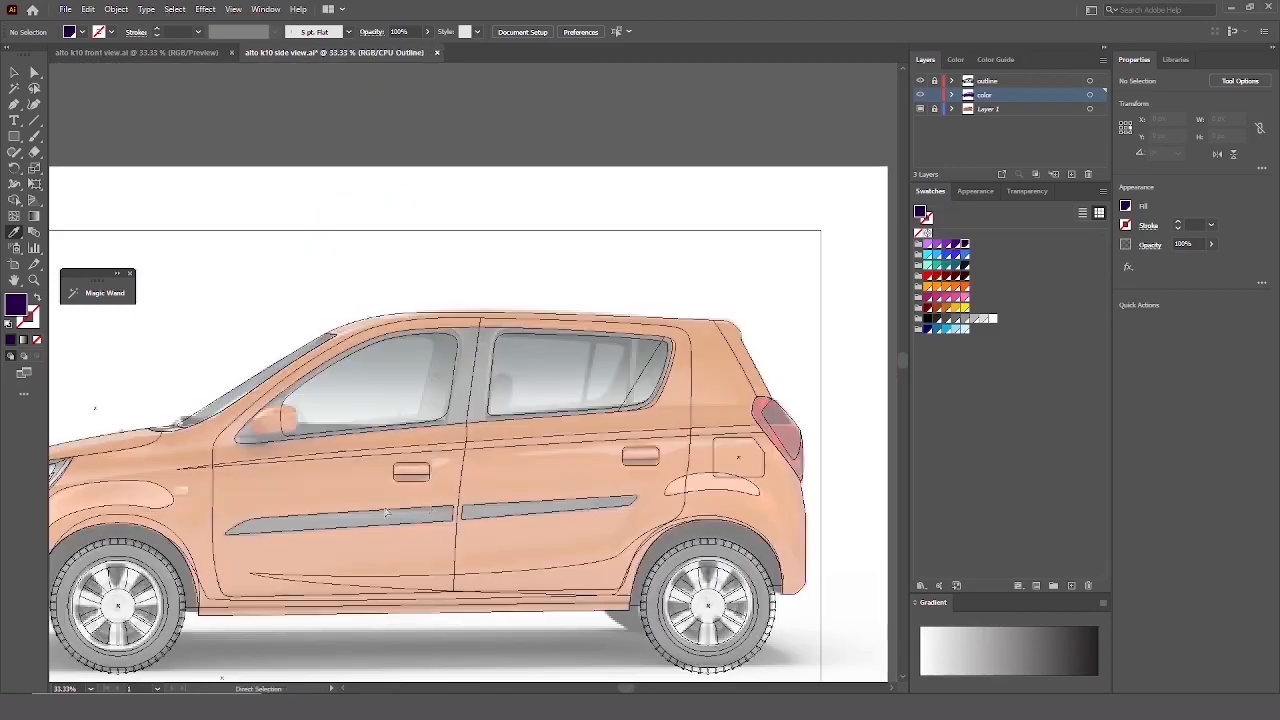
pyautogui.scroll(3, 723, 357)
pyautogui.press('p')
pyautogui.moveTo(591, 444); pyautogui.dragTo(561, 432)
pyautogui.click(556, 431)
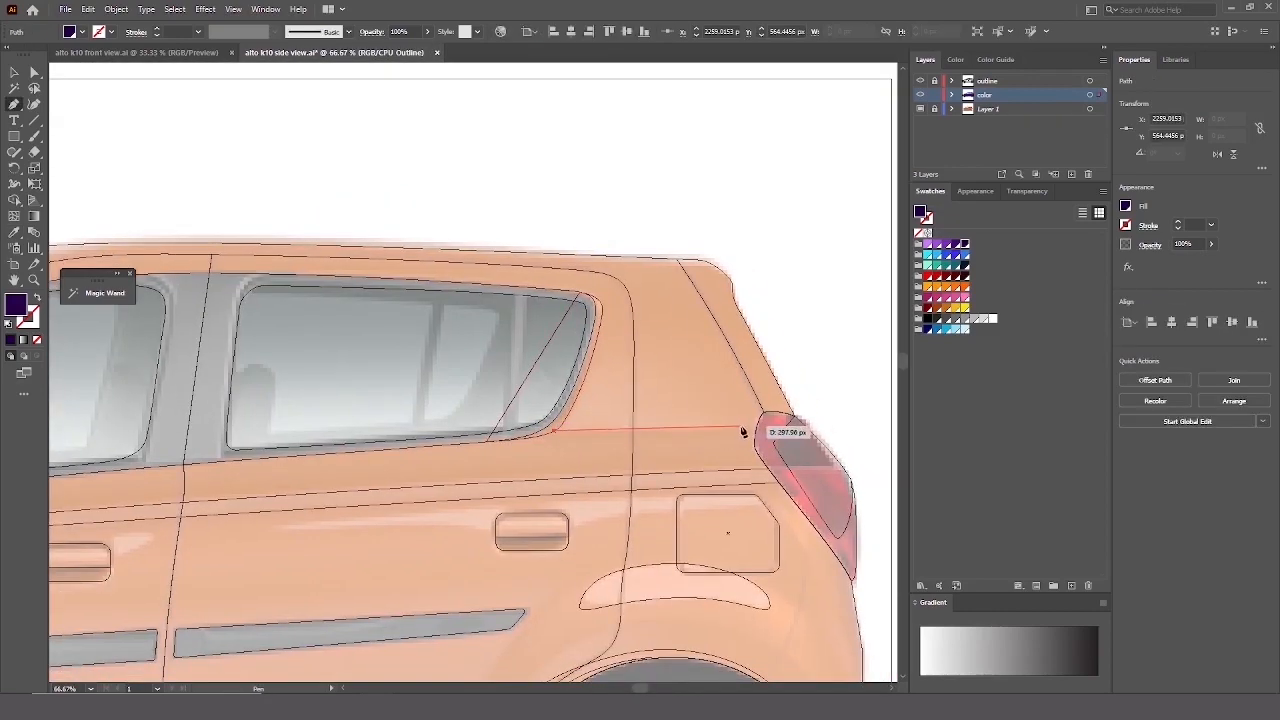
pyautogui.click(741, 426)
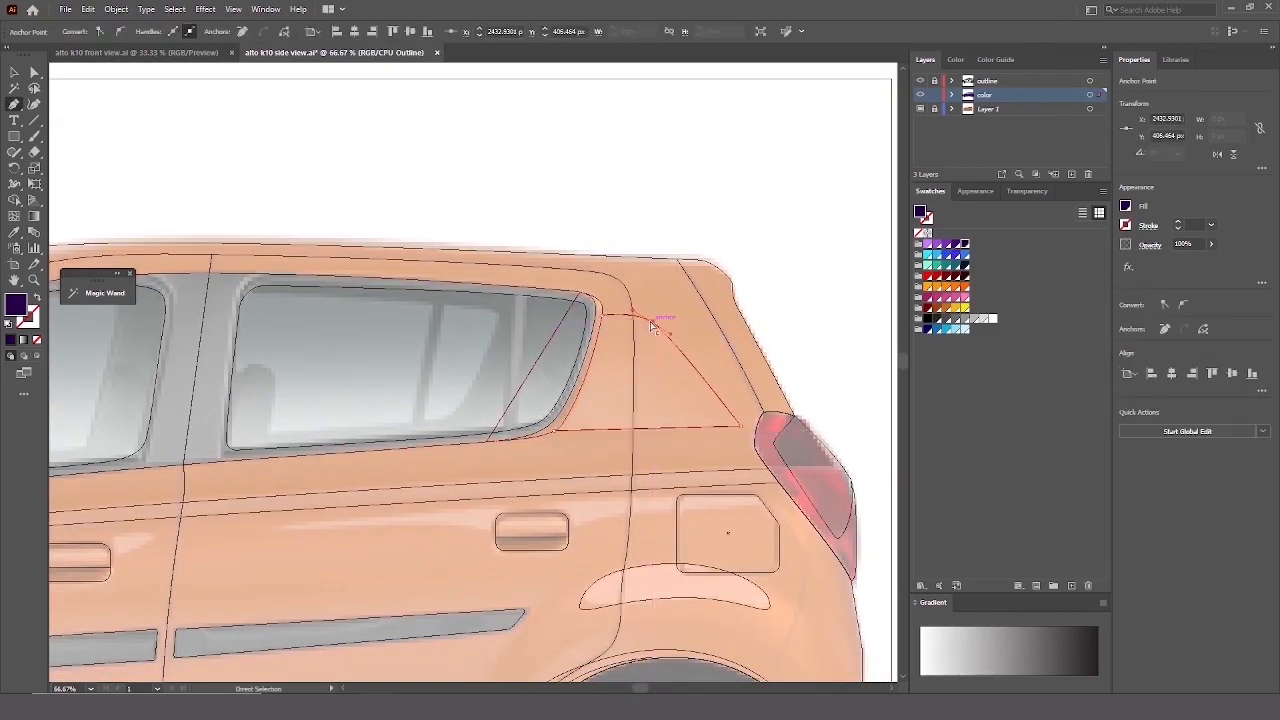
pyautogui.click(556, 431)
# Arrange the rear quarter highlight just above the car body and fill it with lighter purple (R 123, G 44, B 191).
pyautogui.hotkey('ctrl', 'y')
pyautogui.hotkey('ctrl', 'shift', '[')
pyautogui.keyDown('ctrl'); pyautogui.click(694, 383); pyautogui.keyUp('ctrl')
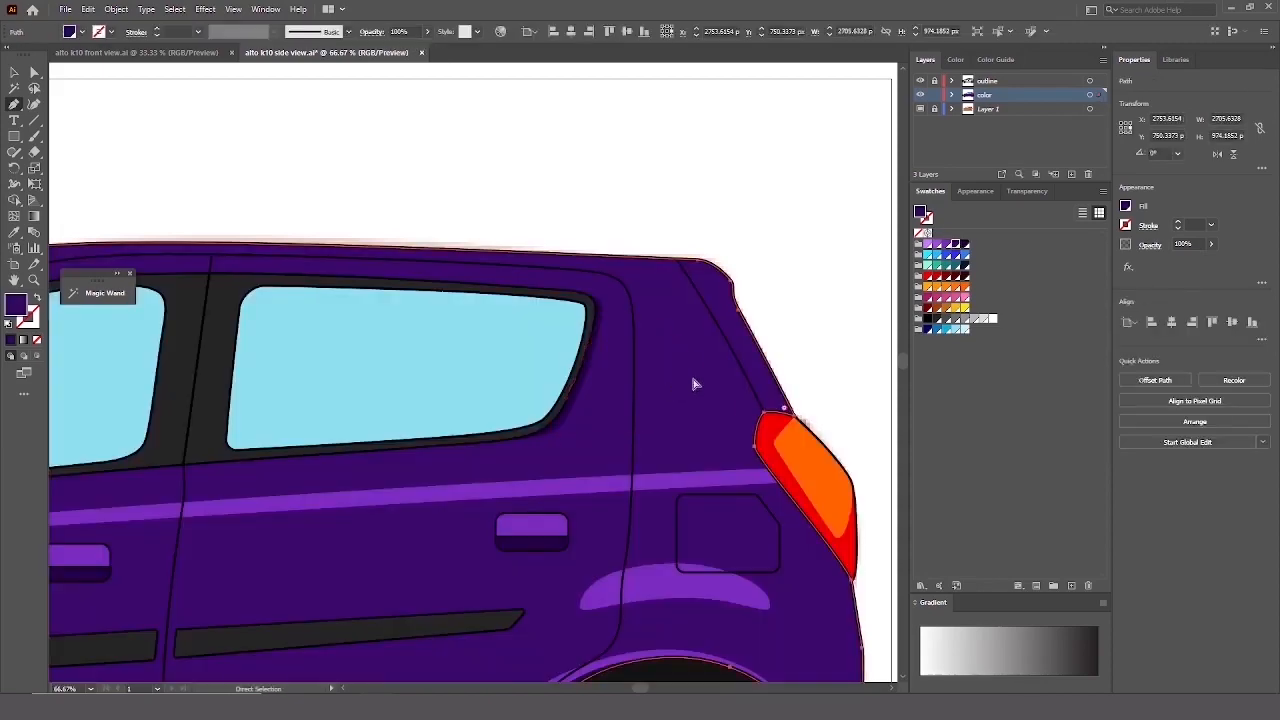
pyautogui.hotkey('ctrl', 'shift', '[')
pyautogui.click(946, 244)
pyautogui.keyDown('ctrl'); pyautogui.click(826, 286); pyautogui.keyUp('ctrl')
# Draw a closed highlight shape with the Pen tool from the front fender up along the windshield pillar beside the front window.
pyautogui.scroll(-2, 837, 300)
pyautogui.moveTo(843, 336); pyautogui.dragTo(893, 343)
pyautogui.hotkey('ctrl', 'y')
pyautogui.scroll(1, 270, 368)
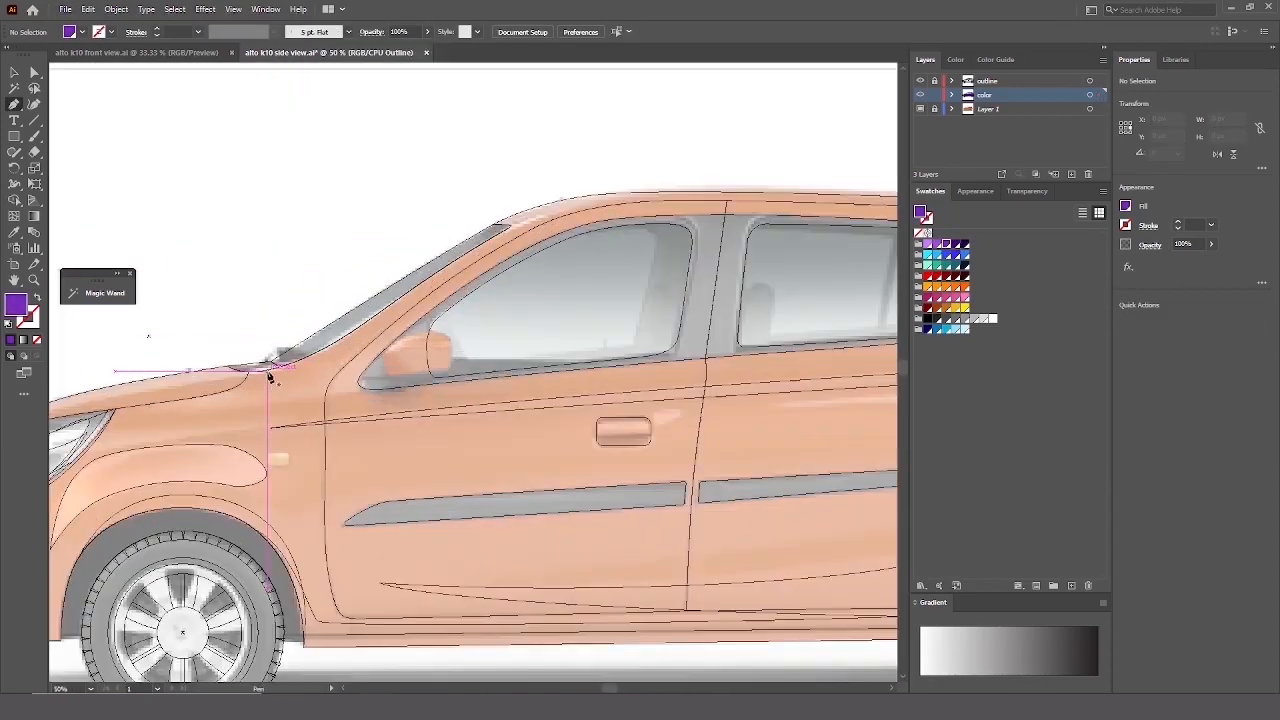
pyautogui.moveTo(280, 370); pyautogui.dragTo(378, 397)
pyautogui.click(608, 252)
pyautogui.moveTo(257, 409); pyautogui.dragTo(246, 411)
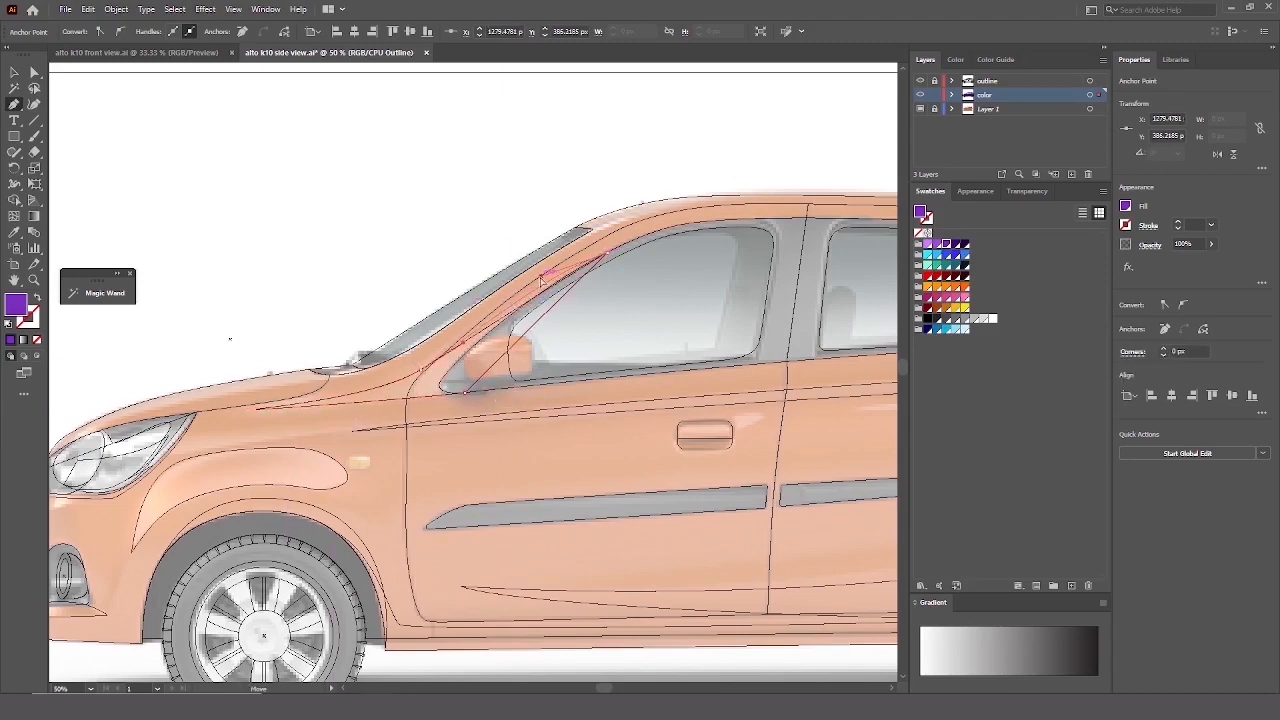
pyautogui.moveTo(541, 278); pyautogui.dragTo(525, 290)
# Send the windshield pillar highlight behind the window frame, keeping it above the car body.
pyautogui.hotkey('ctrl', 'y')
pyautogui.keyDown('ctrl'); pyautogui.click(434, 388); pyautogui.keyUp('ctrl')
pyautogui.hotkey('ctrl', 'shift', '[')
pyautogui.keyDown('ctrl'); pyautogui.click(434, 388); pyautogui.keyUp('ctrl')
pyautogui.hotkey('ctrl', 'shift', '[')
pyautogui.keyDown('ctrl'); pyautogui.click(480, 206); pyautogui.keyUp('ctrl')
# Draw a closed highlight shape with the Pen tool over the front roof edge, extending beyond the top of the windshield.
pyautogui.scroll(-3, 480, 206)
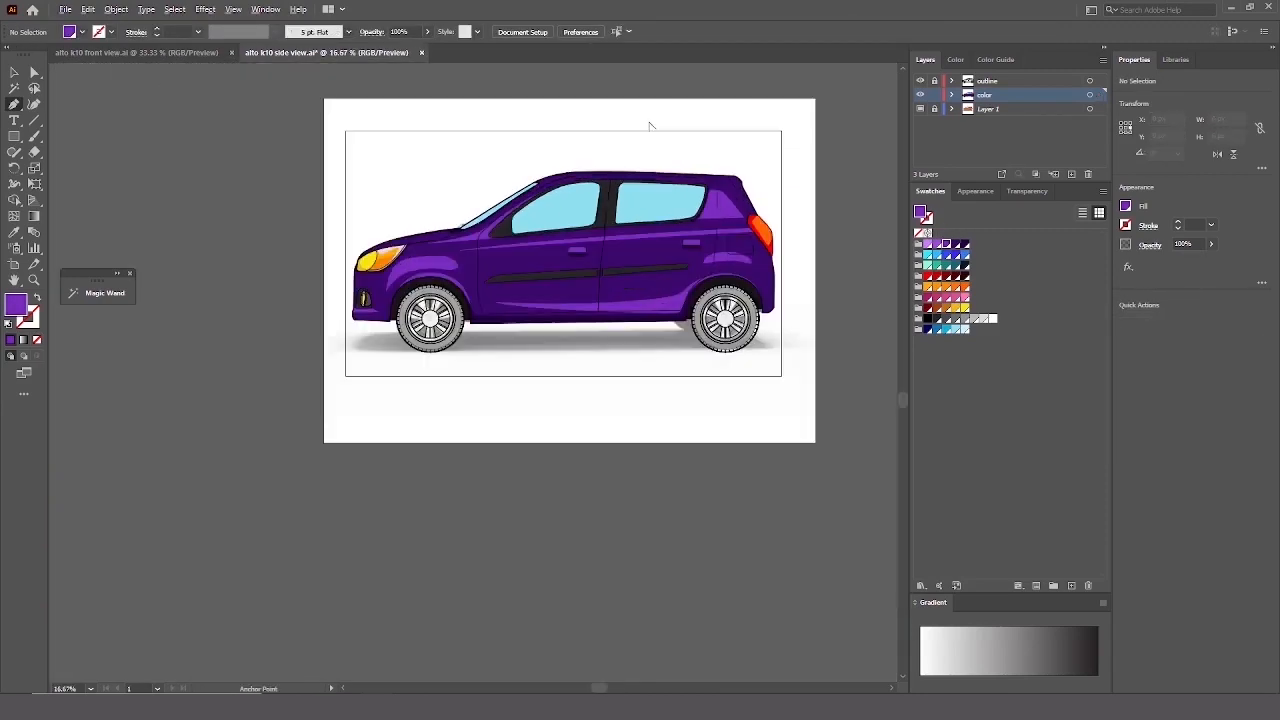
pyautogui.hotkey('ctrl', 'y')
pyautogui.scroll(3, 640, 154)
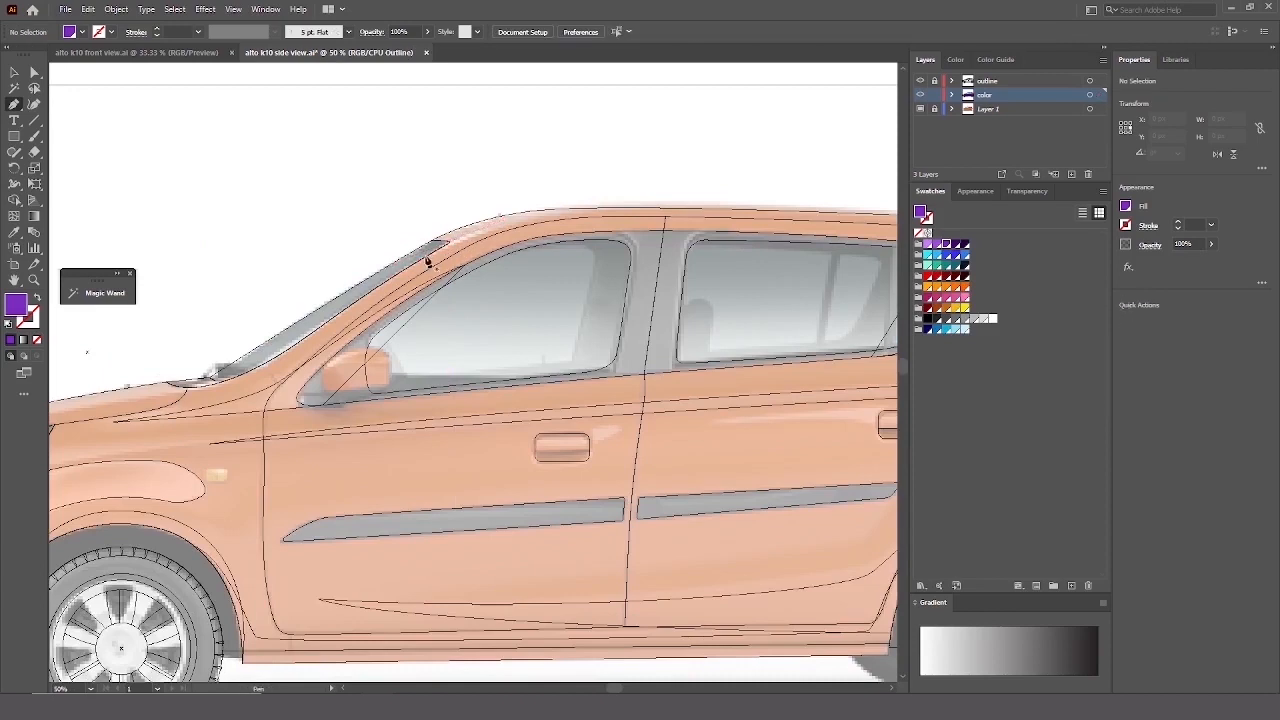
pyautogui.click(497, 228)
pyautogui.click(541, 210)
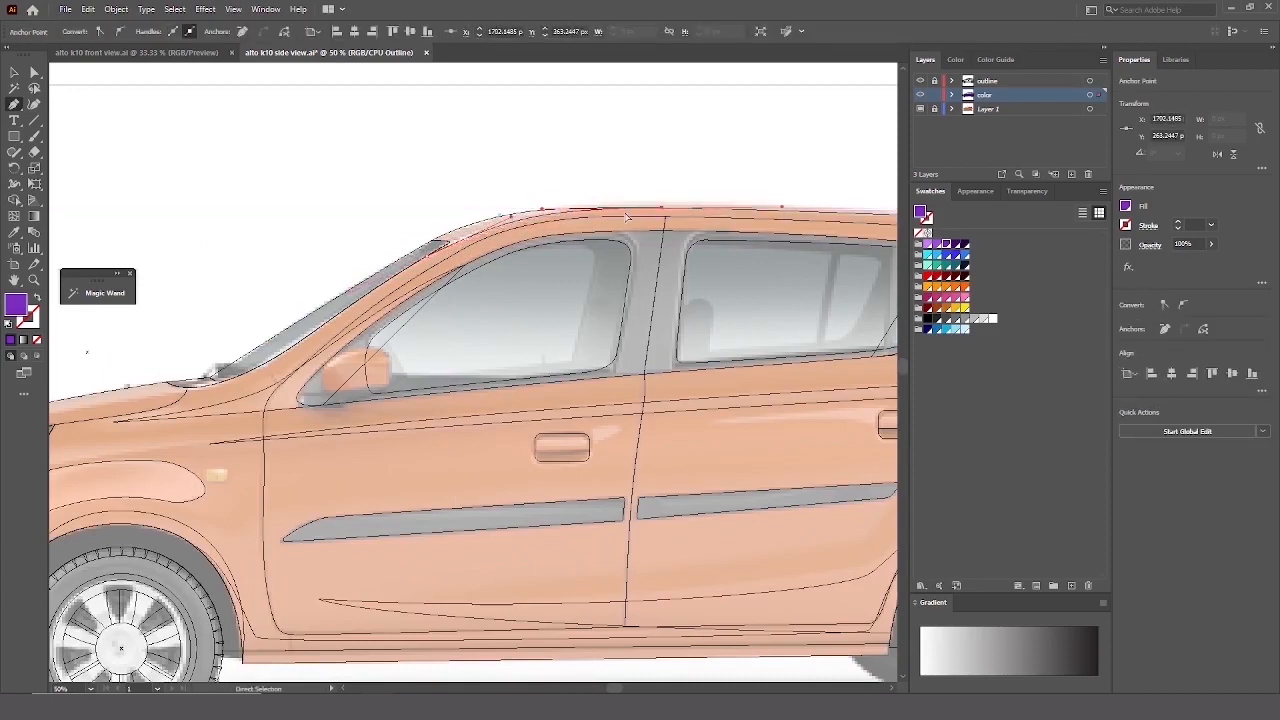
pyautogui.click(431, 256)
pyautogui.hotkey('ctrl', 'y')
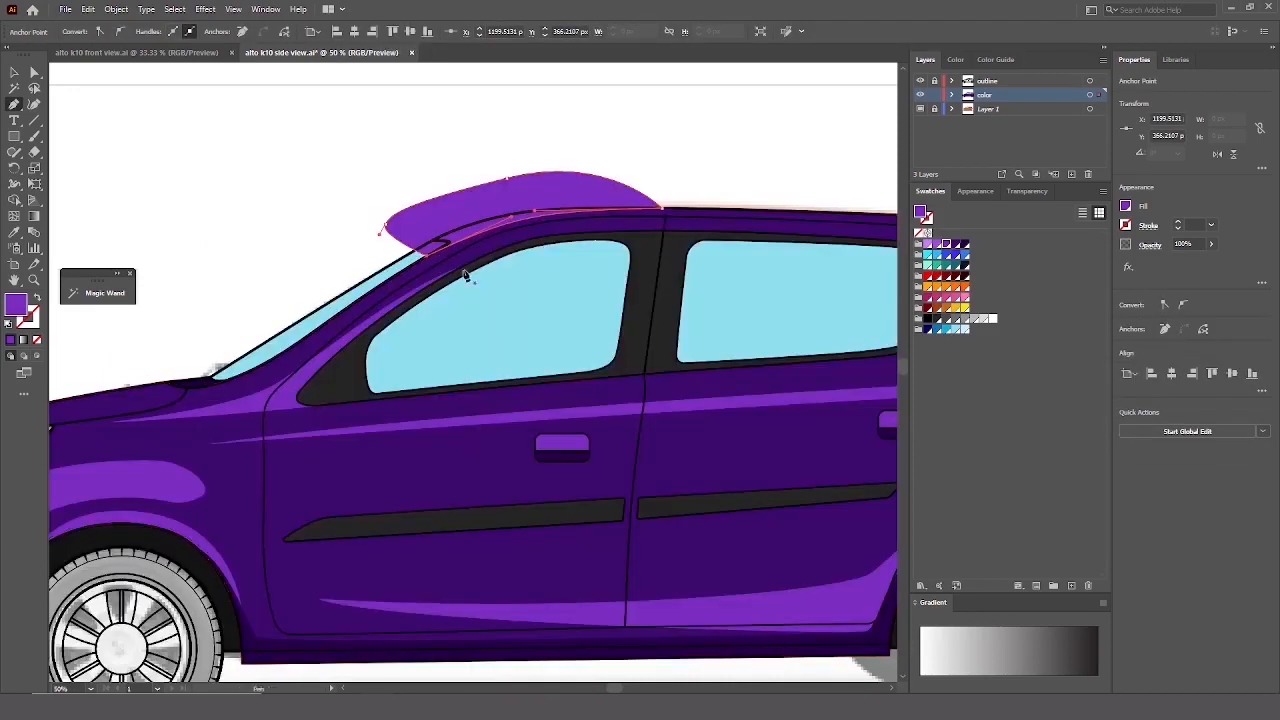
# Send the roof highlight backward and trim its excess outside the car body with Shape Builder.
pyautogui.keyDown('ctrl'); pyautogui.click(417, 269); pyautogui.keyUp('ctrl')
pyautogui.hotkey('ctrl', 'shift', '[')
pyautogui.keyDown('ctrl'); pyautogui.keyDown('shift'); pyautogui.click(452, 222); pyautogui.keyUp('shift'); pyautogui.keyUp('ctrl')
pyautogui.hotkey('shift', 'm')
pyautogui.keyDown('alt'); pyautogui.click(463, 206); pyautogui.keyUp('alt')
pyautogui.keyDown('ctrl'); pyautogui.click(465, 198); pyautogui.keyUp('ctrl')
pyautogui.hotkey('ctrl', 'z')
pyautogui.keyDown('alt'); pyautogui.click(478, 206); pyautogui.keyUp('alt')
pyautogui.keyDown('ctrl'); pyautogui.click(482, 192); pyautogui.keyUp('ctrl')
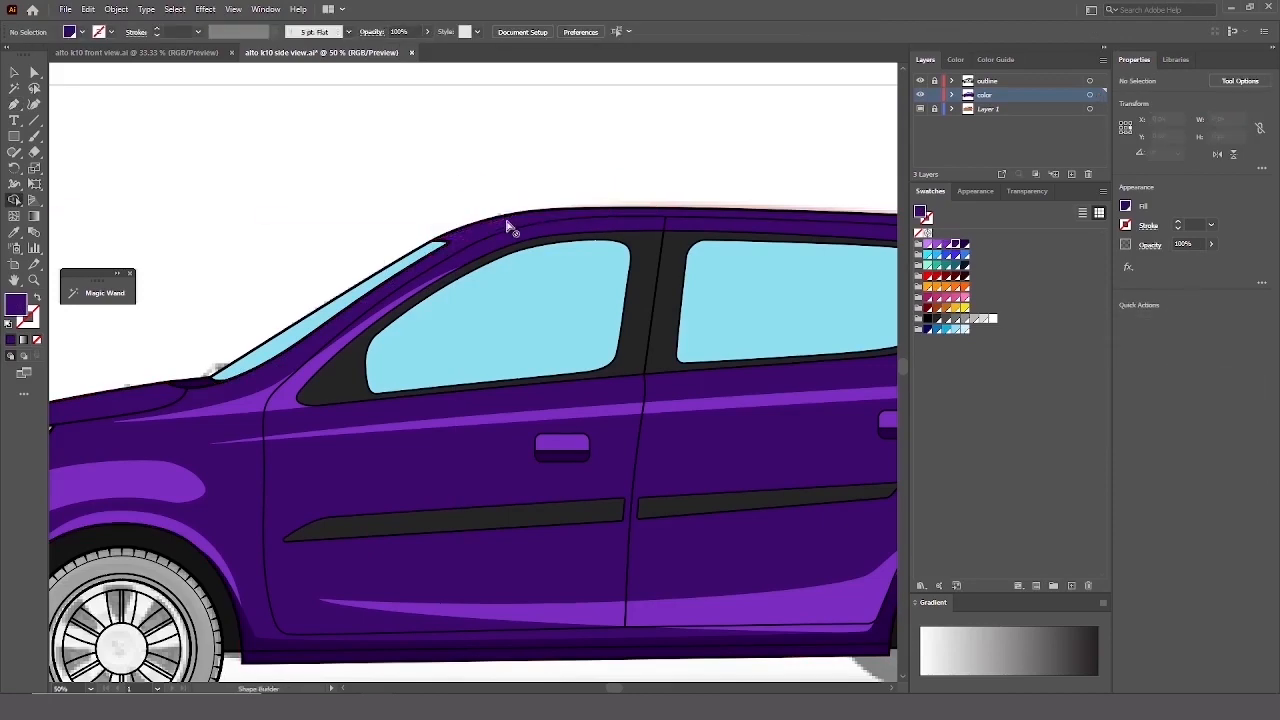
# Fill the trimmed roof highlight with the lighter purple sampled from the body.
pyautogui.keyDown('ctrl'); pyautogui.click(506, 219); pyautogui.keyUp('ctrl')
pyautogui.press('i')
pyautogui.hotkey('ctrl', 'shift', 'a')
# Toggle the visibility of the outline, color and Layer 1 layers to compare the illustration with the reference photo.
pyautogui.hotkey('ctrl', '0')
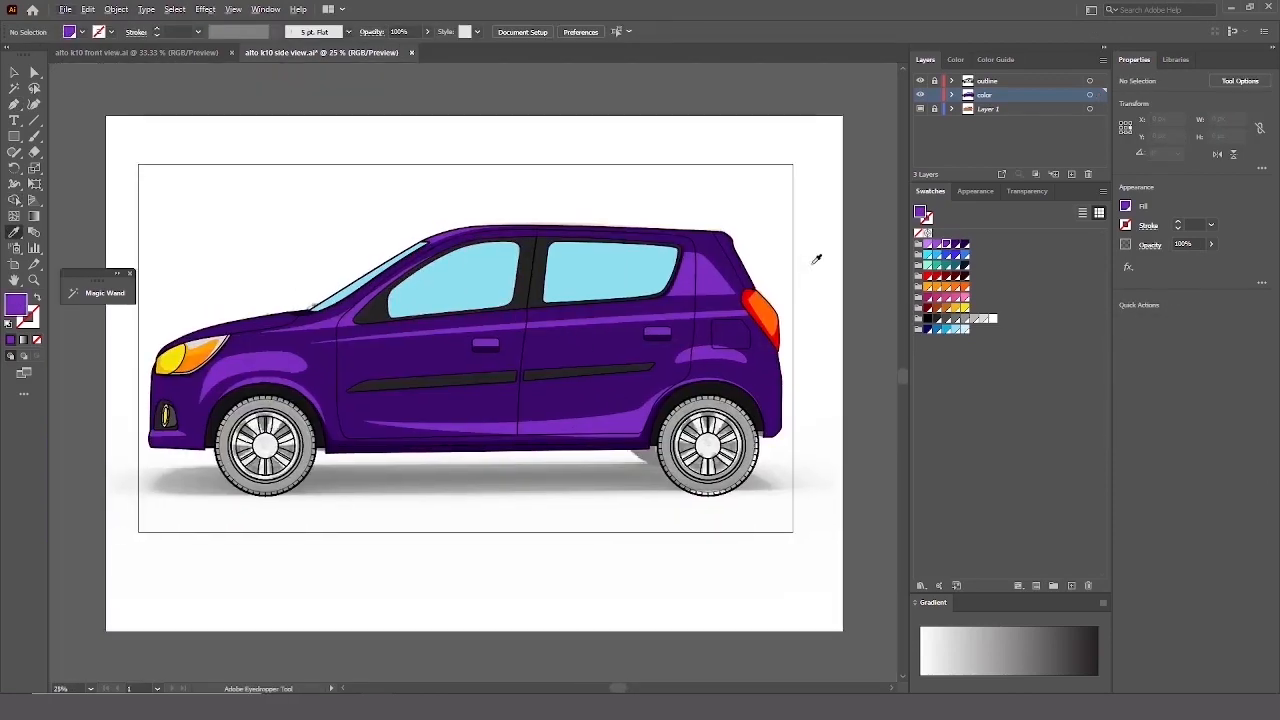
pyautogui.click(920, 81)
pyautogui.click(920, 81)
pyautogui.click(920, 109)
pyautogui.click(920, 109)
pyautogui.click(920, 81)
pyautogui.click(920, 95)
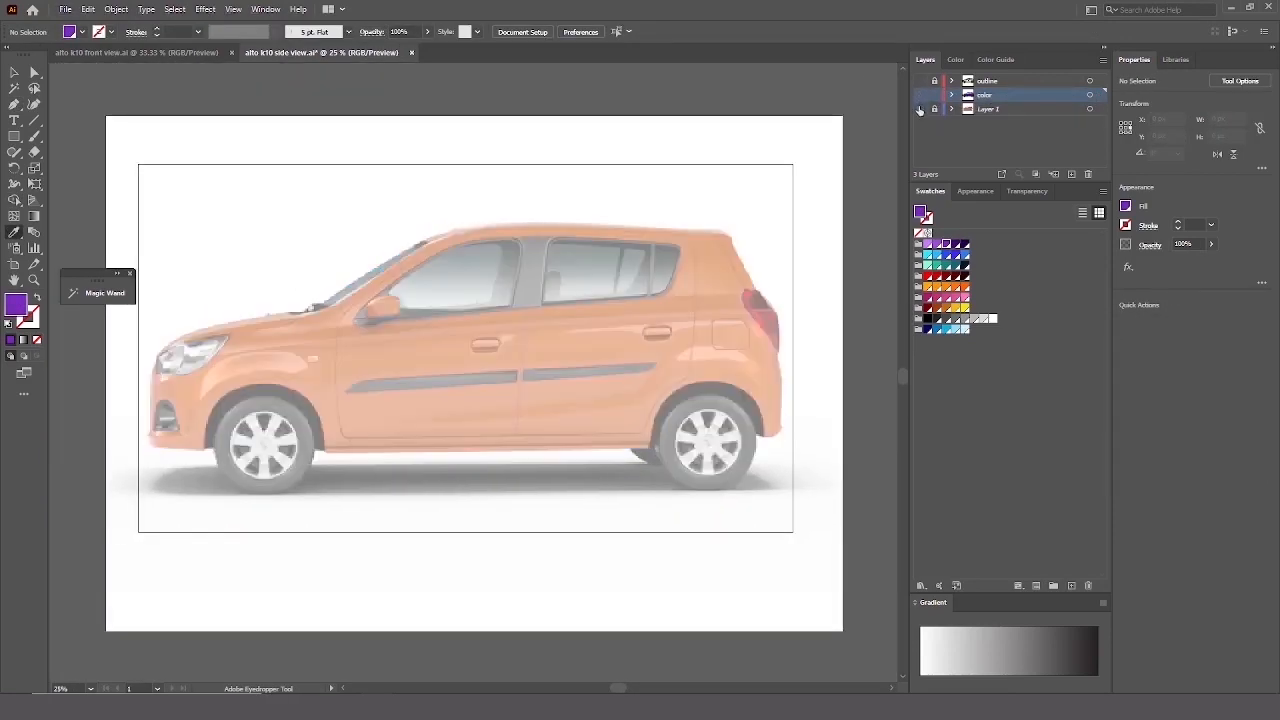
pyautogui.click(920, 95)
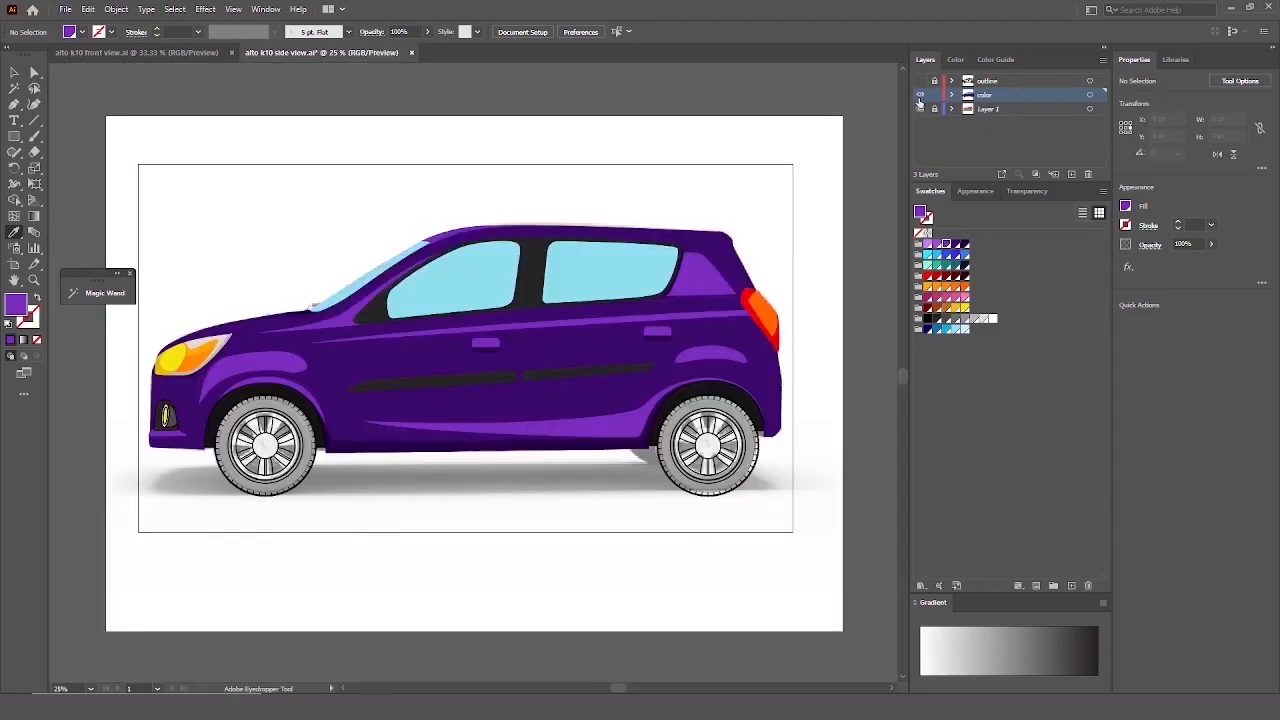
pyautogui.click(920, 95)
pyautogui.click(920, 81)
pyautogui.click(920, 95)
# Start another roof shade shape with the Pen tool along the roof edge above the rear window.
pyautogui.hotkey('ctrl', 'y')
pyautogui.scroll(3, 722, 217)
pyautogui.moveTo(726, 214); pyautogui.dragTo(739, 246)
pyautogui.press('p')
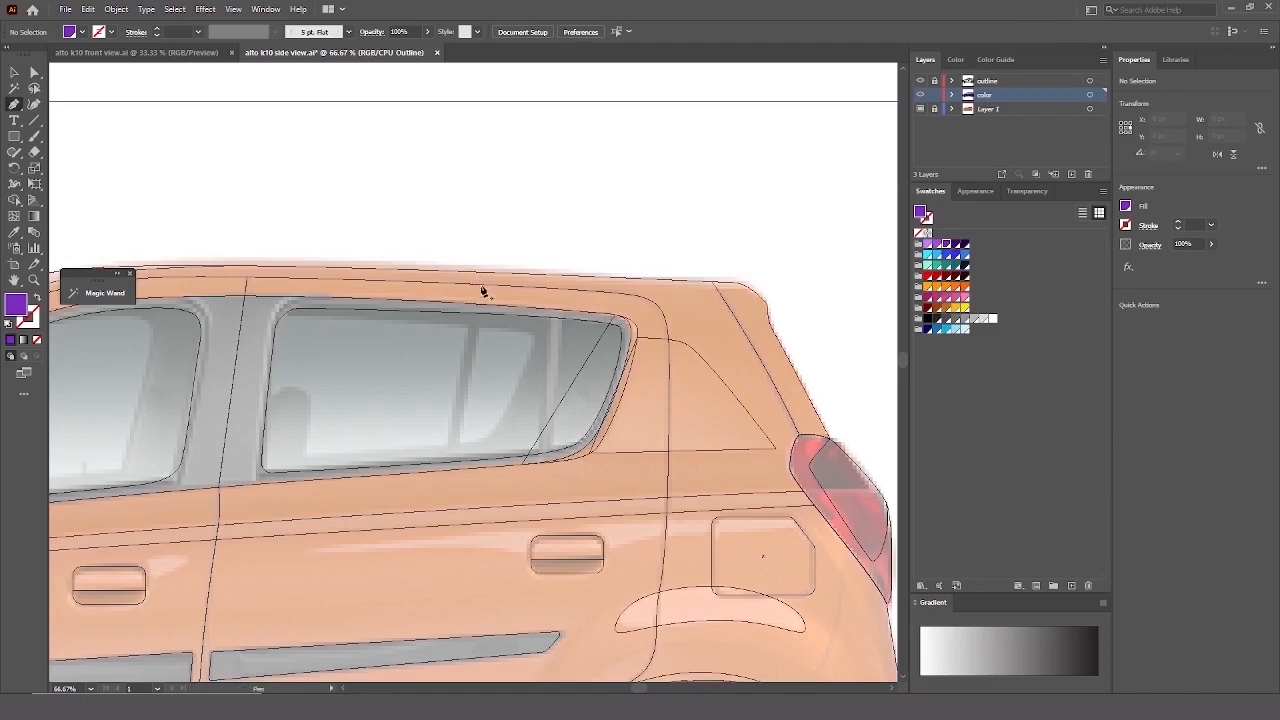
pyautogui.moveTo(580, 283); pyautogui.dragTo(585, 280)
pyautogui.moveTo(723, 289); pyautogui.dragTo(748, 290)
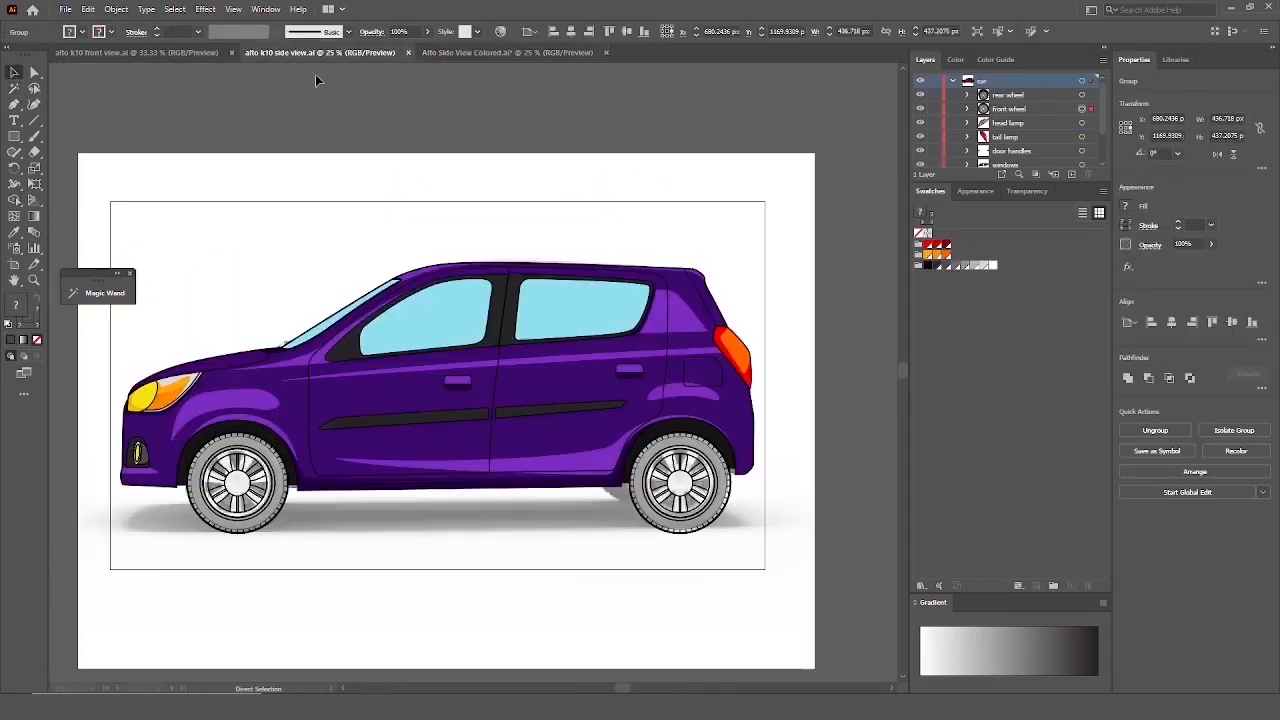
# Hide the outline layer and paste the coloured front wheel group into the color layer.
pyautogui.click(230, 480)
pyautogui.moveTo(286, 470); pyautogui.dragTo(289, 494)
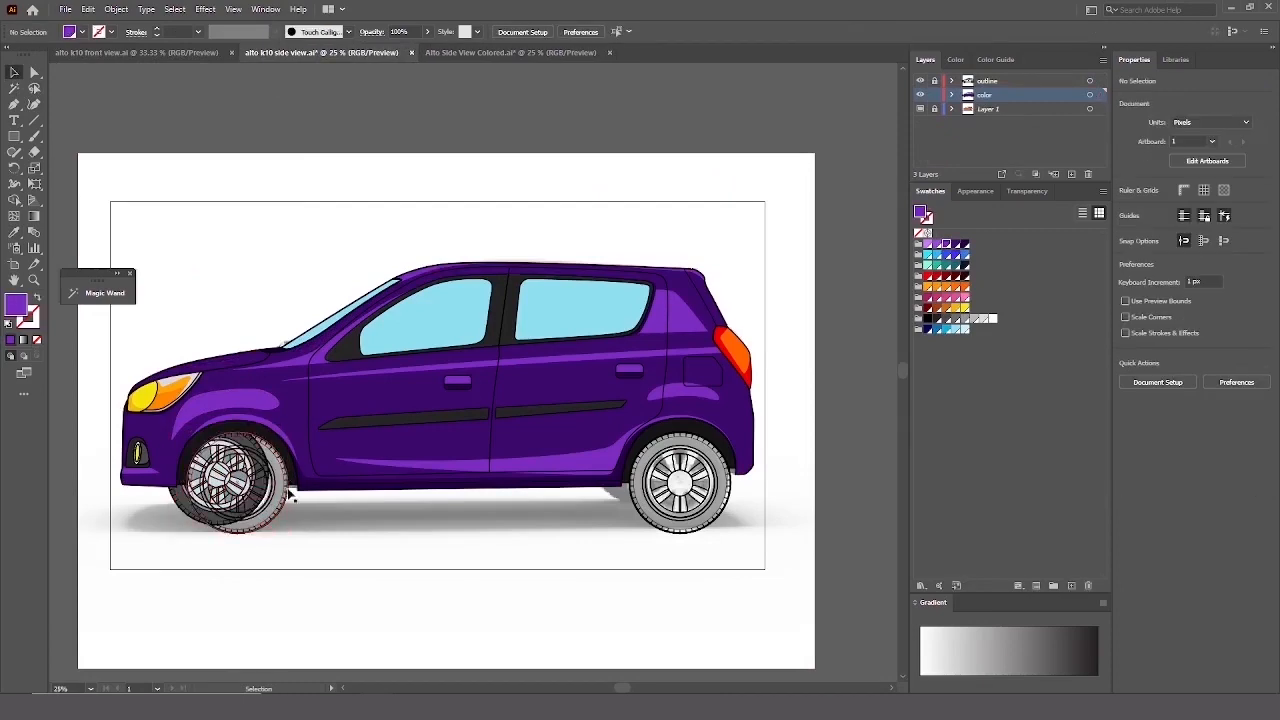
pyautogui.click(228, 488)
pyautogui.hotkey('ctrl', 'x')
pyautogui.click(920, 81)
pyautogui.hotkey('ctrl', 'v')
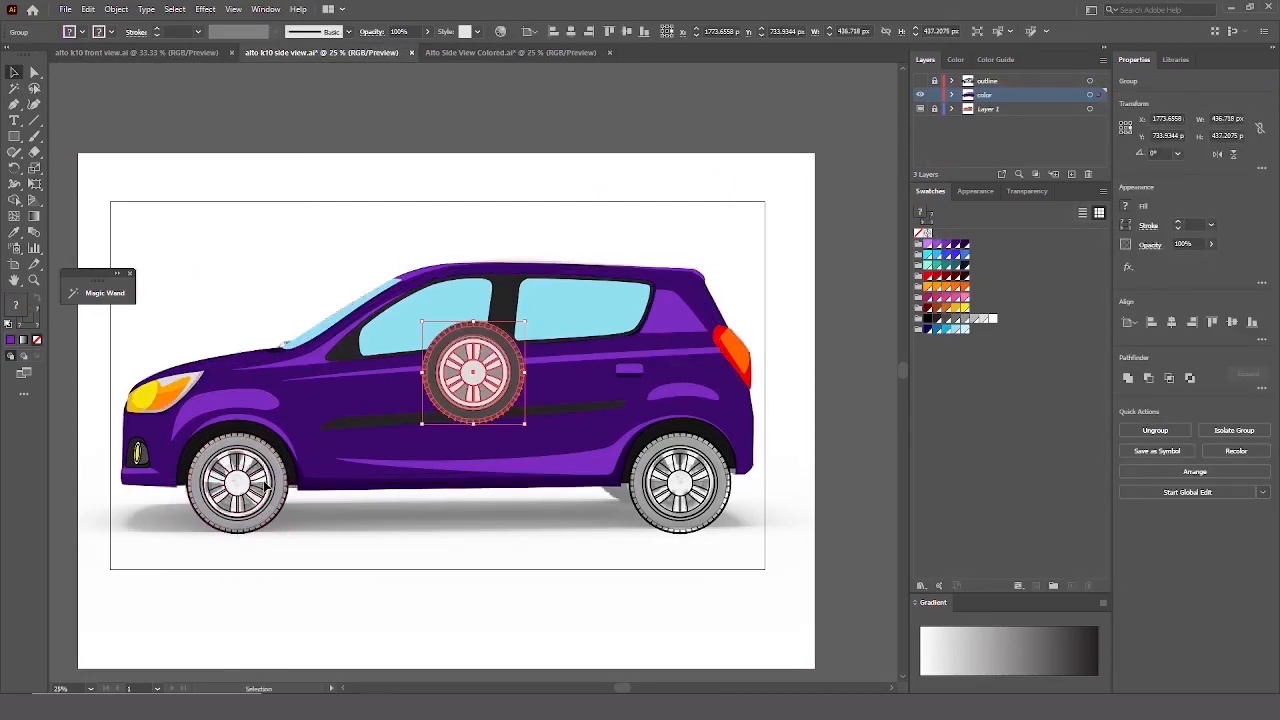
# Align the pasted coloured wheel to the centre of the existing front wheel, both horizontally and vertically.
pyautogui.keyDown('shift'); pyautogui.click(265, 484); pyautogui.keyUp('shift')
pyautogui.click(265, 484)
pyautogui.click(1171, 322)
pyautogui.click(1231, 322)
pyautogui.click(371, 577)
pyautogui.moveTo(271, 485); pyautogui.dragTo(318, 507)
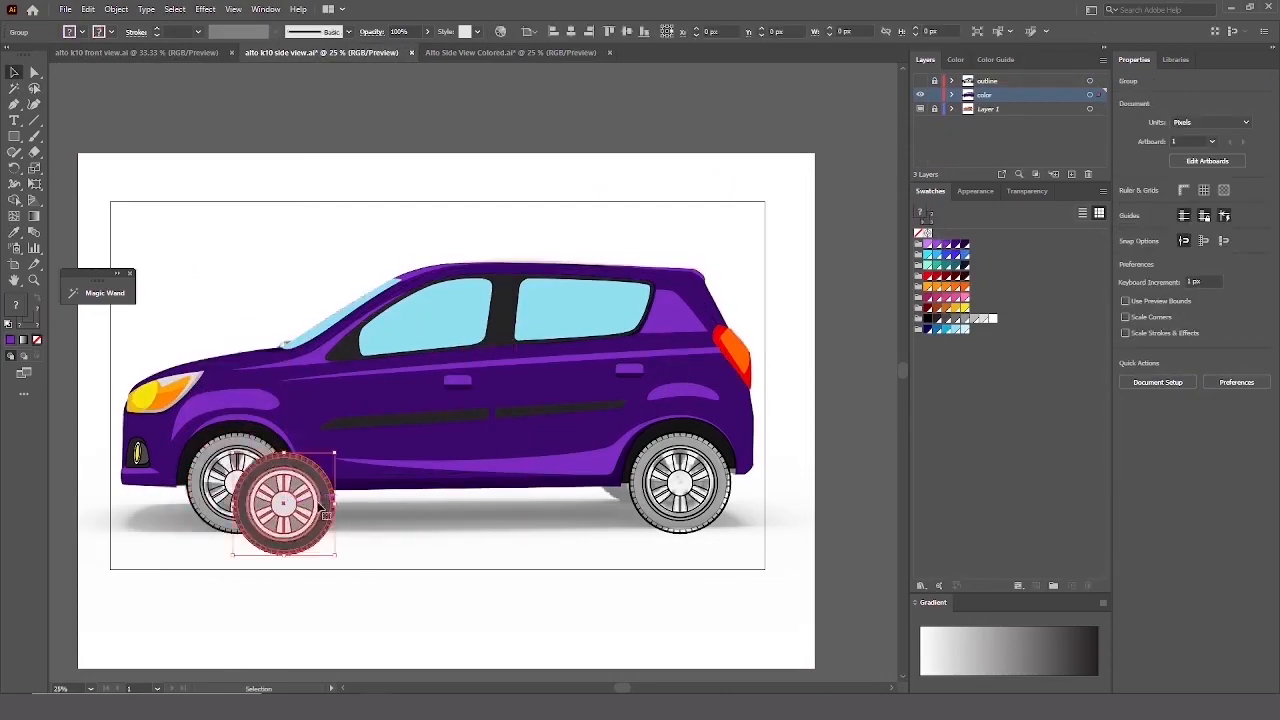
pyautogui.hotkey('ctrl', 'z')
# Replace the old front wheel in the color layer with the coloured wheel, pasted behind the car body.
pyautogui.click(305, 511)
pyautogui.moveTo(1013, 190); pyautogui.dragTo(998, 295)
pyautogui.click(1097, 110)
pyautogui.hotkey('ctrl', 'x')
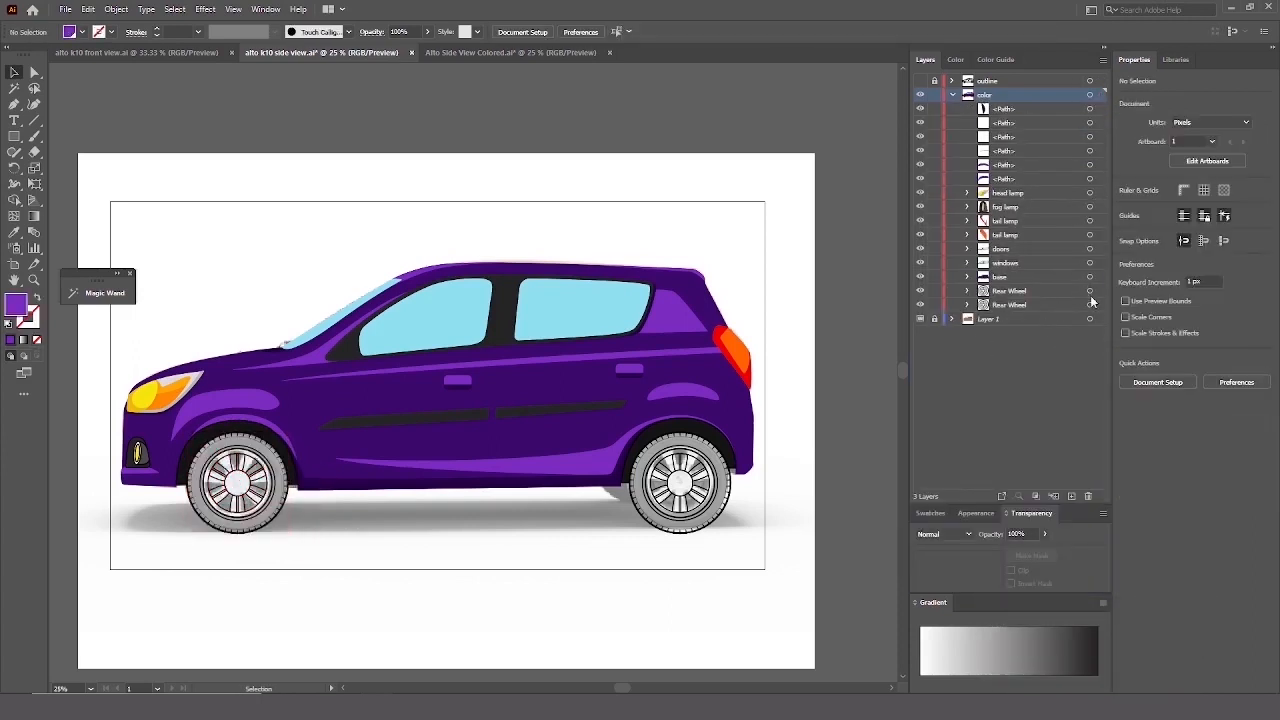
pyautogui.click(277, 523)
pyautogui.press('Delete')
pyautogui.hotkey('ctrl', 'b')
pyautogui.click(305, 555)
pyautogui.hotkey('ctrl', 'z')
# Duplicate the coloured front wheel onto the rear wheel position and delete the old rear wheel.
pyautogui.moveTo(234, 472); pyautogui.dragTo(709, 494)
pyautogui.click(706, 500)
pyautogui.doubleClick(706, 500)
pyautogui.click(57, 72)
pyautogui.click(703, 508)
pyautogui.press('Delete')
# Remove the leftover old wheel artwork and check beneath the coloured front wheel by moving it aside and undoing the move.
pyautogui.moveTo(277, 500); pyautogui.dragTo(302, 551)
pyautogui.keyDown('shift'); pyautogui.click(272, 503); pyautogui.keyUp('shift')
pyautogui.click(740, 503)
pyautogui.hotkey('ctrl', 'z')
pyautogui.press('Delete')
pyautogui.moveTo(261, 481); pyautogui.dragTo(306, 517)
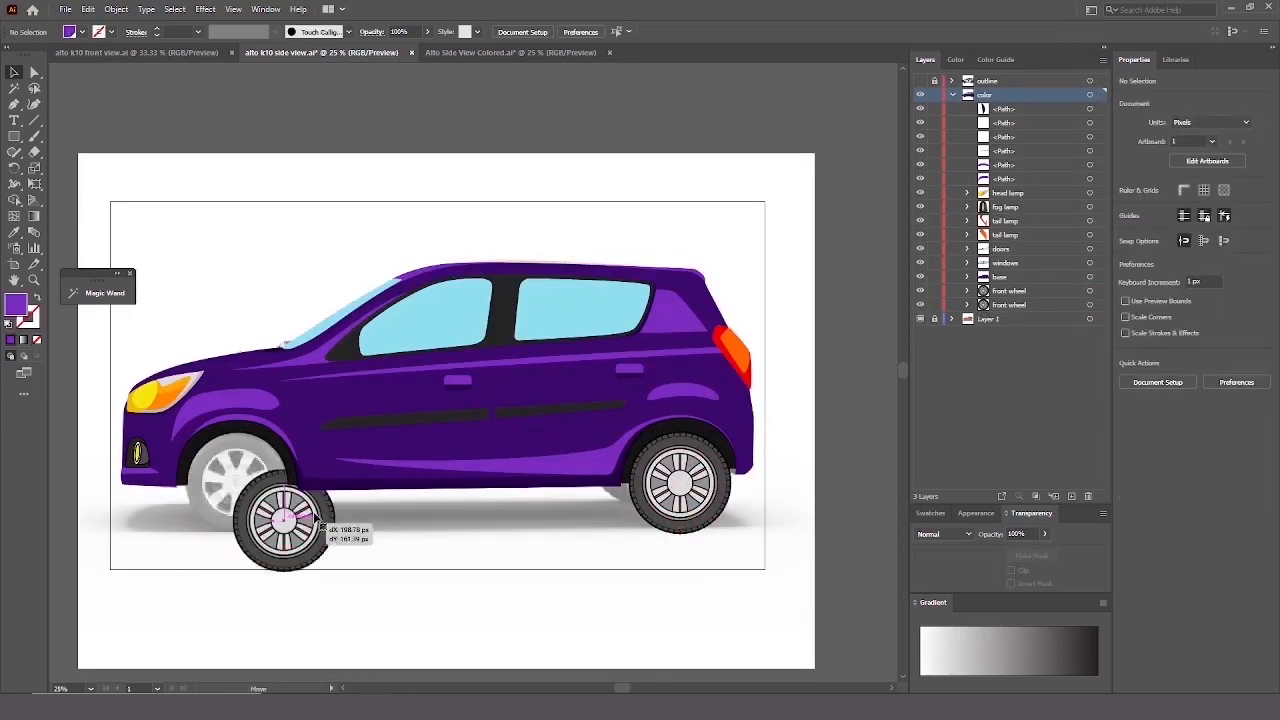
pyautogui.hotkey('ctrl', 'z')
pyautogui.click(335, 512)
# Delete the small stray path near the rear bumper and the next three loose paths heading the color layer.
pyautogui.scroll(1, 382, 448)
pyautogui.click(872, 462)
pyautogui.scroll(-1, 876, 160)
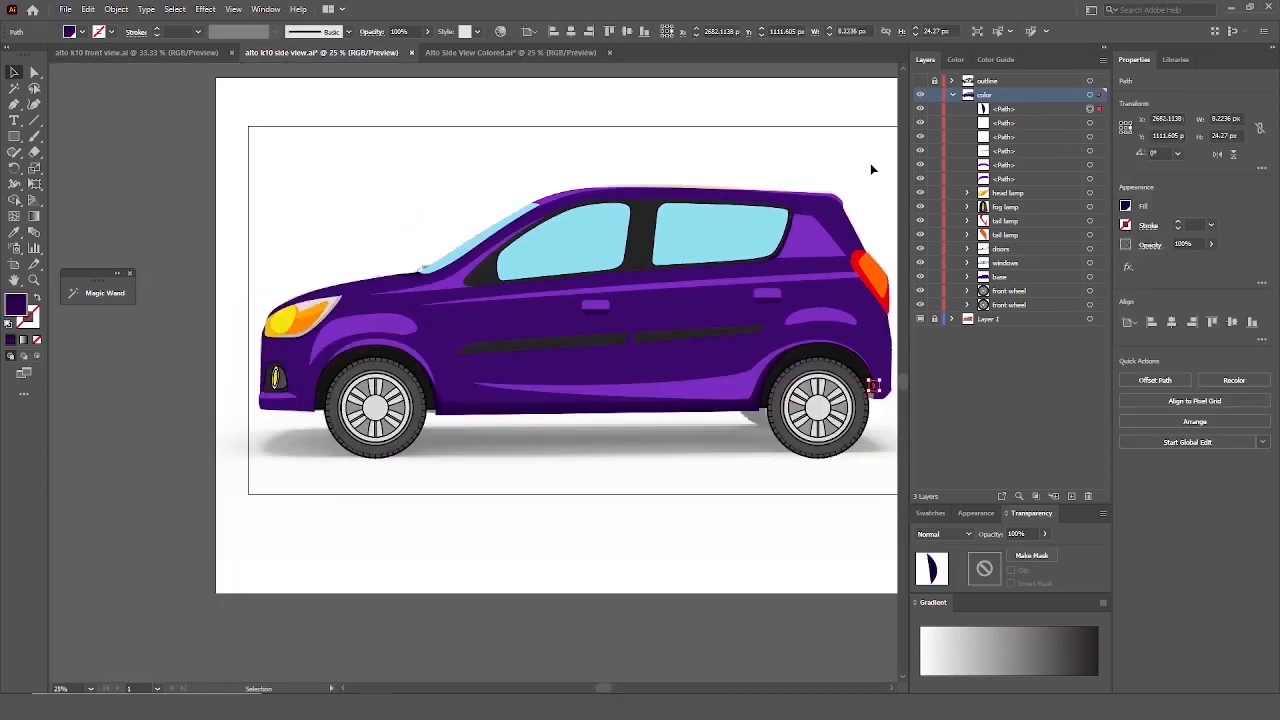
pyautogui.press('Delete')
pyautogui.click(1090, 110)
pyautogui.press('Delete')
pyautogui.click(1090, 110)
pyautogui.press('Delete')
pyautogui.click(1090, 110)
pyautogui.press('Delete')
# Delete the last two loose paths above the head lamp group in the color layer.
pyautogui.click(622, 279)
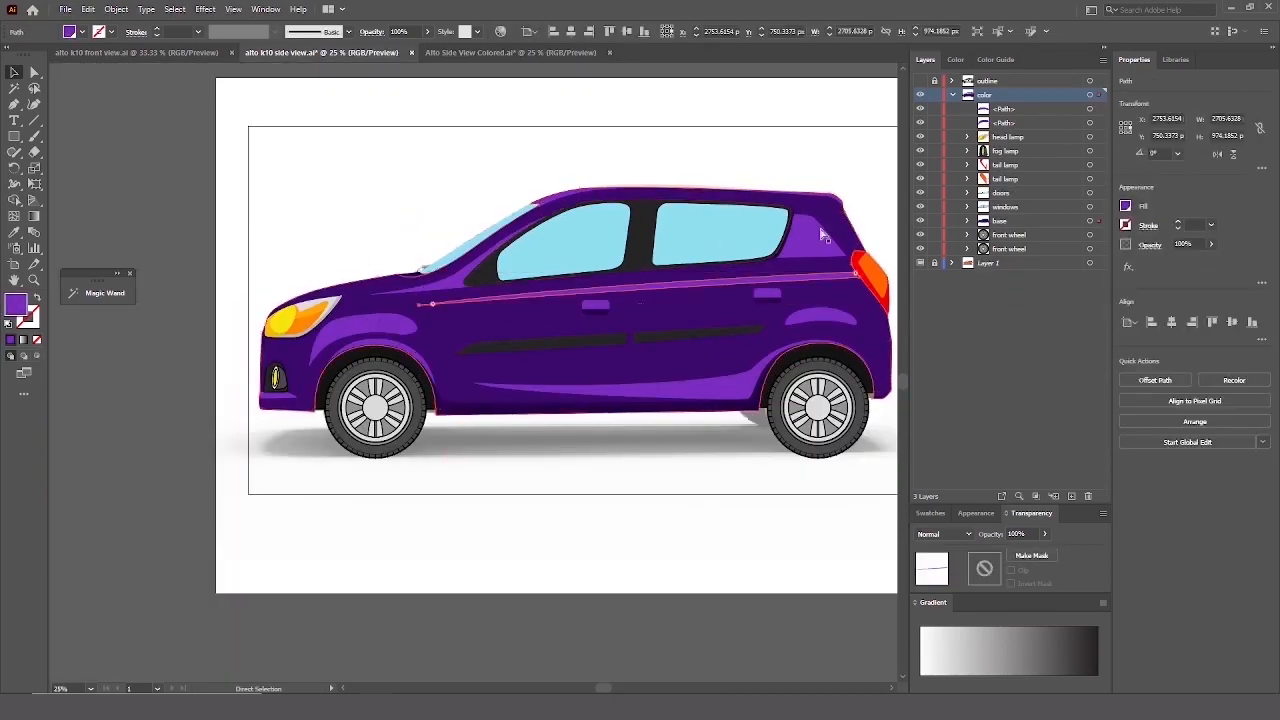
pyautogui.click(1090, 123)
pyautogui.press('Delete')
pyautogui.click(1090, 110)
pyautogui.press('Delete')
pyautogui.click(631, 318)
pyautogui.click(831, 179)
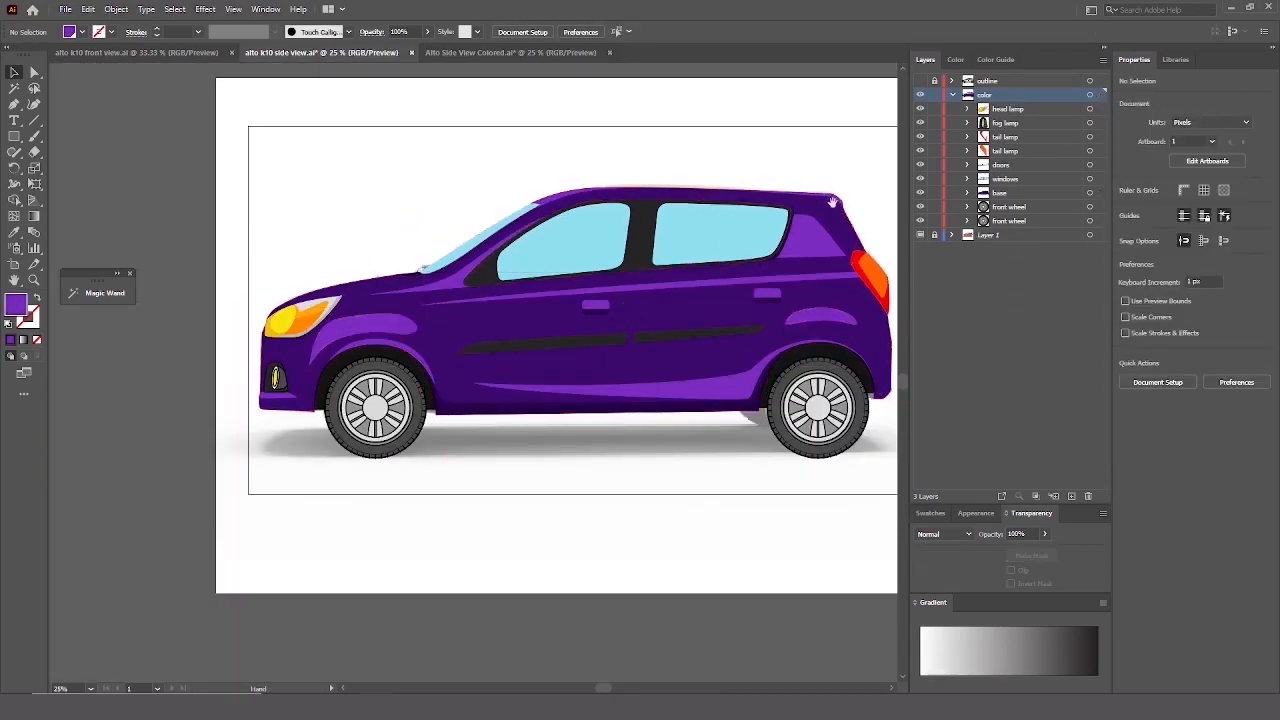
# Name the wheel groups "rear wheel" and "front wheel", and label their subgroups as each wheel's outline and color.
pyautogui.click(1090, 110)
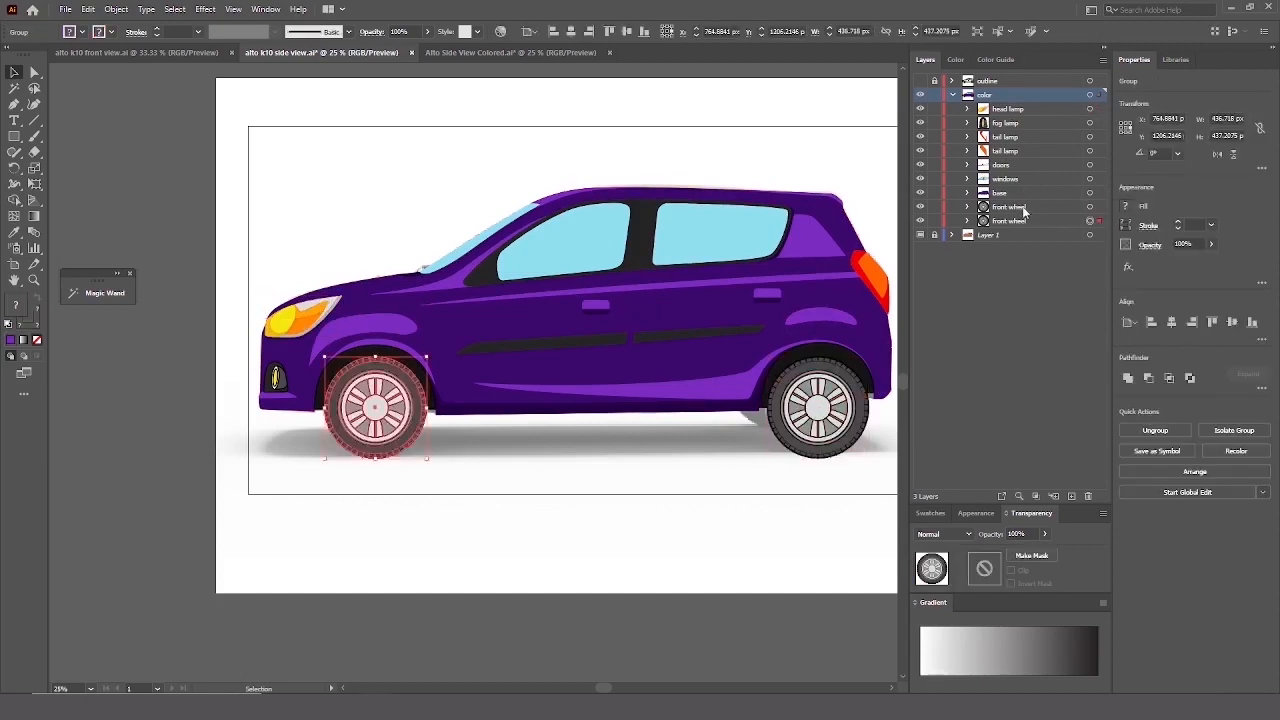
pyautogui.click(1016, 207)
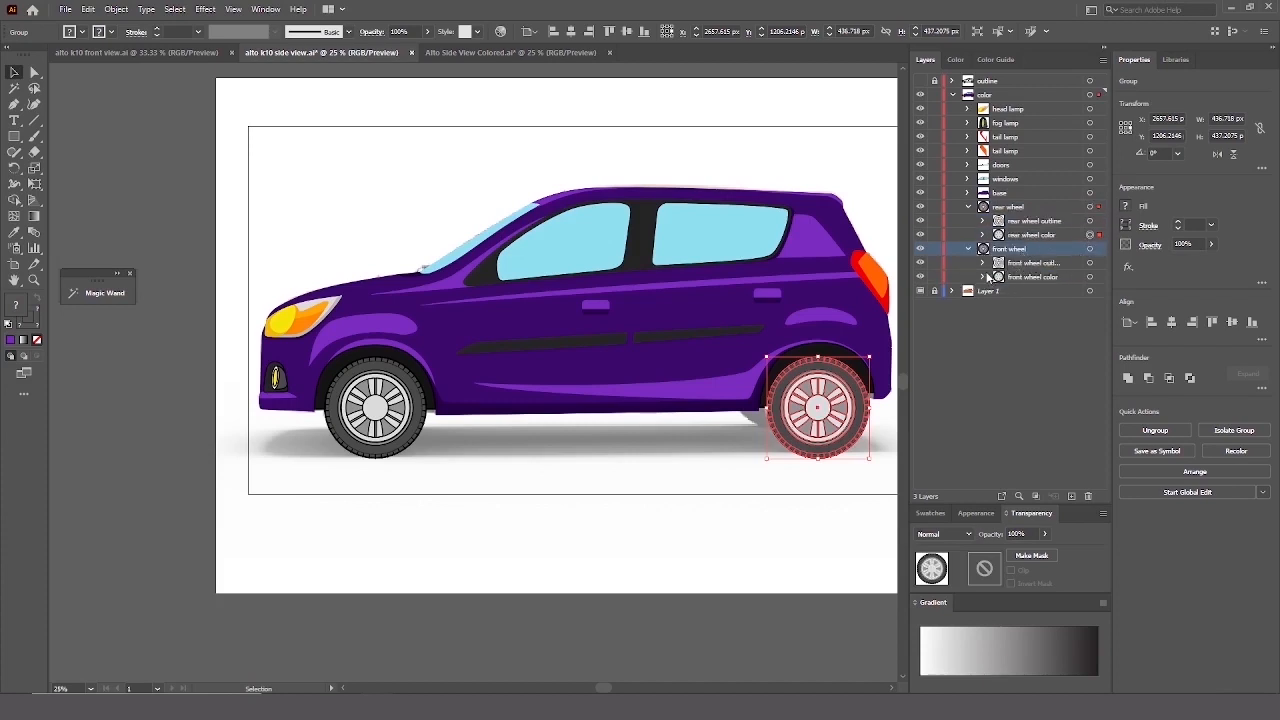
pyautogui.click(969, 209)
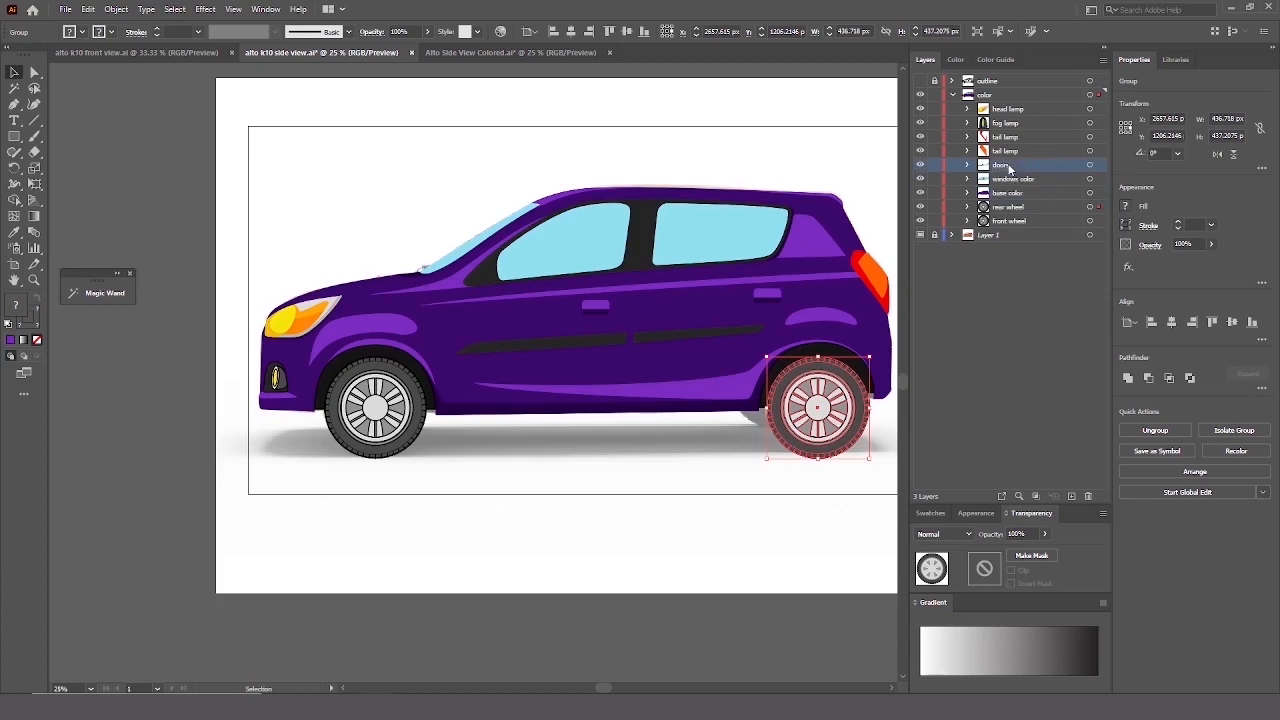
# Combine the two tail lamp groups and append "color" to the base, windows, doors, tail lamp, fog lamp and head lamp group names.
pyautogui.click(1090, 150)
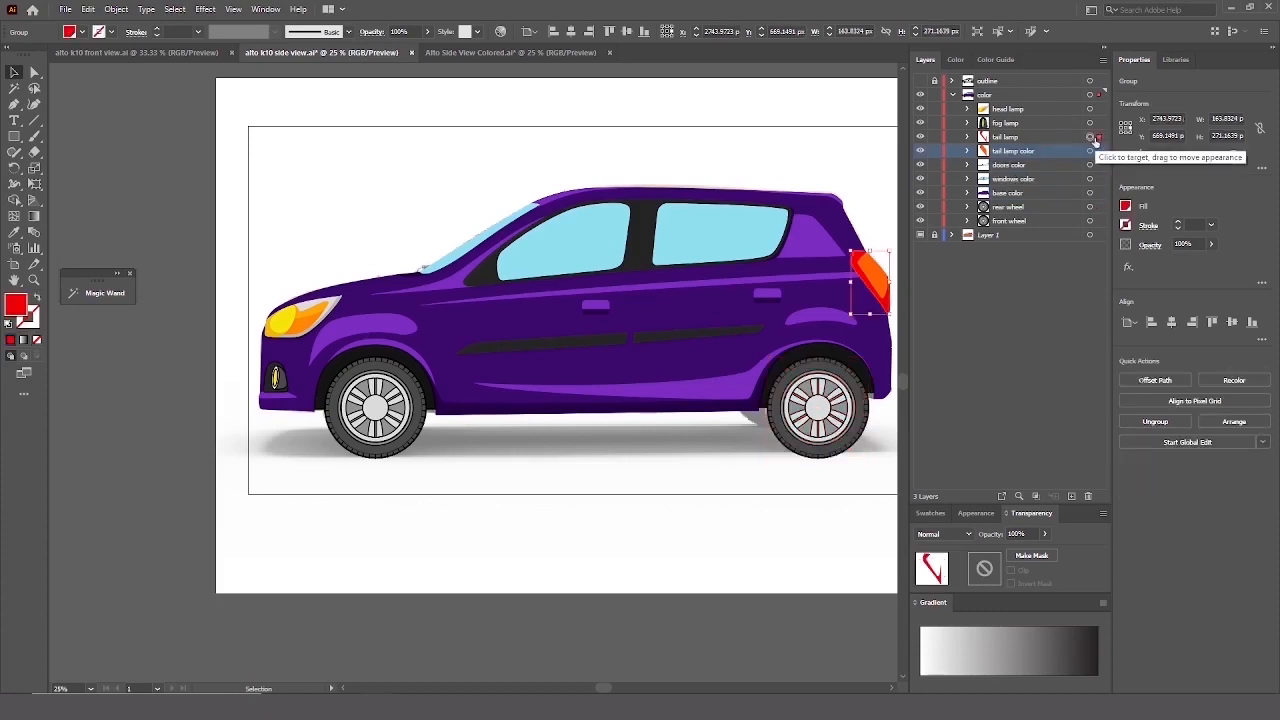
pyautogui.moveTo(1006, 138); pyautogui.dragTo(1011, 151)
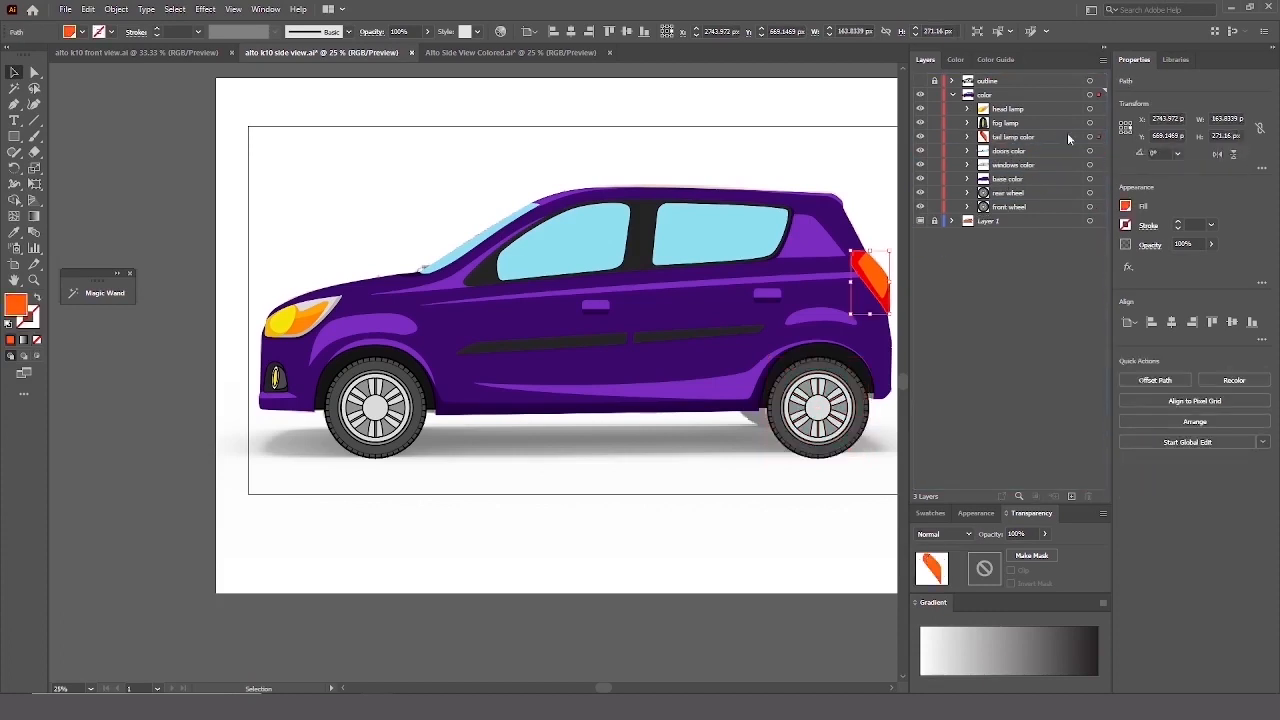
pyautogui.doubleClick(1020, 127)
pyautogui.write('fog lamp color')
pyautogui.press('Return')
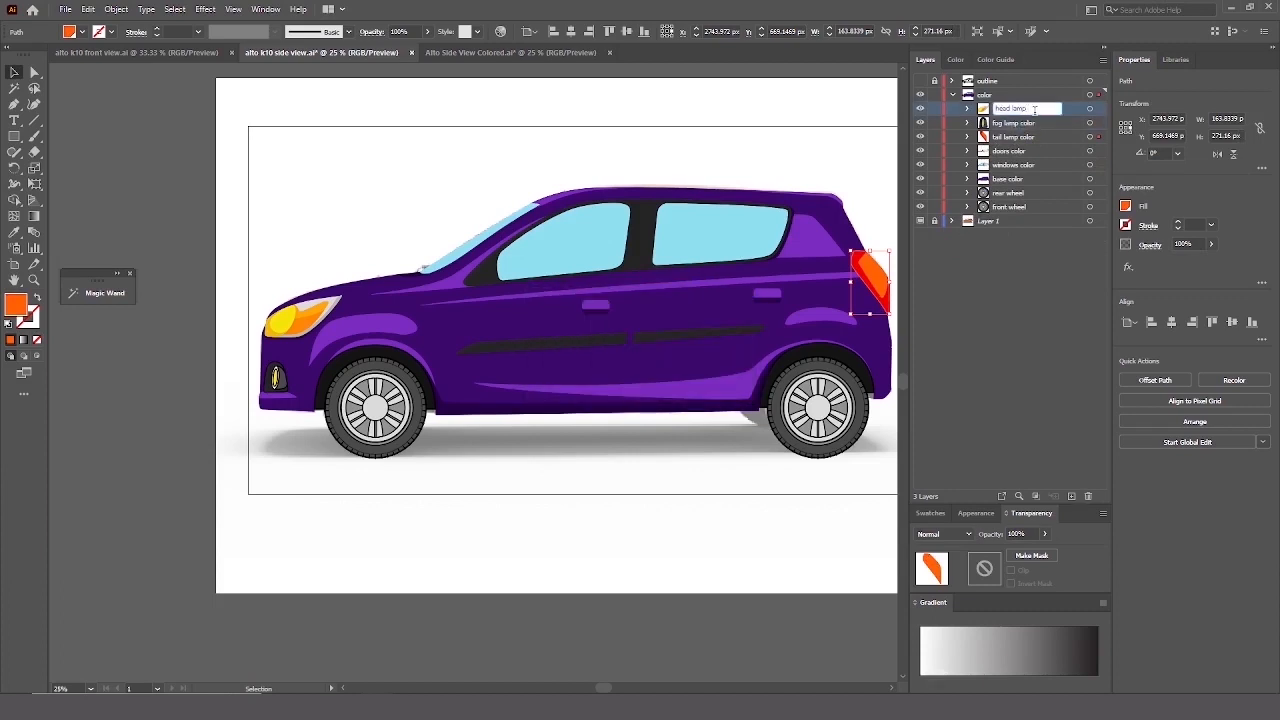
# Delete the two Rear Wheel groups from the outline layer, and make that layer visible and unlocked.
pyautogui.click(953, 94)
pyautogui.click(1038, 181)
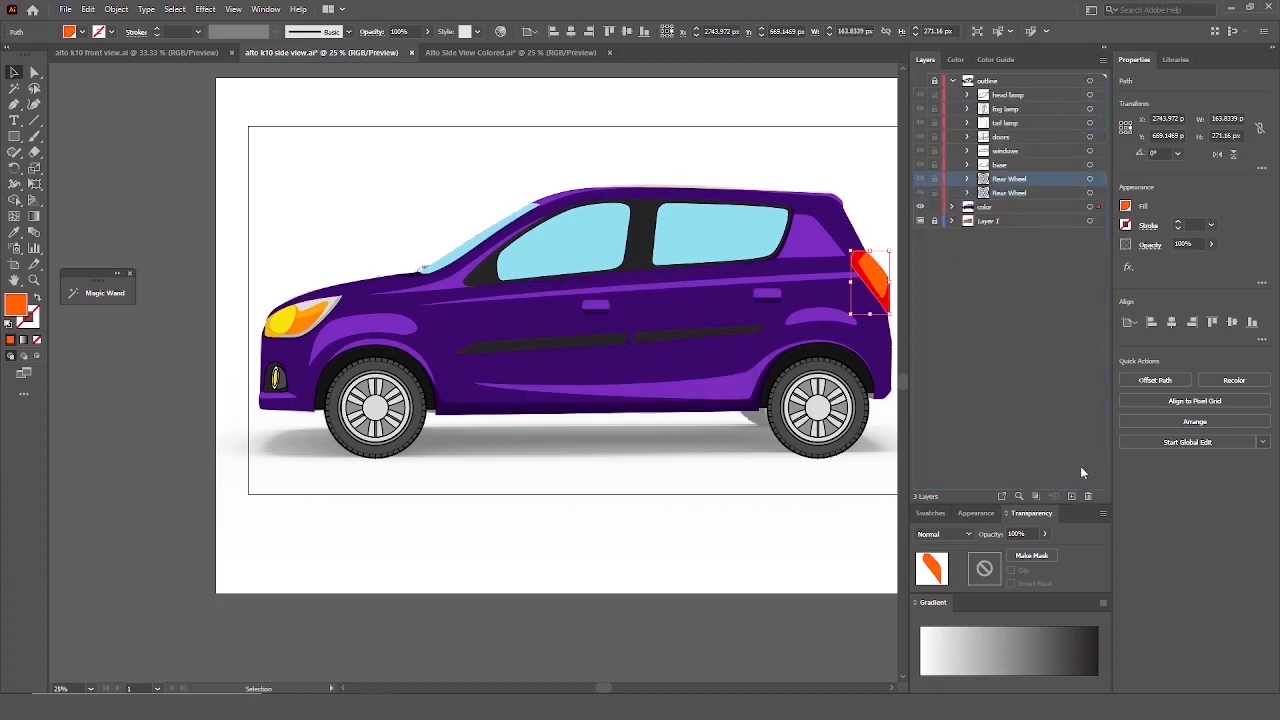
pyautogui.click(1088, 496)
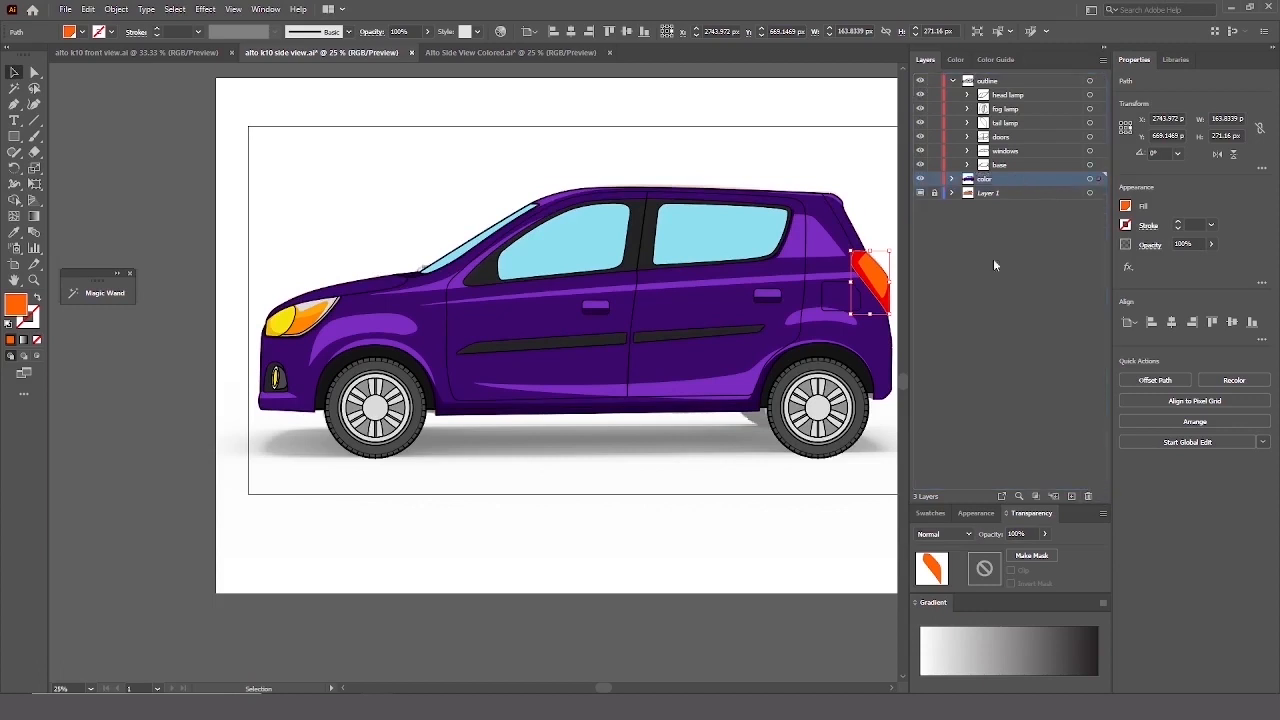
# Append "outline" to the names of the base, windows, doors and tail lamp groups in the outline layer.
pyautogui.doubleClick(1001, 165)
pyautogui.click(1016, 165)
pyautogui.write('outline')
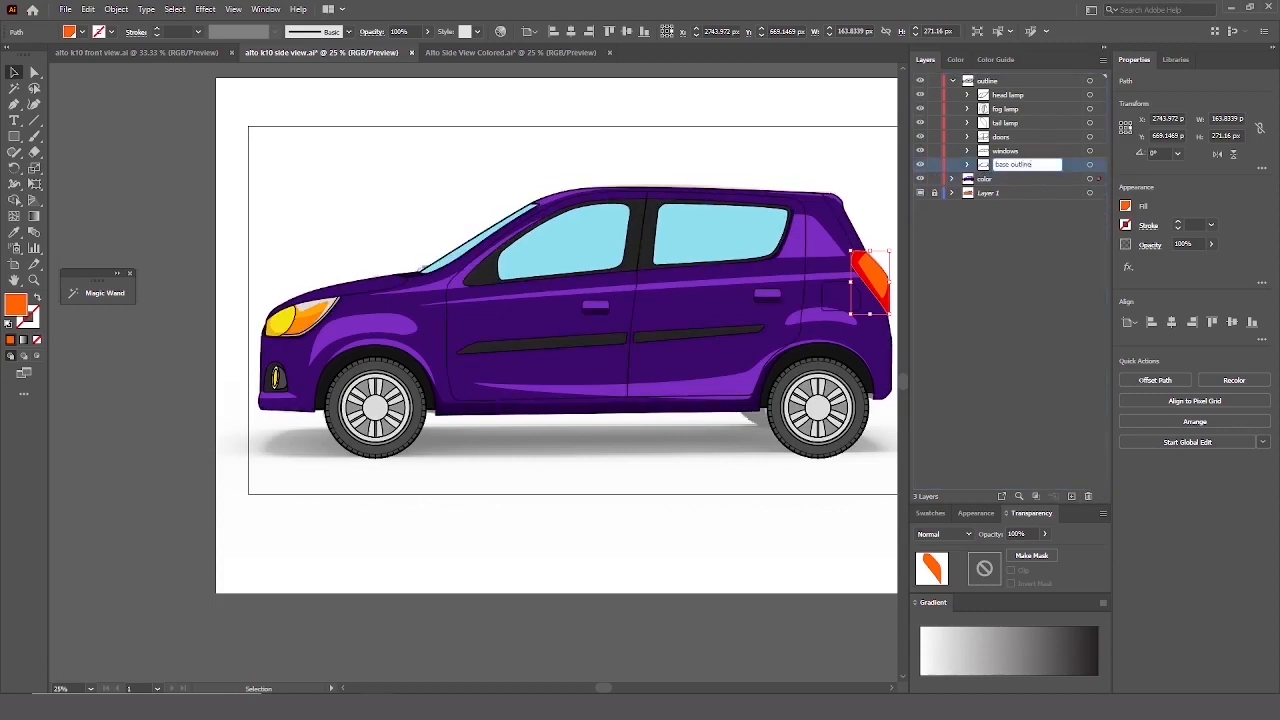
pyautogui.doubleClick(1030, 166)
pyautogui.hotkey('ctrl', 'c')
pyautogui.doubleClick(1014, 151)
pyautogui.hotkey('ctrl', 'v')
pyautogui.doubleClick(1012, 137)
pyautogui.hotkey('ctrl', 'v')
pyautogui.doubleClick(1016, 123)
pyautogui.hotkey('ctrl', 'v')
# Rename the remaining outline groups "fog lamp outline" and "head lamp outline".
pyautogui.doubleClick(1020, 109)
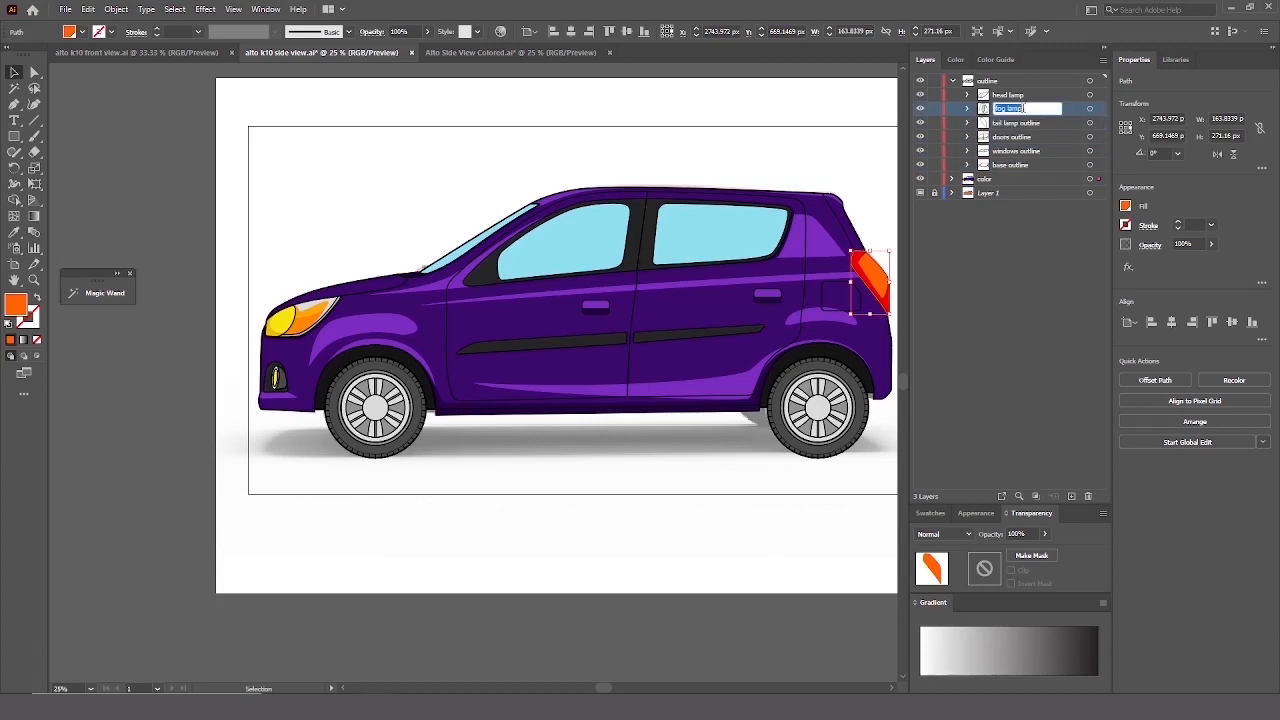
pyautogui.click(1023, 108)
pyautogui.hotkey('ctrl', 'v')
pyautogui.doubleClick(1022, 95)
pyautogui.click(1024, 95)
pyautogui.hotkey('ctrl', 'v')
# Move each outline group into the color layer, directly above the color group of the same car part.
pyautogui.click(953, 179)
pyautogui.moveTo(1018, 169); pyautogui.dragTo(1023, 256)
pyautogui.moveTo(1024, 153); pyautogui.dragTo(1027, 228)
pyautogui.moveTo(1027, 138); pyautogui.dragTo(1028, 200)
pyautogui.moveTo(1027, 124); pyautogui.dragTo(1028, 172)
pyautogui.moveTo(1026, 109); pyautogui.dragTo(1025, 144)
pyautogui.moveTo(1025, 96); pyautogui.dragTo(1026, 116)
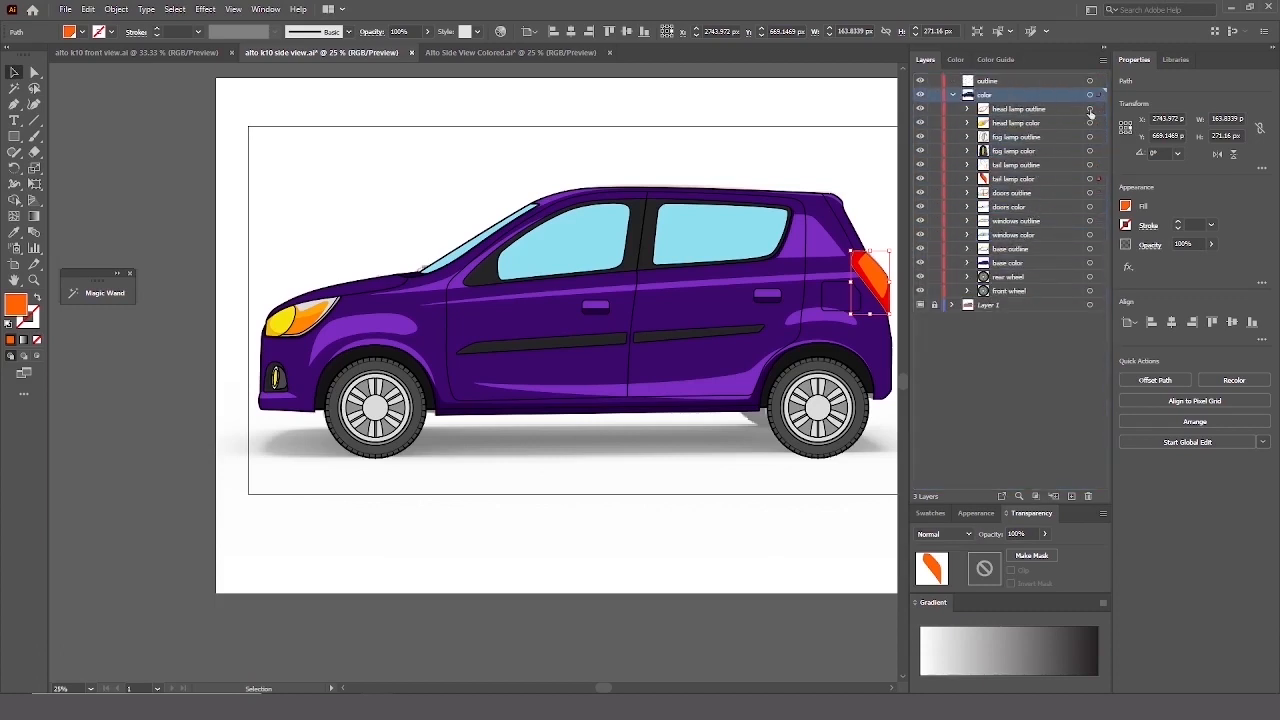
# Group the outline and color of the head lamp, fog lamp, tail lamp and doors, and group the base parts together with the windows.
pyautogui.click(1090, 110)
pyautogui.keyDown('shift'); pyautogui.click(1090, 123); pyautogui.keyUp('shift')
pyautogui.hotkey('ctrl', 'g')
pyautogui.click(1090, 124)
pyautogui.keyDown('shift'); pyautogui.click(1090, 138); pyautogui.keyUp('shift')
pyautogui.hotkey('ctrl', 'g')
pyautogui.click(1090, 138)
pyautogui.keyDown('shift'); pyautogui.click(1090, 152); pyautogui.keyUp('shift')
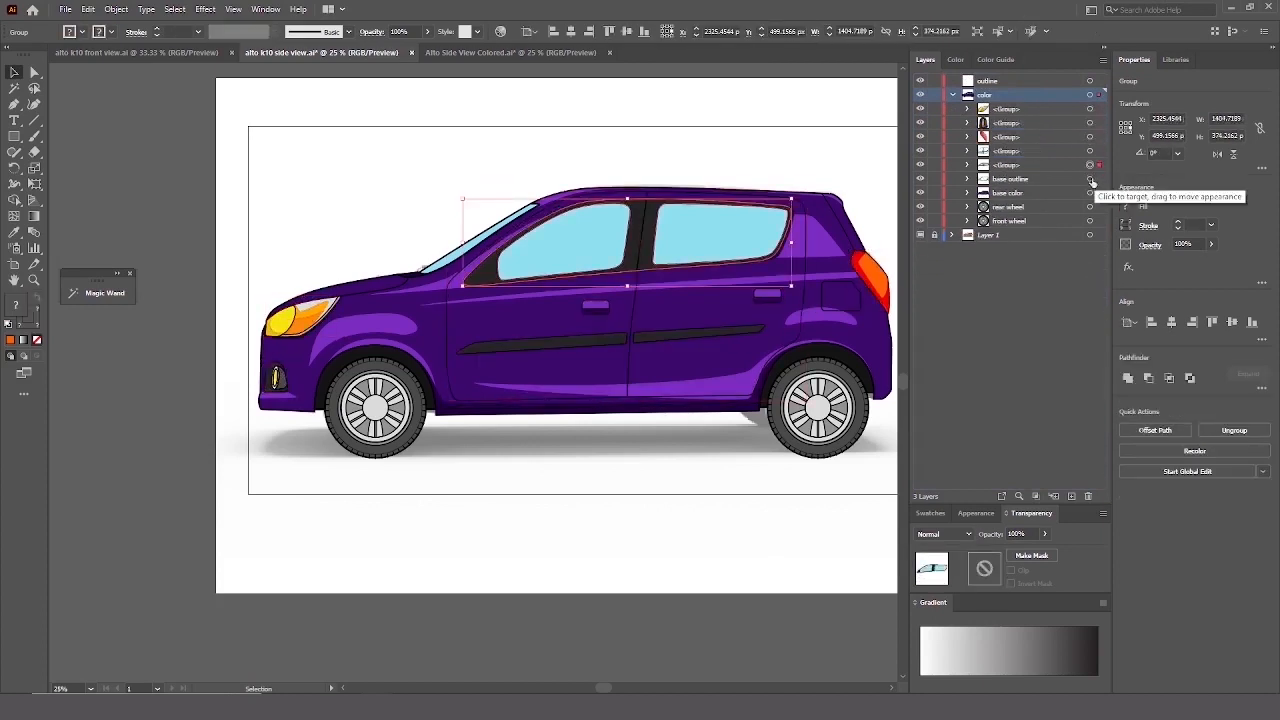
pyautogui.keyDown('shift'); pyautogui.click(1090, 179); pyautogui.keyUp('shift')
pyautogui.keyDown('shift'); pyautogui.click(1090, 193); pyautogui.keyUp('shift')
pyautogui.hotkey('ctrl', 'g')
# Rename the five new groups "head lamp", "fog lamp", "tail lamp", "door" and "base".
pyautogui.doubleClick(1009, 110)
pyautogui.write('head lamp')
pyautogui.press('Return')
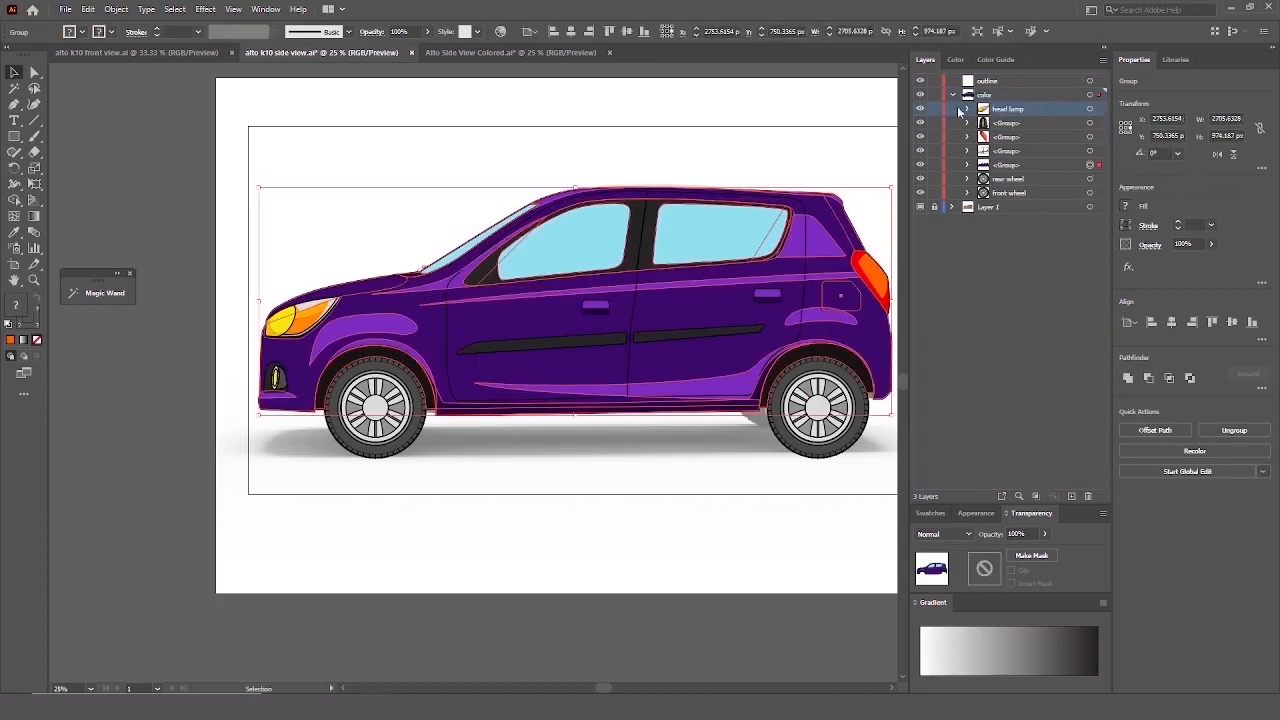
pyautogui.doubleClick(1006, 123)
pyautogui.write('fog lamp')
pyautogui.press('Tab')
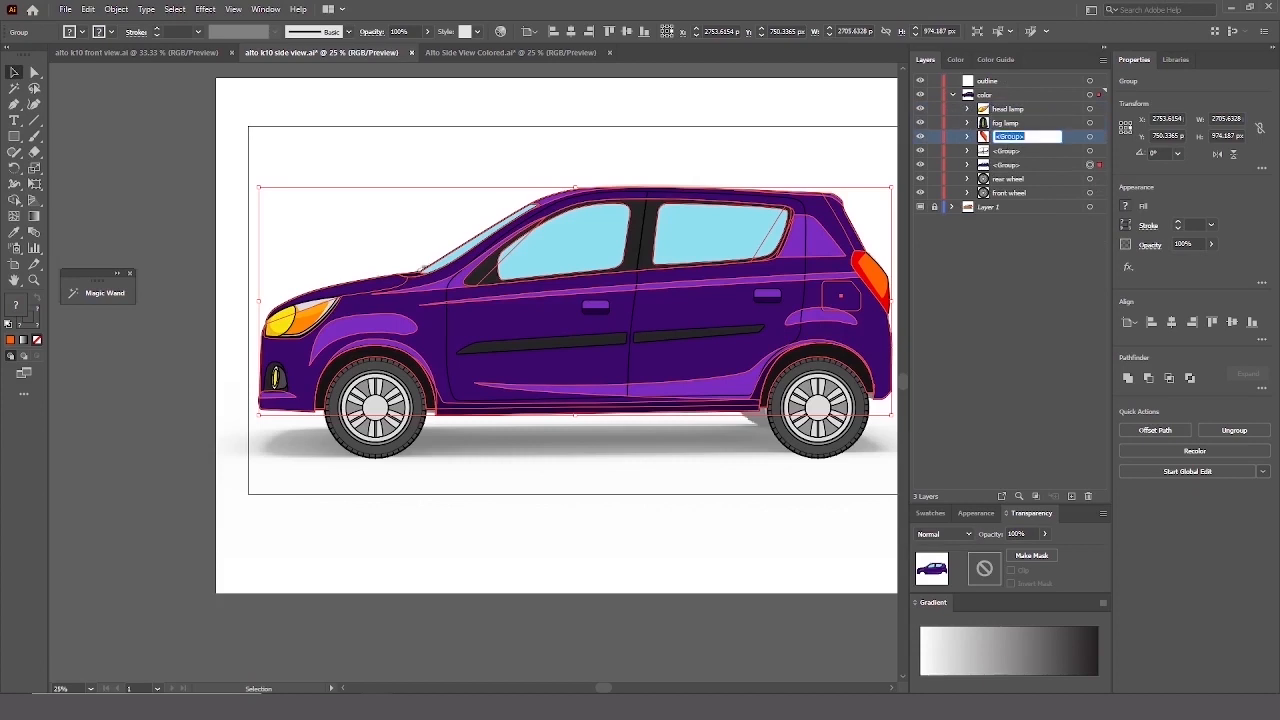
pyautogui.write('tail lamp')
pyautogui.press('Tab')
pyautogui.write('door')
pyautogui.press('Tab')
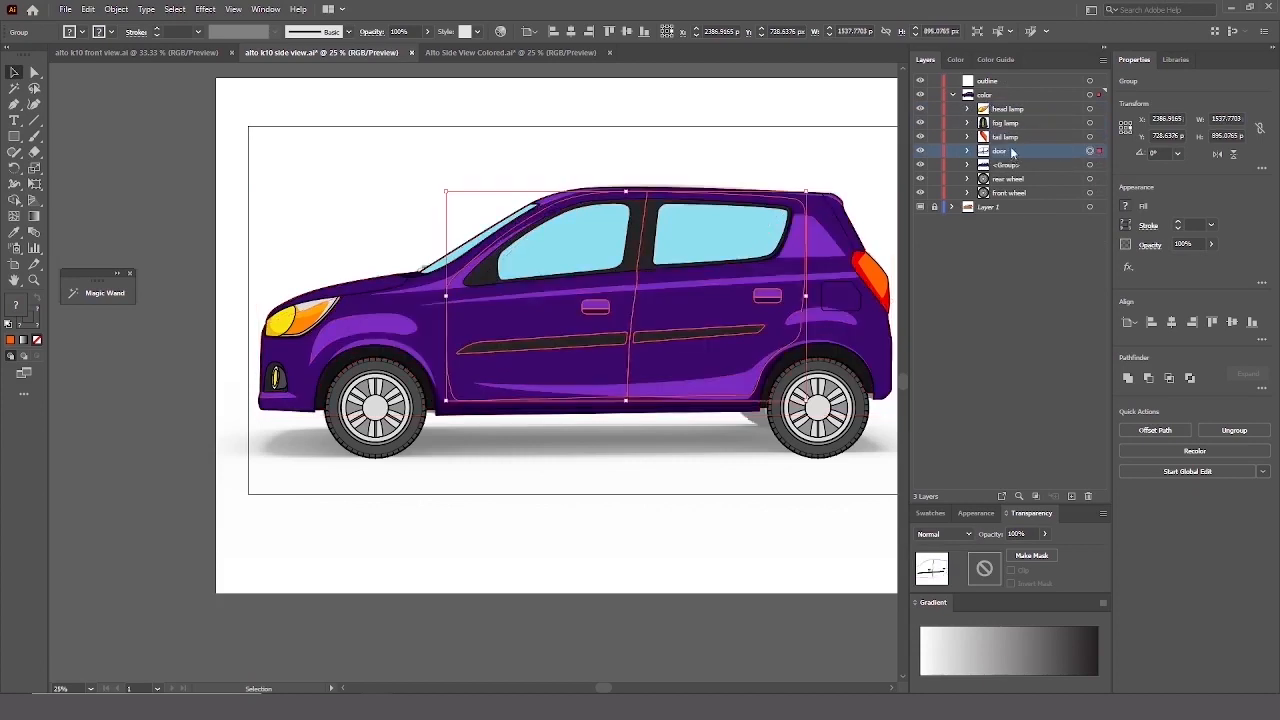
pyautogui.write('base')
pyautogui.press('Return')
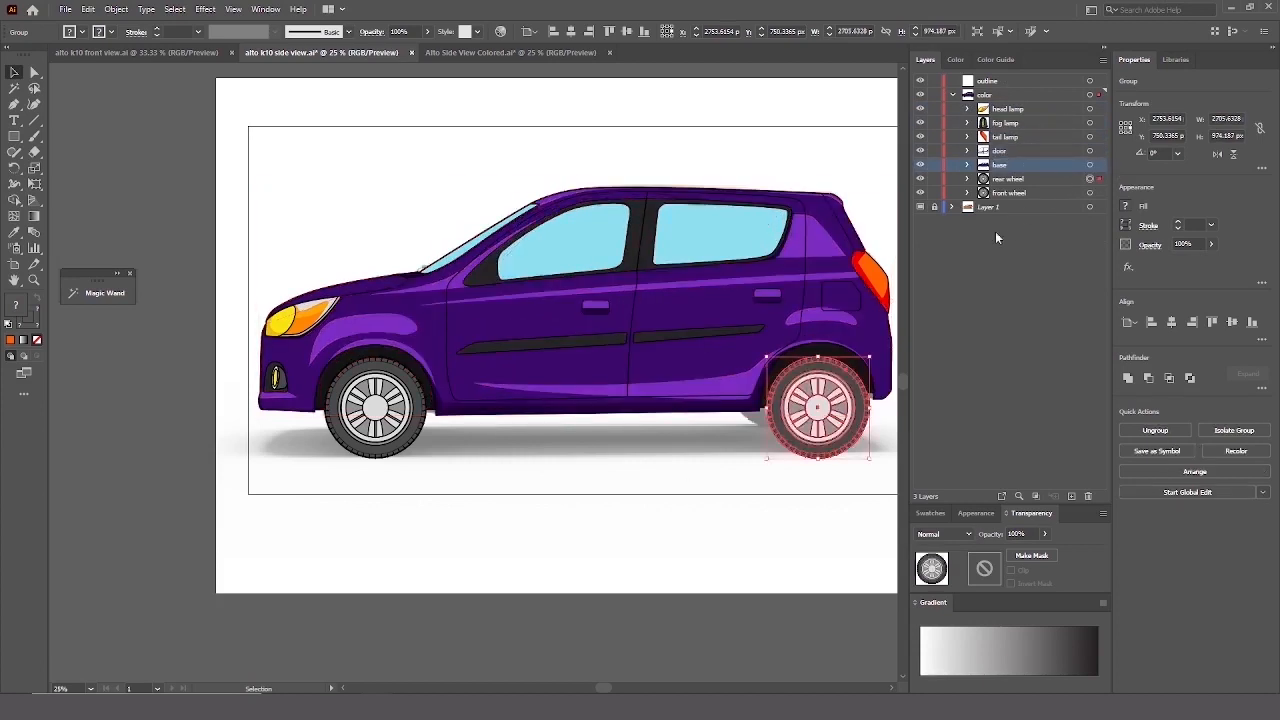